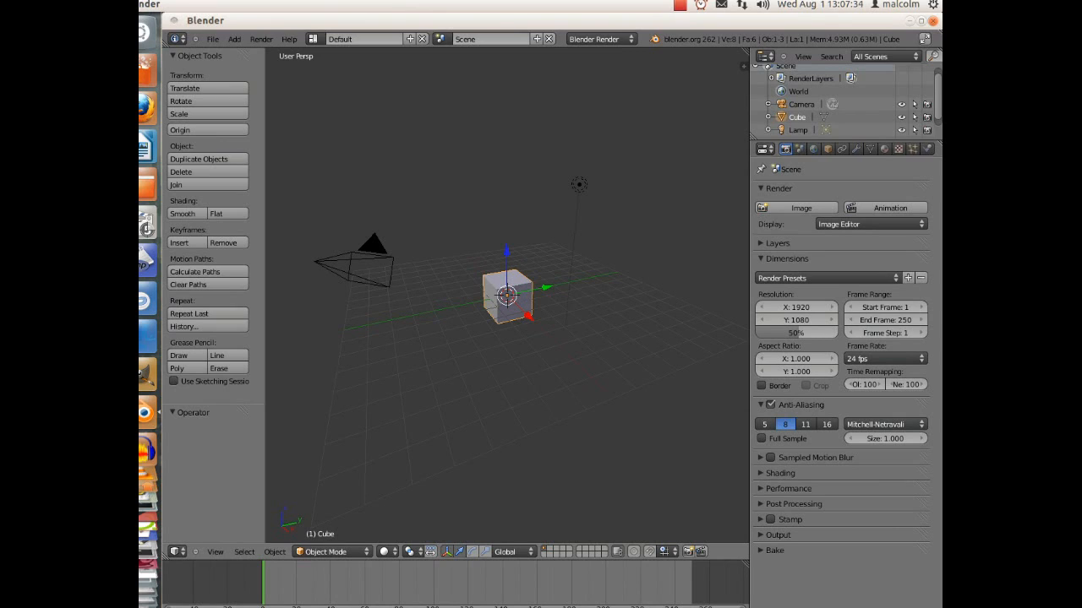
Step: Stretch the default cube into a flat box, scaling it about 6.7 times along Y and about 3.3 times along X
click(485, 552)
drag(547, 287, 778, 246)
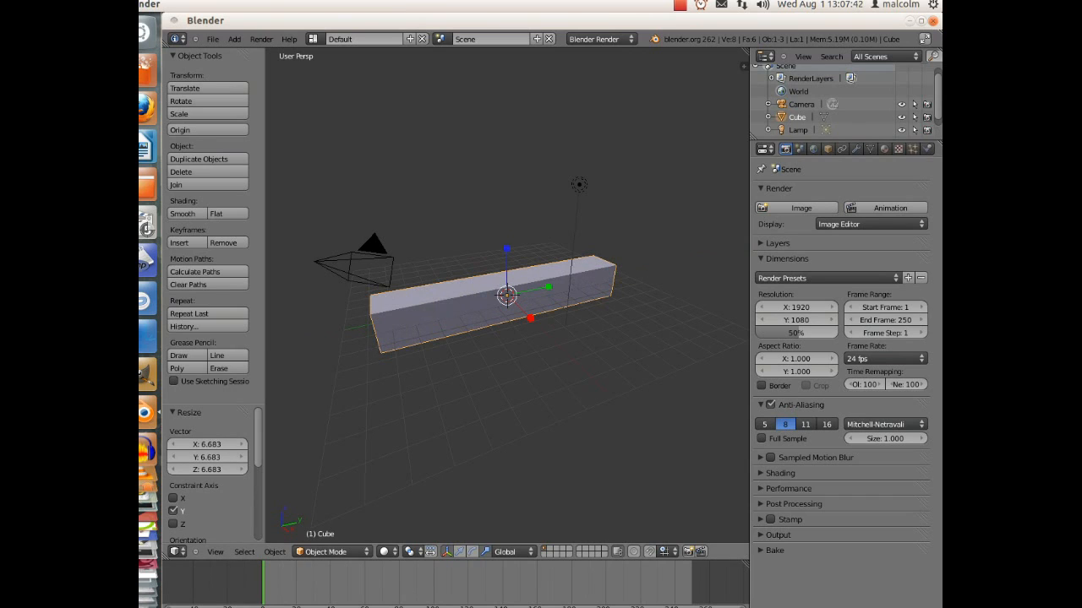
key(s)
key(x)
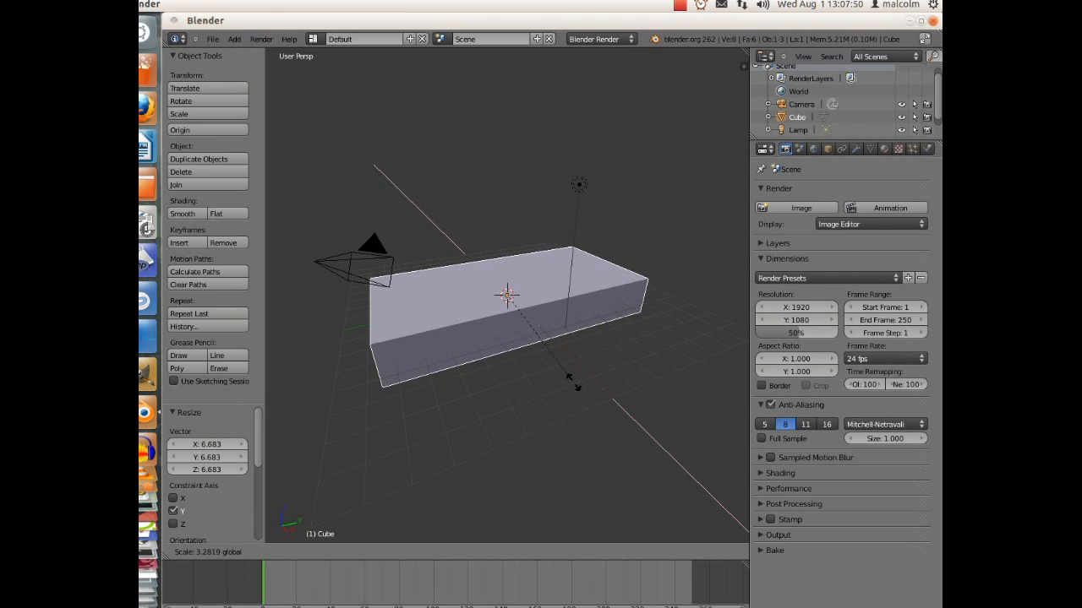
click(571, 382)
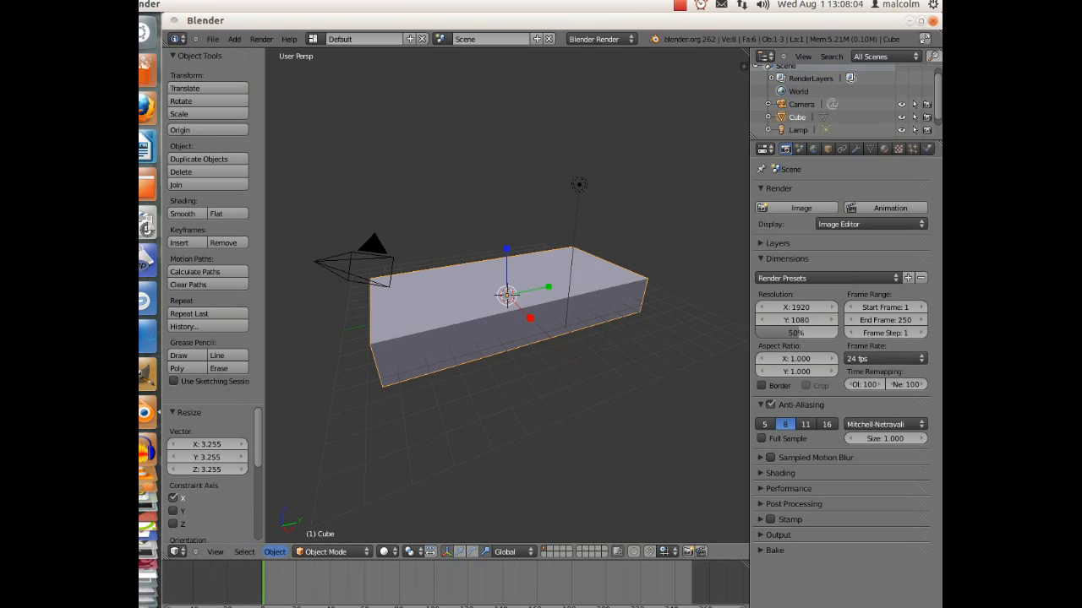
Step: Enter Edit Mode on the box and add a centred loop cut running along its full length
click(274, 552)
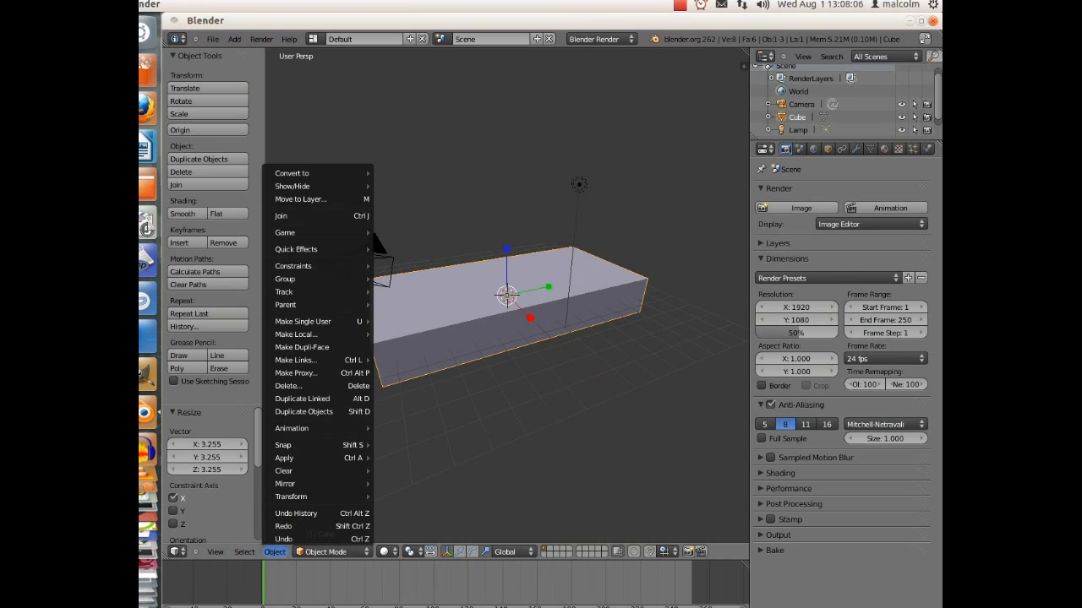
click(329, 552)
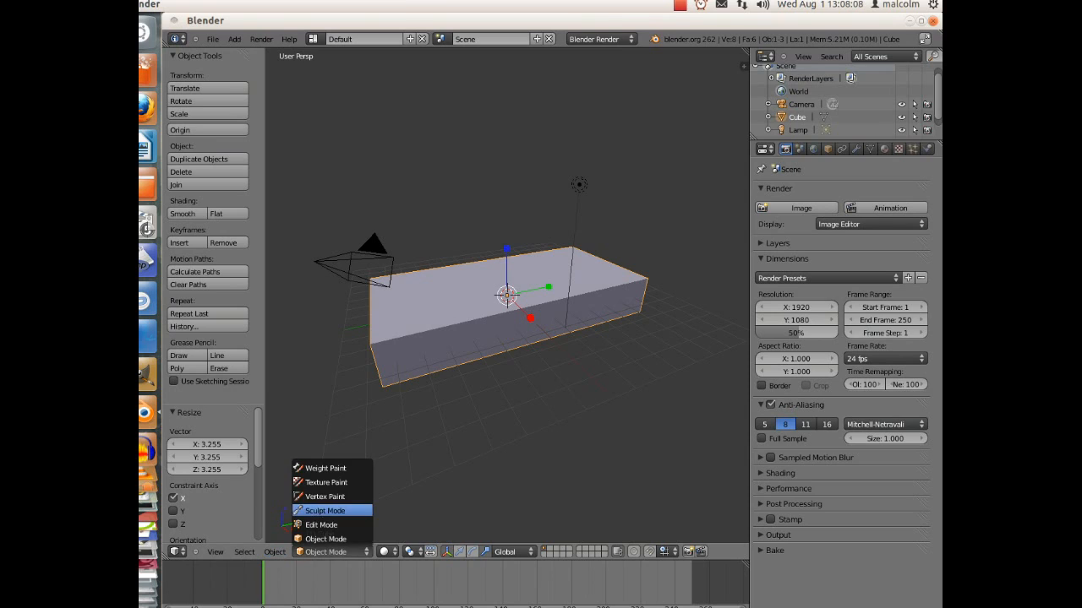
click(325, 525)
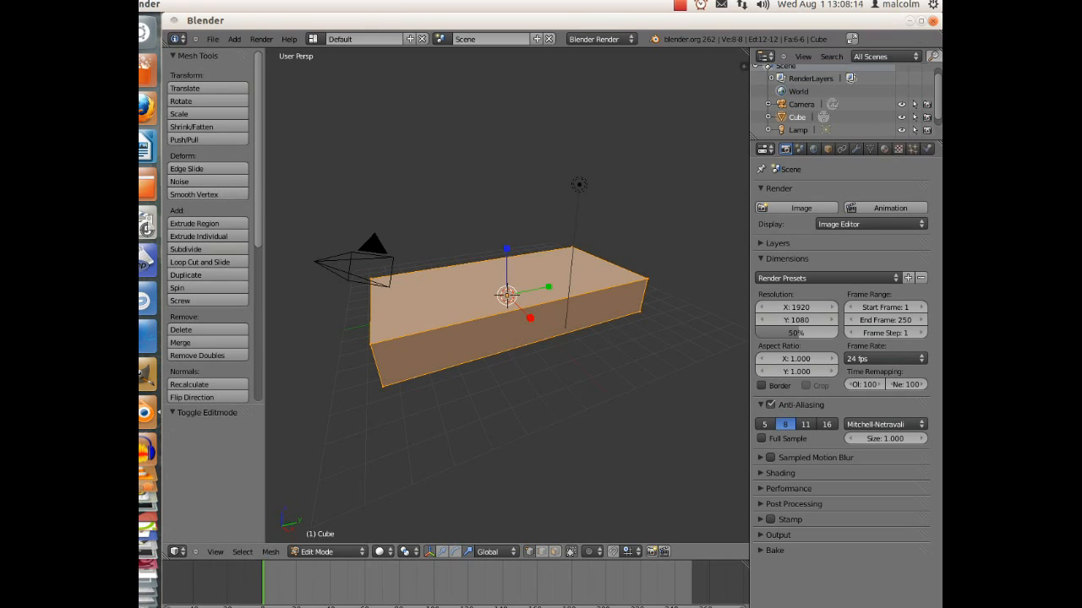
click(200, 262)
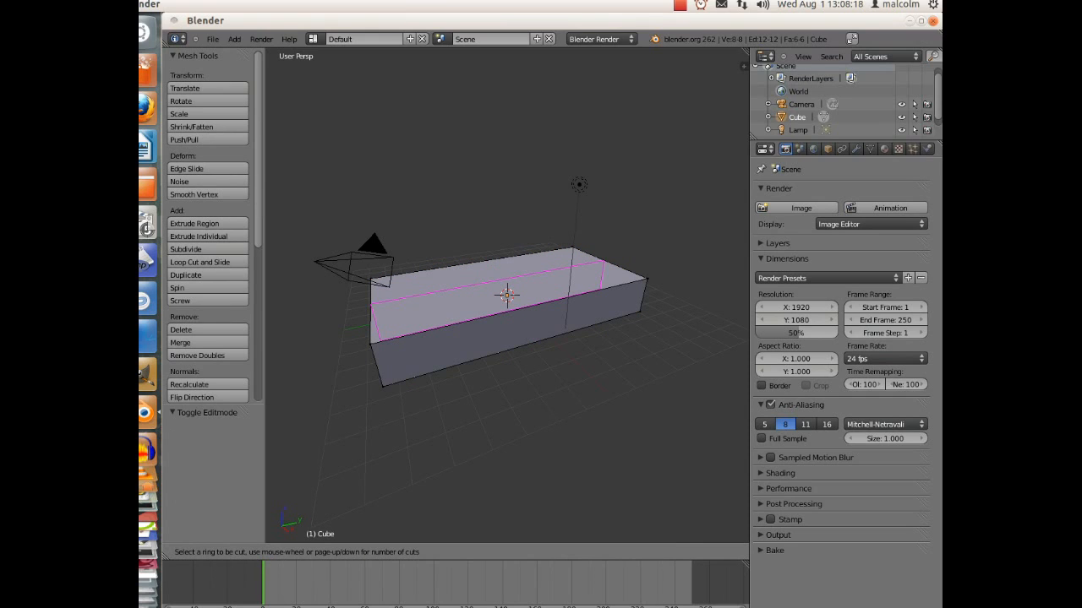
click(507, 295)
click(507, 295)
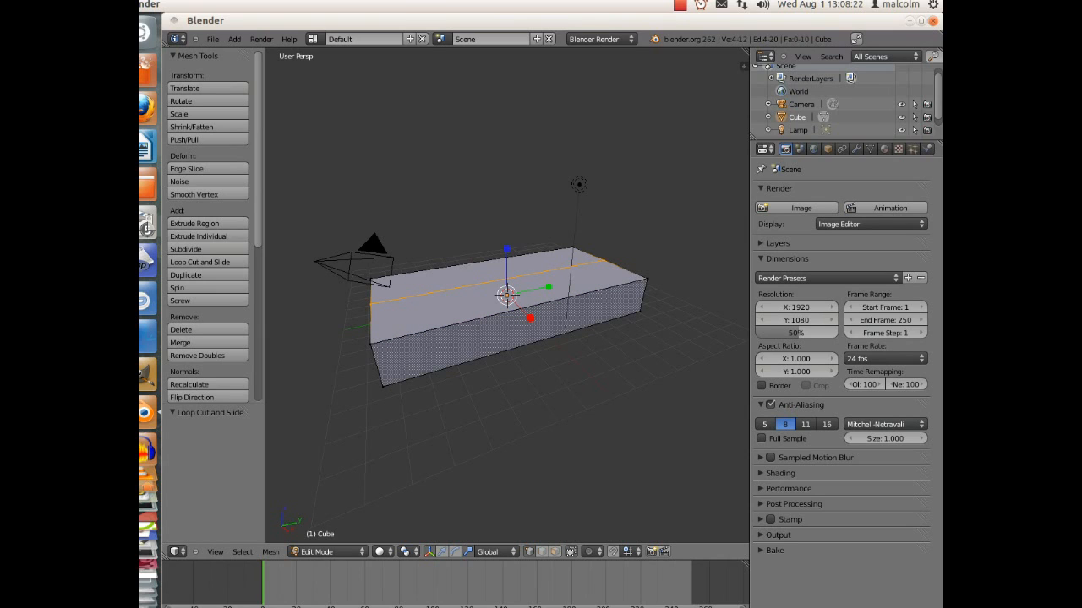
Step: Delete the four corner vertices of one long side so only half of the box is left
middle_drag(507, 295, 542, 280)
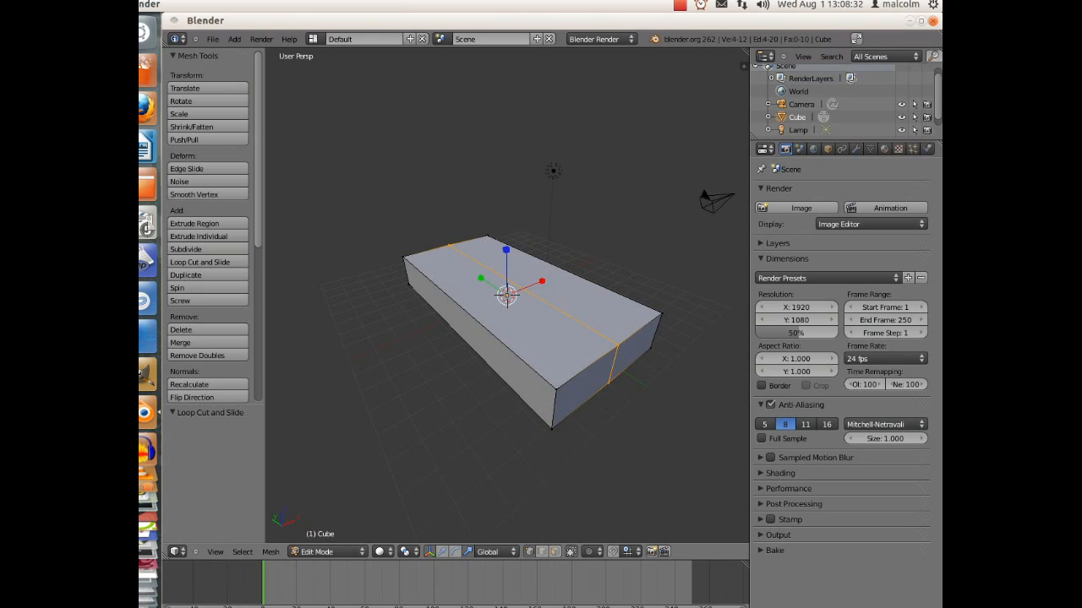
right_click(556, 389)
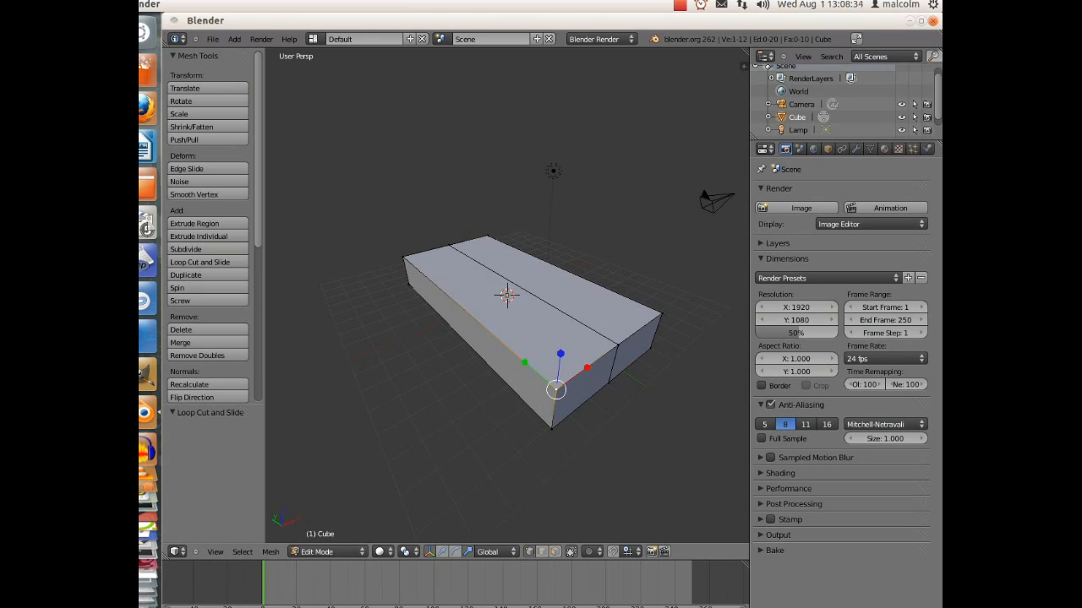
shift+right_click(552, 429)
shift+right_click(409, 285)
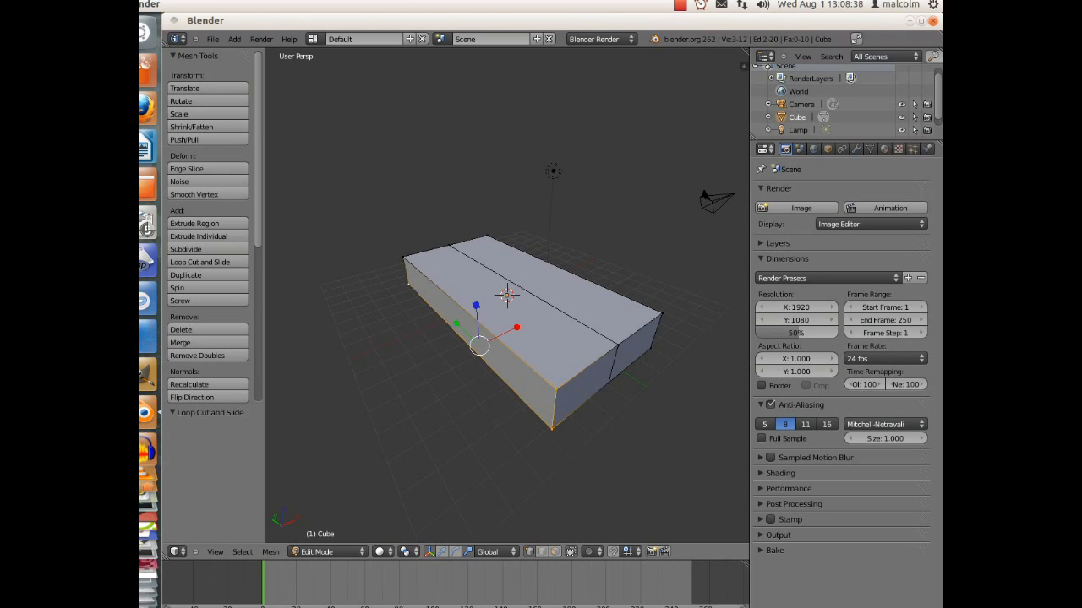
shift+right_click(403, 257)
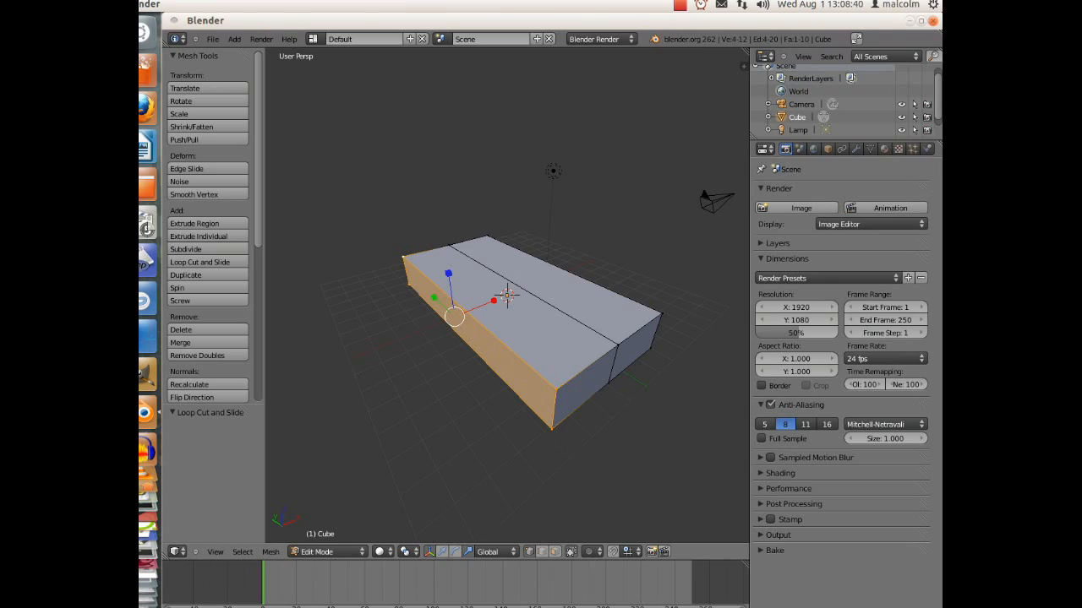
key(x)
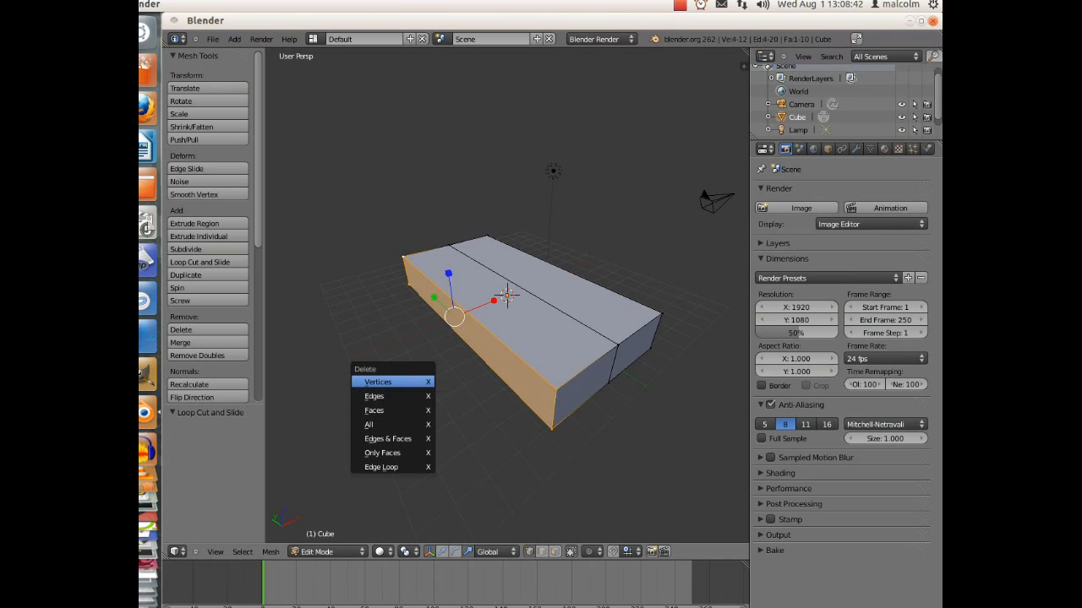
click(378, 382)
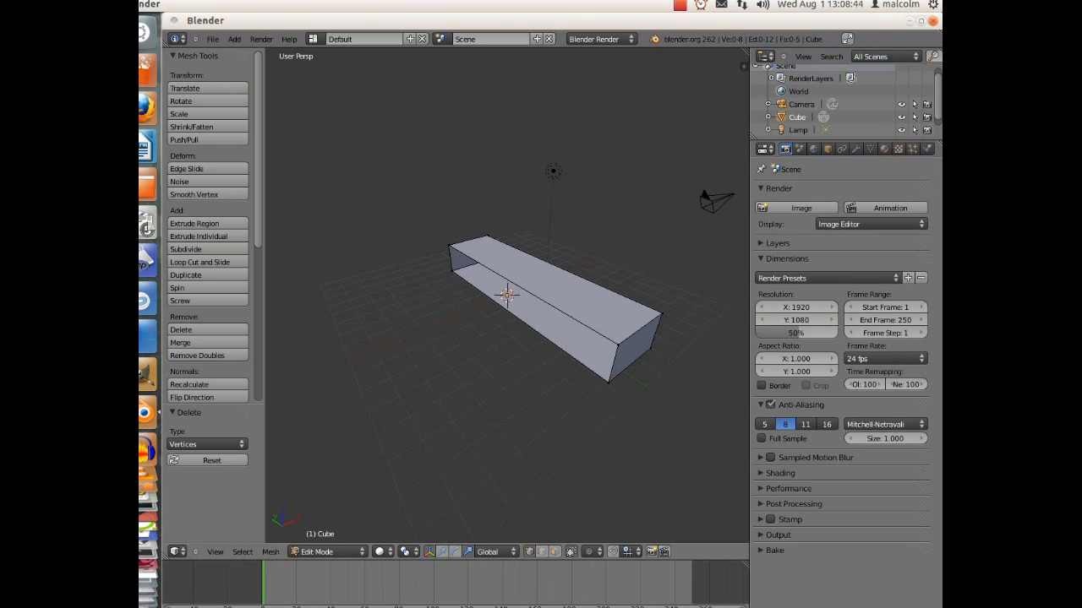
Step: Return to Object Mode, add a Mirror modifier to the half box and enable Clipping
middle_drag(634, 338, 314, 338)
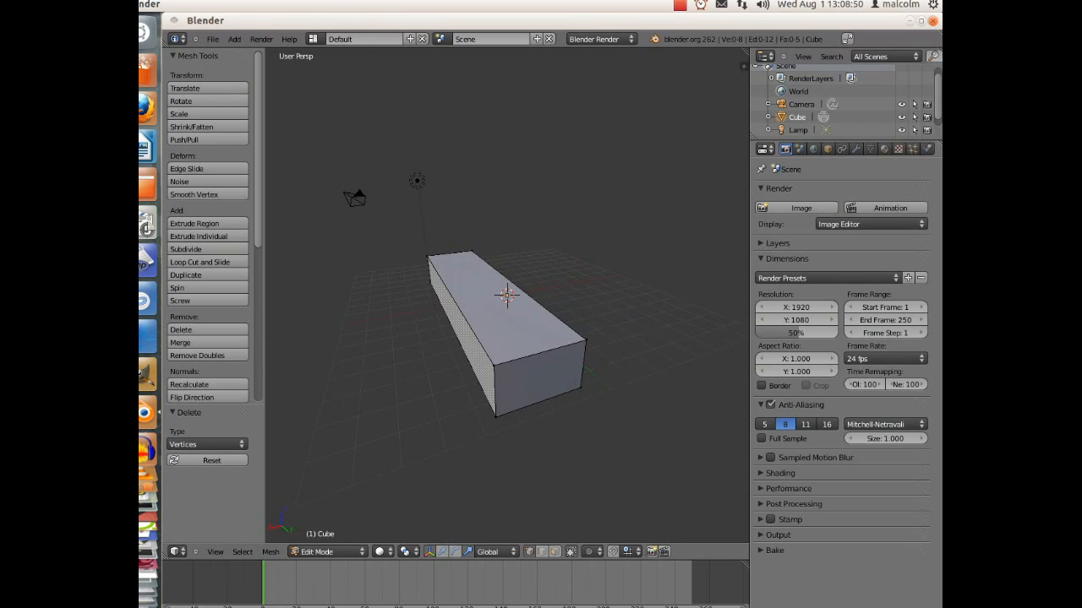
click(856, 149)
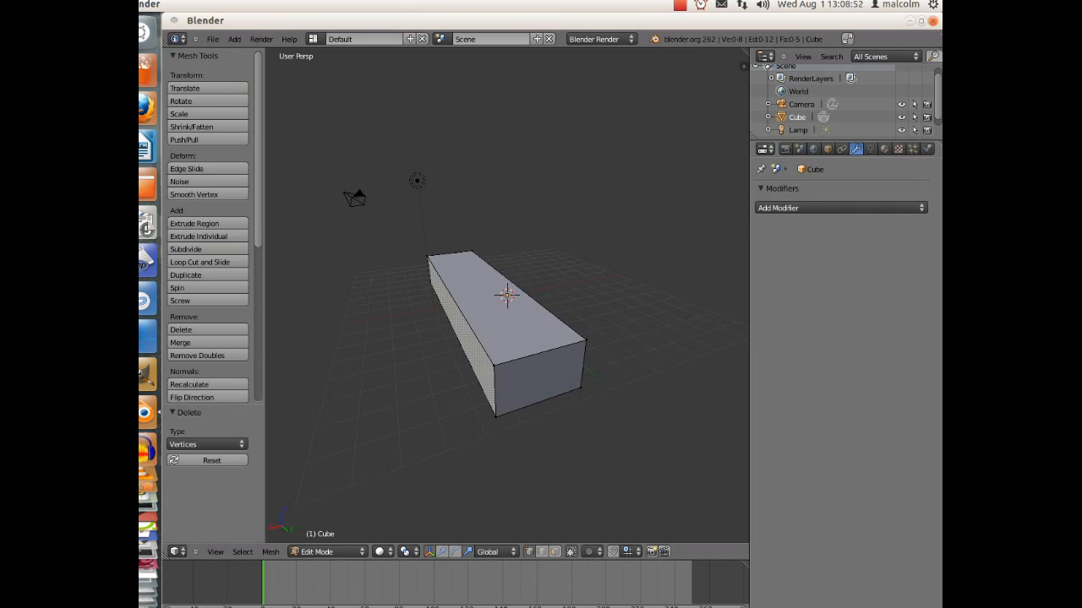
click(328, 552)
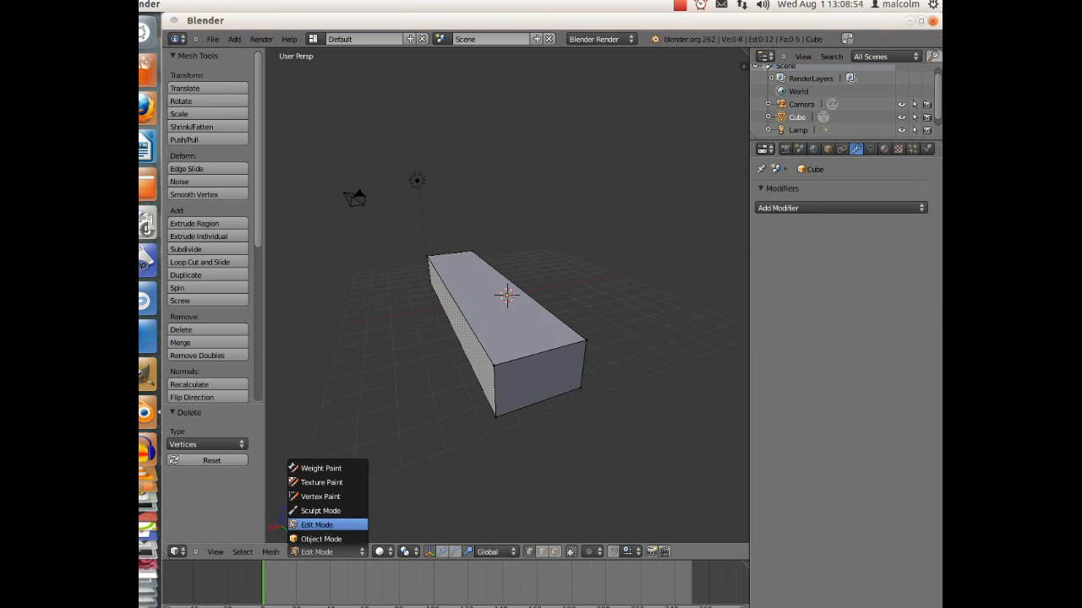
click(321, 539)
click(837, 207)
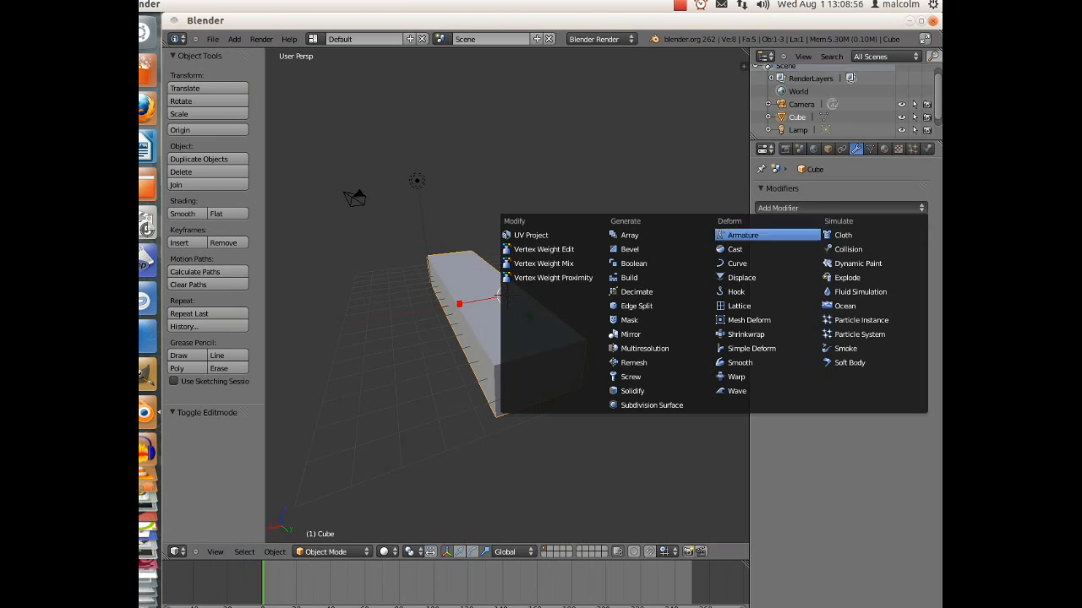
click(630, 334)
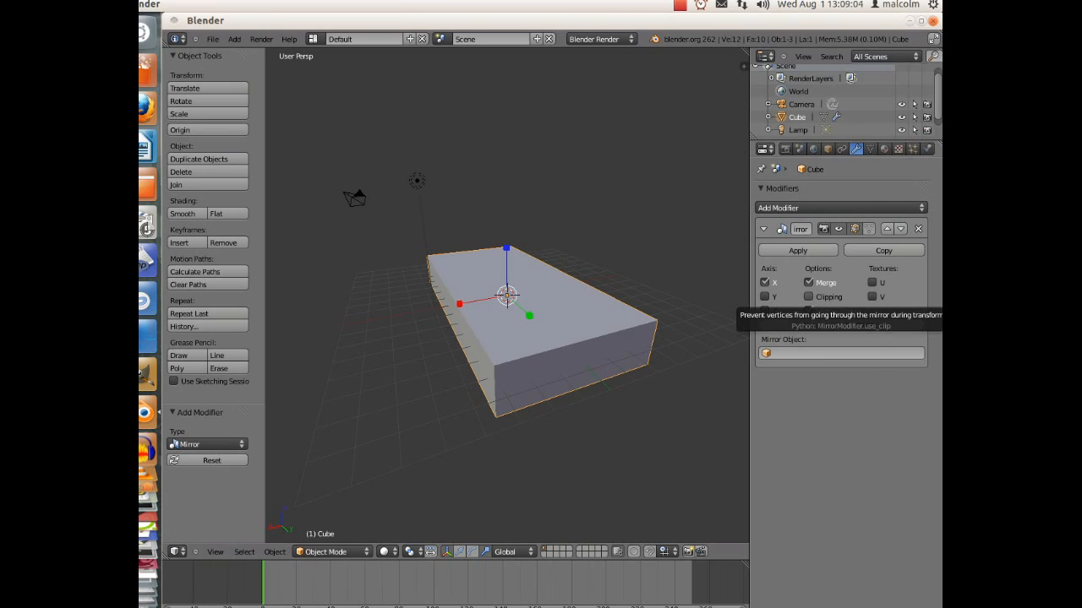
click(808, 297)
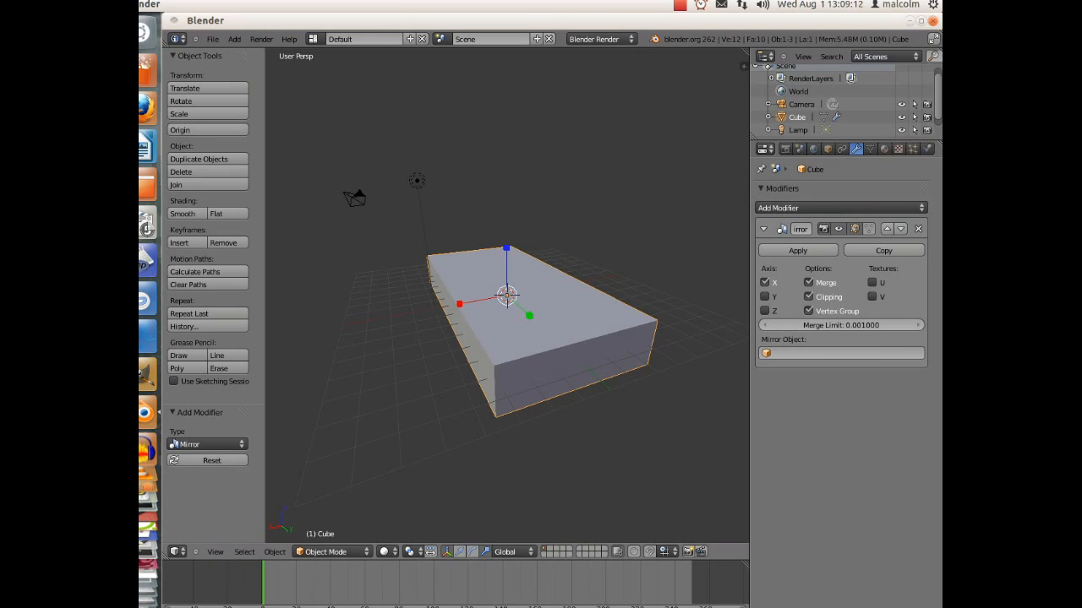
Step: Try the Mirror modifier on the Y and Z axes, and restore mirroring across X only
click(764, 297)
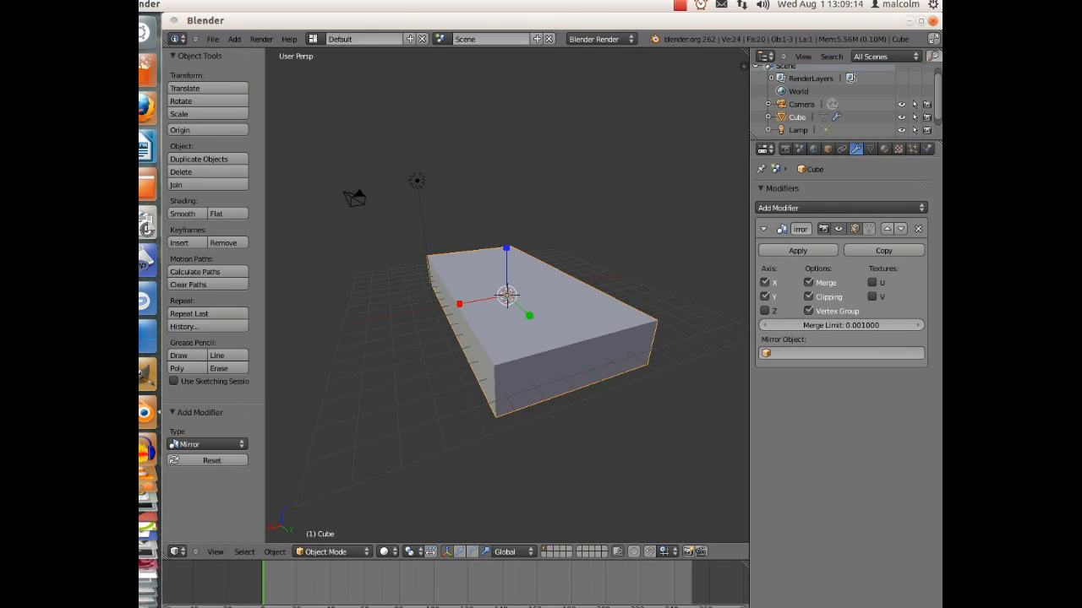
click(764, 282)
click(764, 311)
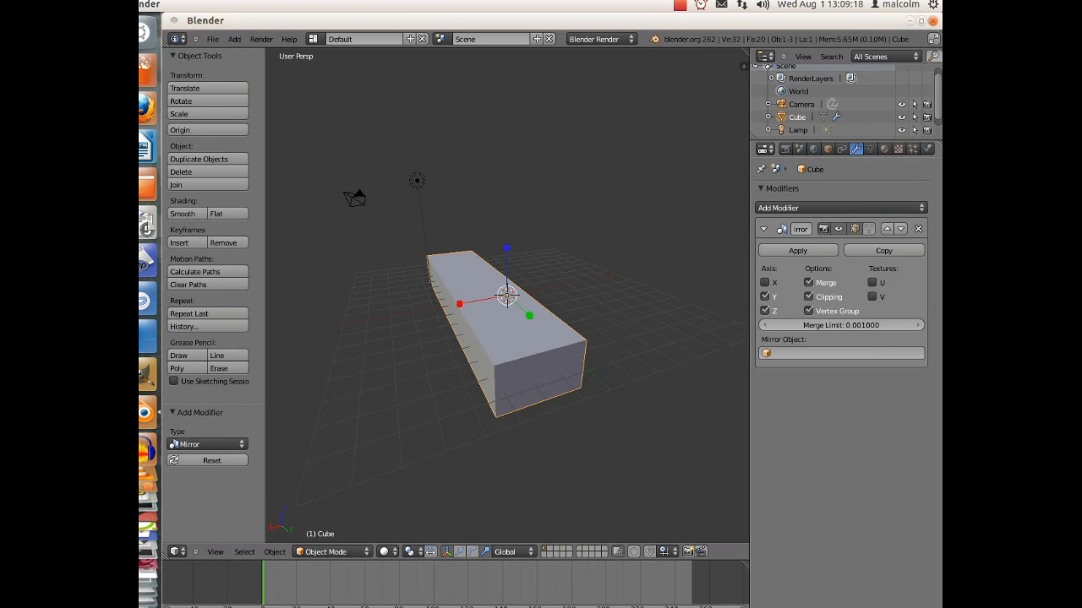
click(764, 311)
click(764, 283)
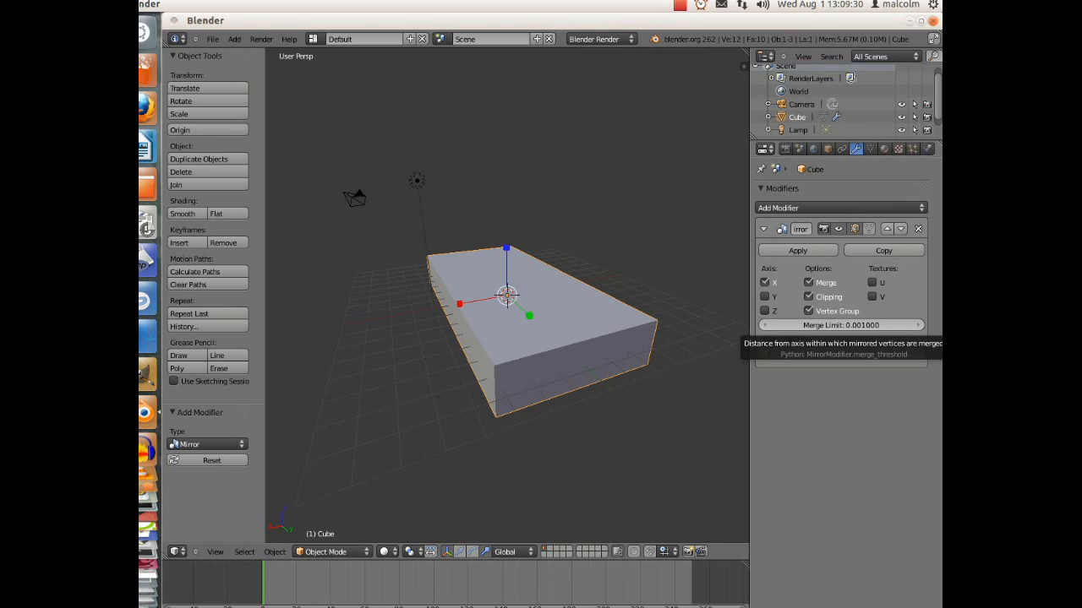
Step: Set the Mirror modifier's merge limit to 0.01
click(840, 325)
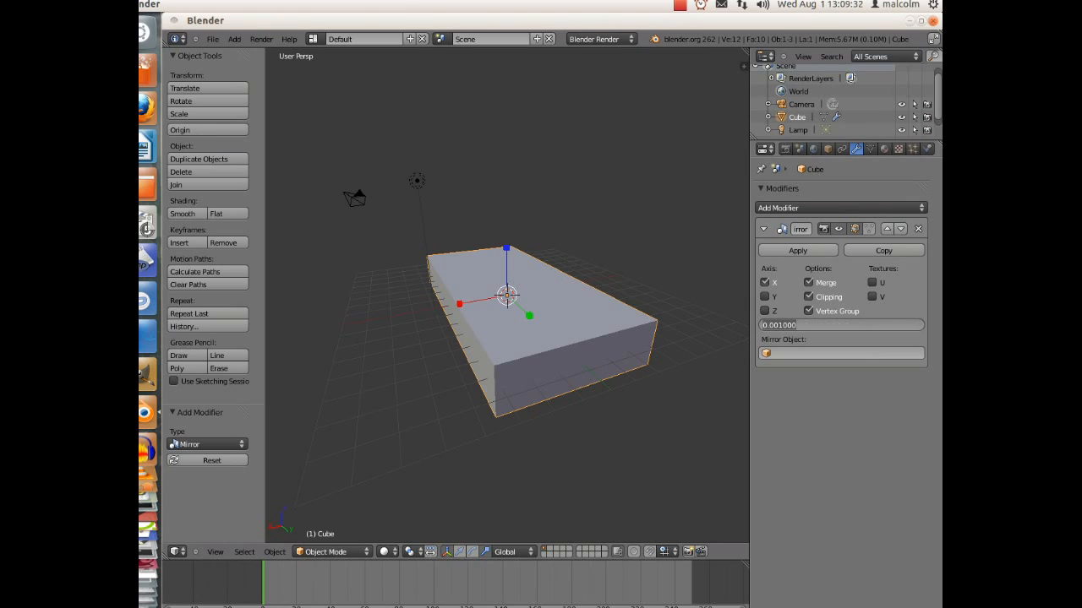
text(01)
key(Return)
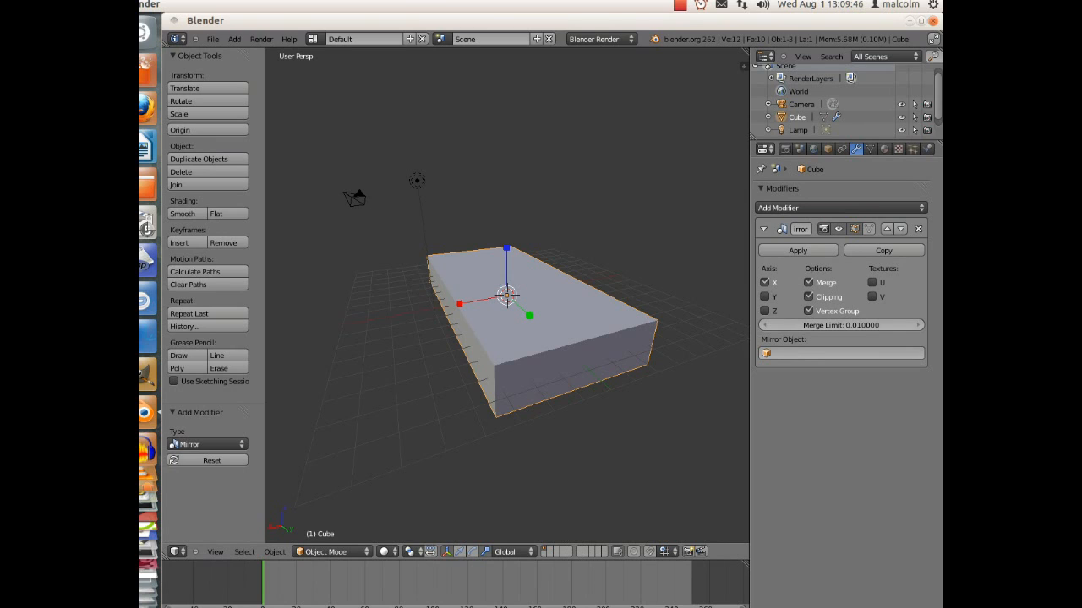
Step: In Edit Mode, add a crosswise loop cut to the half box and slide it about 0.63 toward the positive Y end
click(331, 551)
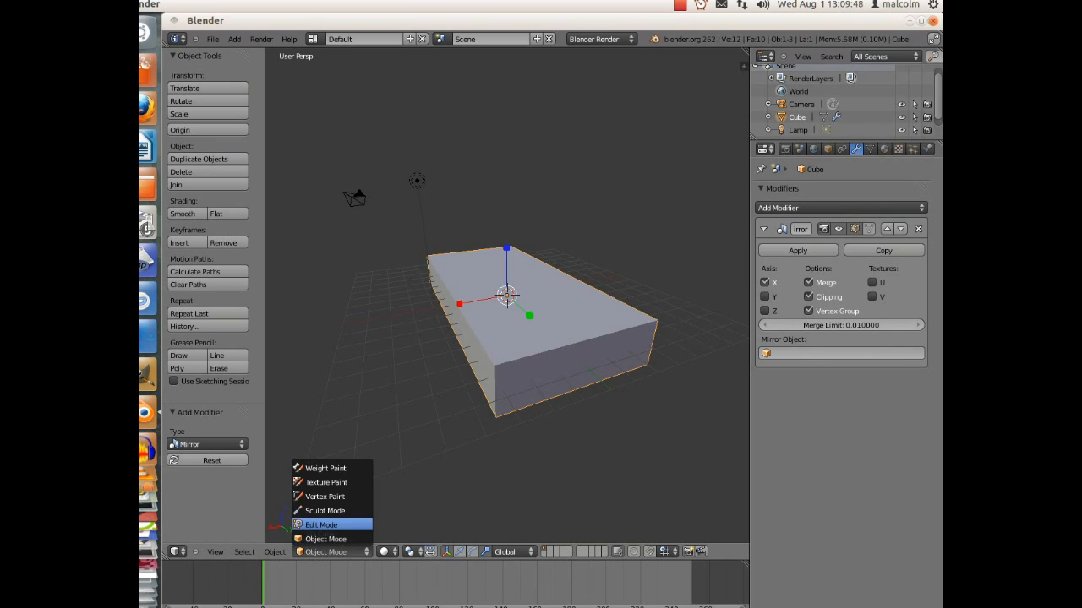
click(329, 525)
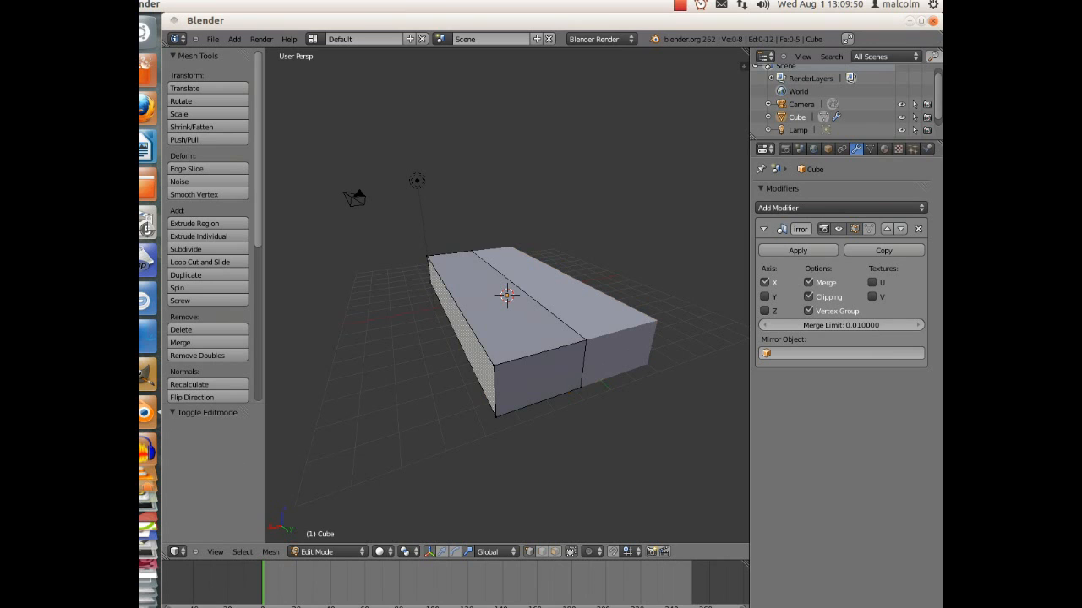
middle_drag(456, 296, 588, 387)
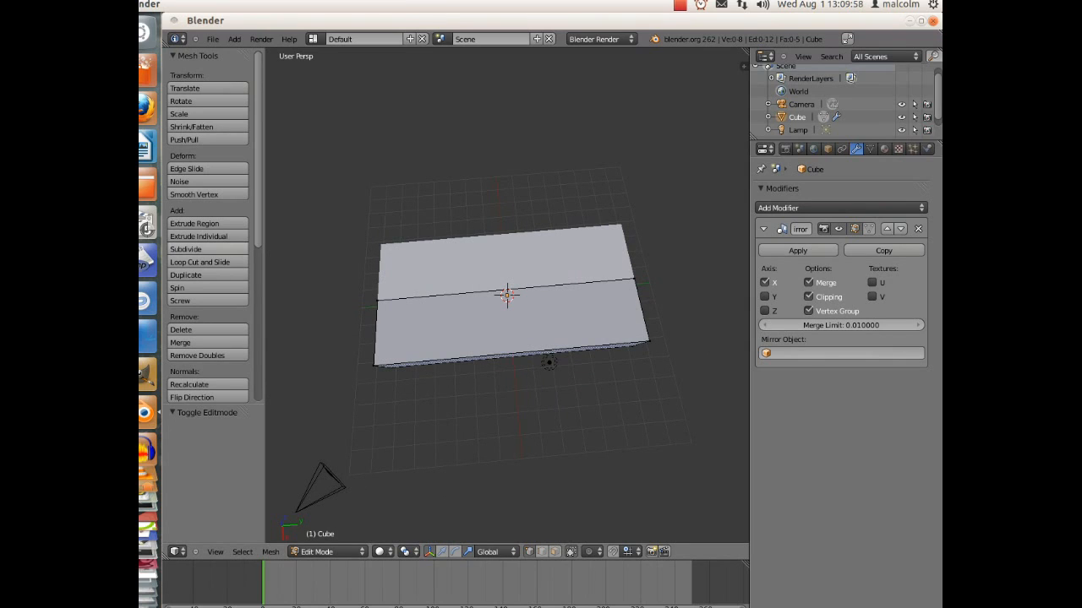
click(190, 249)
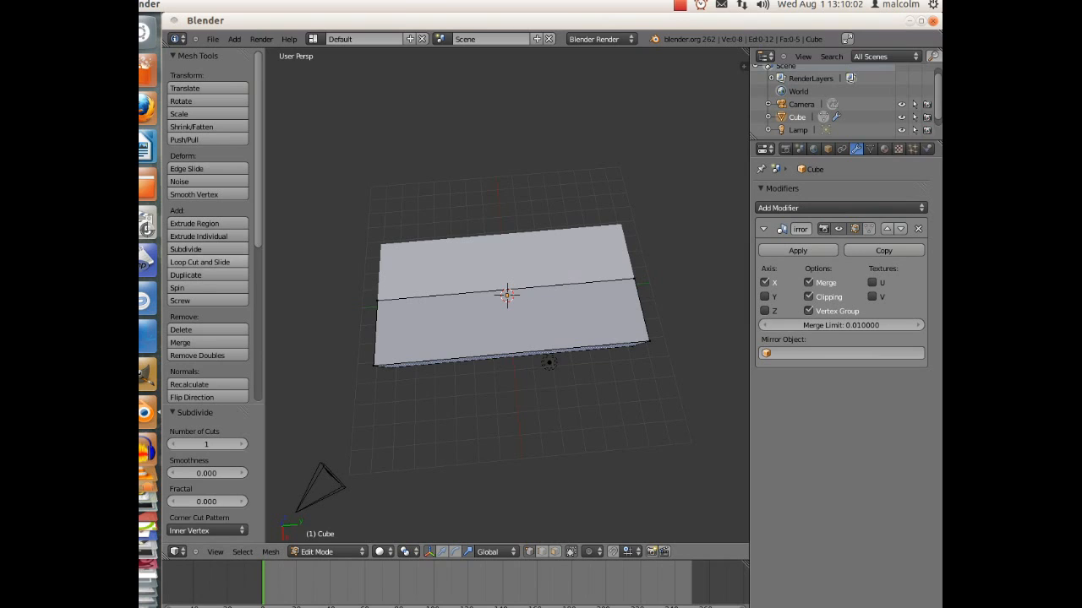
click(199, 262)
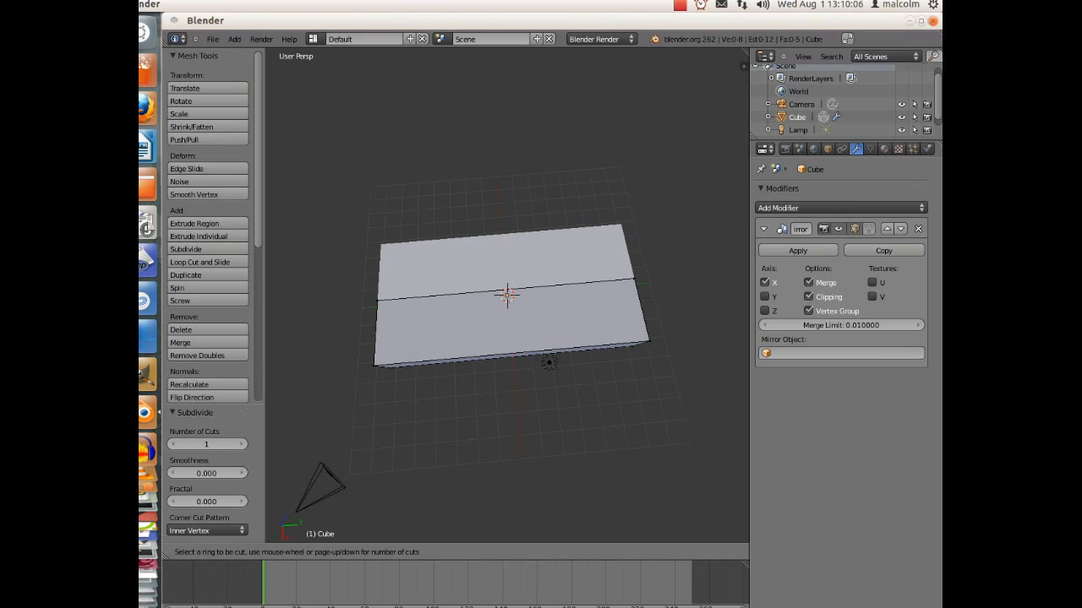
click(507, 295)
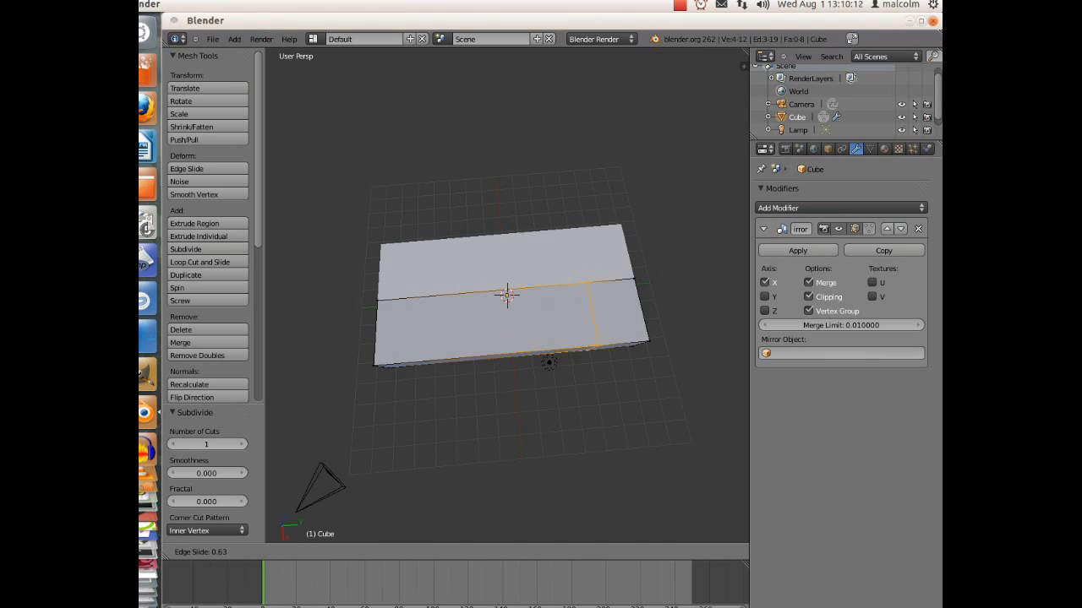
key(Return)
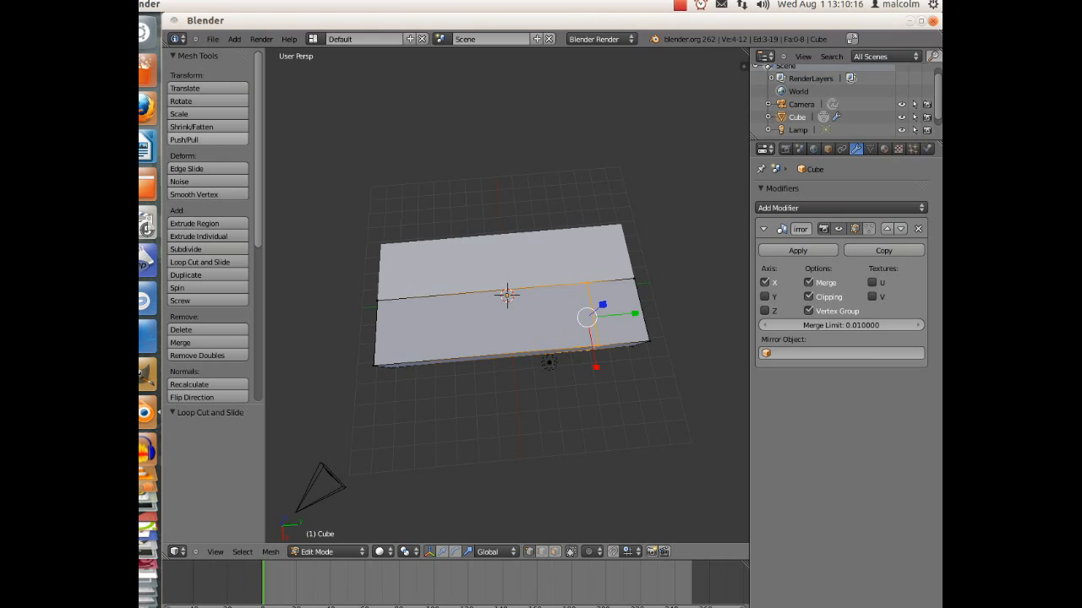
Step: Add a second crosswise loop cut to the half box and slide it slightly toward the negative Y end
click(208, 262)
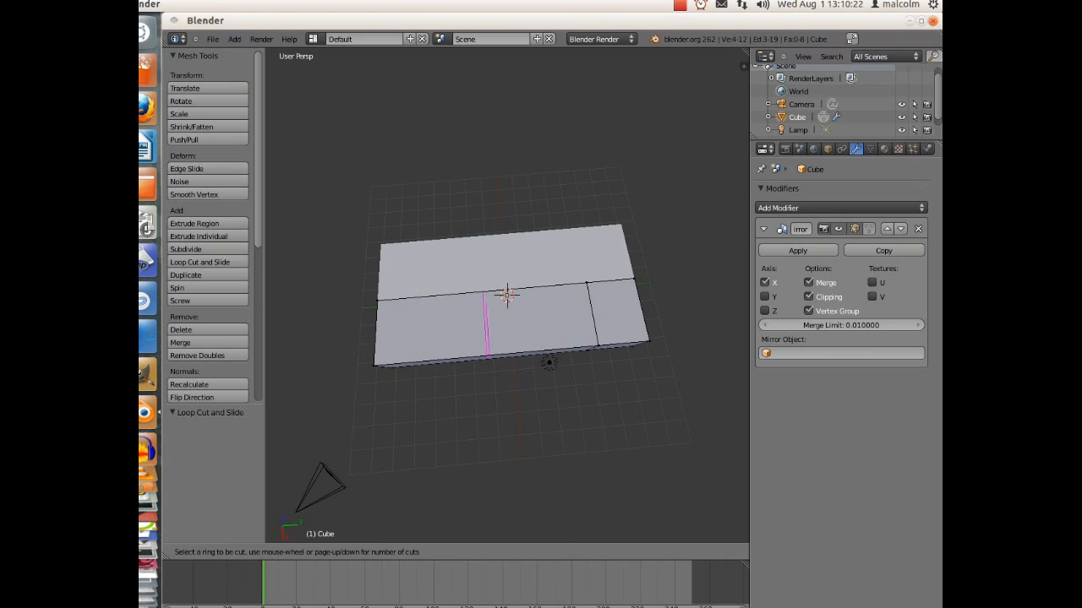
click(507, 294)
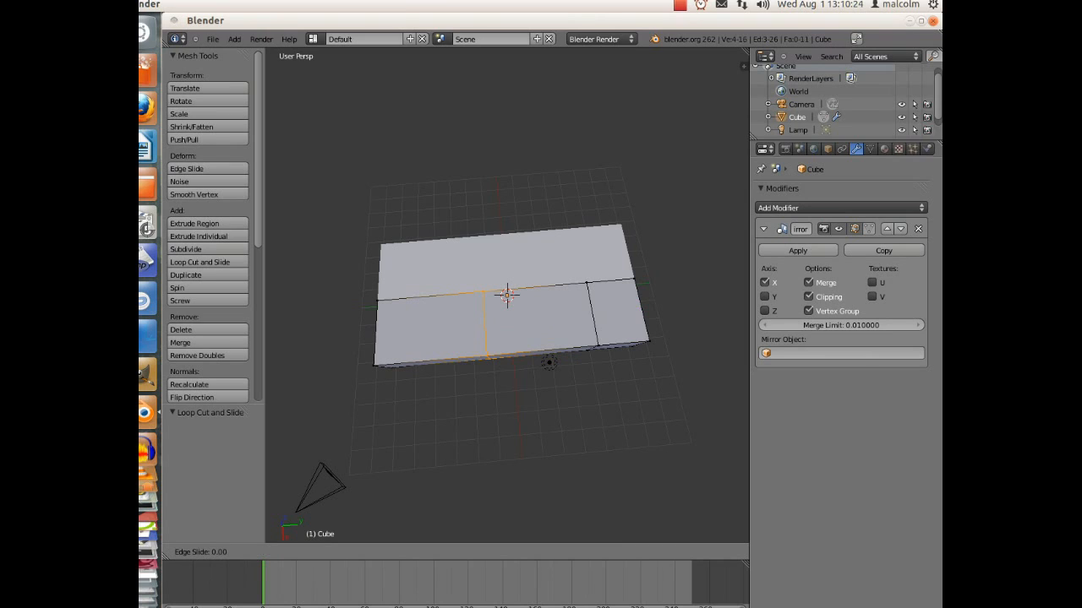
key(1)
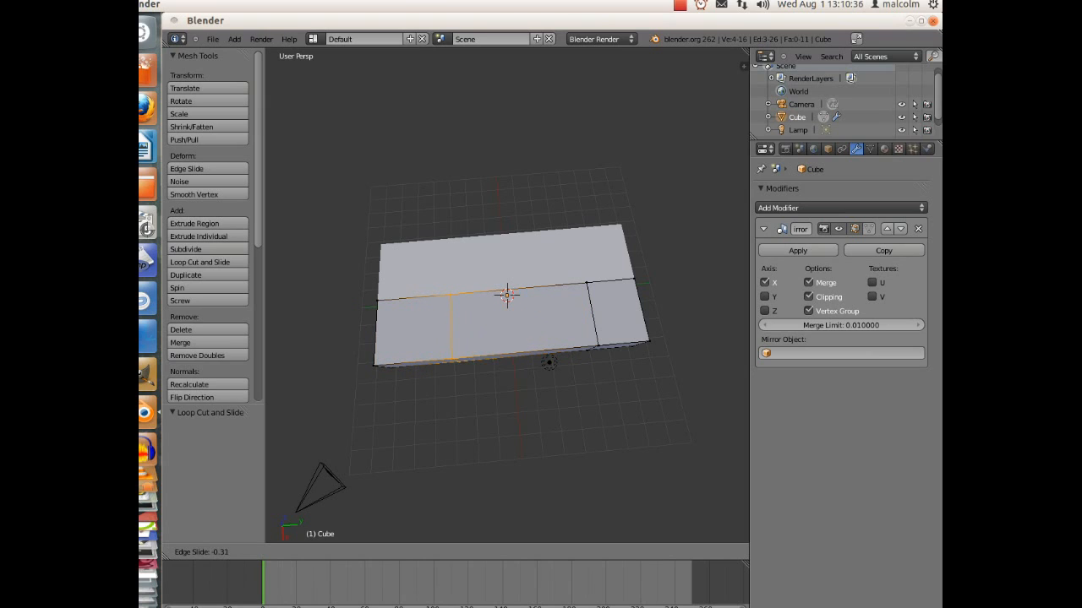
key(Return)
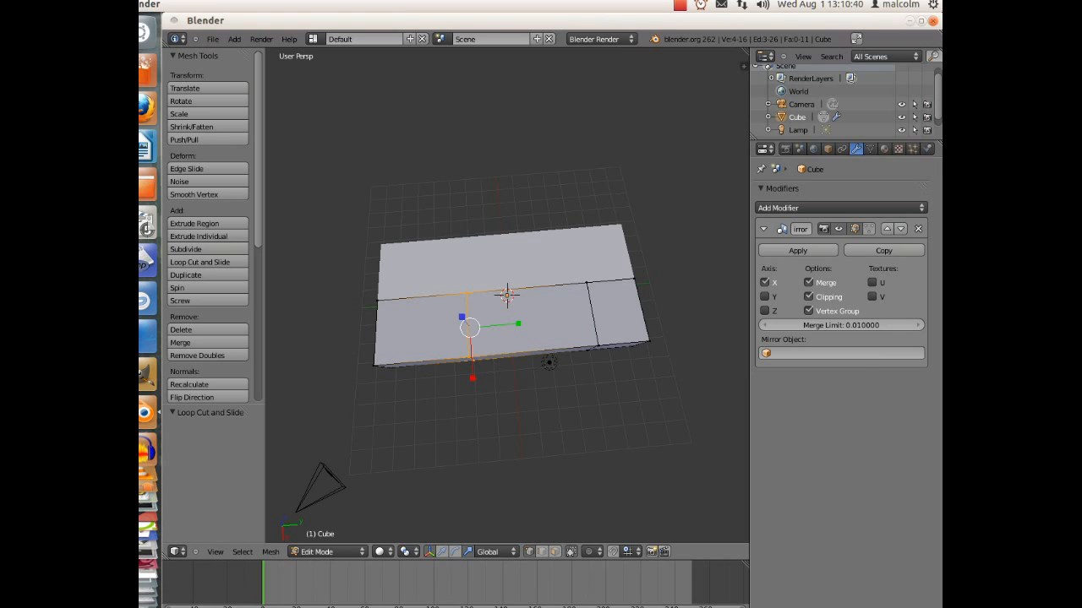
Step: In Edge select mode, move the outer vertical corner edge at the positive Y end about 2.44 inward along X
middle_drag(507, 338, 397, 255)
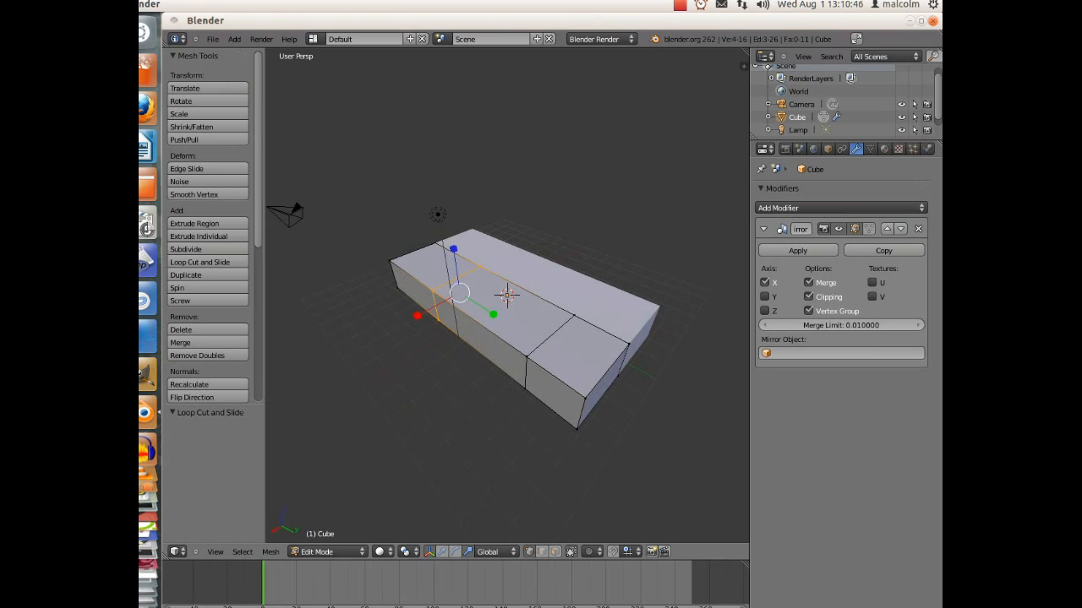
key(ctrl+Tab)
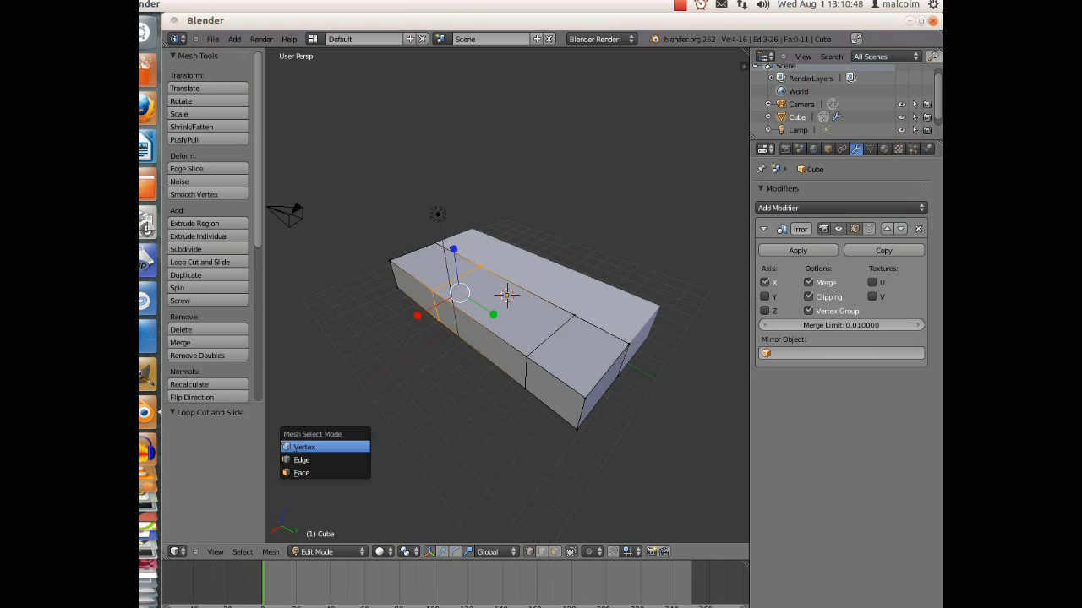
click(326, 459)
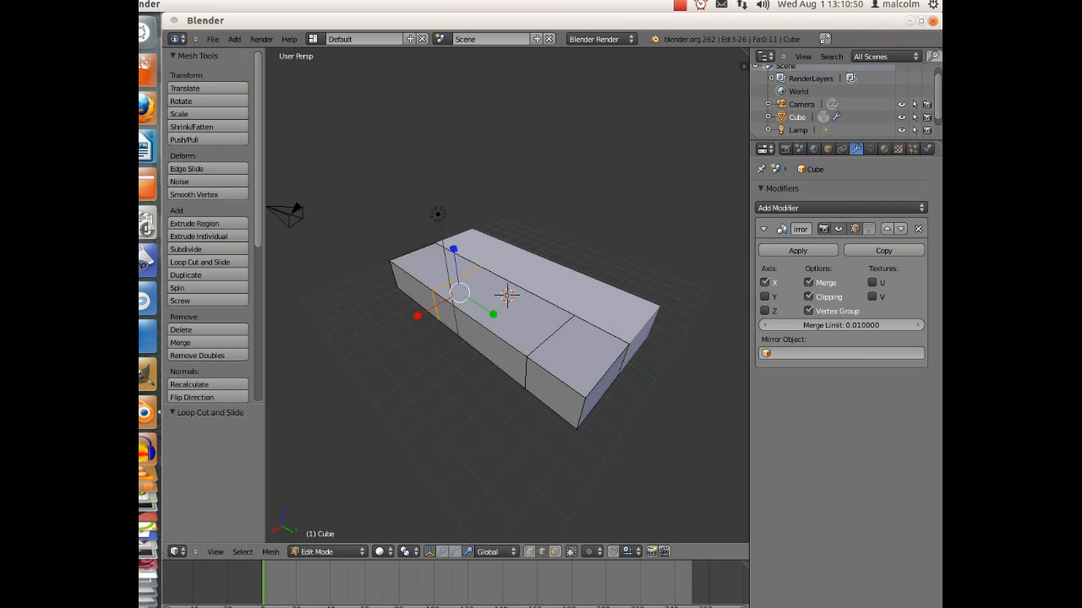
right_click(580, 415)
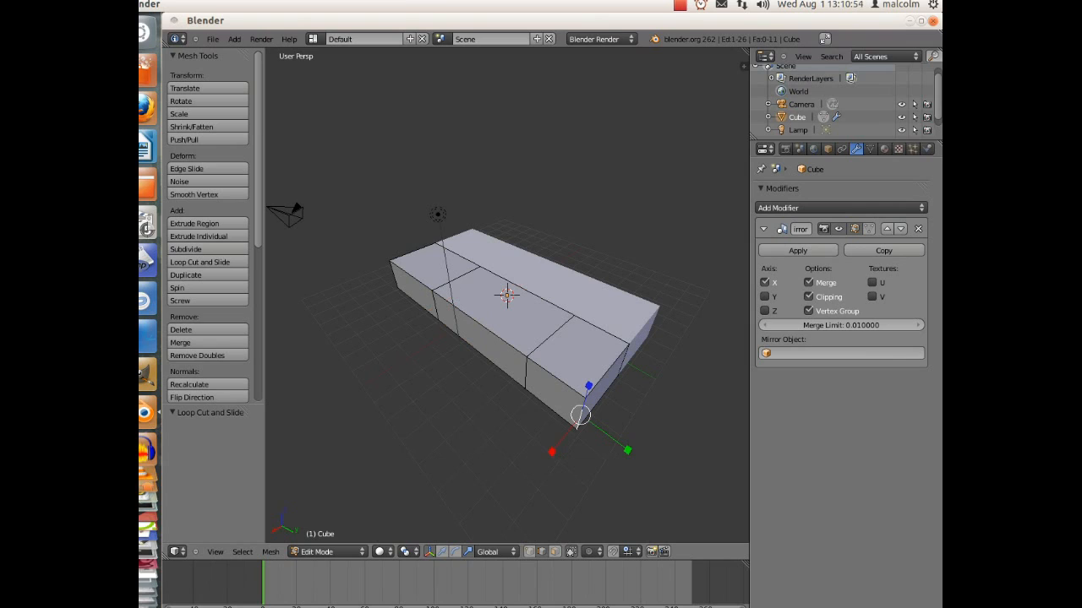
click(442, 552)
key(g)
key(x)
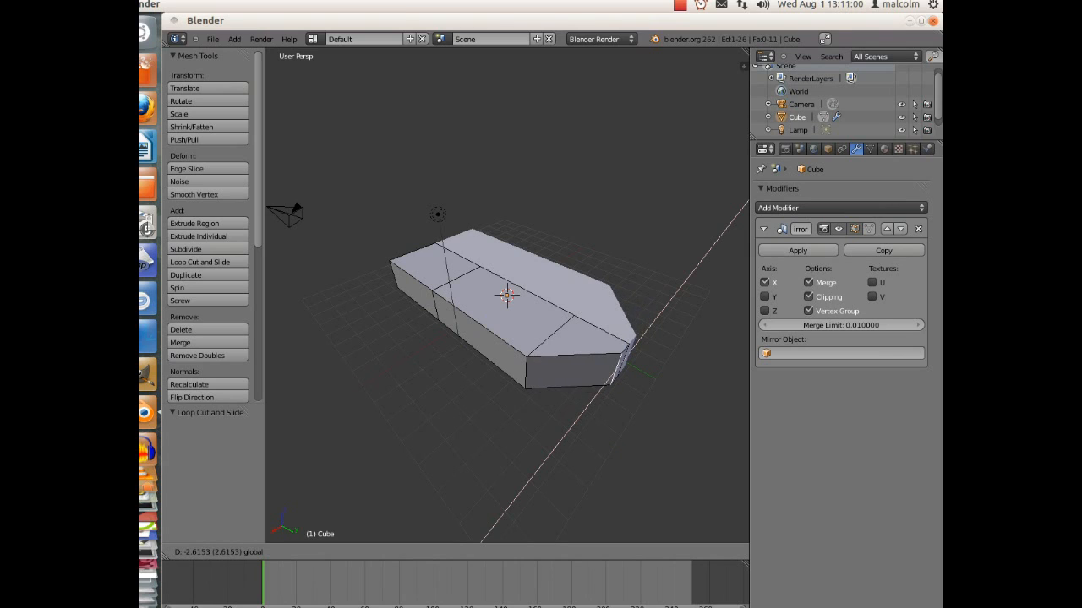
key(Return)
Step: Move the outer vertical corner edge at the negative Y end about 2.09 inward along X
right_click(392, 274)
key(g)
key(x)
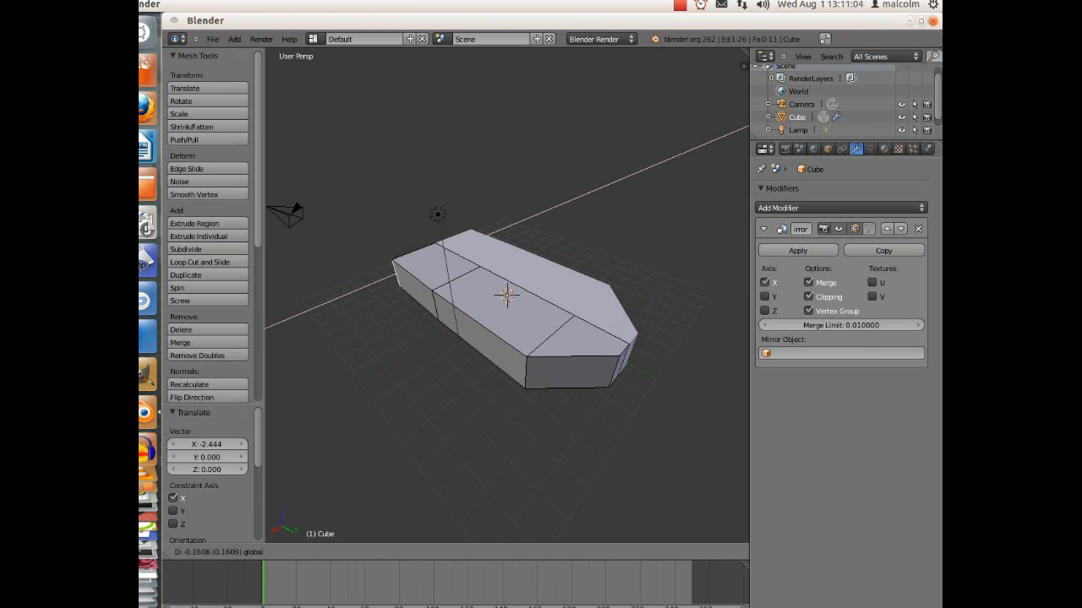
key(Return)
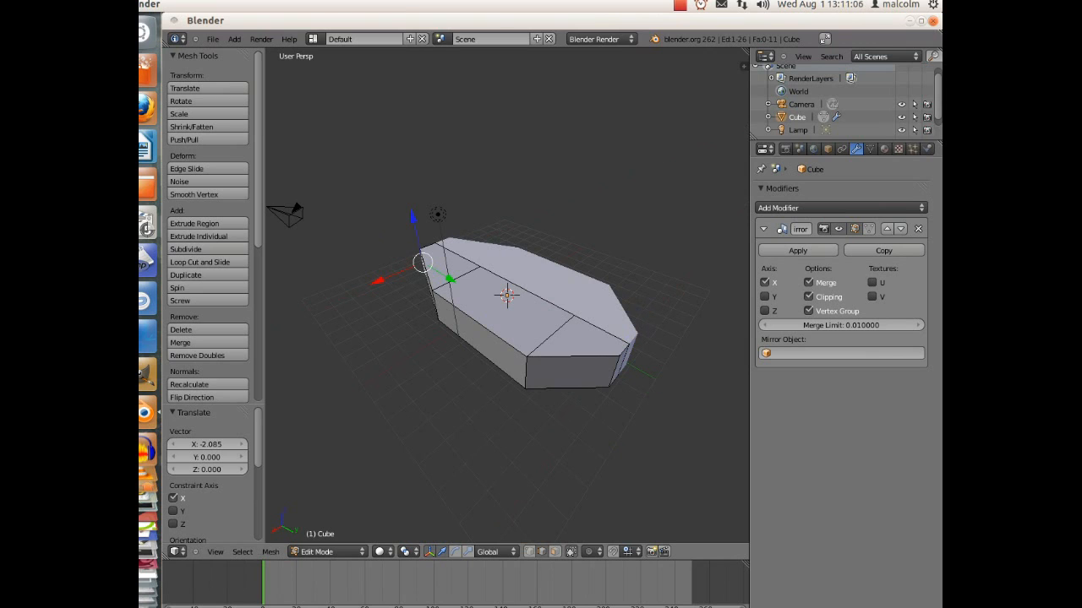
Step: Add a lengthwise loop cut to the half model and slide it about 0.32 toward the mirror seam
middle_drag(456, 279, 541, 341)
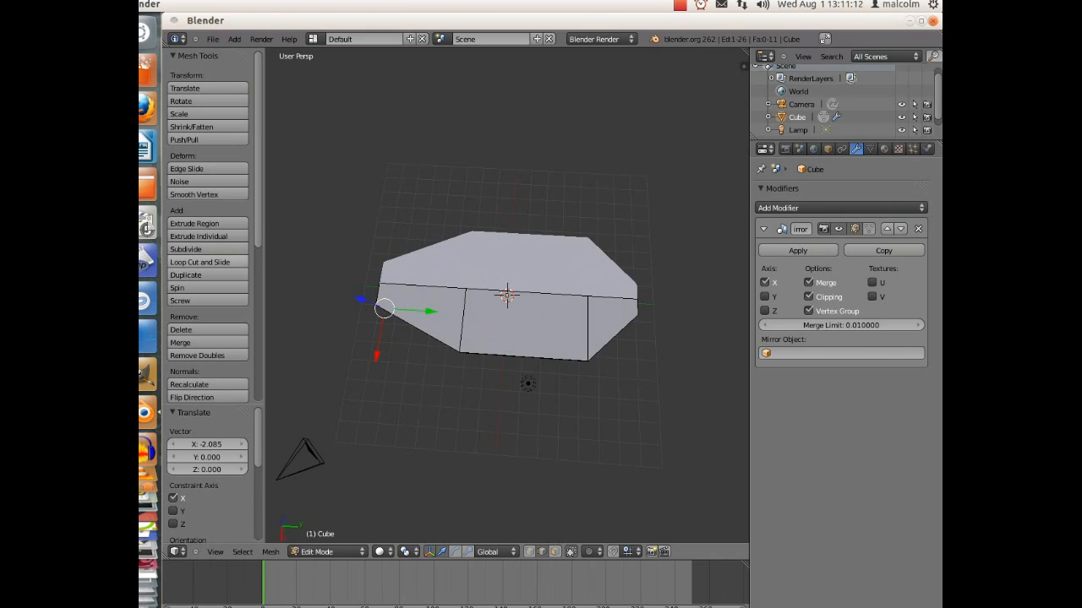
click(199, 262)
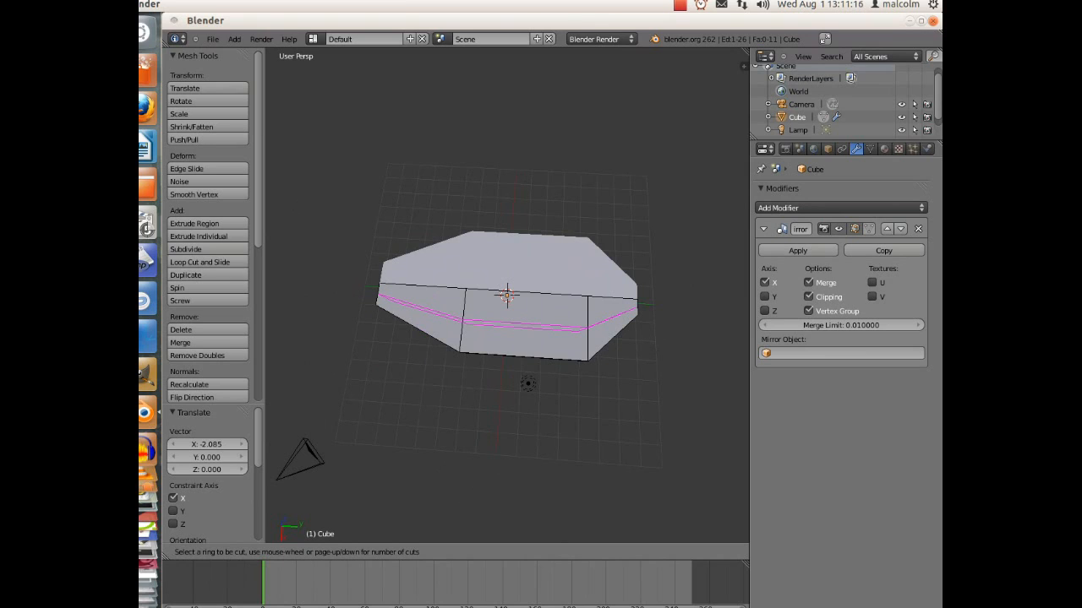
click(507, 294)
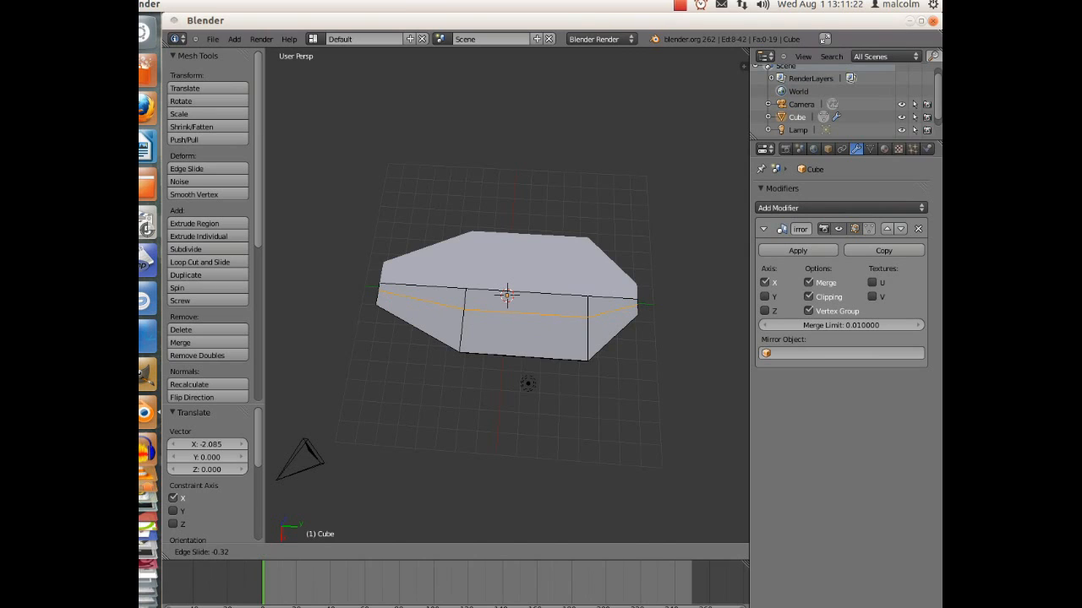
click(507, 295)
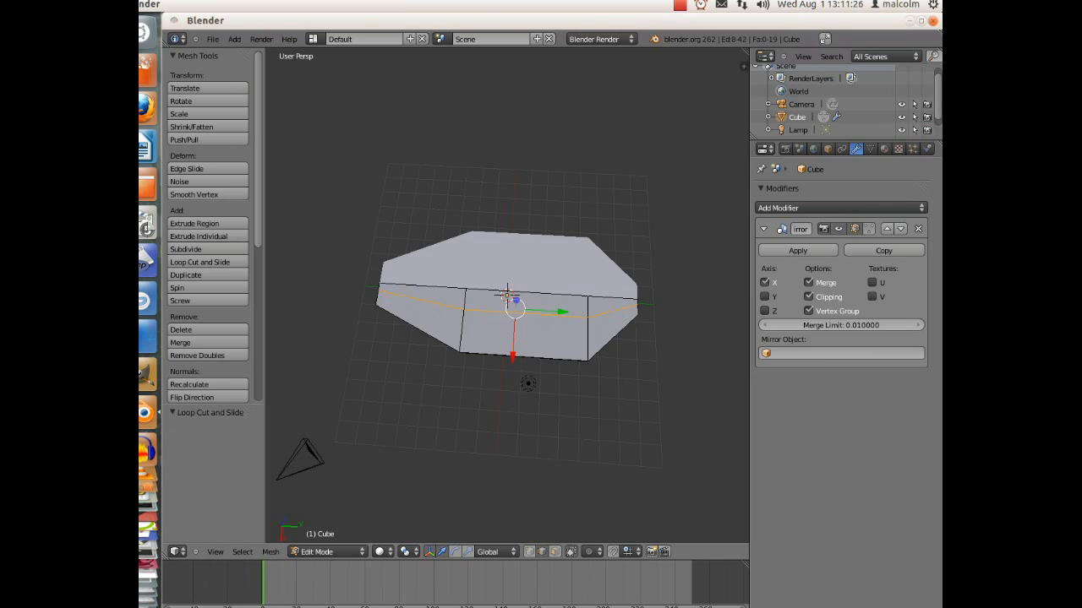
Step: Select the three top edges of the lengthwise loop and the three outer top rim edges, and lower them about 0.68 along Z
mouse_move(507, 295)
middle_down()
mouse_move(549, 262)
mouse_move(507, 295)
middle_up()
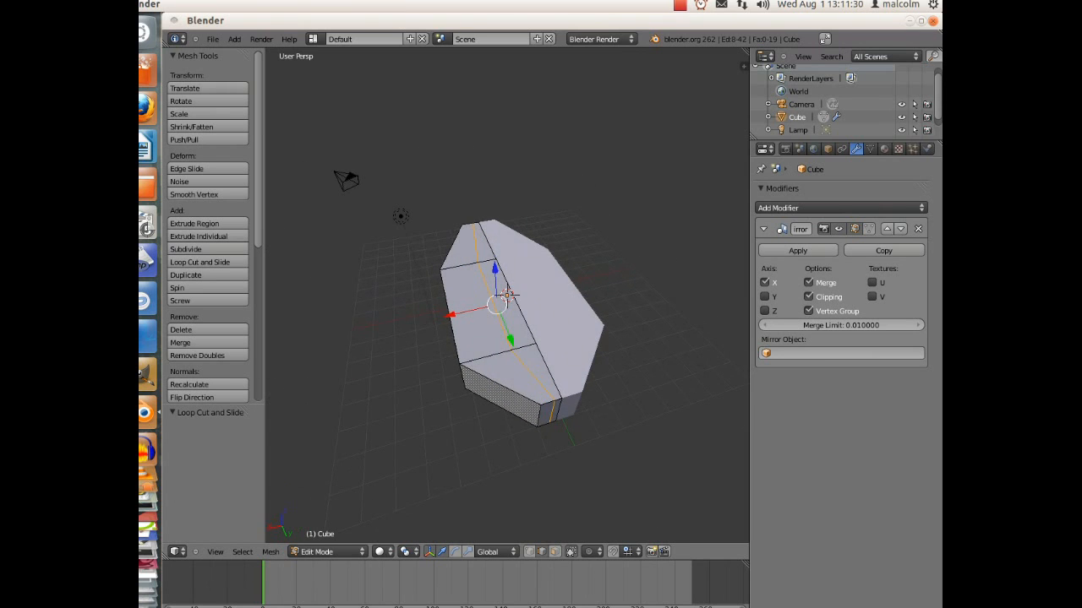
click(507, 295)
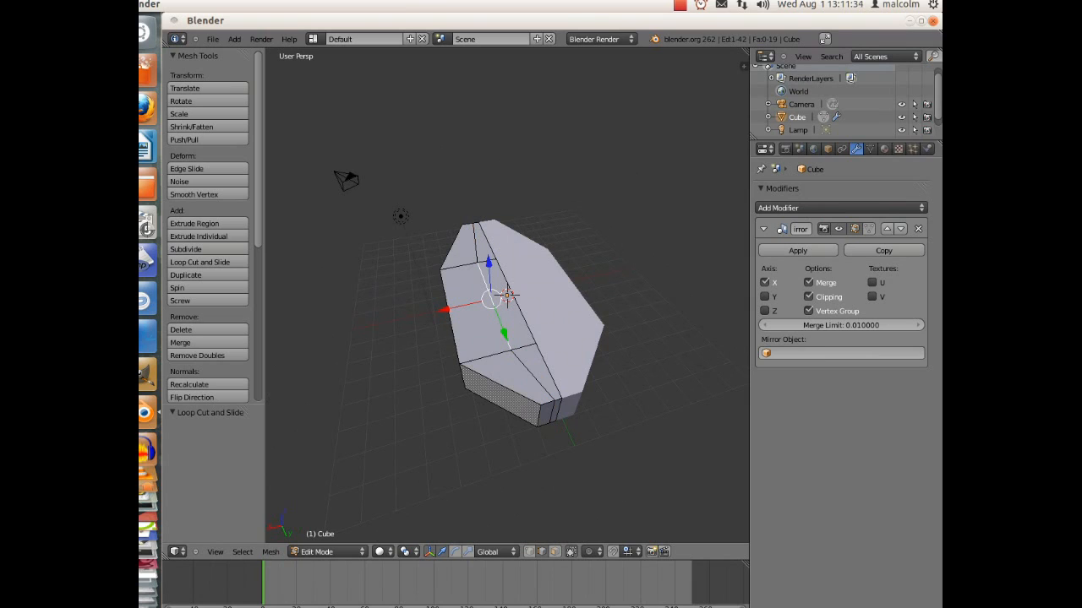
right_click(507, 295)
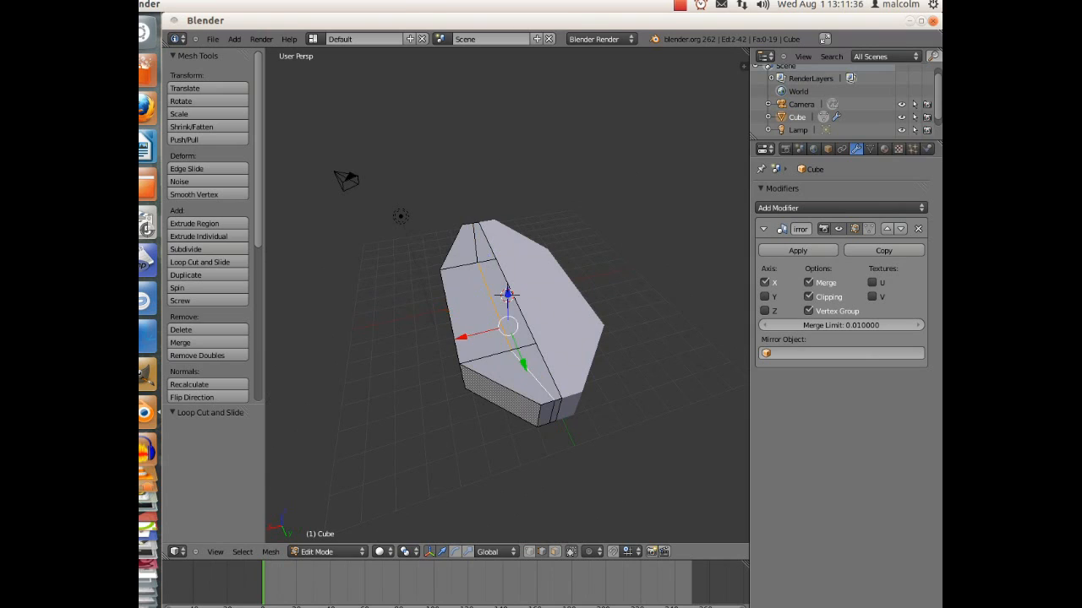
shift+right_click(476, 243)
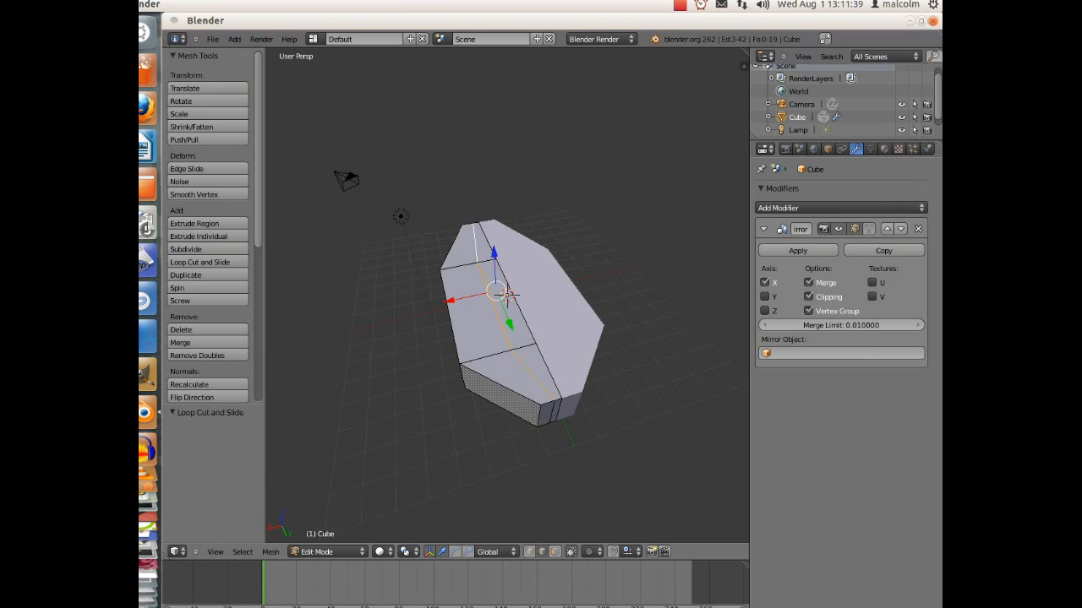
shift+right_click(451, 246)
shift+right_click(449, 316)
shift+right_click(500, 385)
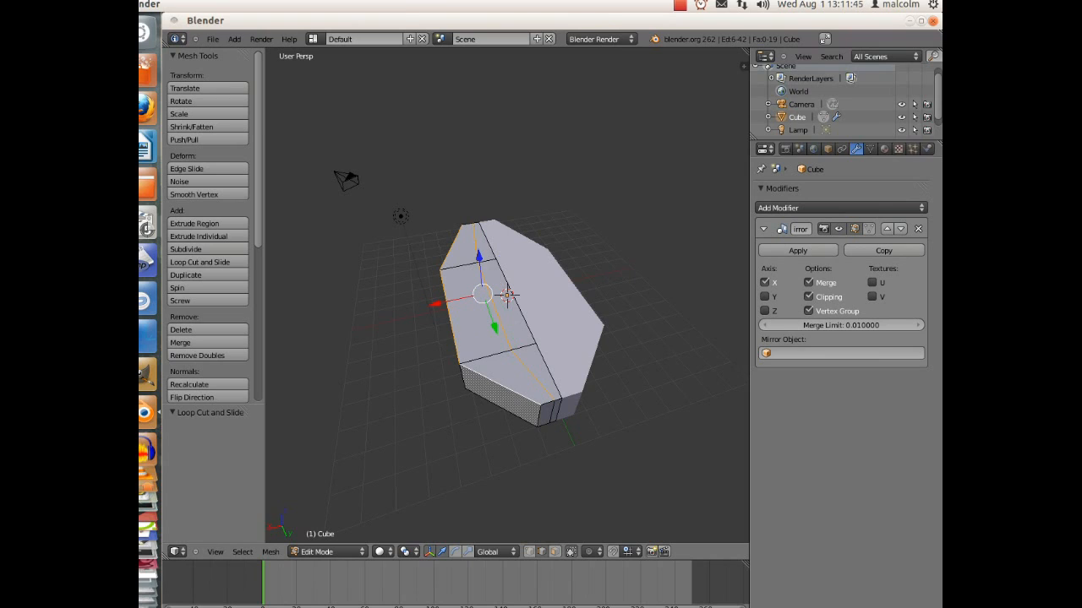
key(g)
key(z)
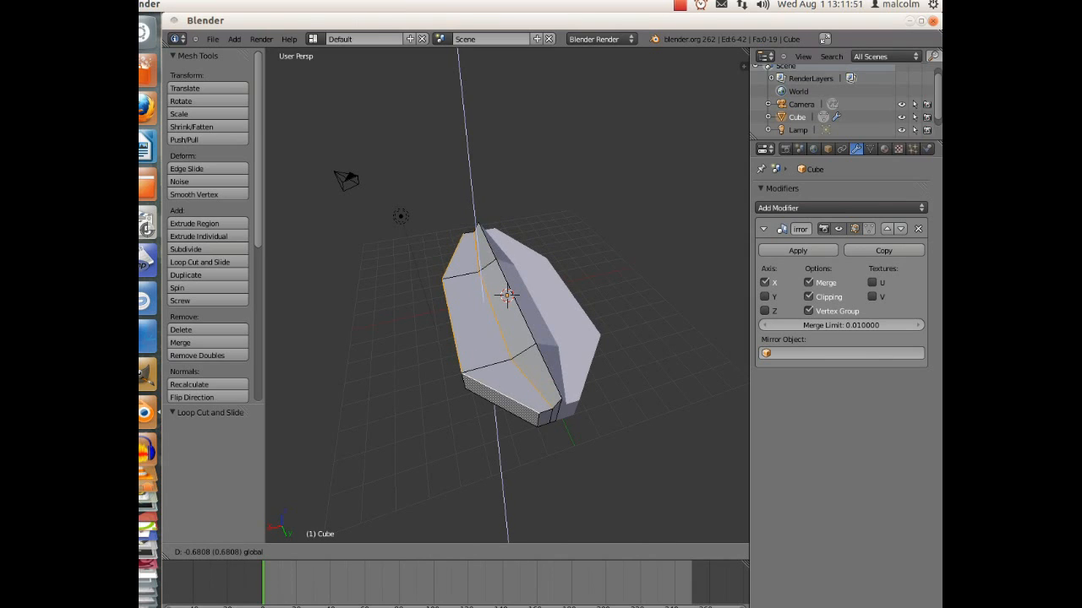
key(Return)
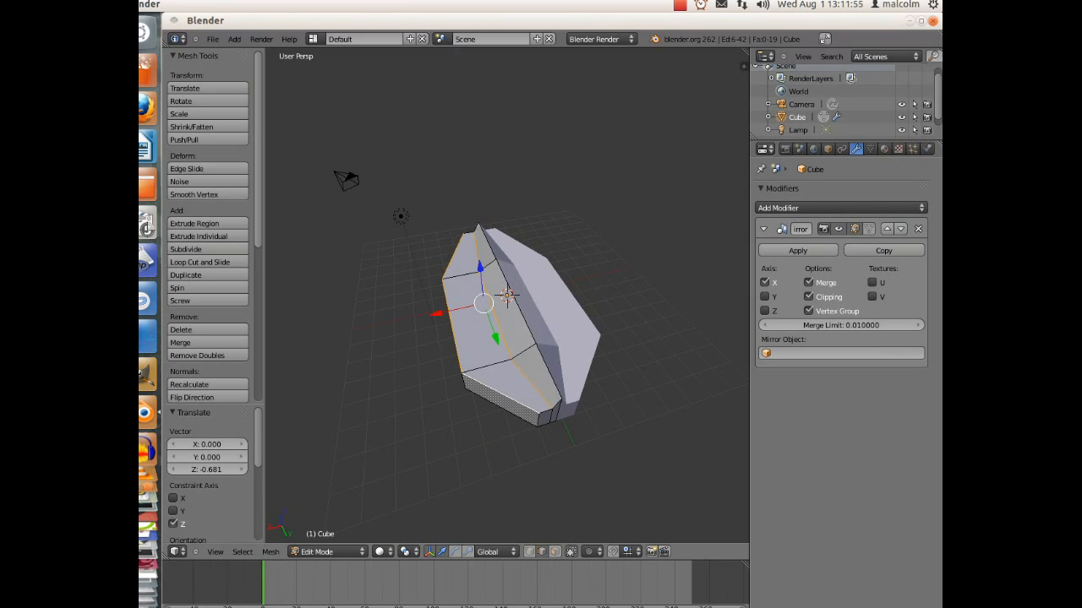
Step: Raise the six selected top edges about 0.43 along Z
key(g)
key(z)
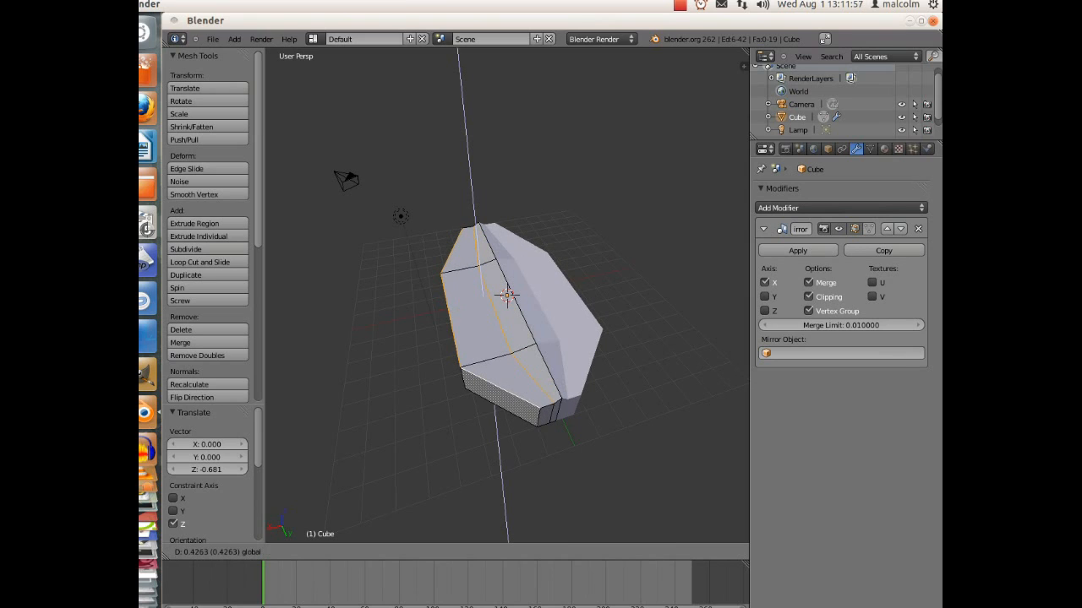
key(Return)
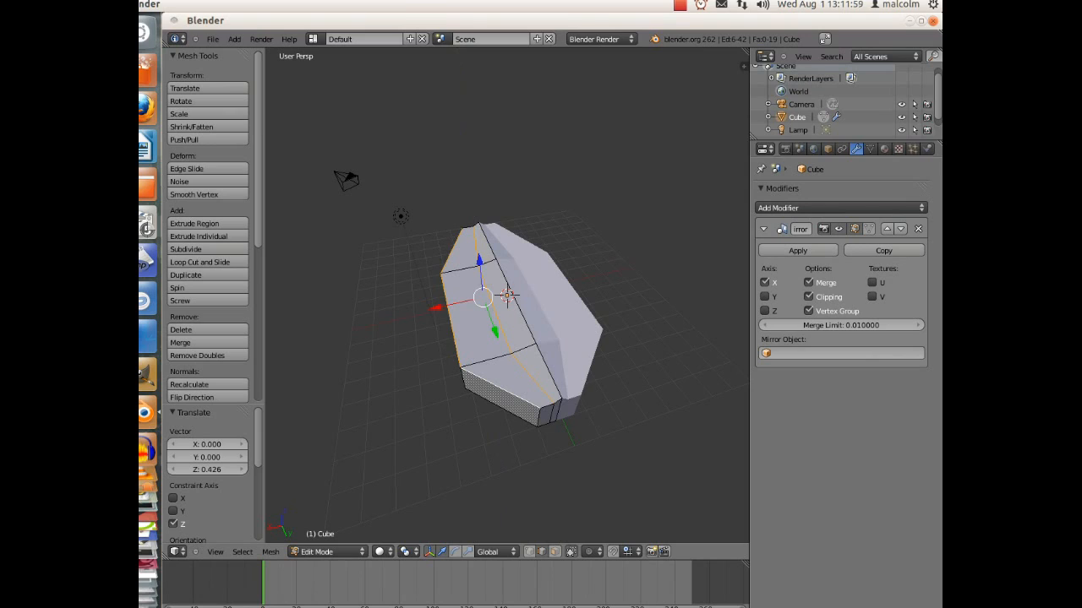
Step: Select only the three outer top rim edges and lower them about 0.63 along Z
right_click(452, 250)
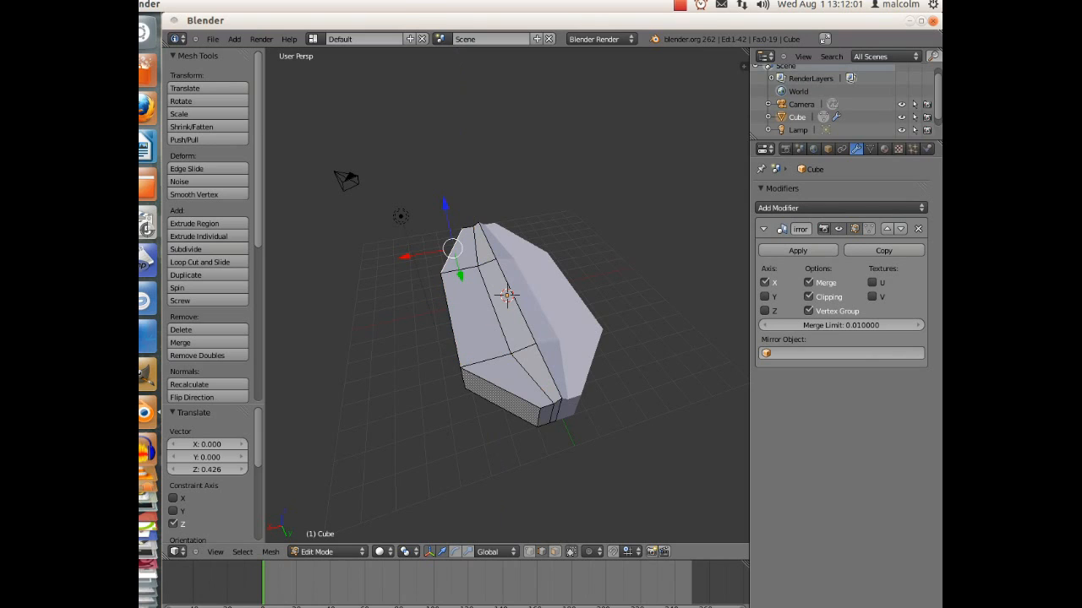
shift+right_click(450, 321)
shift+right_click(500, 388)
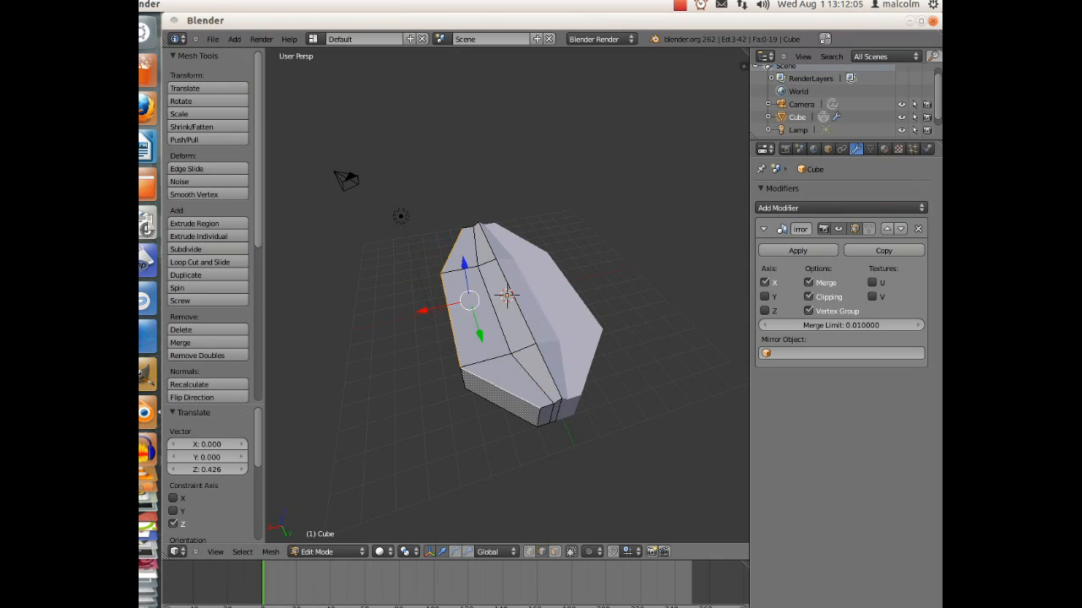
drag(464, 263, 466, 275)
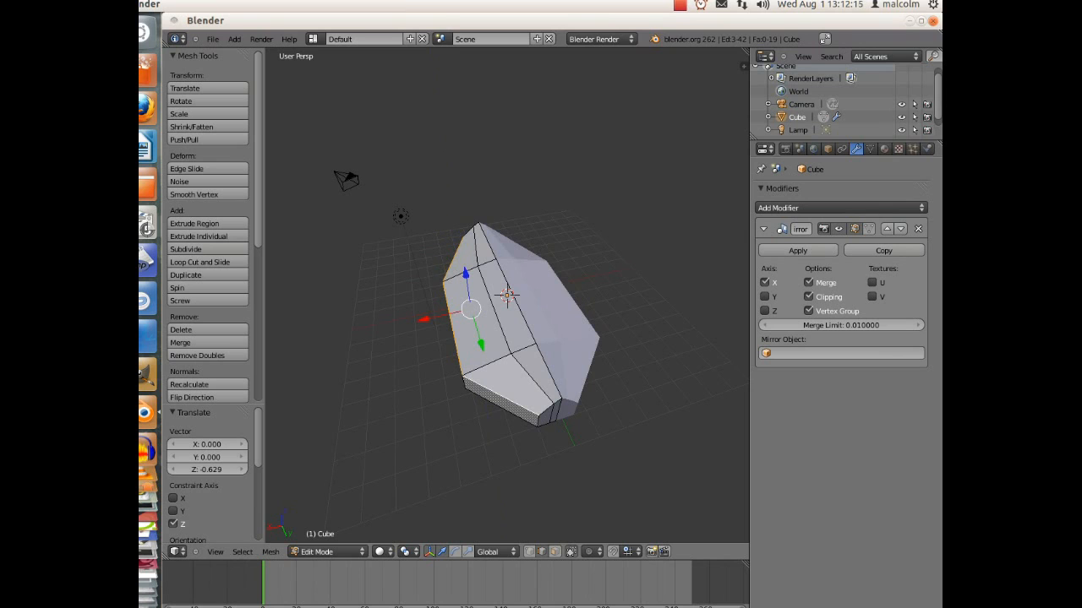
Step: Select the three underside edges of the lengthwise loop and raise them about 0.27 along Z
middle_drag(474, 338, 497, 272)
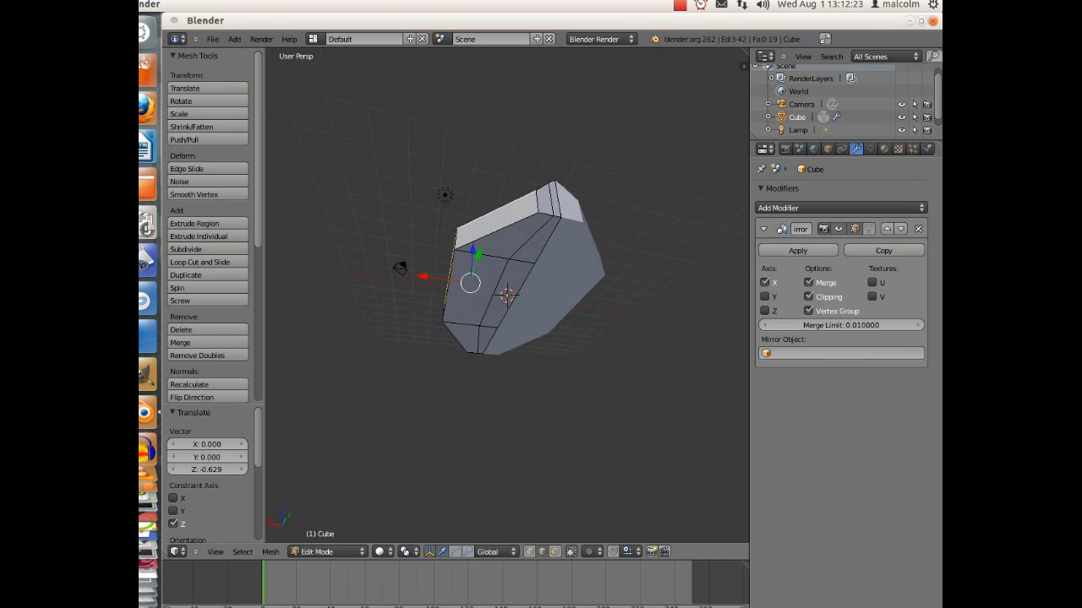
right_click(529, 240)
alt+right_click(507, 294)
key(g)
key(z)
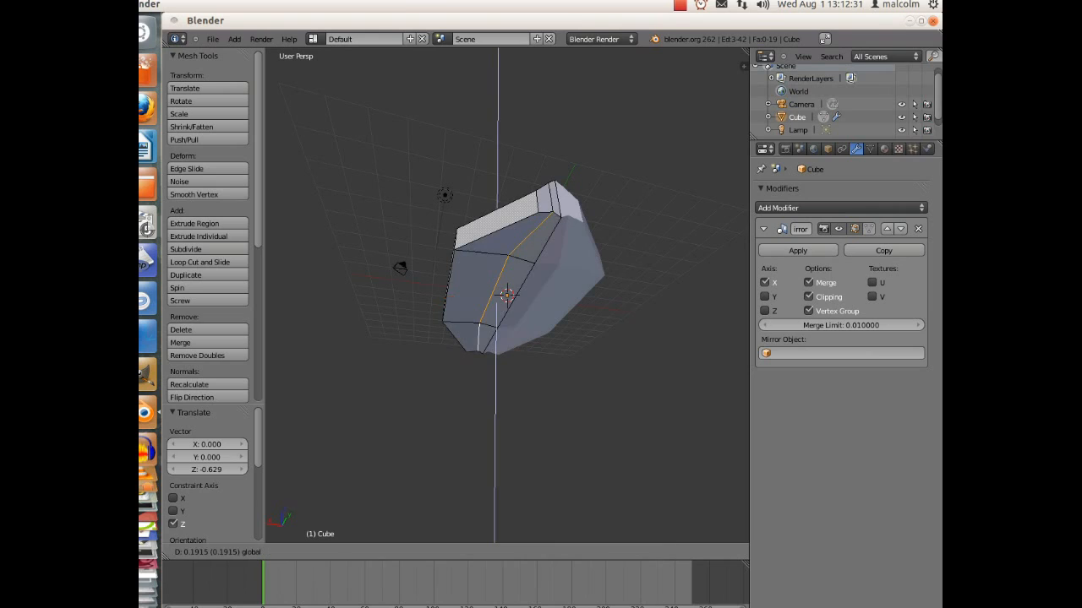
click(507, 294)
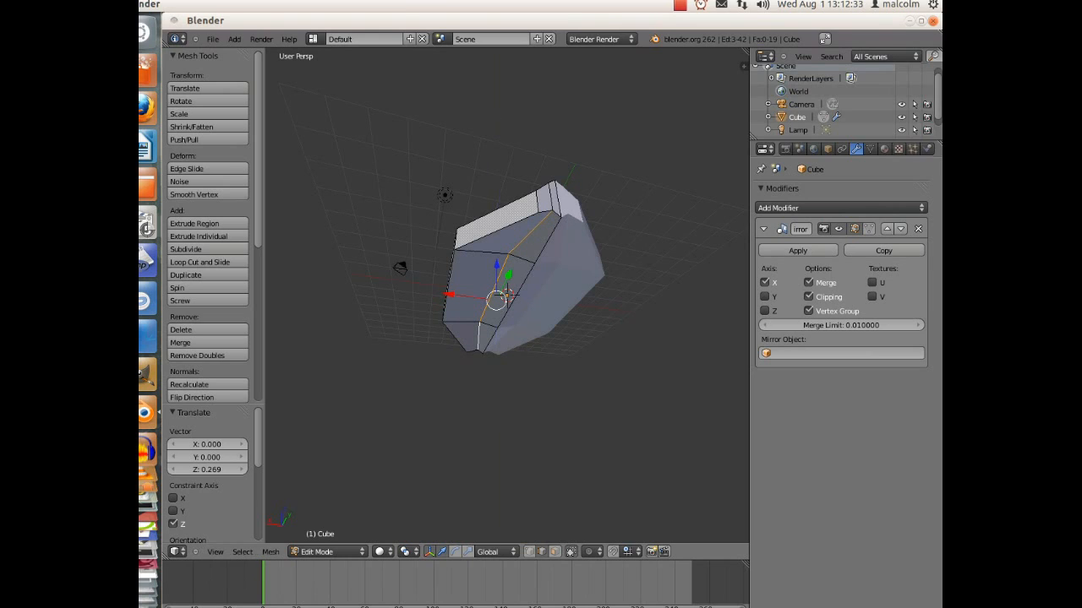
Step: Select the three outer bottom rim edges and raise them about 0.64 along Z
right_click(500, 232)
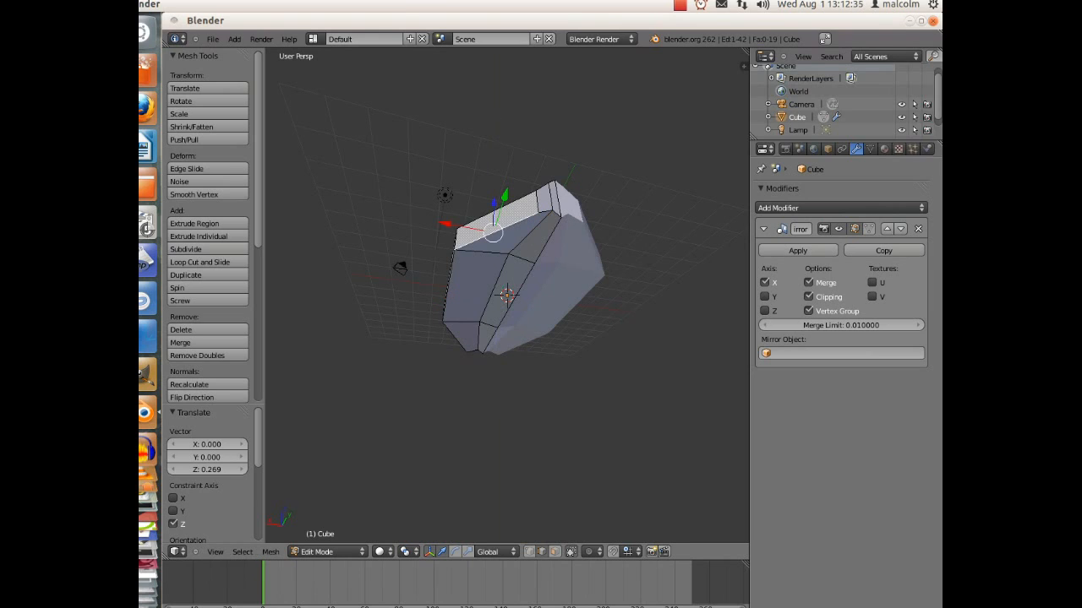
shift+right_click(449, 284)
right_click(449, 286)
shift+right_click(500, 232)
shift+right_click(455, 337)
key(g)
key(z)
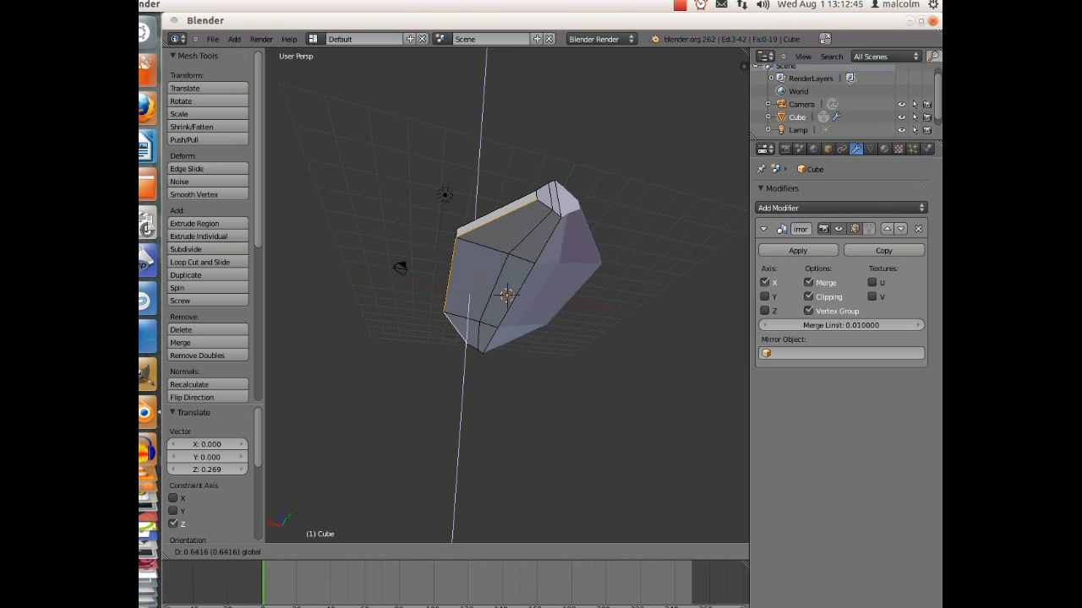
key(Return)
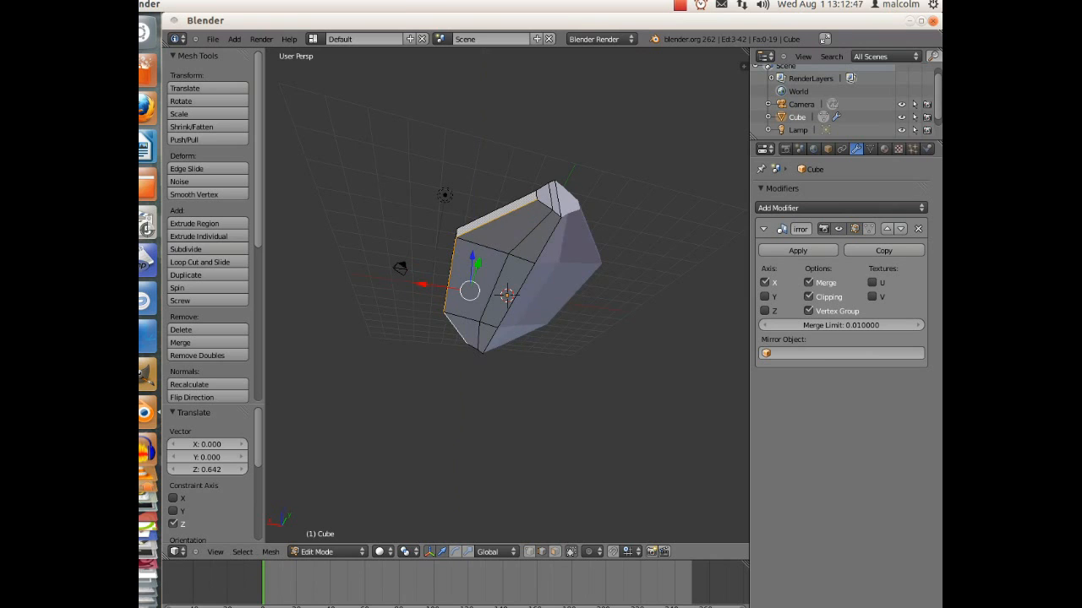
Step: Switch to face selection and select the narrow lower side face of the hull's middle section
middle_drag(507, 338, 507, 297)
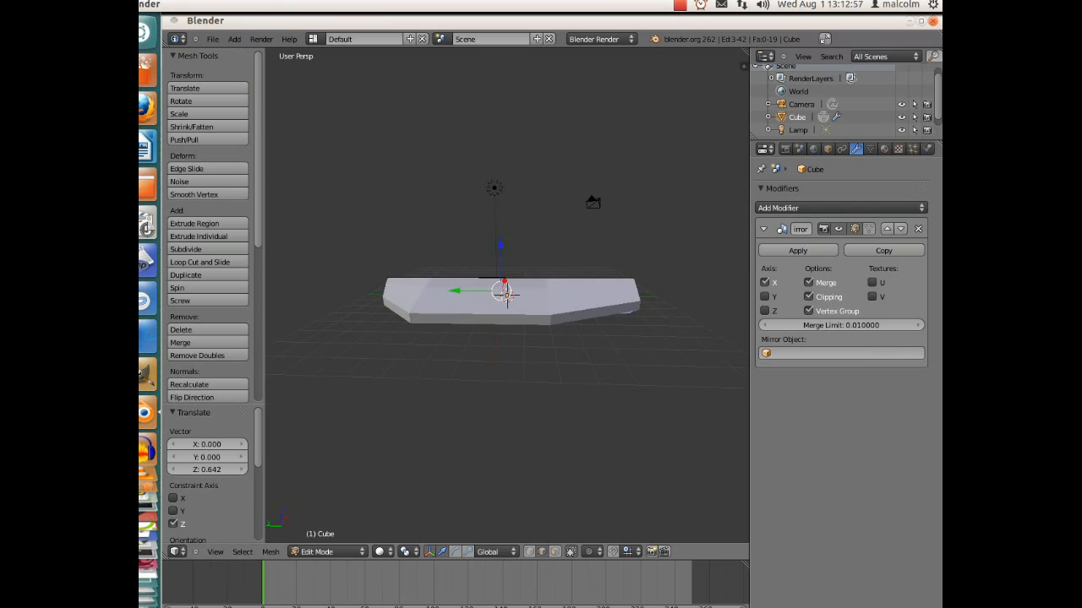
key(ctrl+Tab)
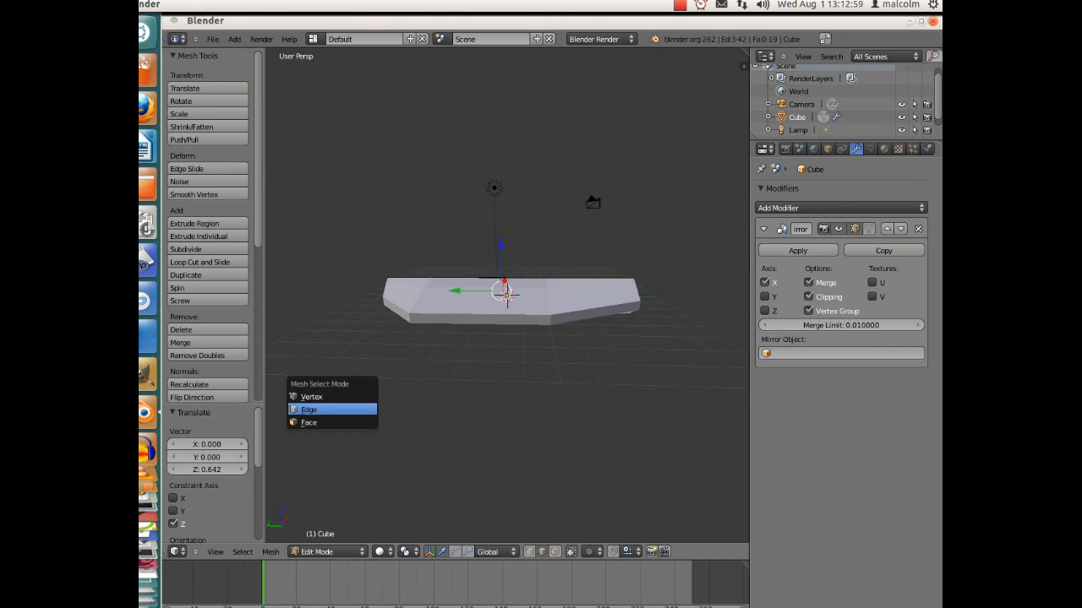
key(Down)
key(Down)
key(Return)
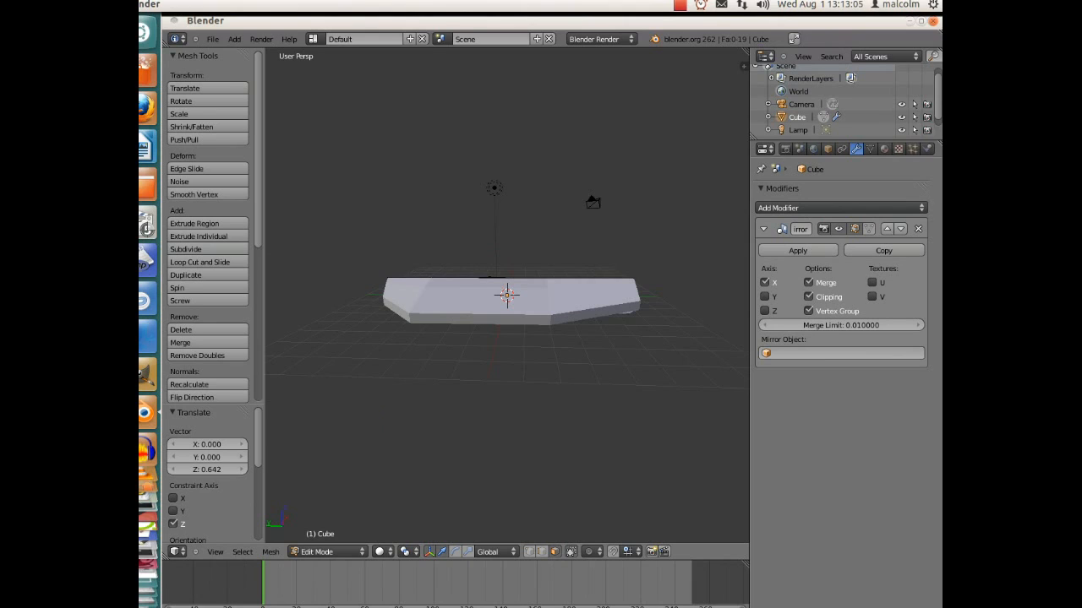
click(479, 318)
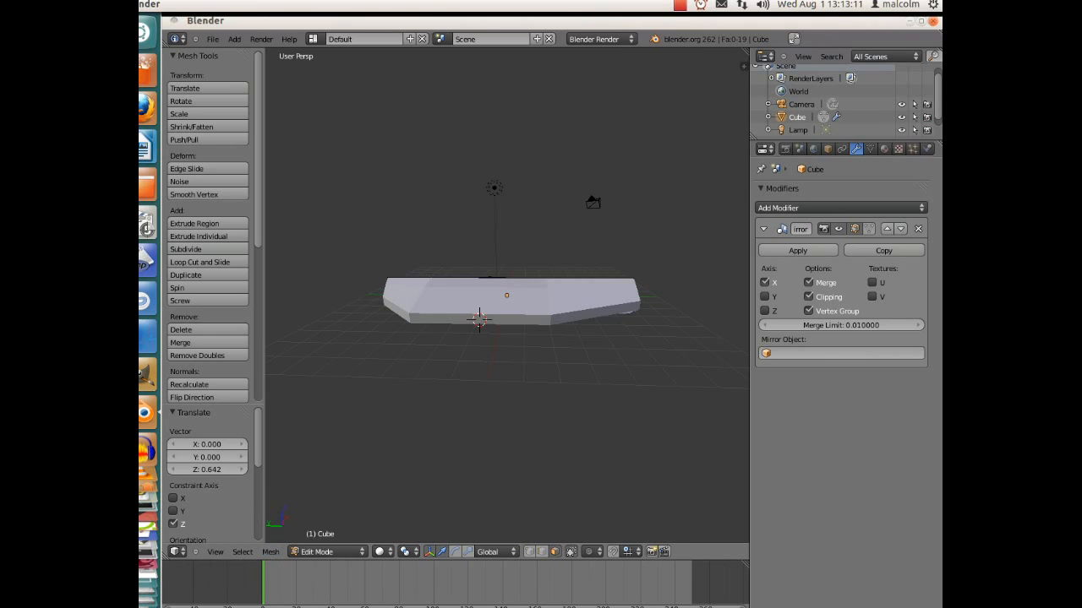
key(ctrl+Tab)
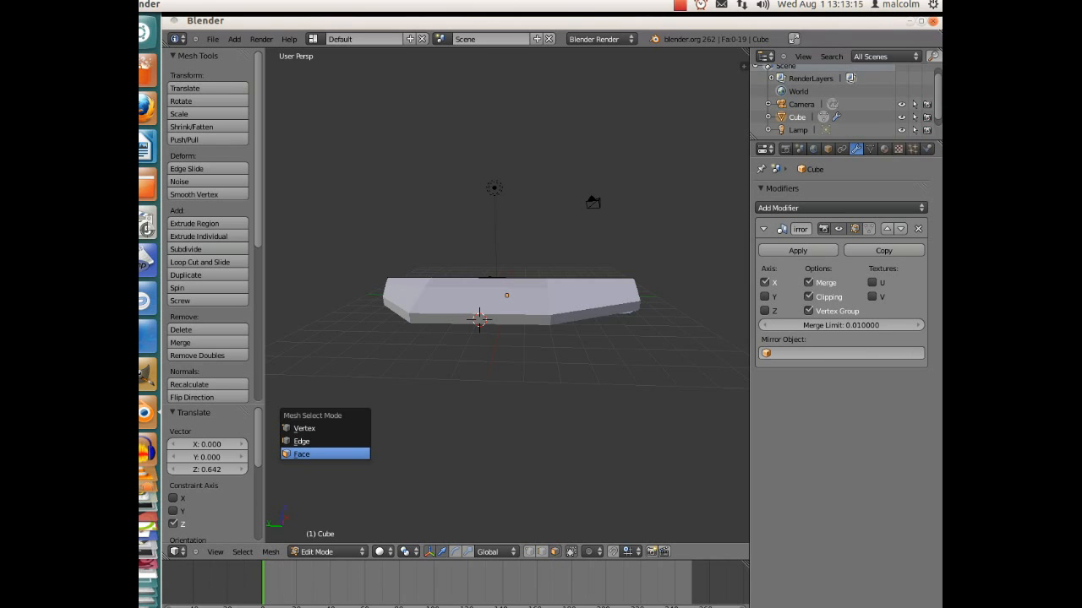
key(Return)
middle_drag(406, 321, 655, 319)
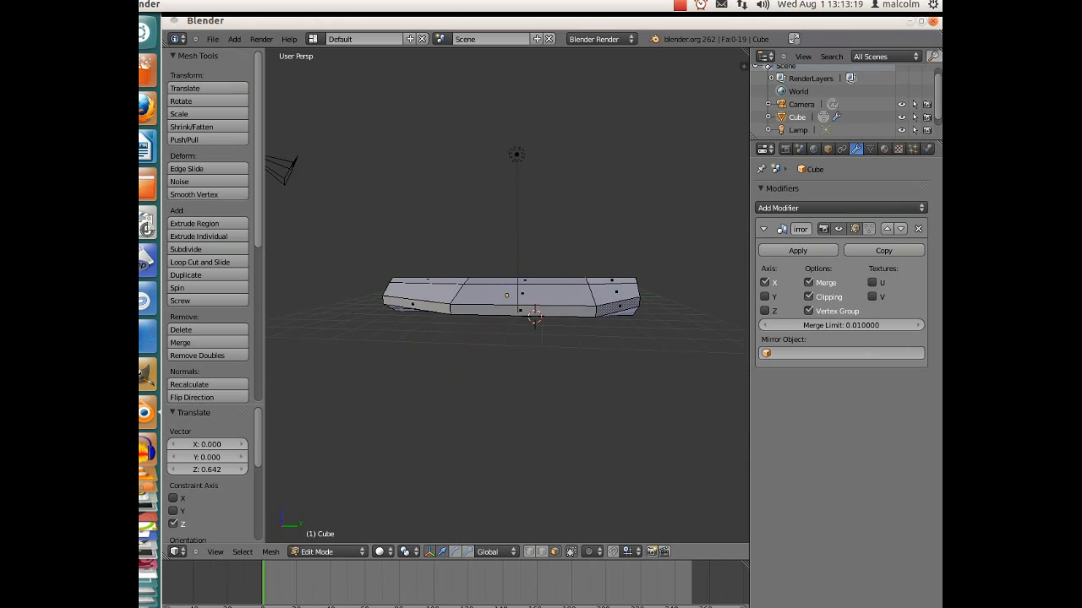
right_click(535, 313)
middle_drag(535, 313, 535, 355)
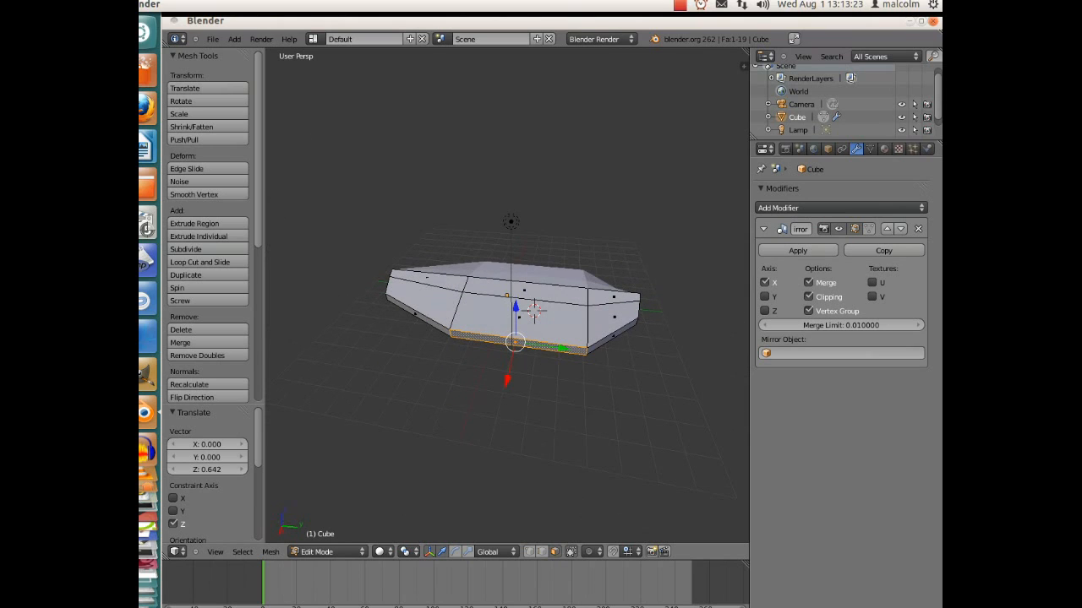
Step: Move the selected side face about 0.29 inward along X and extrude it about 3.01 outward as a wing
mouse_move(507, 381)
mouse_down()
mouse_move(505, 391)
mouse_move(507, 380)
mouse_up()
drag(513, 342, 516, 338)
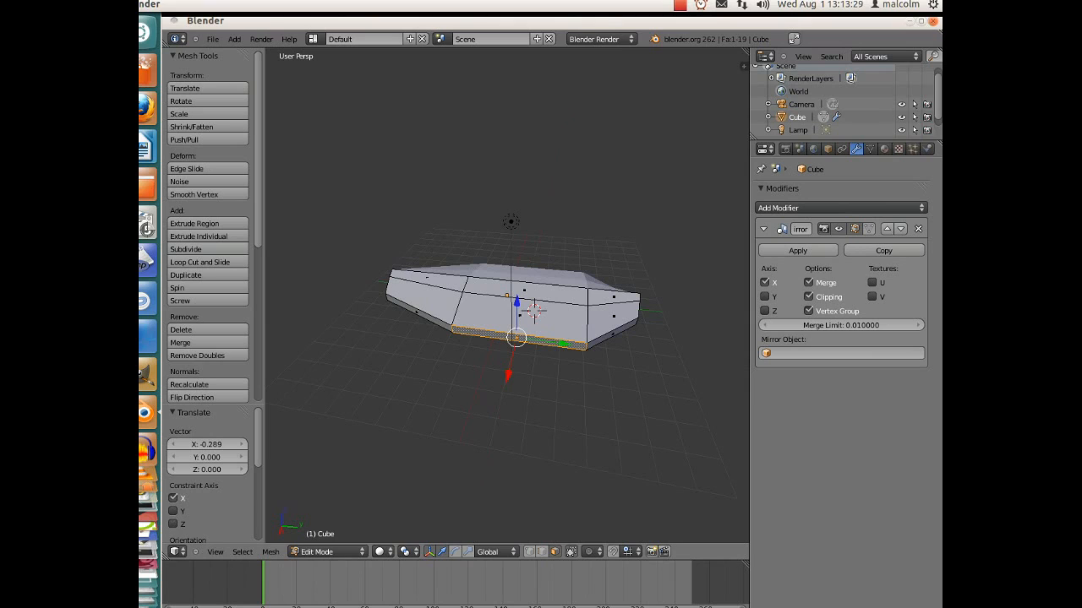
key(e)
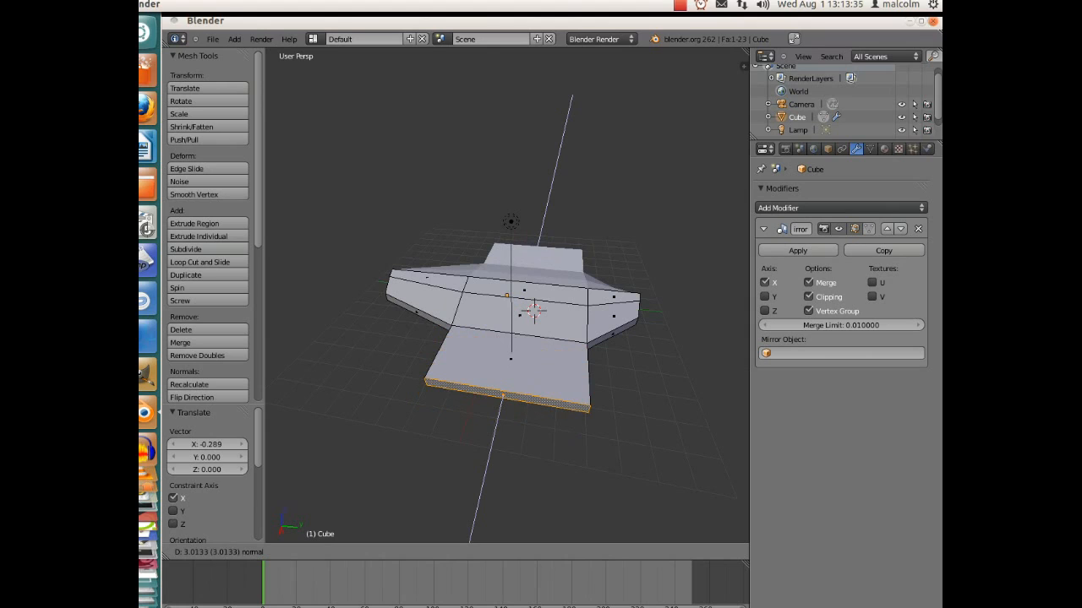
key(Return)
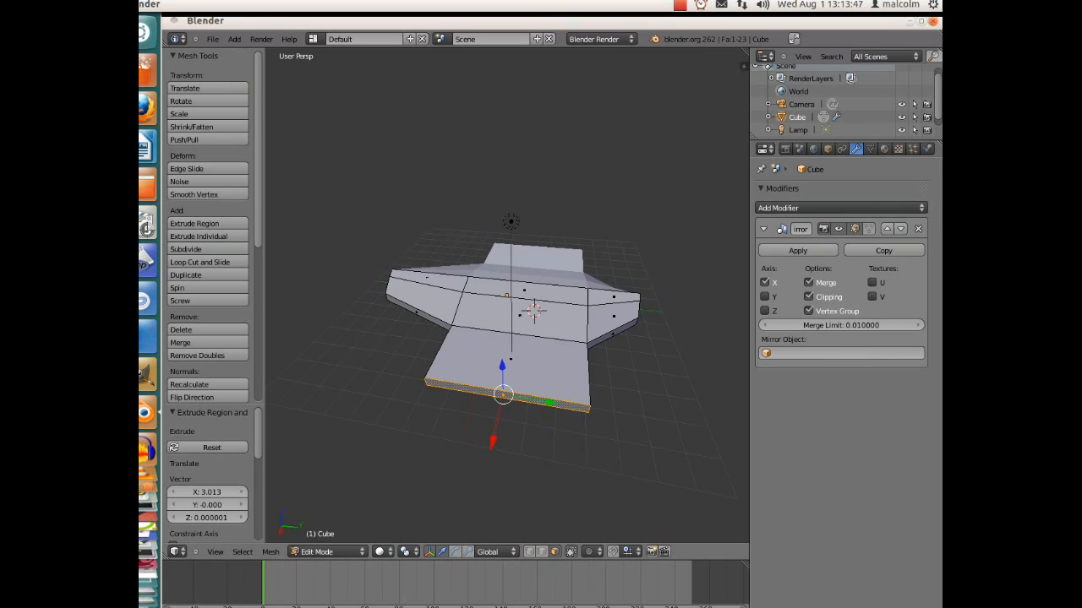
Step: In edge selection mode, select the upper long edge of the wing tip and lower it about 0.33 along Z
key(ctrl+Tab)
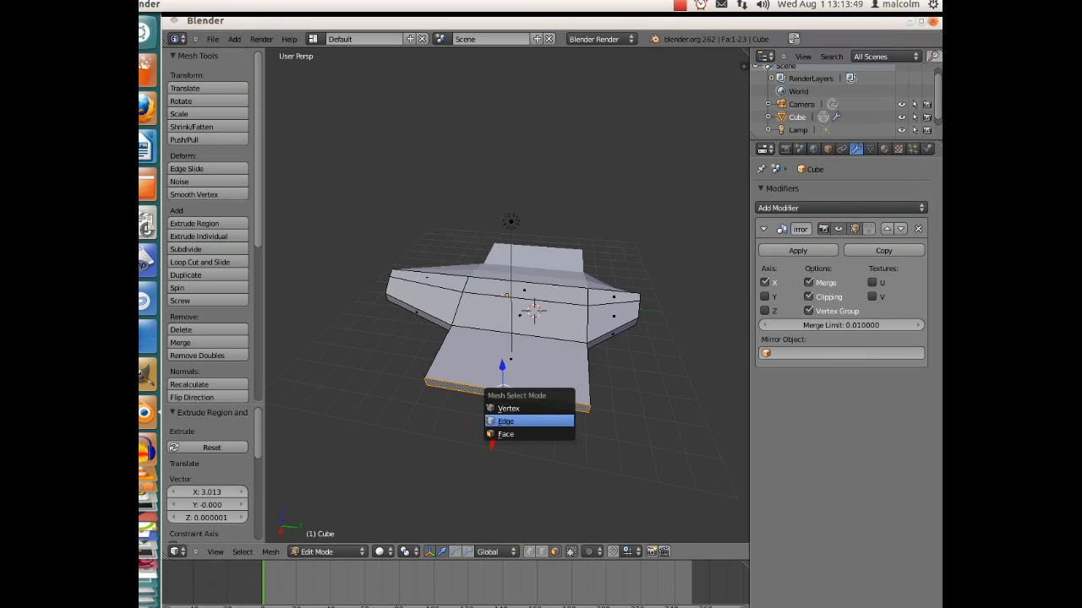
click(539, 421)
right_click(539, 397)
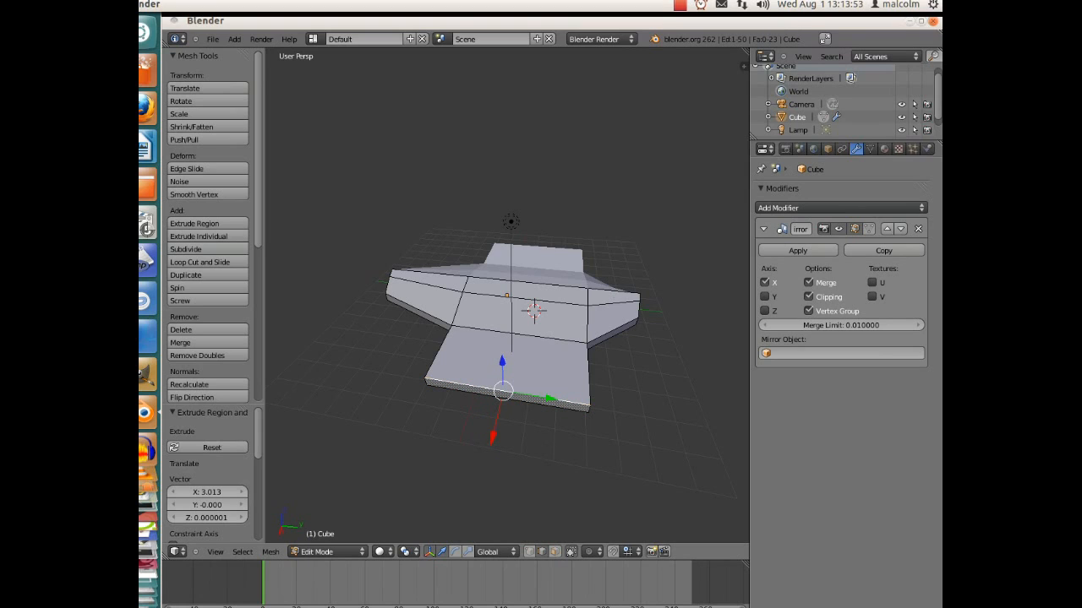
key(g)
key(z)
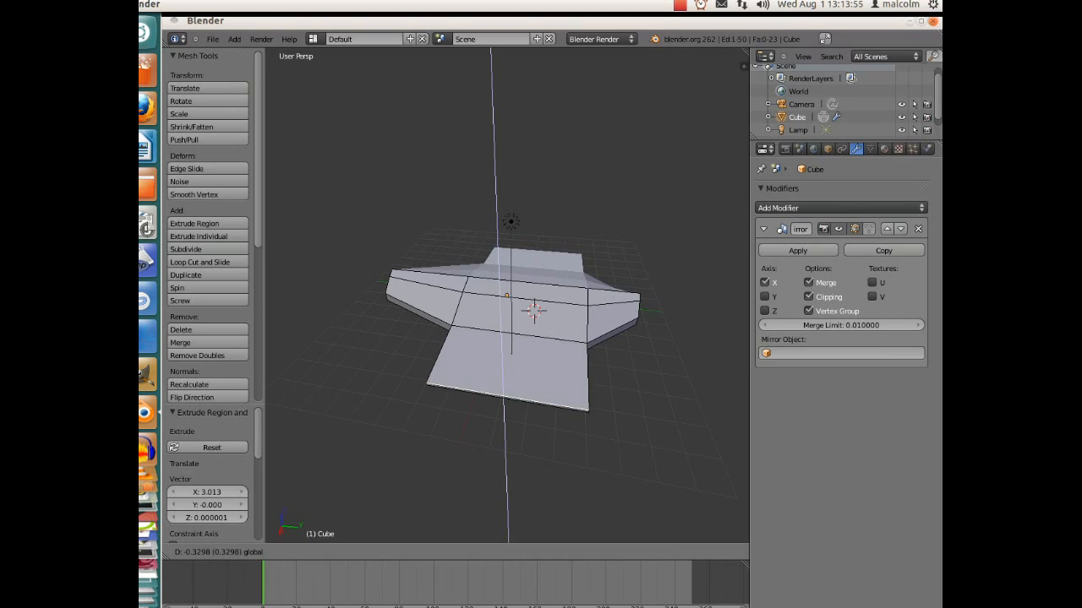
key(Return)
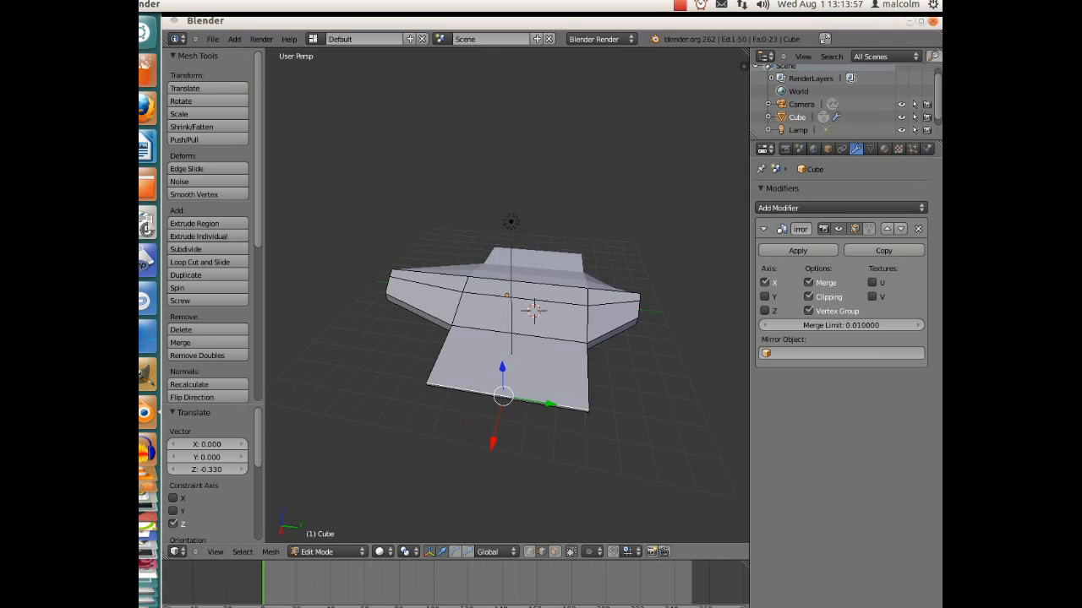
Step: Select the short edge at the wing tip's positive-Y corner and move it about -4.23 along Y
right_click(503, 399)
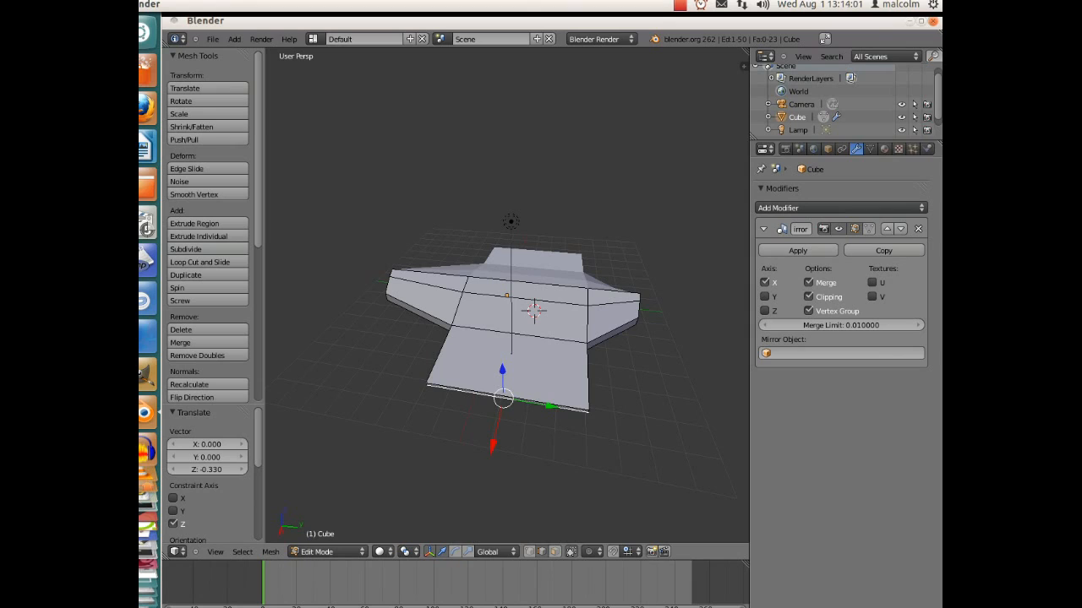
right_click(589, 411)
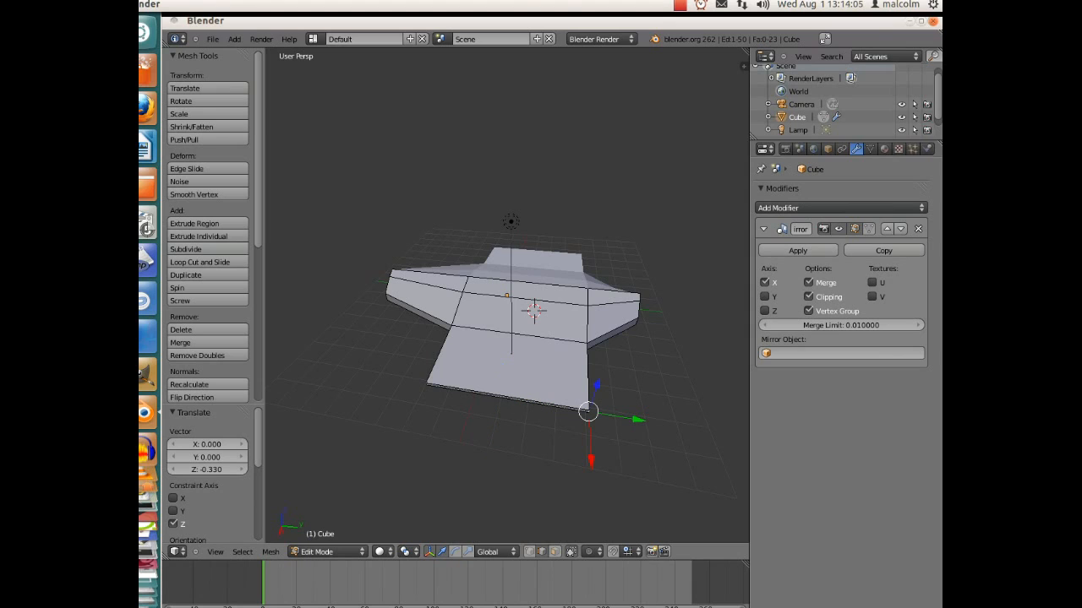
key(g)
key(y)
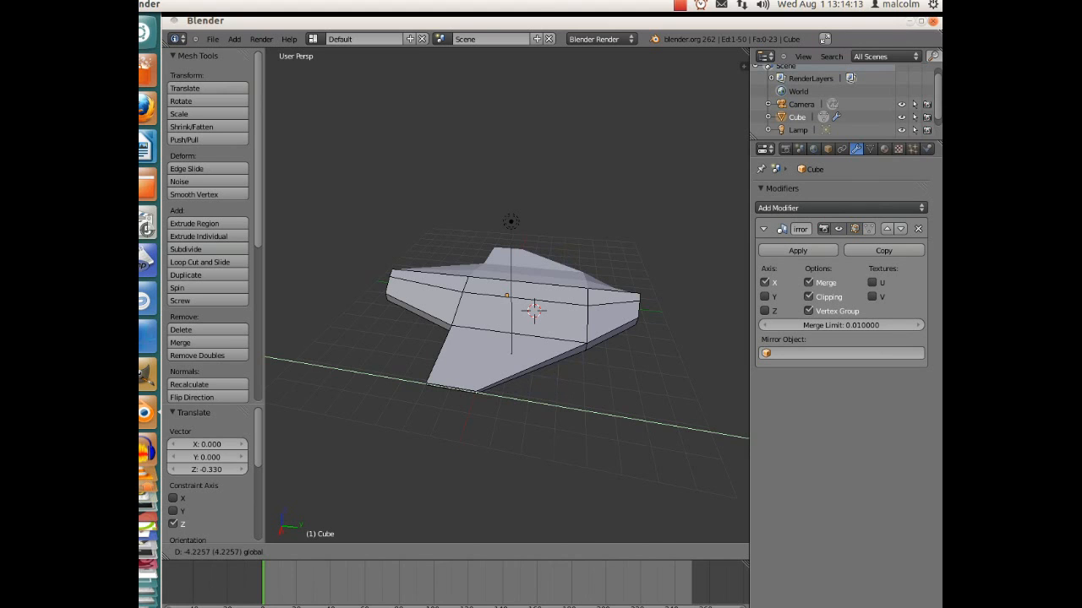
drag(518, 400, 518, 399)
Step: Select the short edge at the wing tip's other corner and move it about -0.64 along X
middle_drag(518, 400, 486, 410)
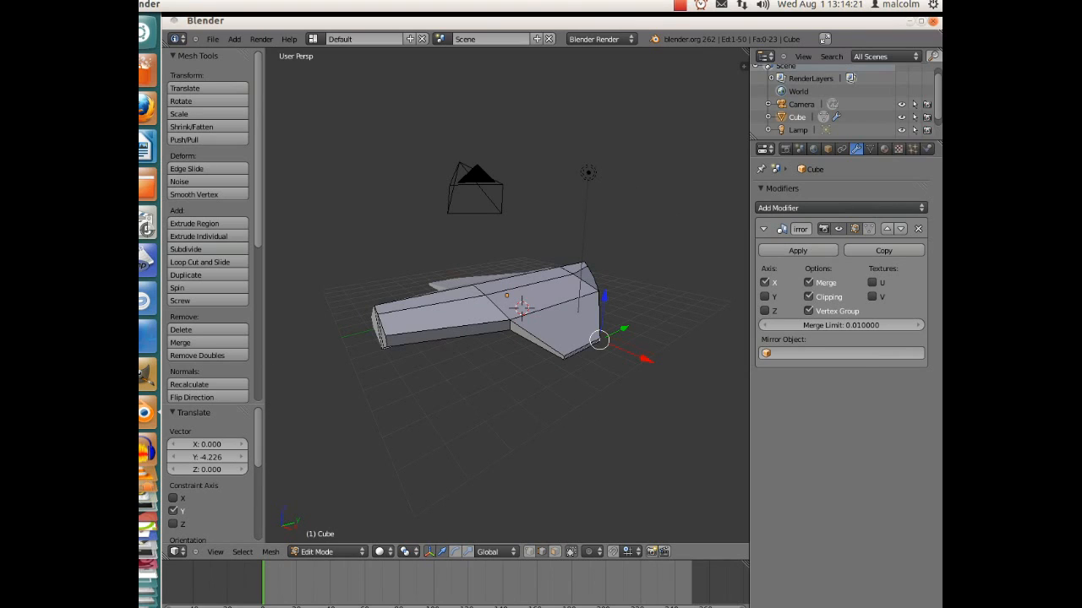
right_click(534, 341)
right_click(564, 355)
key(g)
key(x)
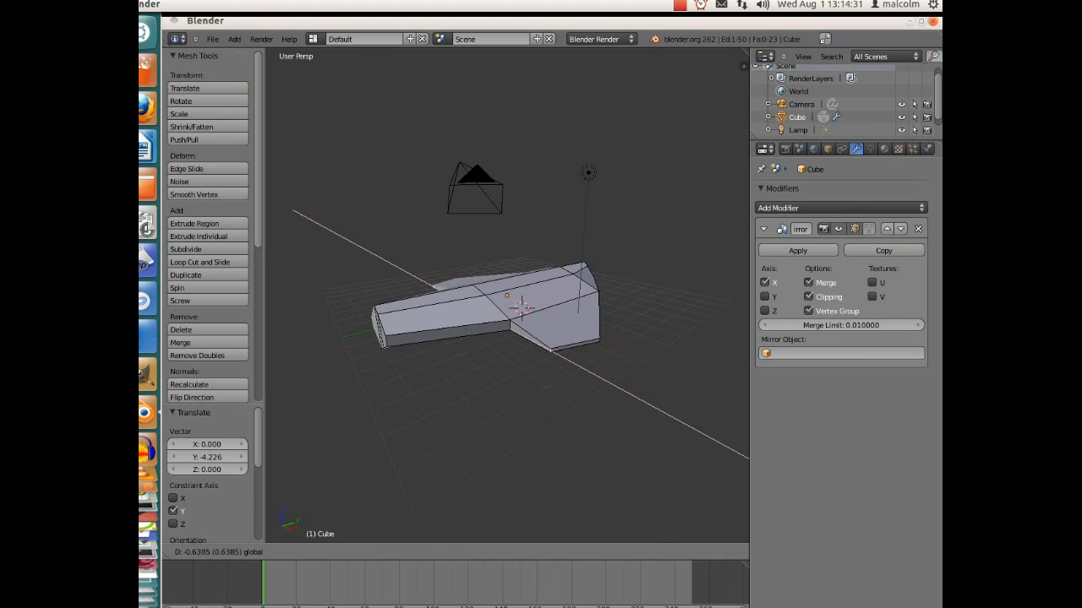
key(Return)
Step: Move the same wing tip edge a further -0.40 or so along X
middle_drag(524, 305, 460, 367)
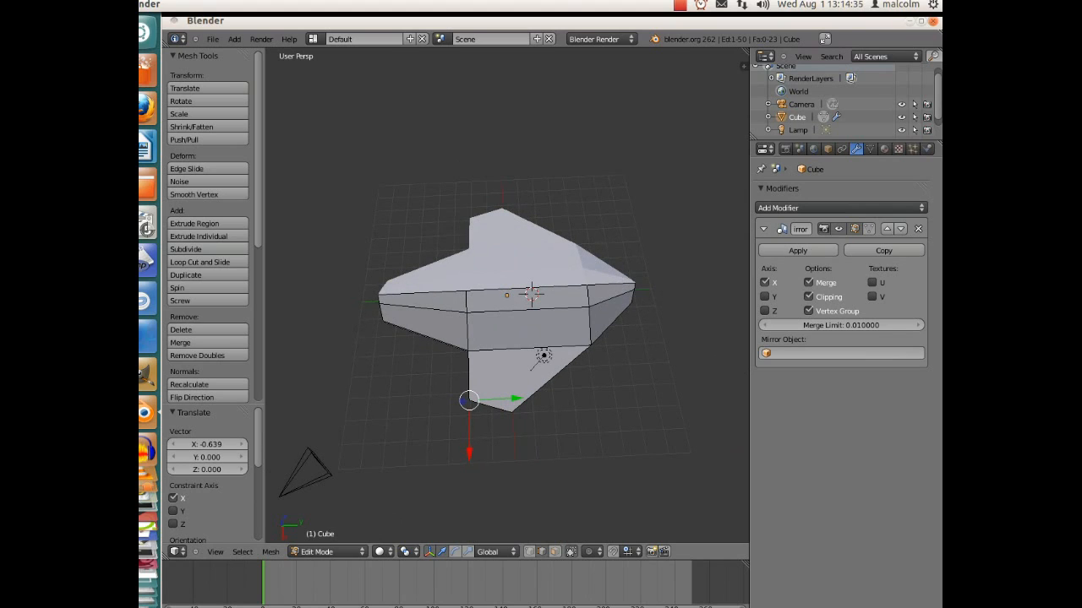
key(g)
key(x)
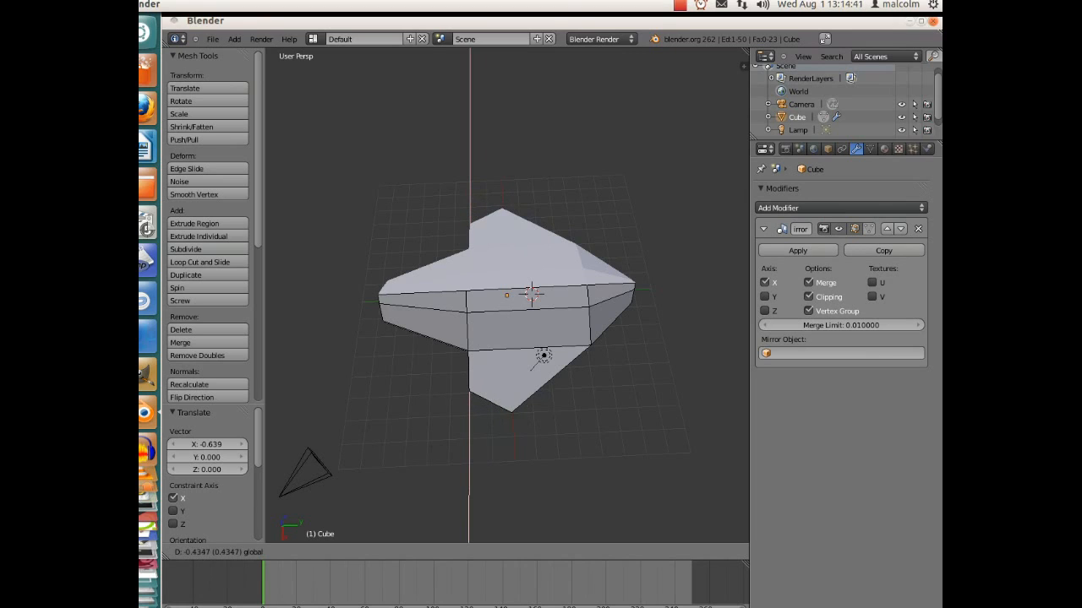
key(Return)
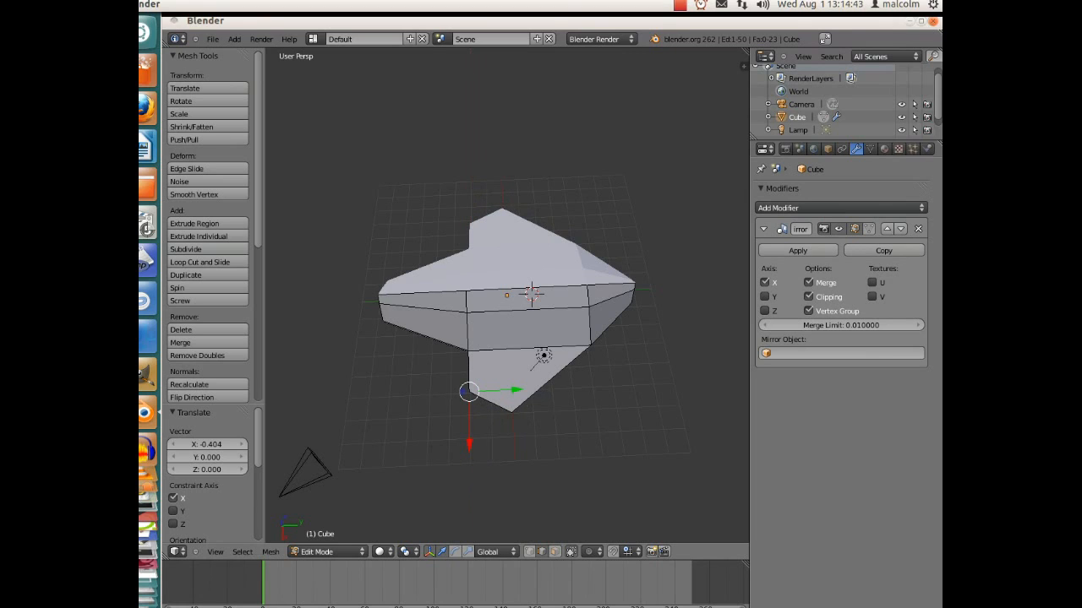
Step: Sweep the wing by moving the selected tip edge about -1.00 along Y
key(g)
key(y)
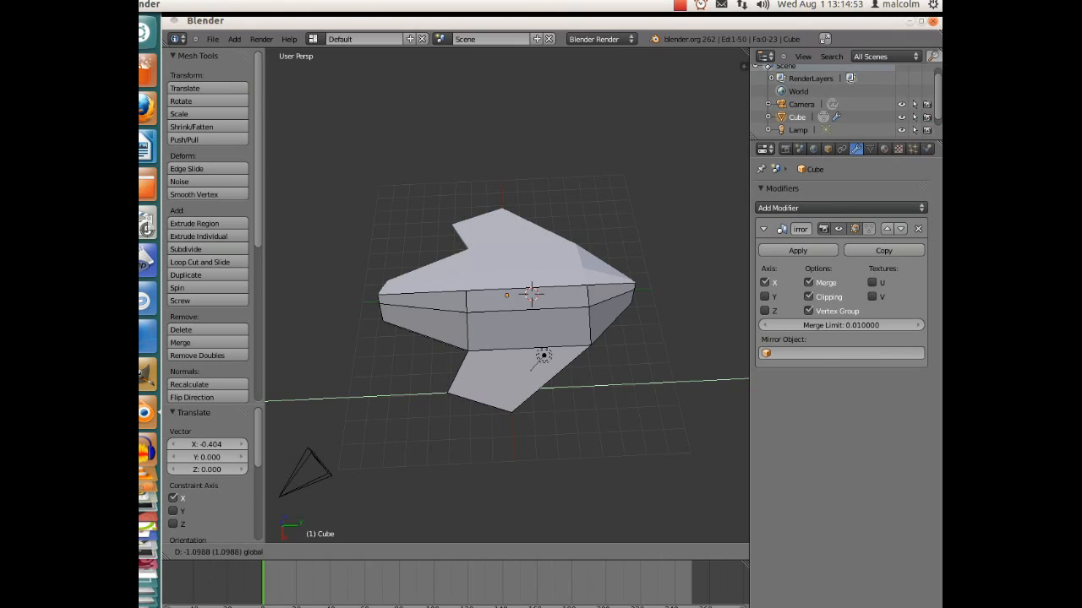
key(Return)
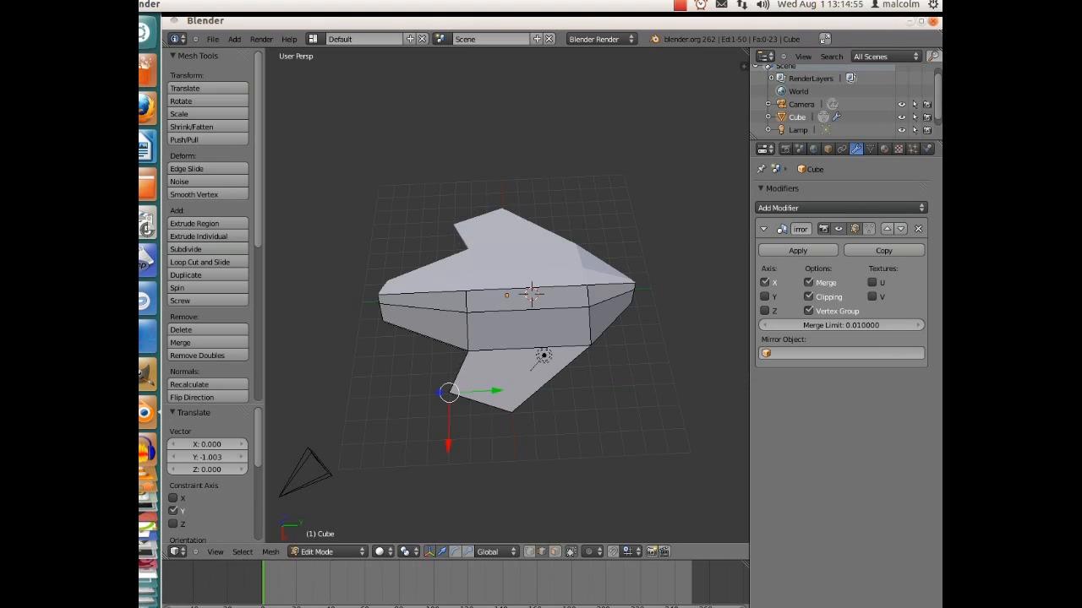
middle_drag(507, 338, 542, 271)
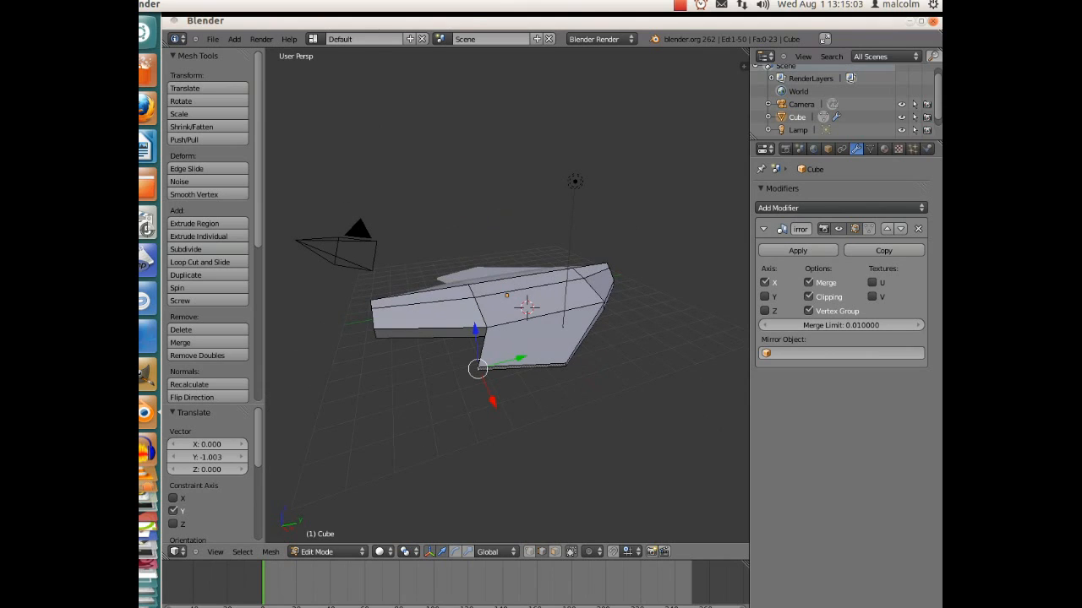
key(alt+Tab)
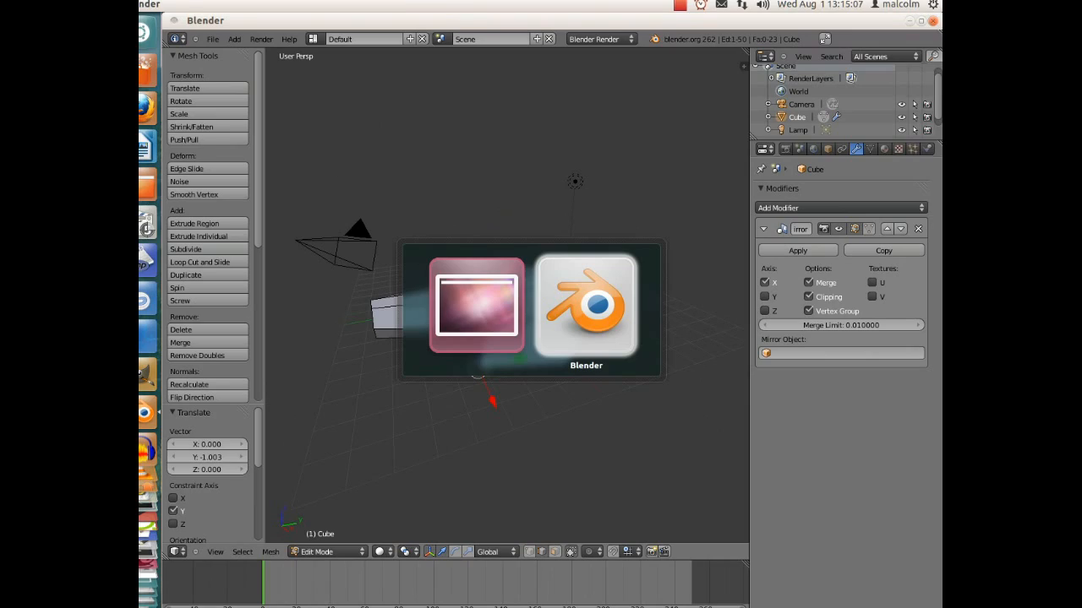
key(alt+Tab)
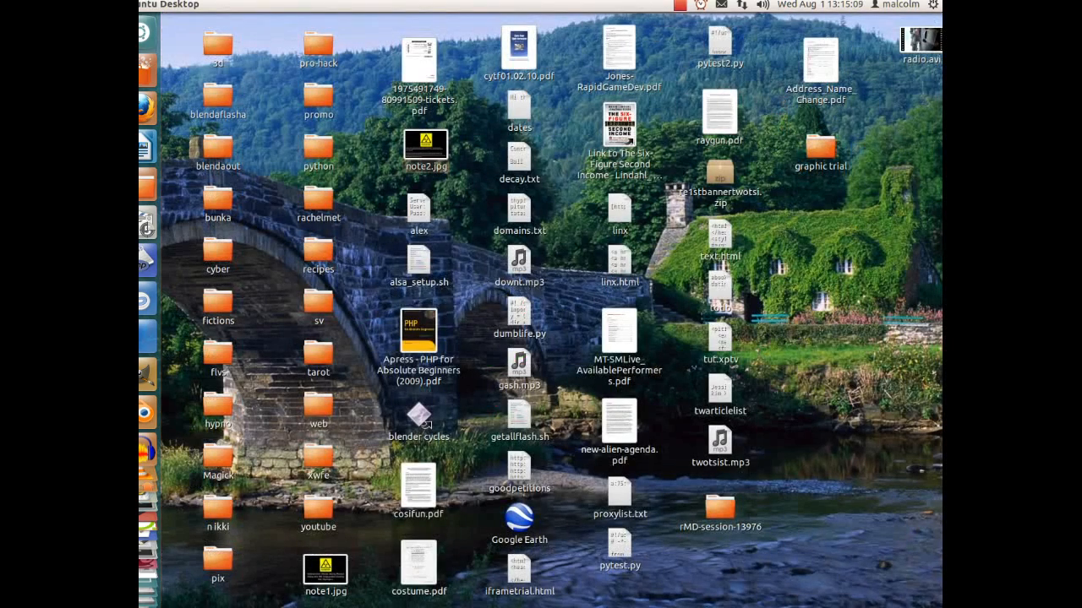
key(alt+Tab)
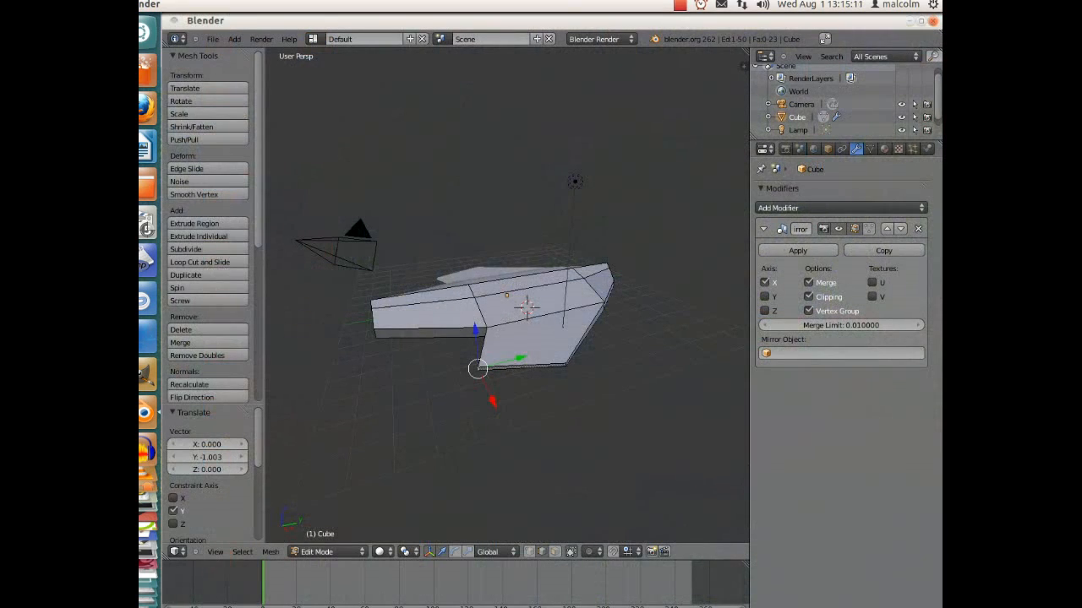
Step: Switch to face selection, select the narrow wing tip face and extrude it about 1.59 outward
key(ctrl+Tab)
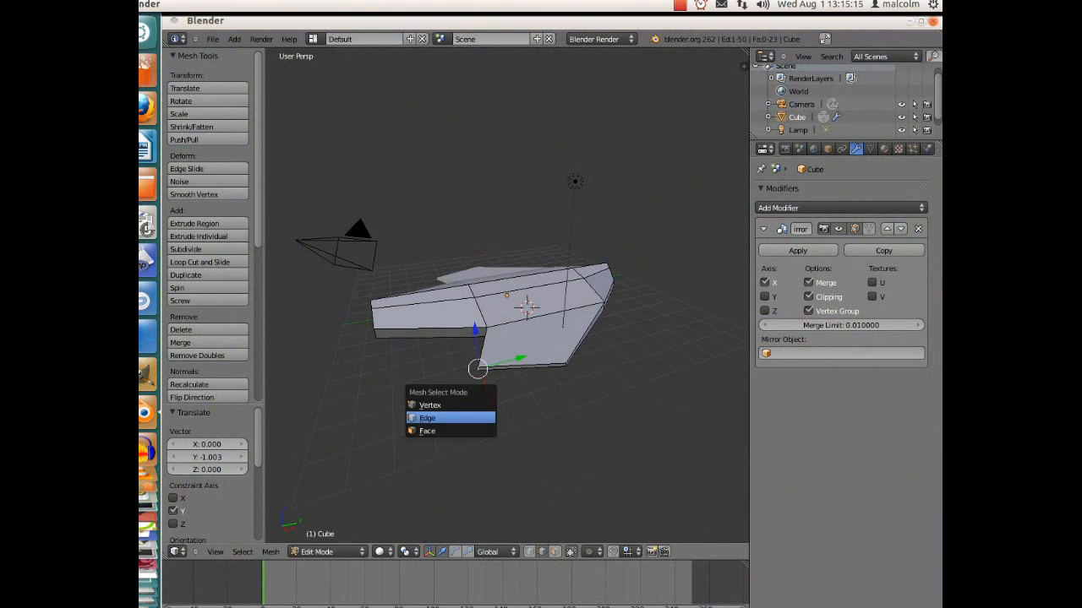
key(Return)
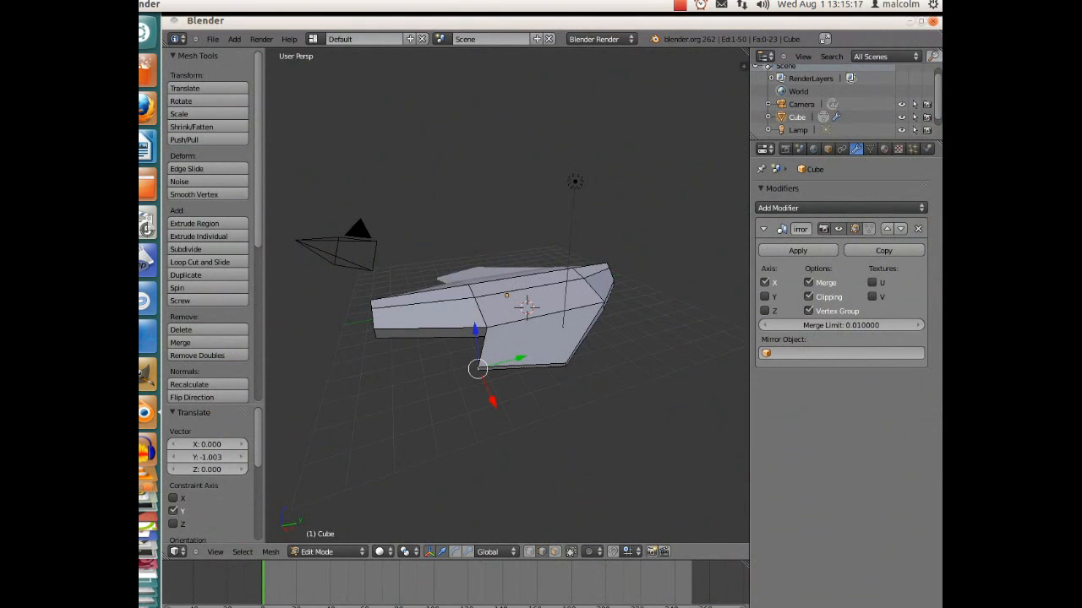
key(ctrl+Tab)
key(Down)
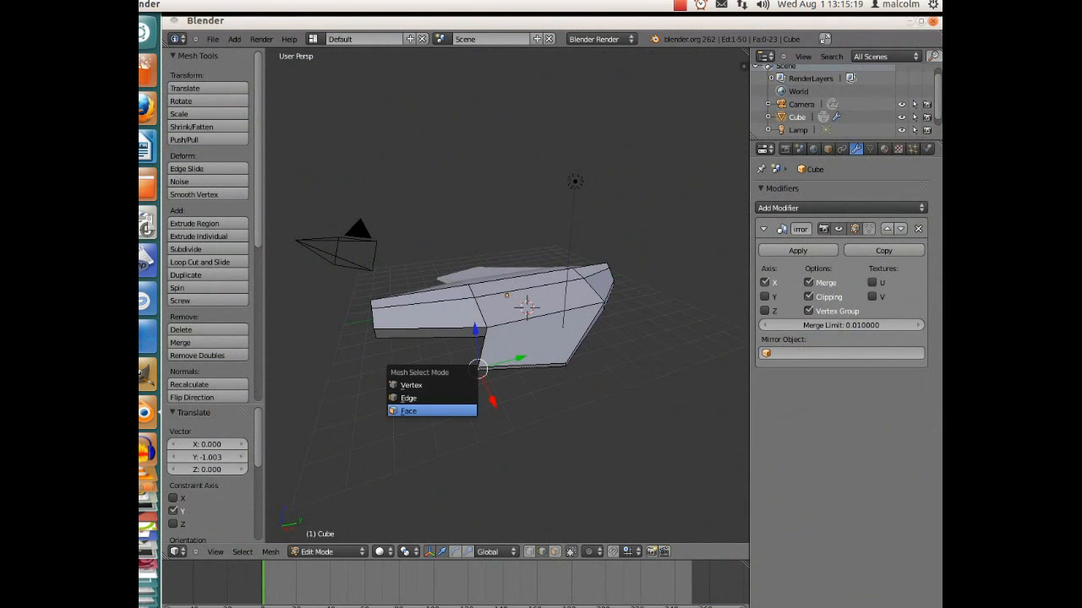
key(Return)
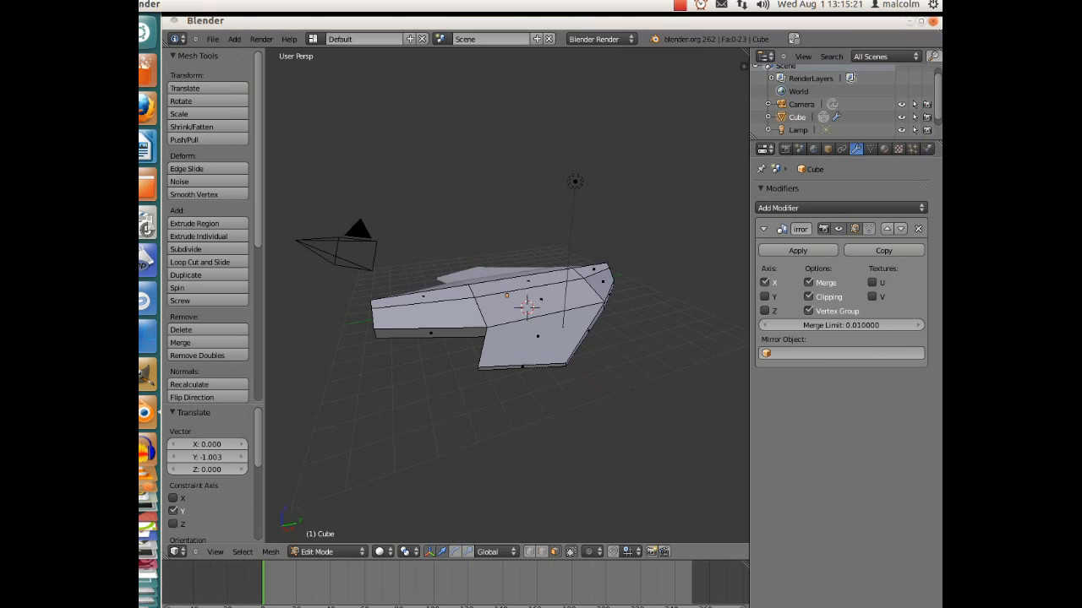
right_click(522, 368)
key(e)
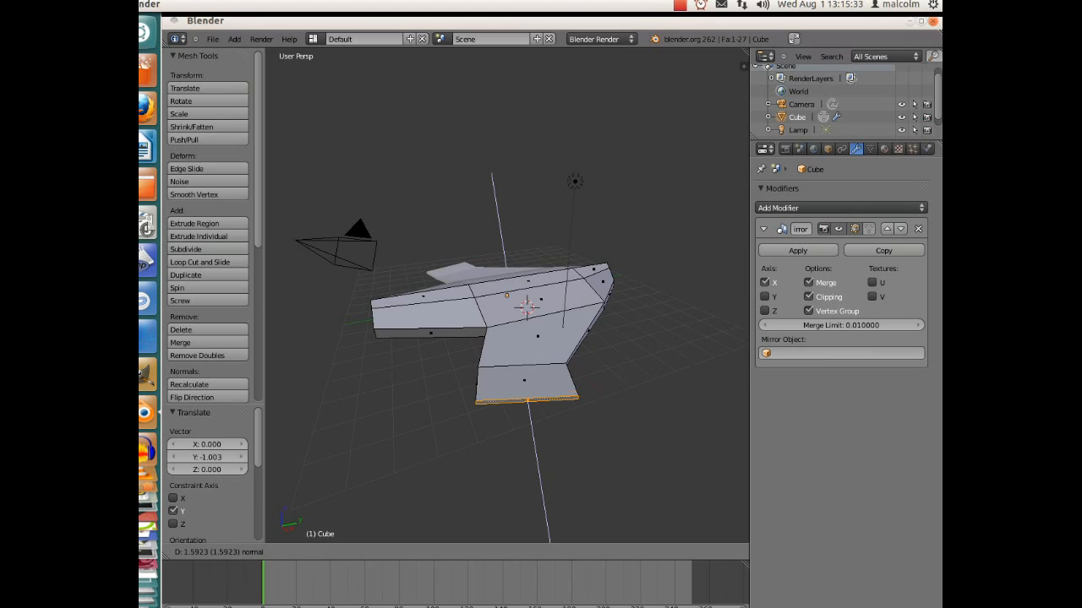
key(Return)
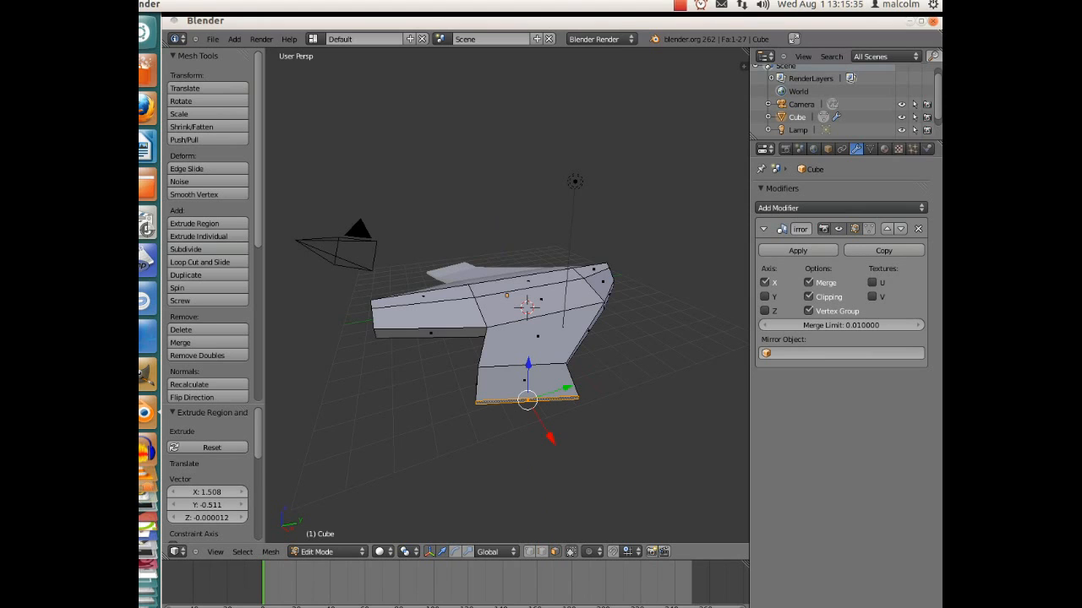
Step: Raise the newly extruded wing tip face about 2.63 along Z
key(g)
key(z)
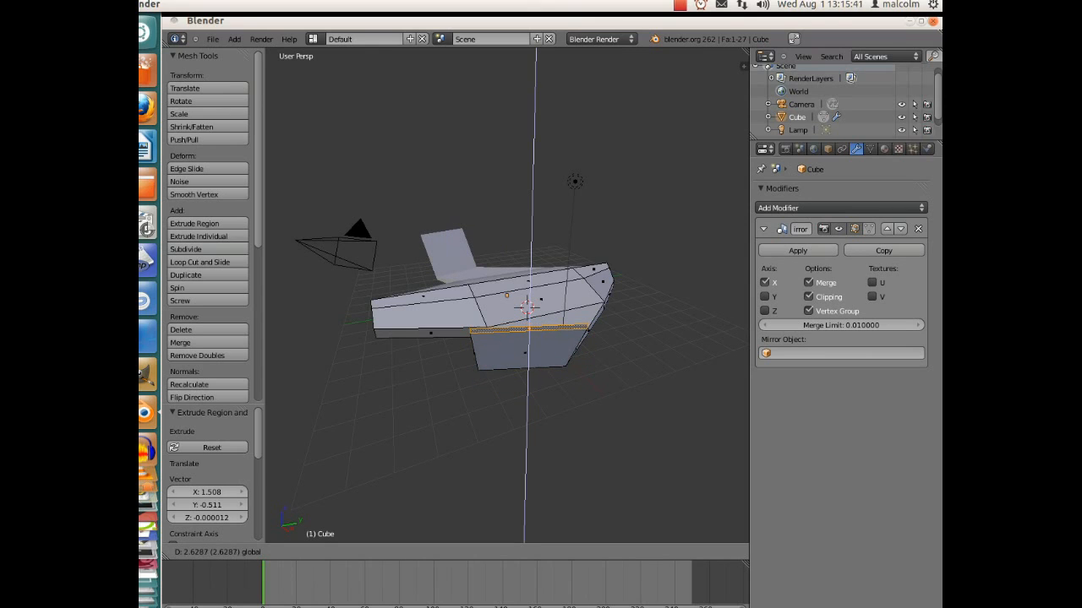
key(Return)
Step: Switch to edge selection, select the short forward edge atop the upturned wing tip and lower it about 2.05 along Z
middle_drag(558, 279, 636, 313)
middle_drag(518, 310, 522, 306)
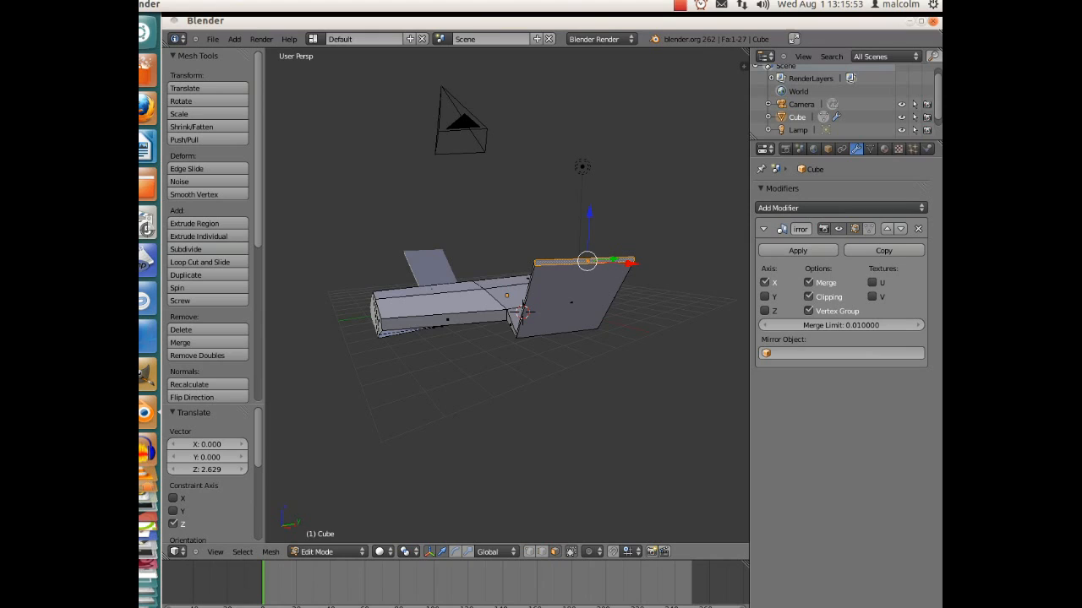
key(ctrl+Tab)
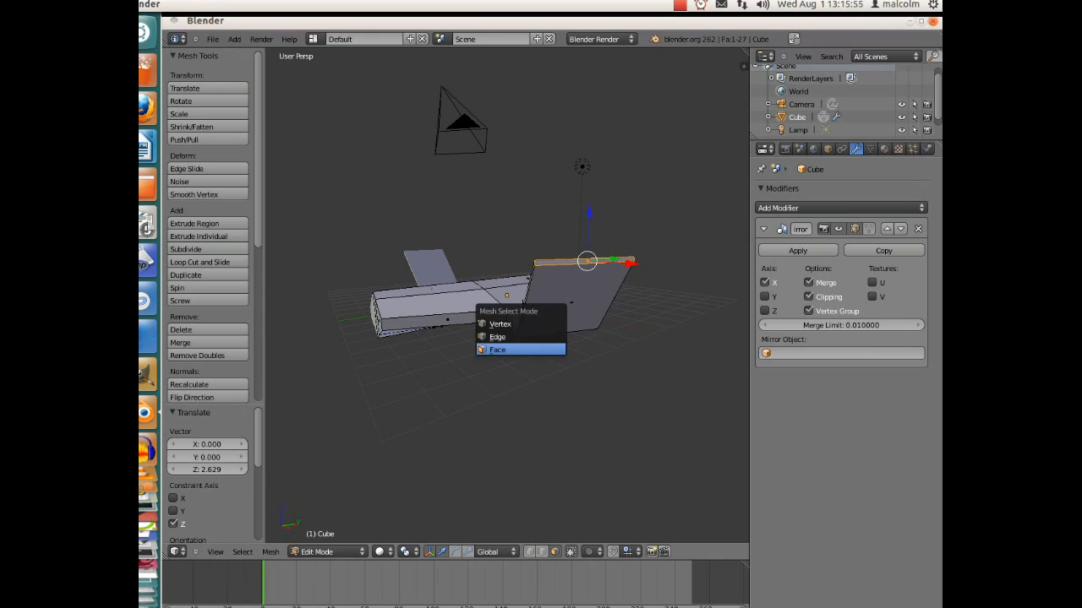
click(524, 332)
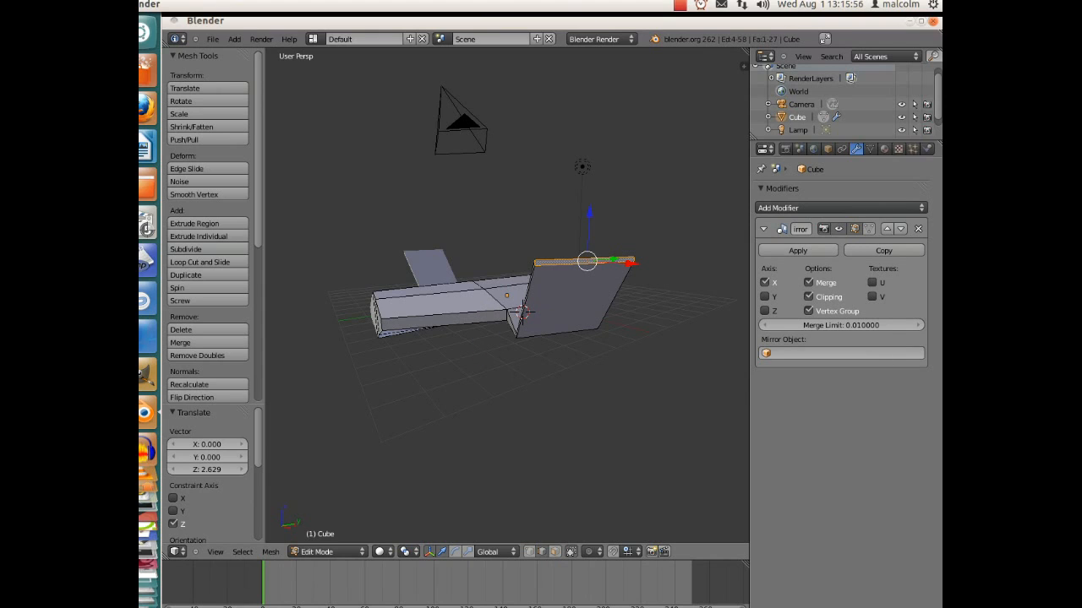
right_click(632, 259)
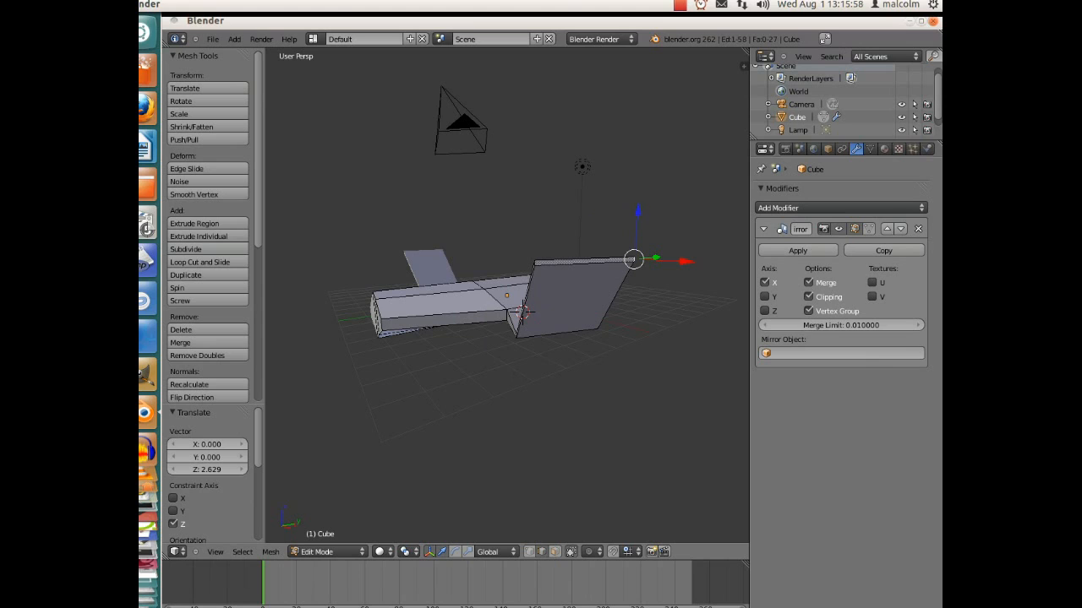
middle_drag(632, 259, 414, 291)
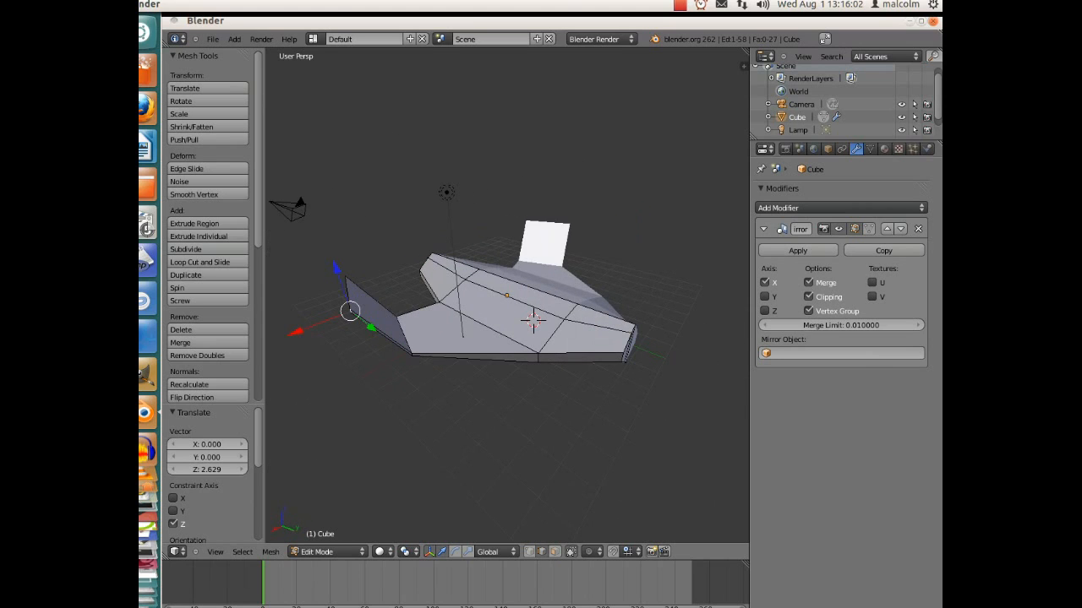
drag(336, 268, 347, 312)
Step: Move the lowered wing tip edge inward by about -0.68 along X
key(g)
key(x)
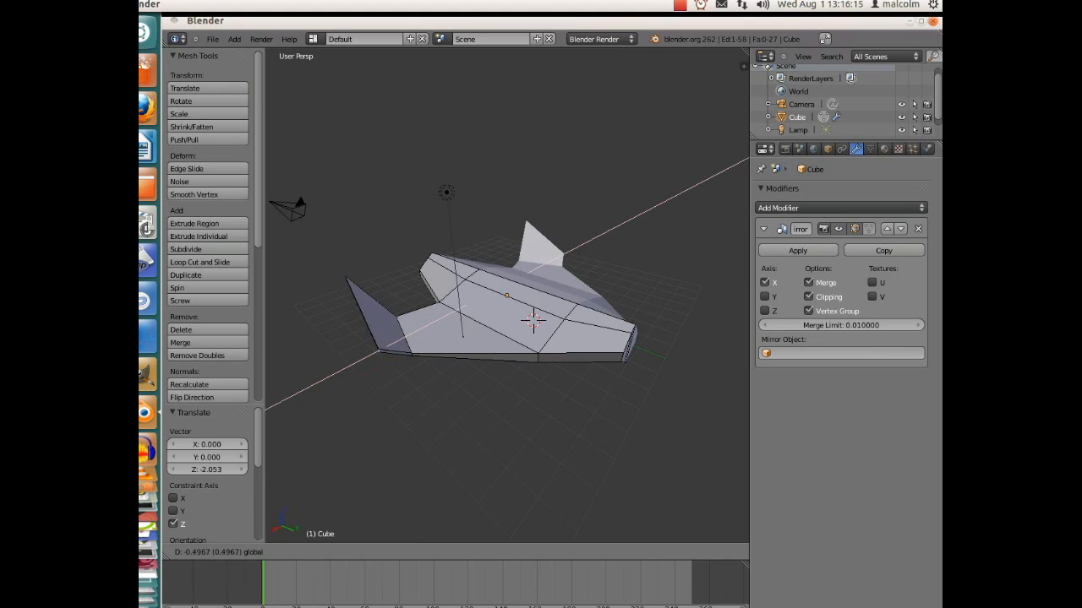
key(Return)
Step: Switch to vertex selection, select the nose's upper centre vertex and lower it about 0.84 along Z
middle_drag(524, 322, 271, 296)
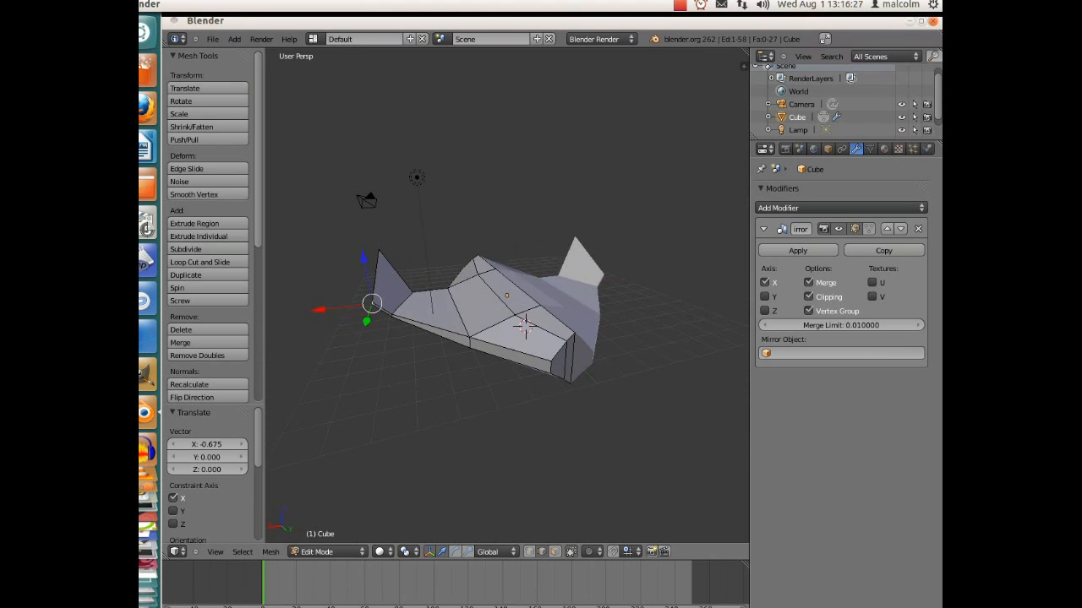
key(ctrl+Tab)
key(Up)
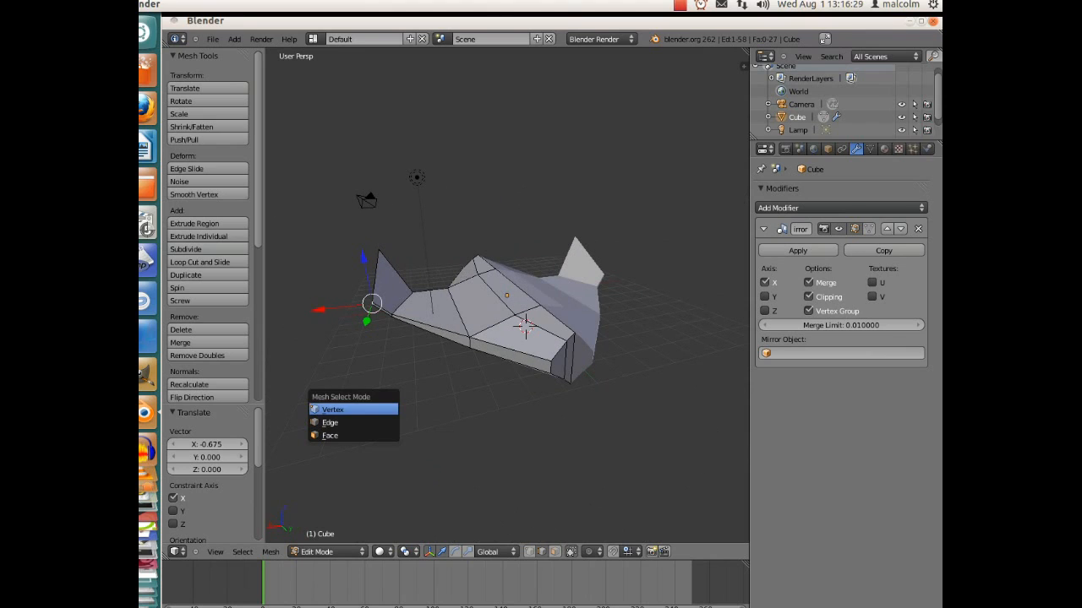
key(Return)
right_click(575, 333)
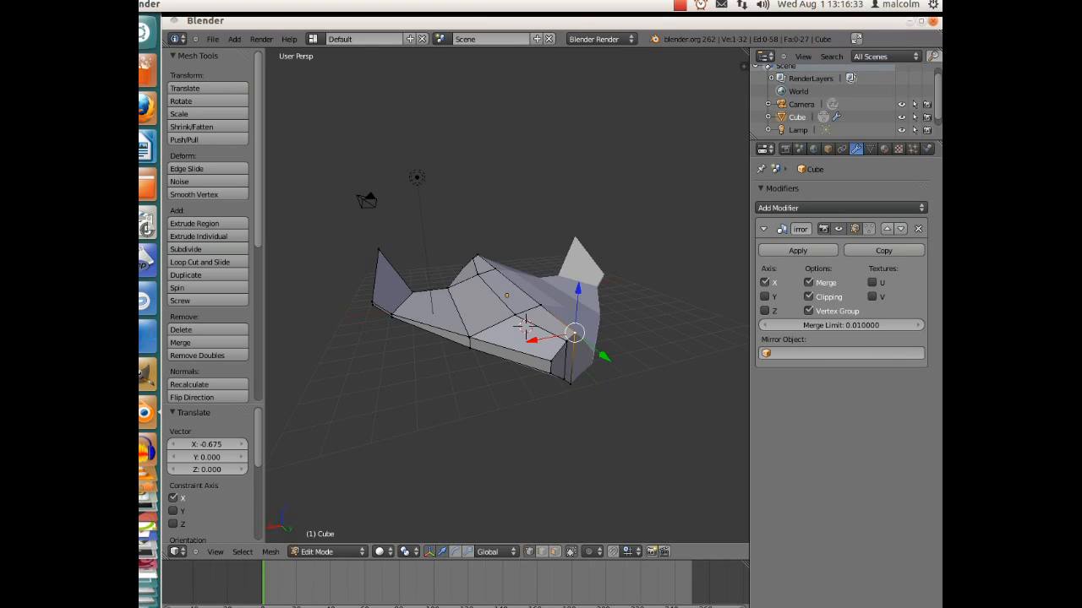
key(g)
key(z)
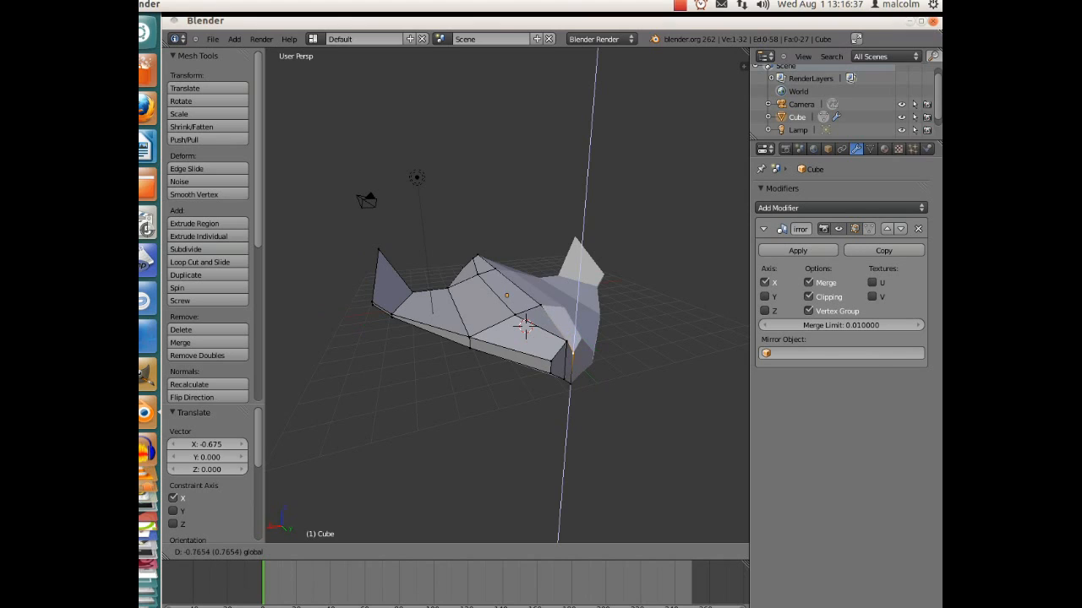
drag(575, 316, 575, 318)
Step: Select the nose's lower centre vertex and raise it about 0.74 along Z
right_click(570, 383)
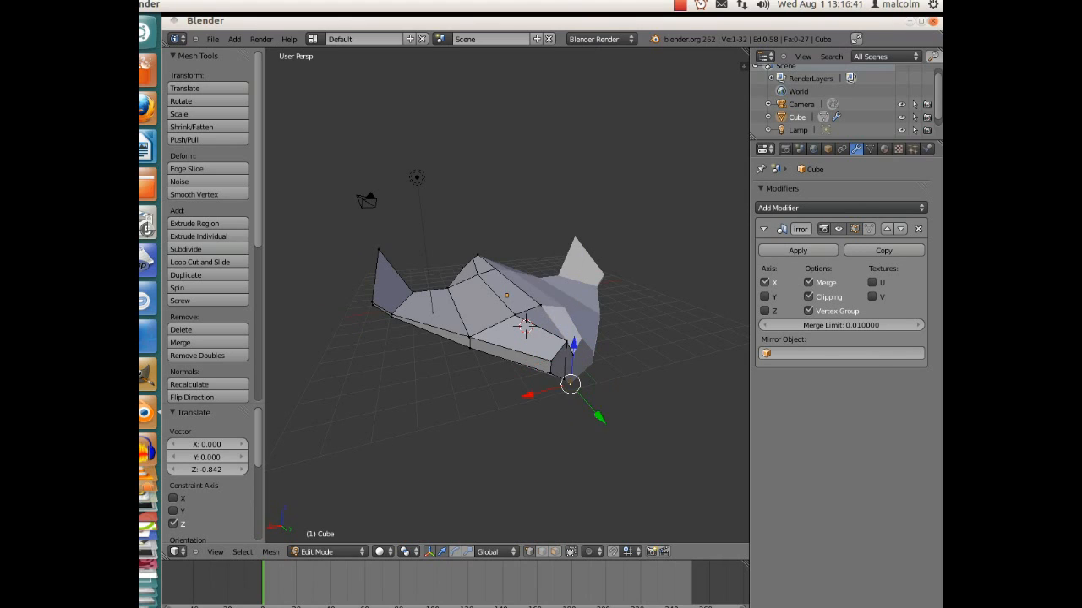
key(g)
key(z)
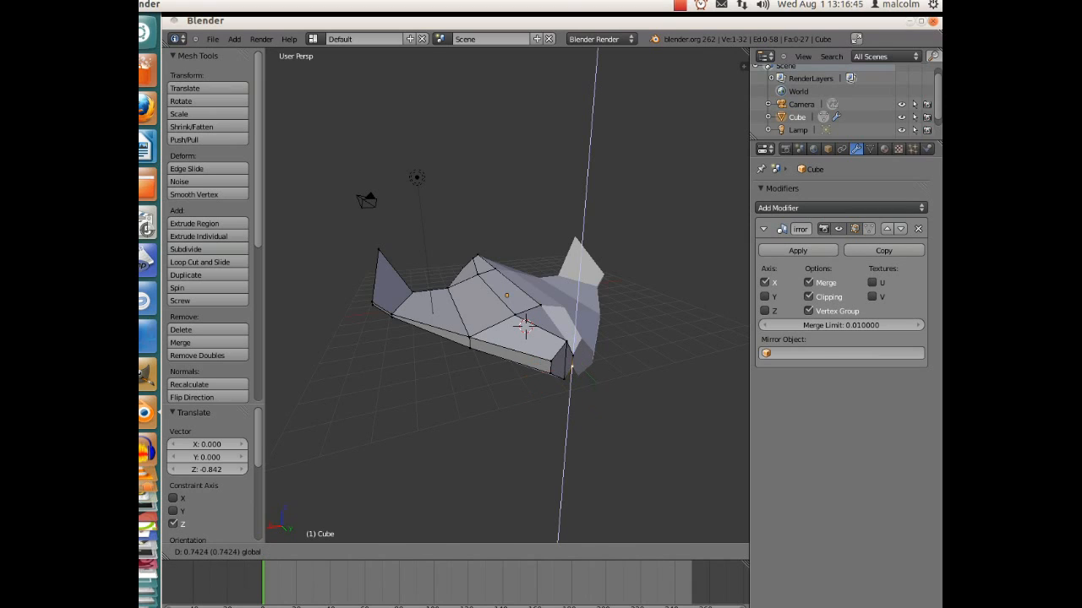
key(Return)
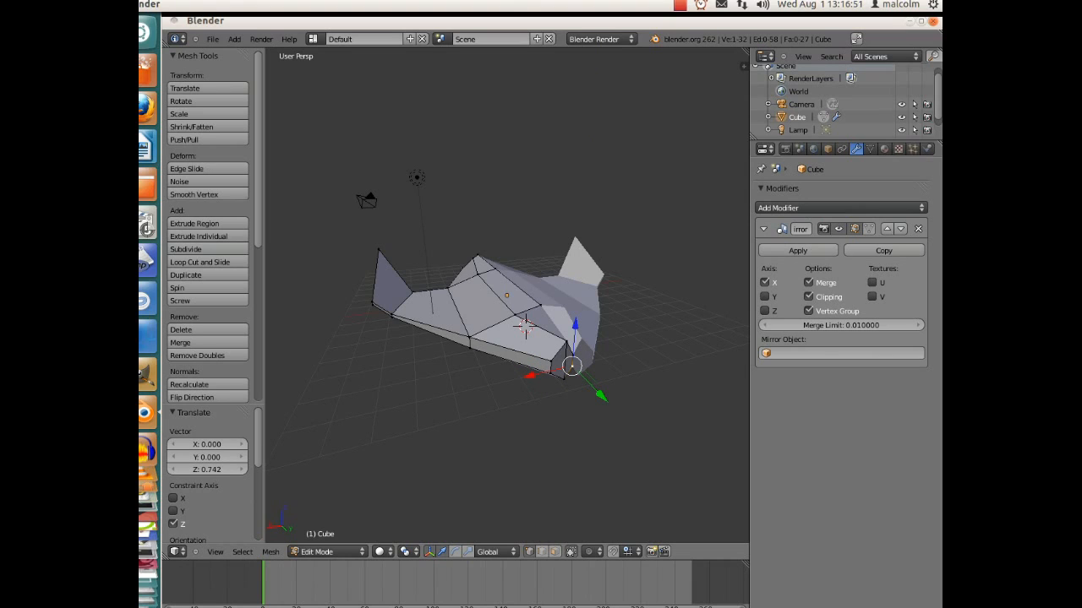
Step: Select the upper nose vertex beside the centre line and lower it about 0.29 along Z
right_click(566, 342)
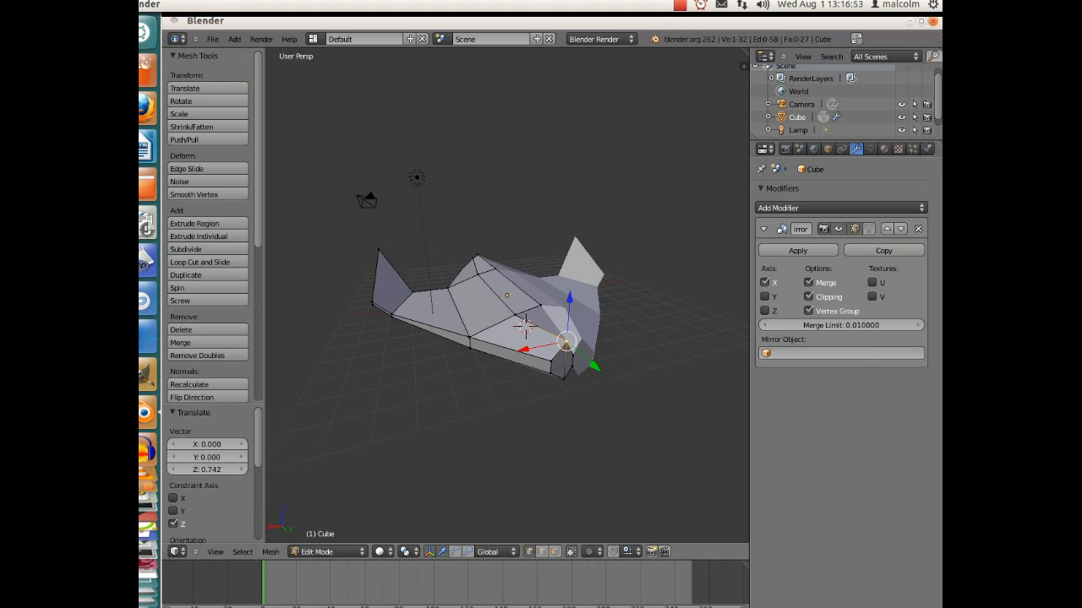
key(g)
key(z)
key(Return)
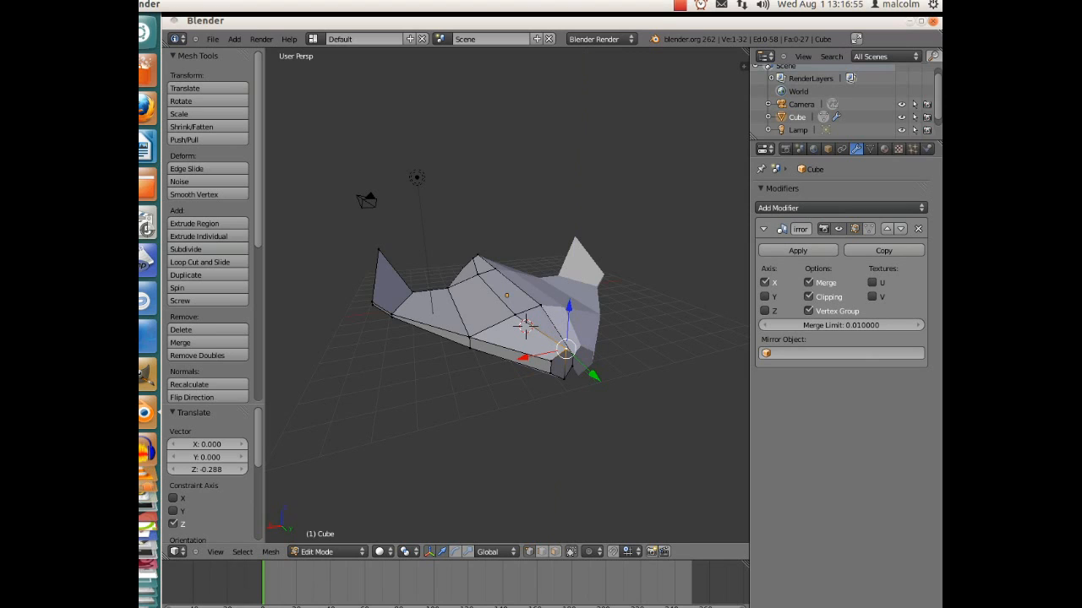
Step: Select the lower nose vertex beside the centre line and raise it about 0.25 along Z
right_click(564, 379)
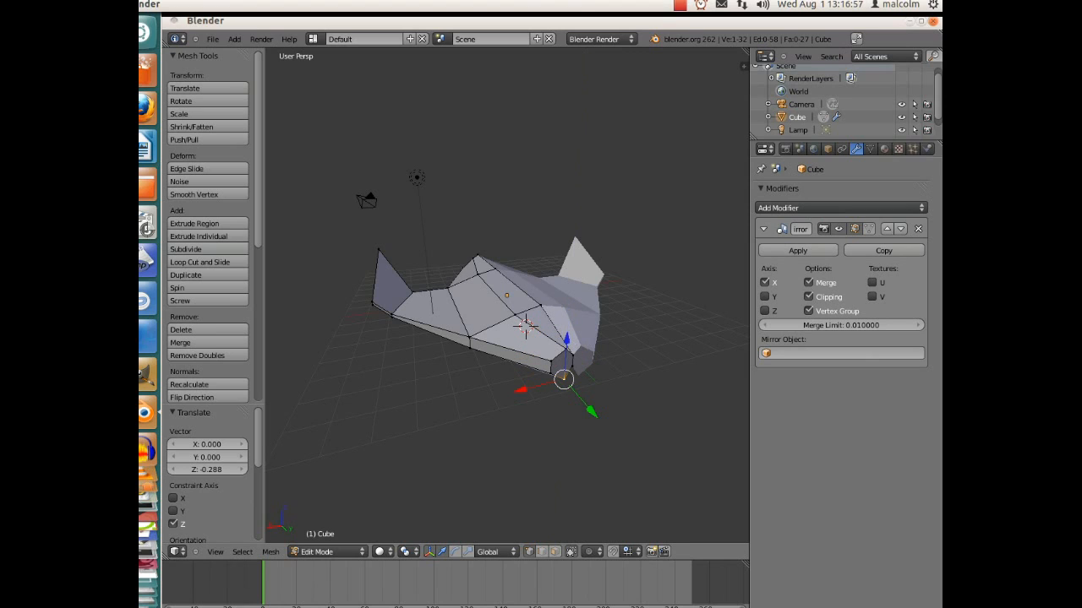
key(g)
key(z)
key(Return)
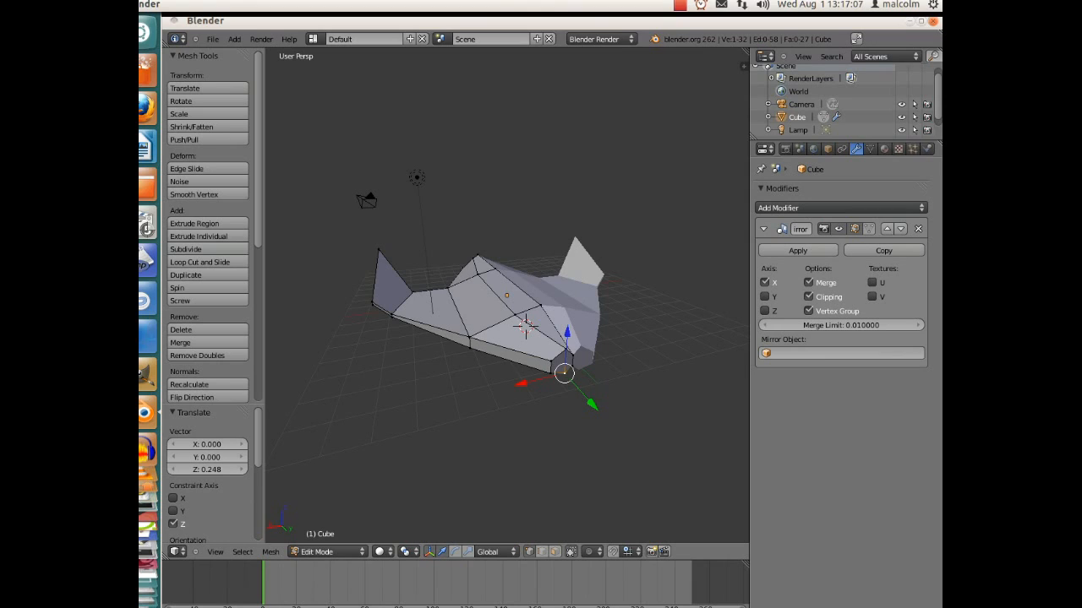
Step: Switch to face selection, select the two nose end faces and move them about -0.18 along Y
key(ctrl+Tab)
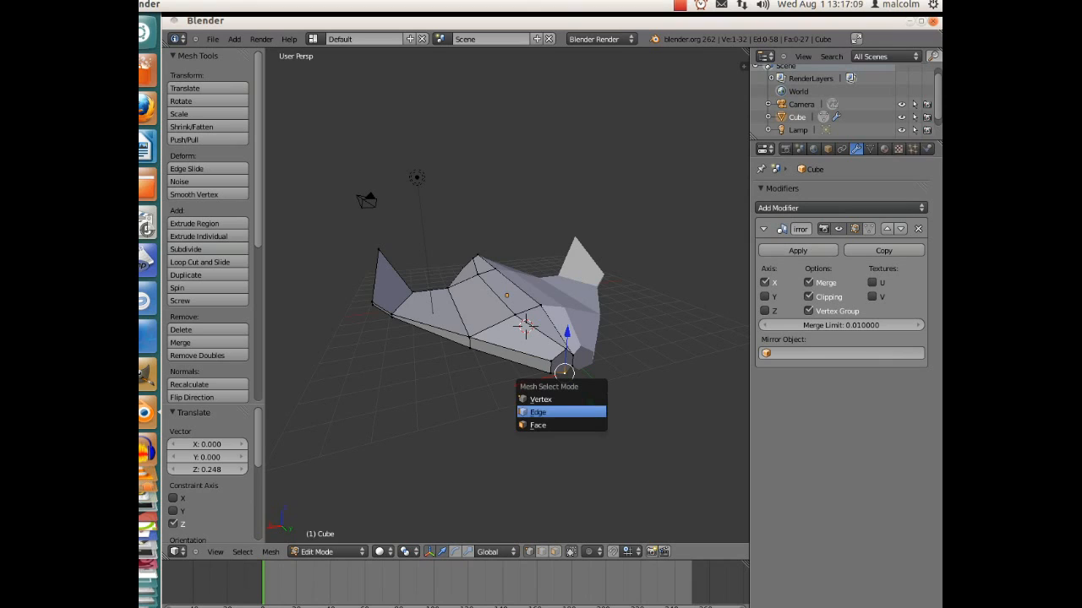
click(585, 424)
right_click(558, 364)
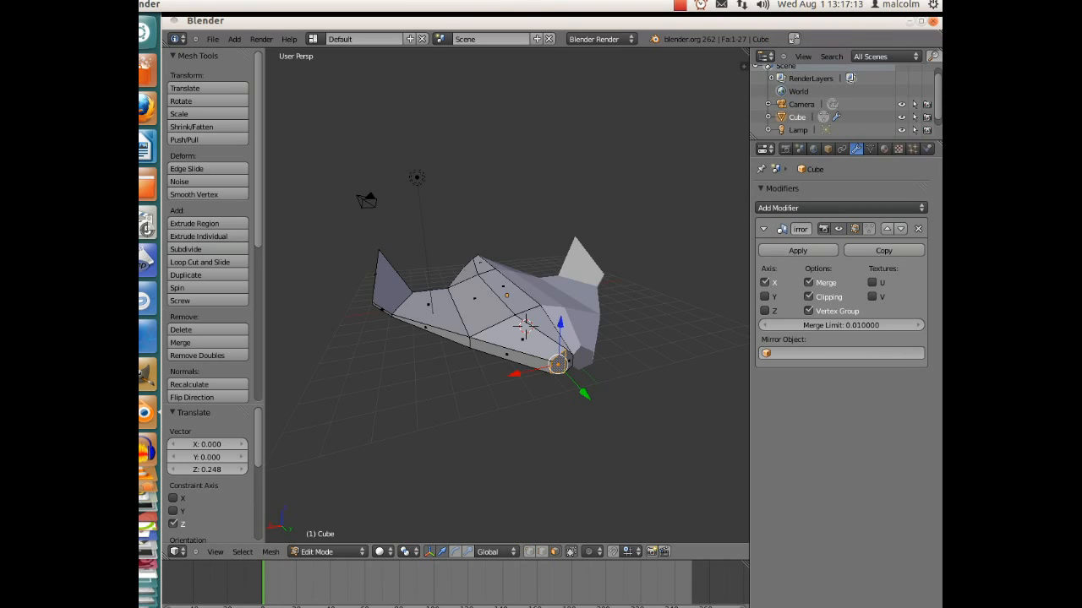
shift+right_click(568, 362)
key(e)
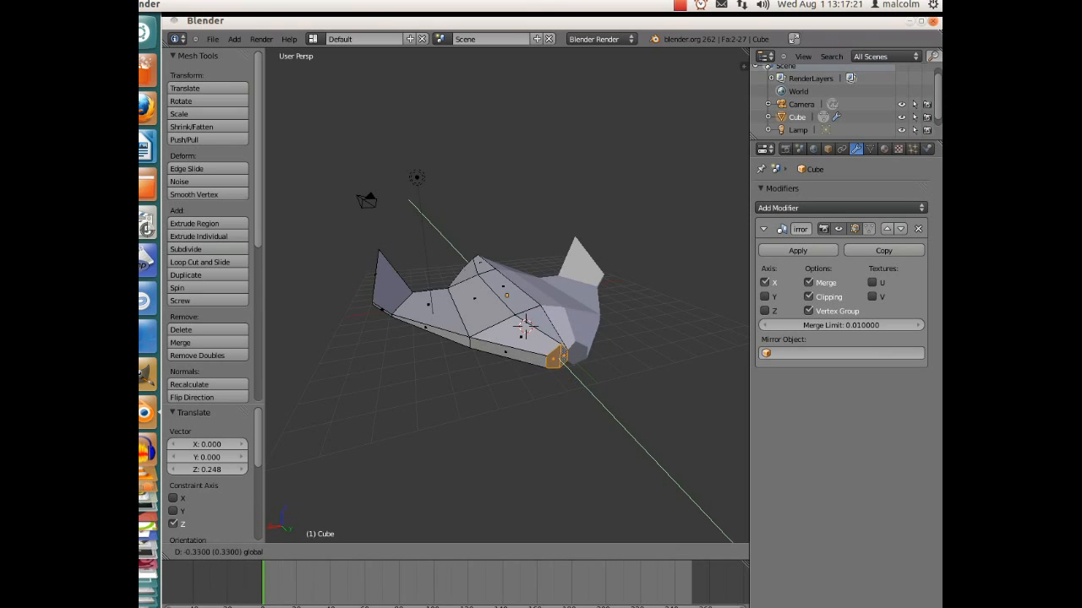
key(Return)
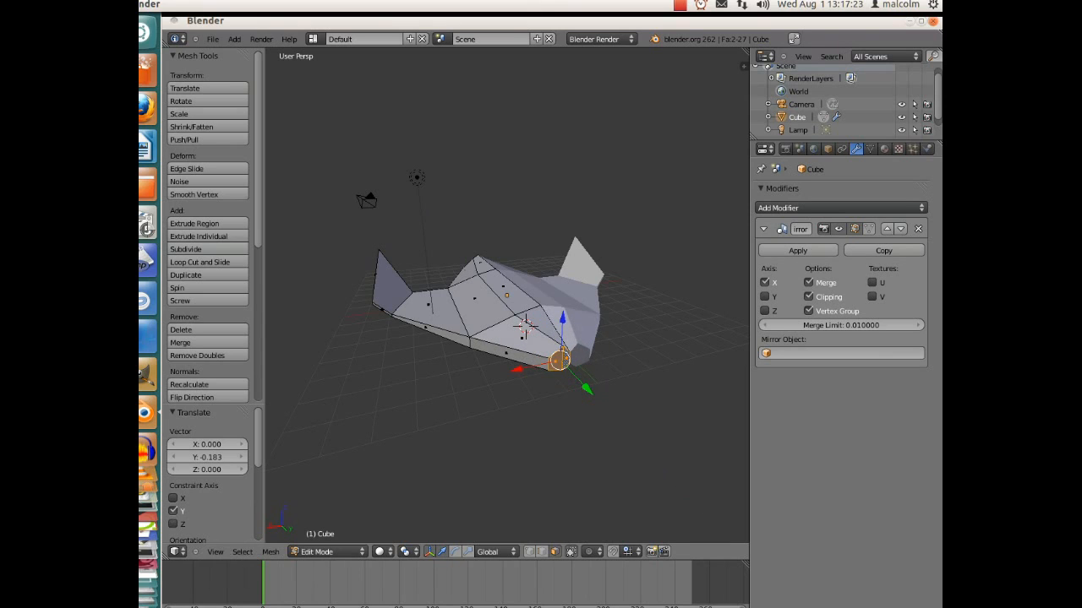
Step: Extrude the two nose end faces about 1.31 and shift the extruded faces about 0.29 along X
key(e)
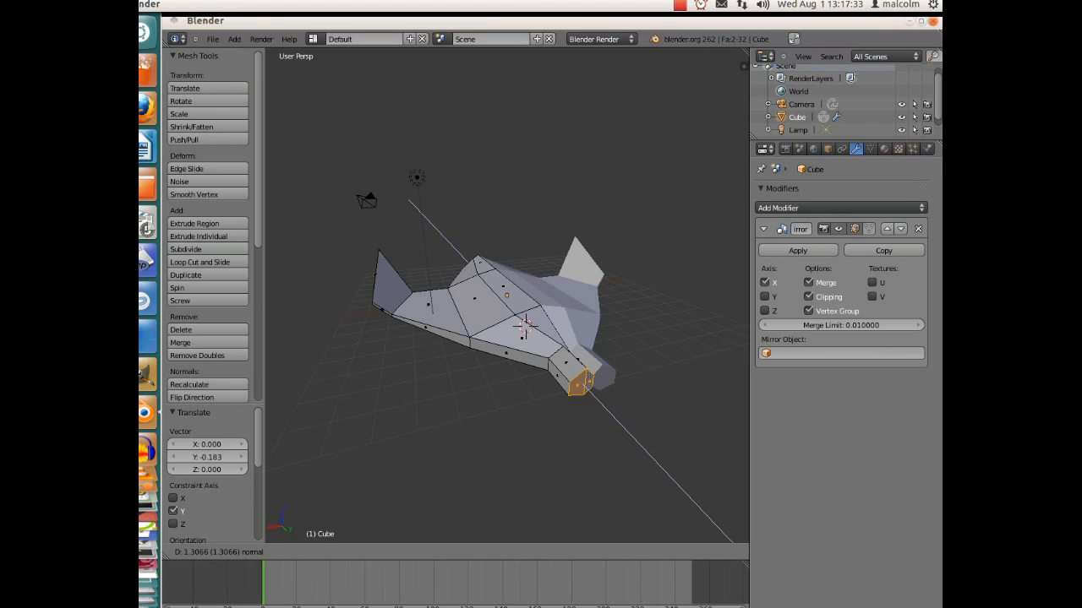
key(Return)
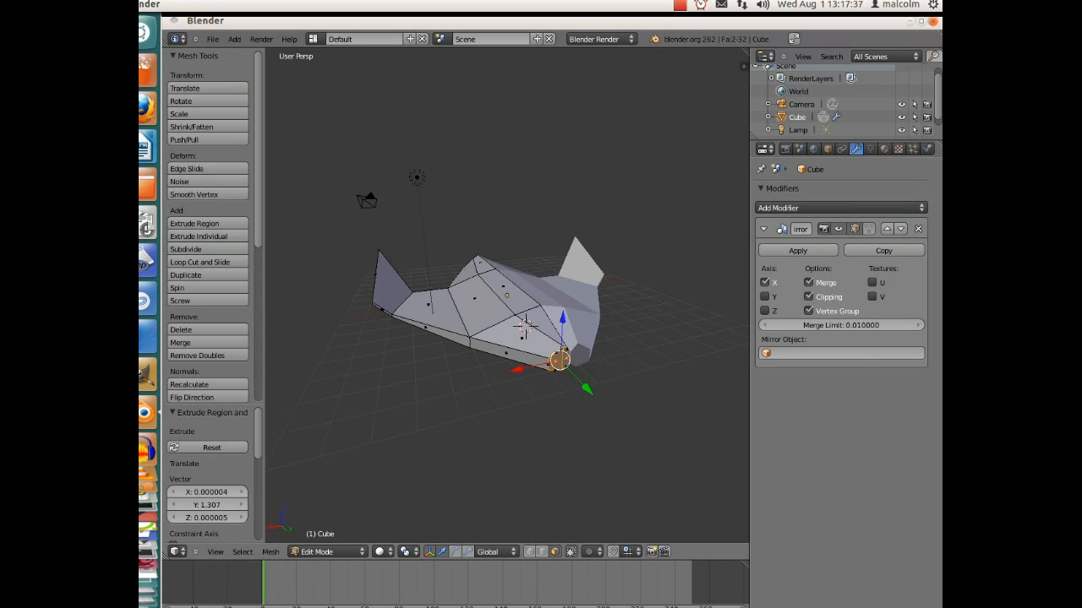
key(g)
key(x)
key(Return)
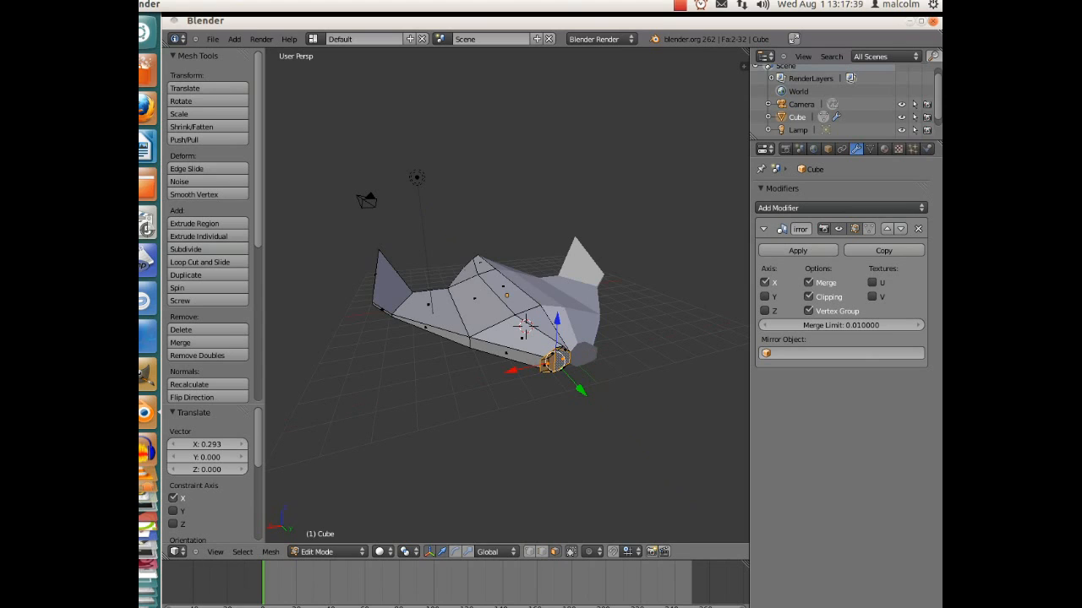
Step: Move the extruded nose faces forward about 0.82 along Y
key(g)
key(y)
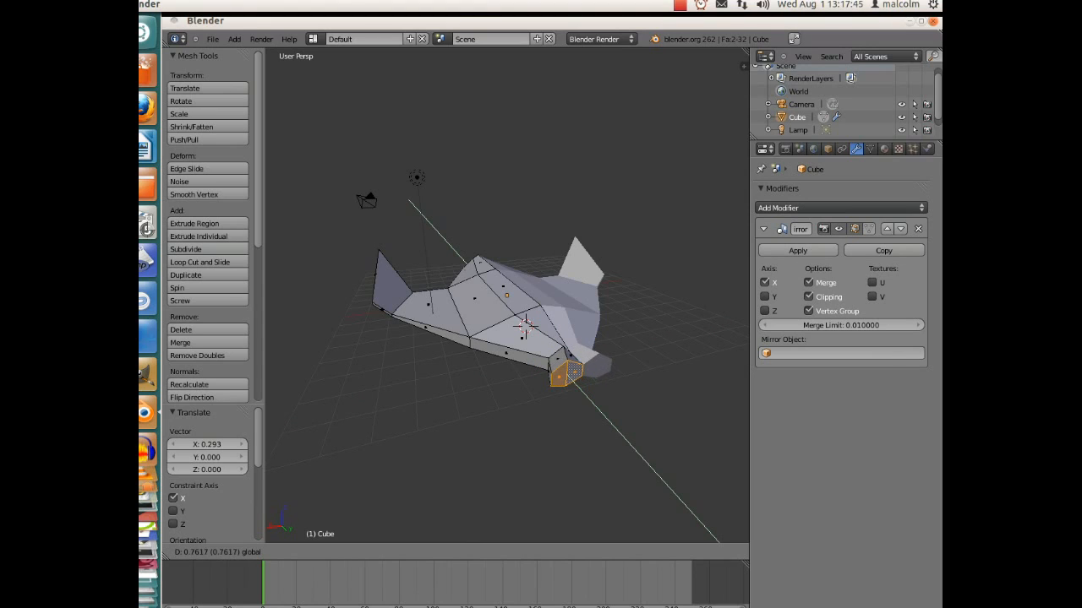
key(Return)
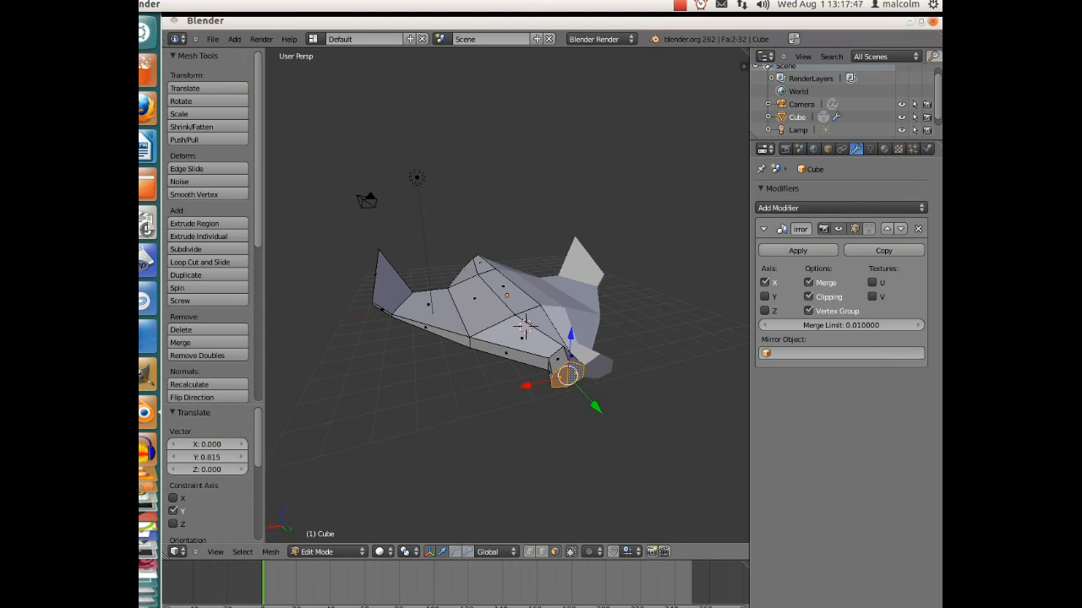
Step: Extrude the nose faces a further 0.40 or so and shift them about -0.36 along X
key(e)
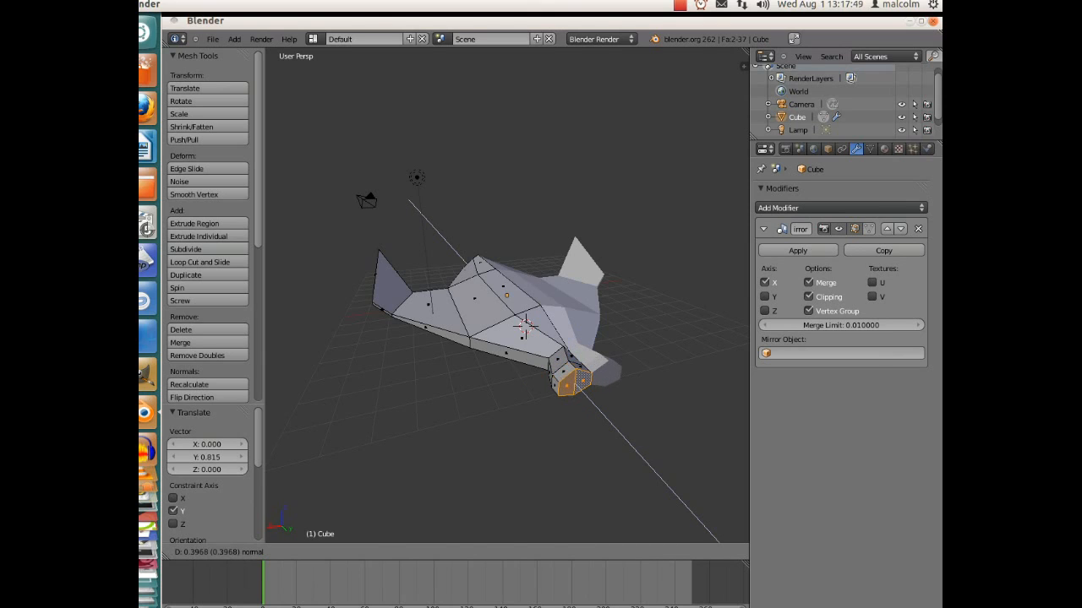
key(Return)
key(g)
key(x)
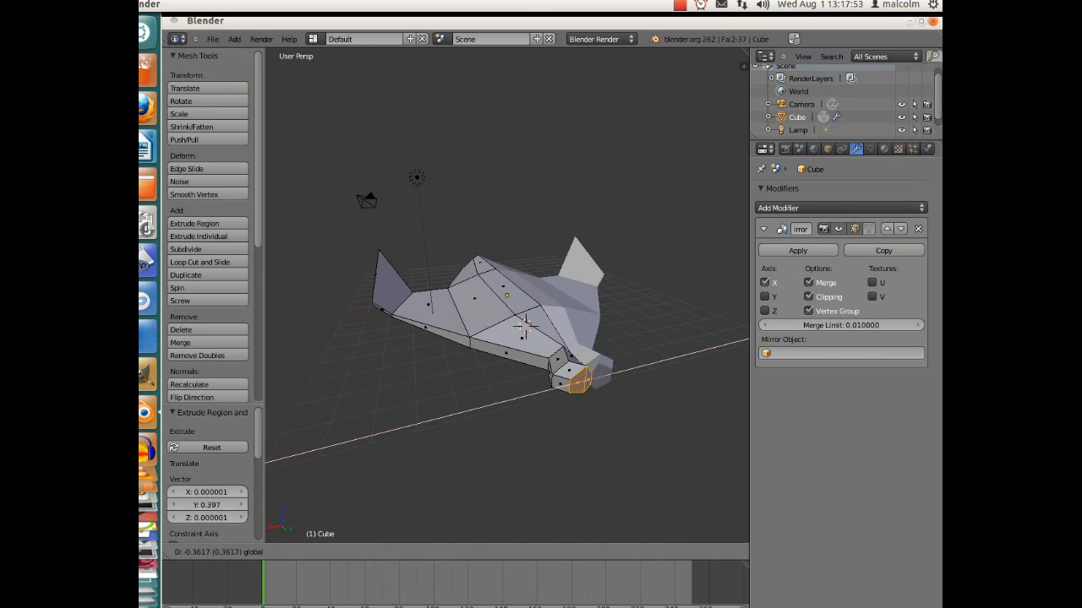
key(Return)
Step: Move the selected nose faces about 0.30 along Y, and about -0.58 along X towards the centre line
key(g)
key(y)
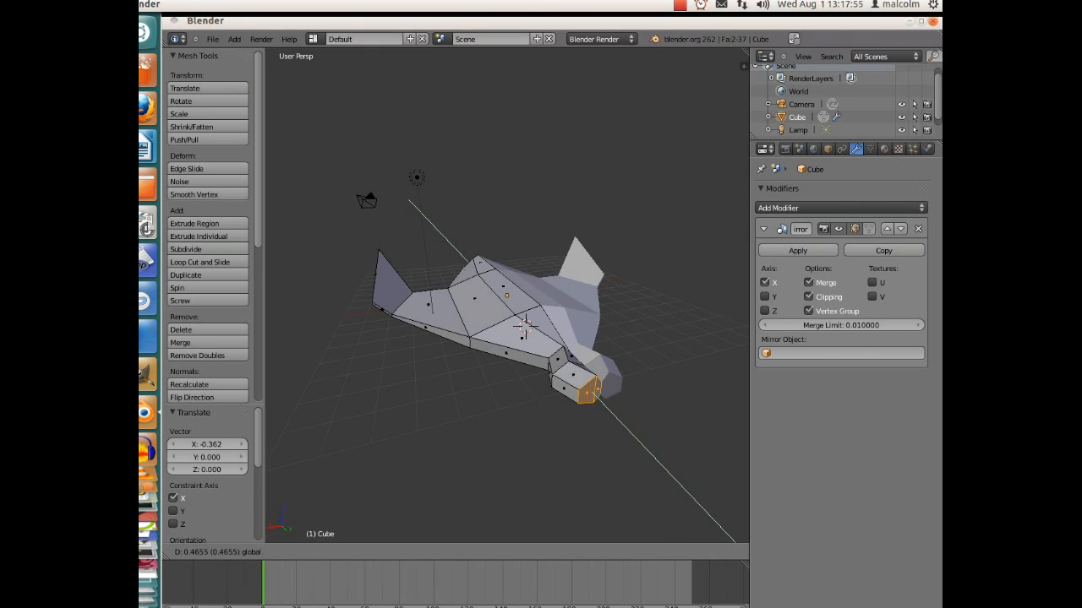
key(Return)
key(g)
key(x)
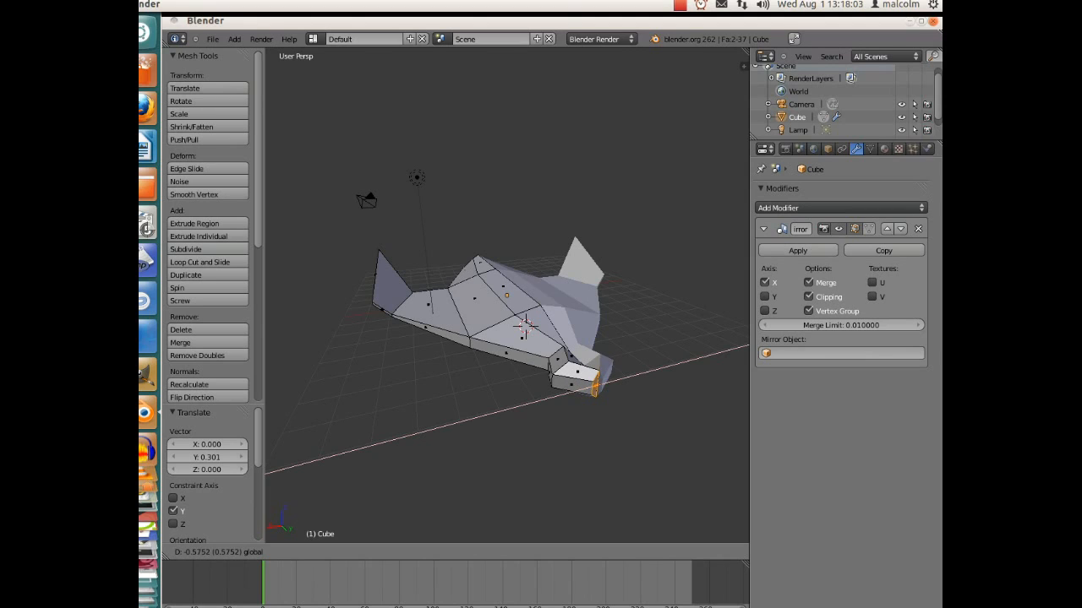
key(Return)
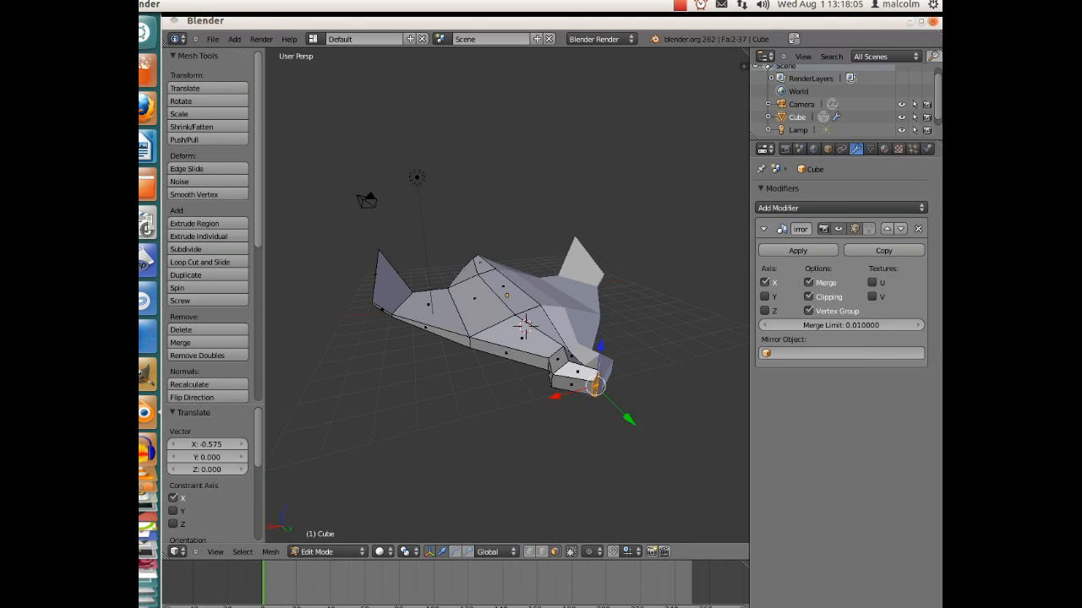
Step: Select only the outer front face at the nose tip and extrude it about 0.29 forward
right_click(594, 388)
key(e)
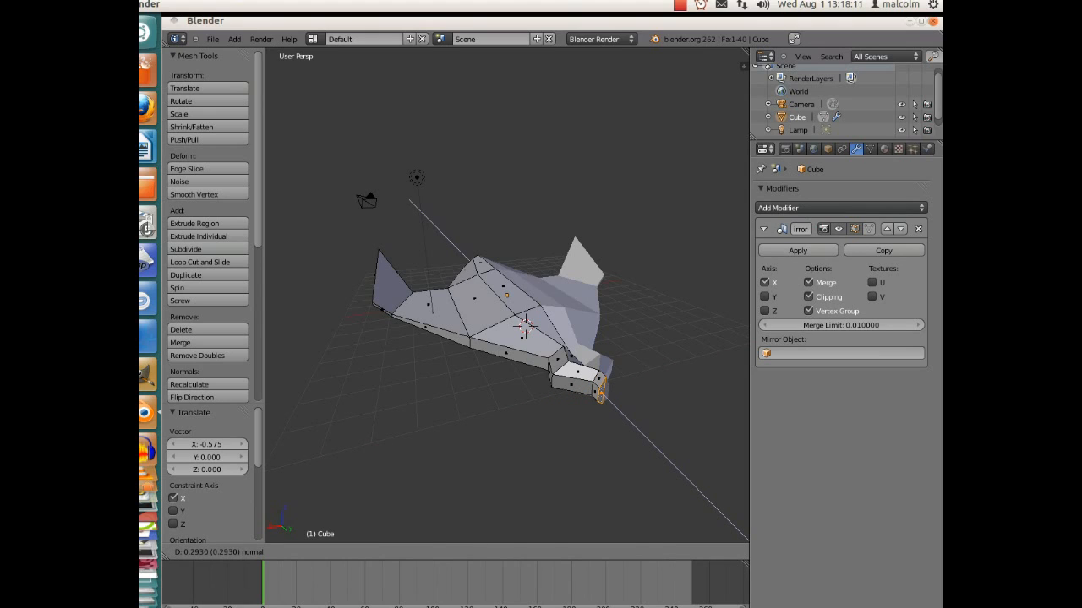
click(600, 391)
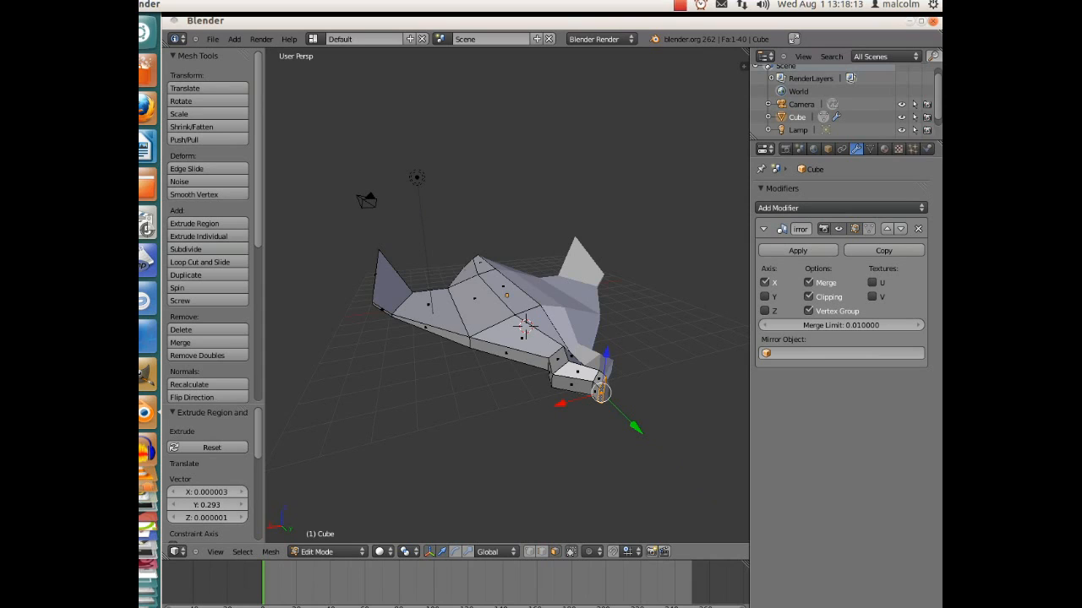
Step: Switch to vertex selection and lower the nose-tip vertices about 0.21 along Z
key(ctrl+Tab)
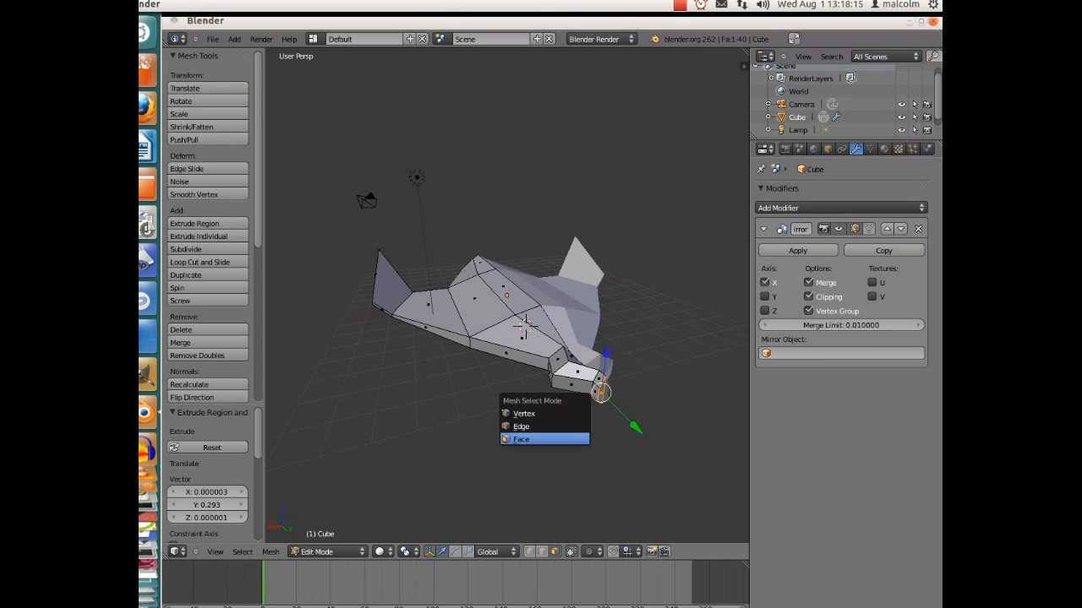
click(541, 414)
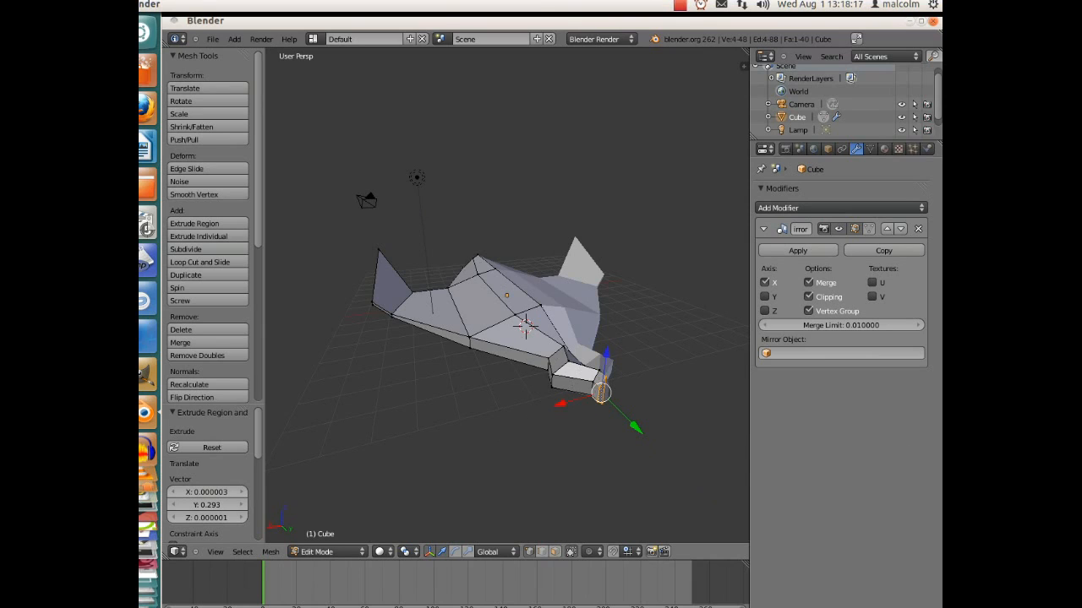
key(g)
key(z)
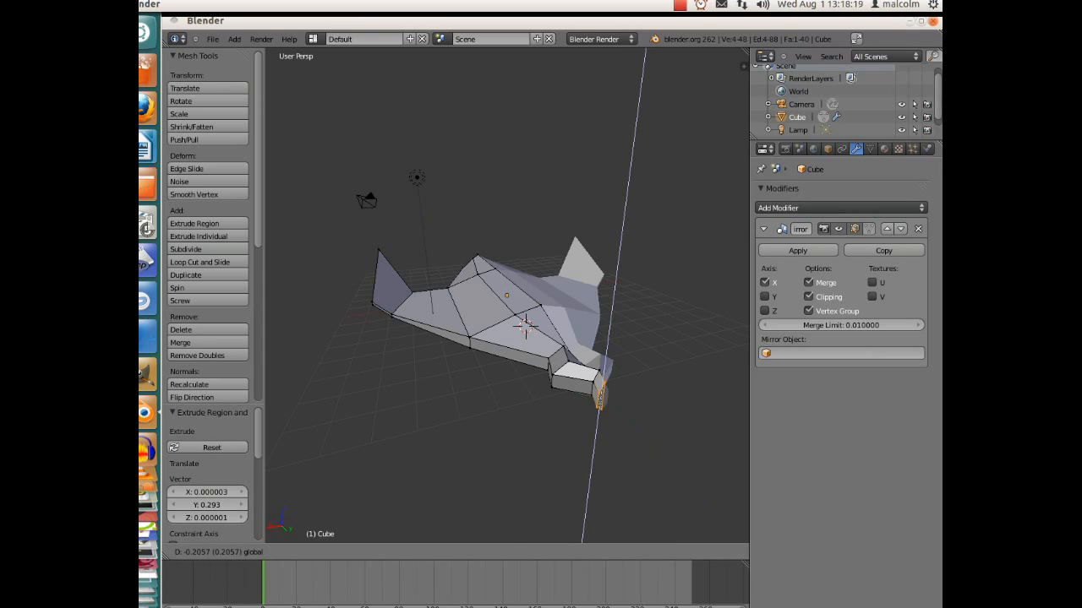
click(600, 398)
Step: Raise the nose tip's lower centre-side vertex about 0.20 along Z and lower the upper centre-side vertex about 0.54
right_click(601, 409)
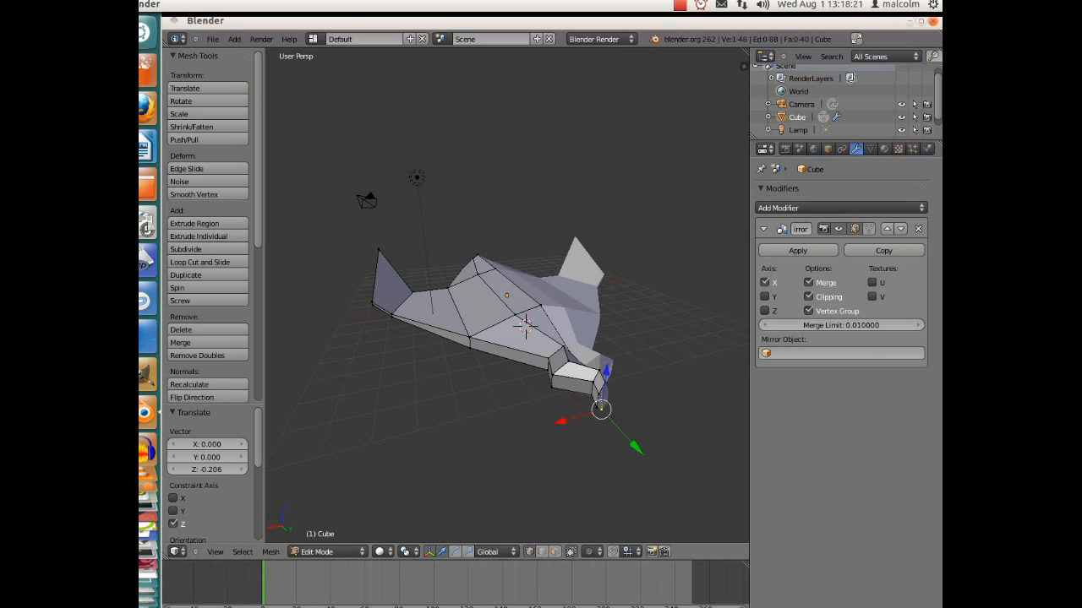
key(g)
key(z)
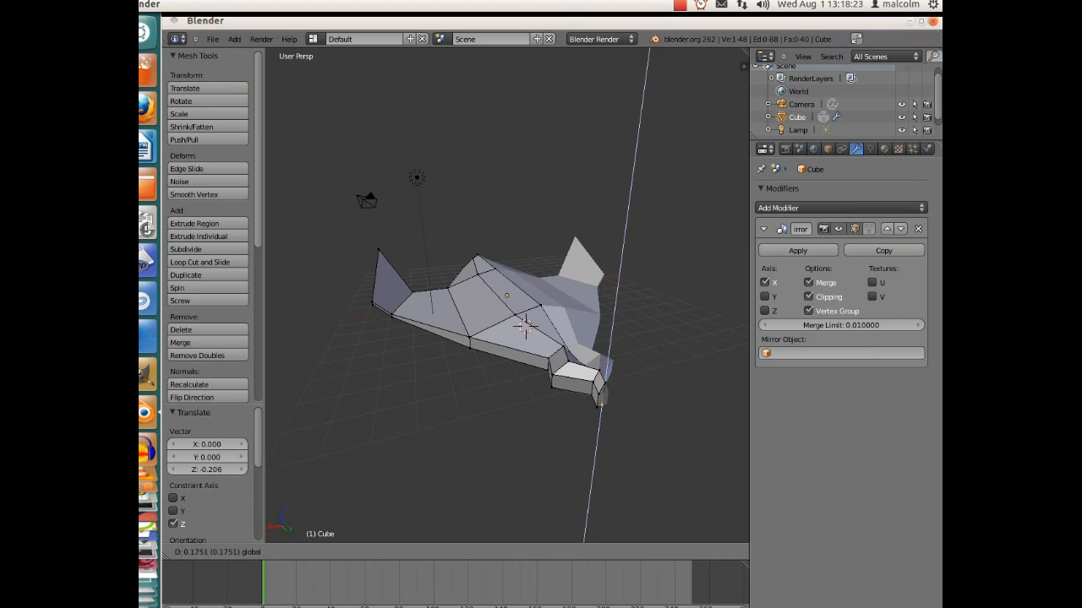
click(601, 403)
right_click(604, 382)
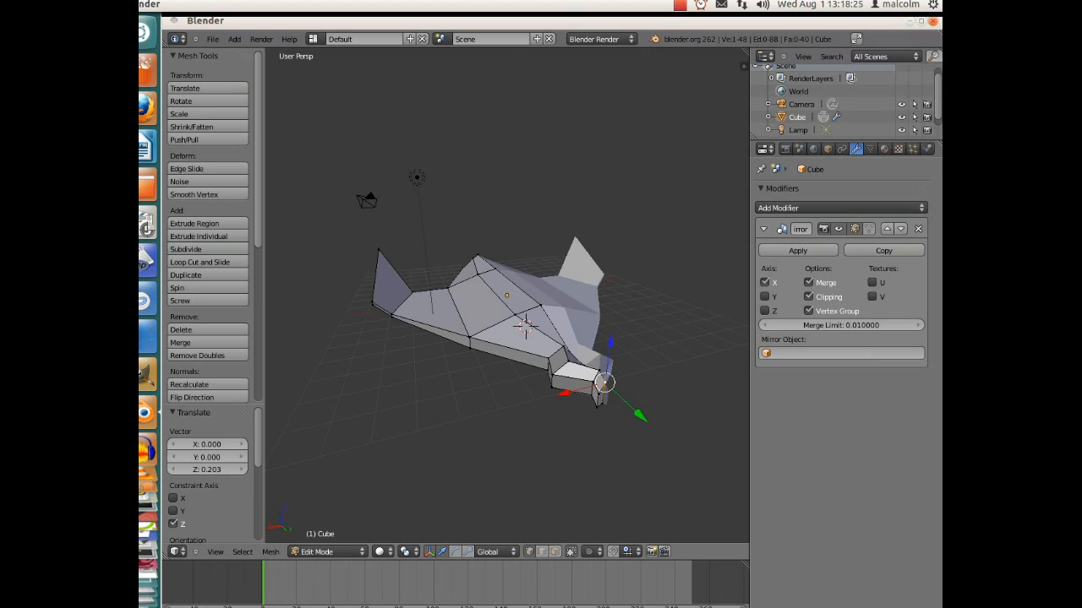
key(g)
key(z)
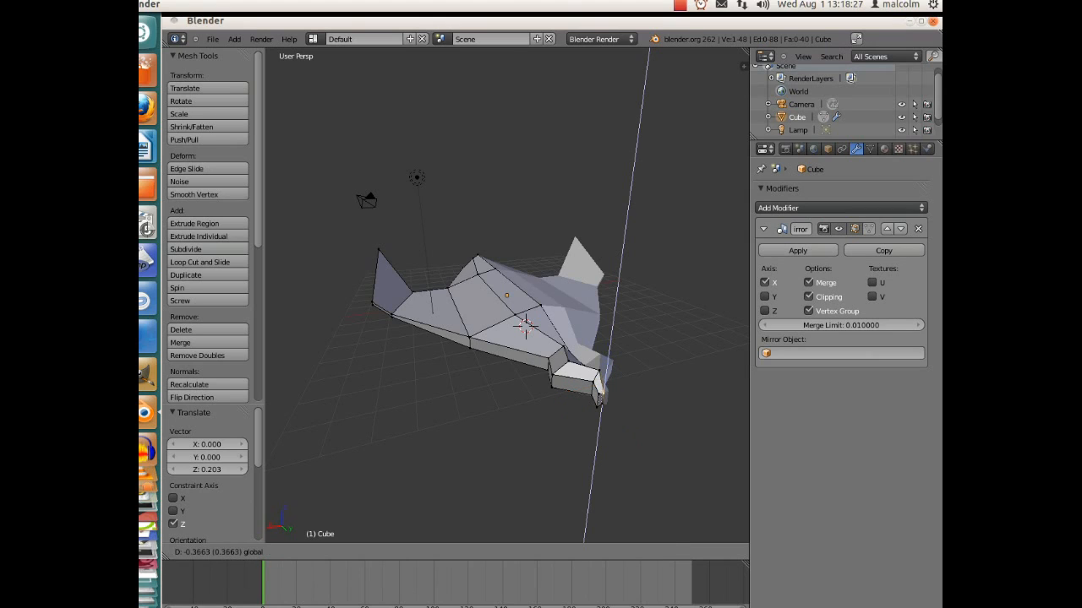
click(600, 396)
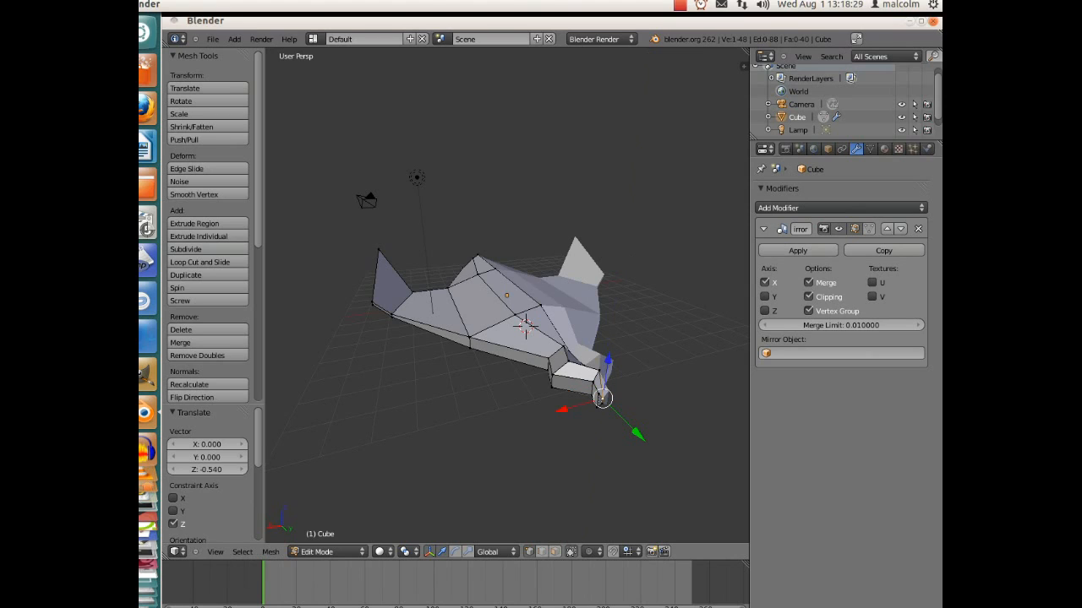
Step: Shift the nose tip's upper outer vertex about -0.105 along X and lower it about 0.17 along Z
right_click(598, 394)
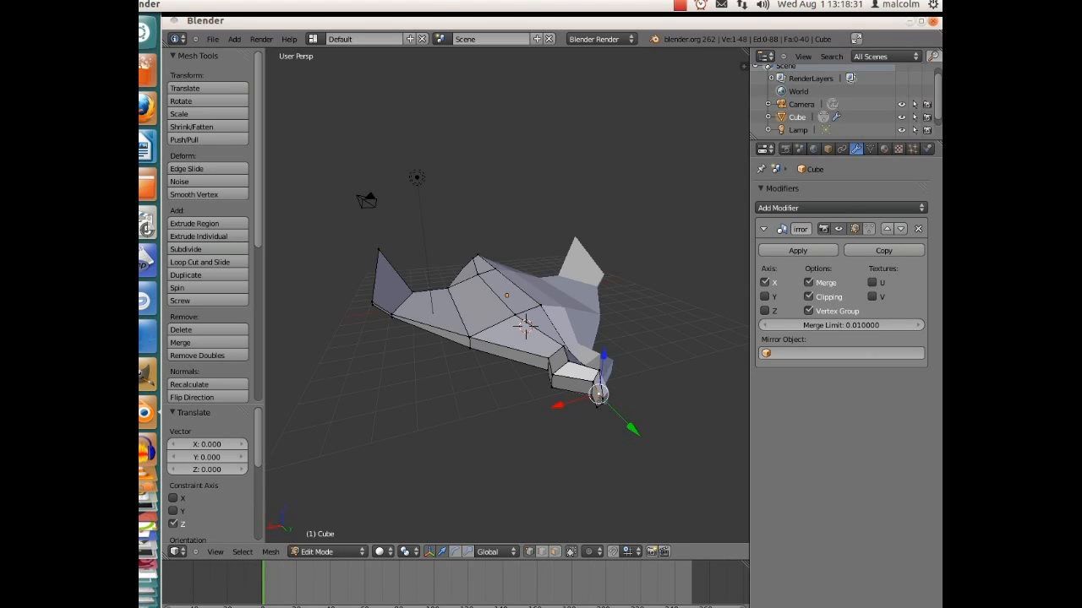
key(g)
key(x)
click(602, 394)
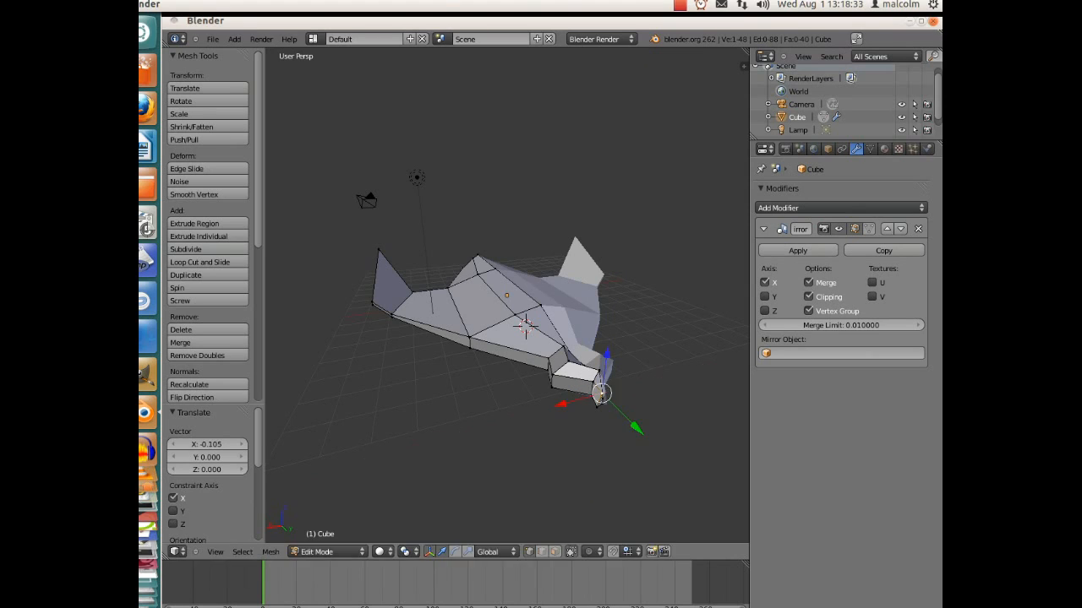
key(g)
key(z)
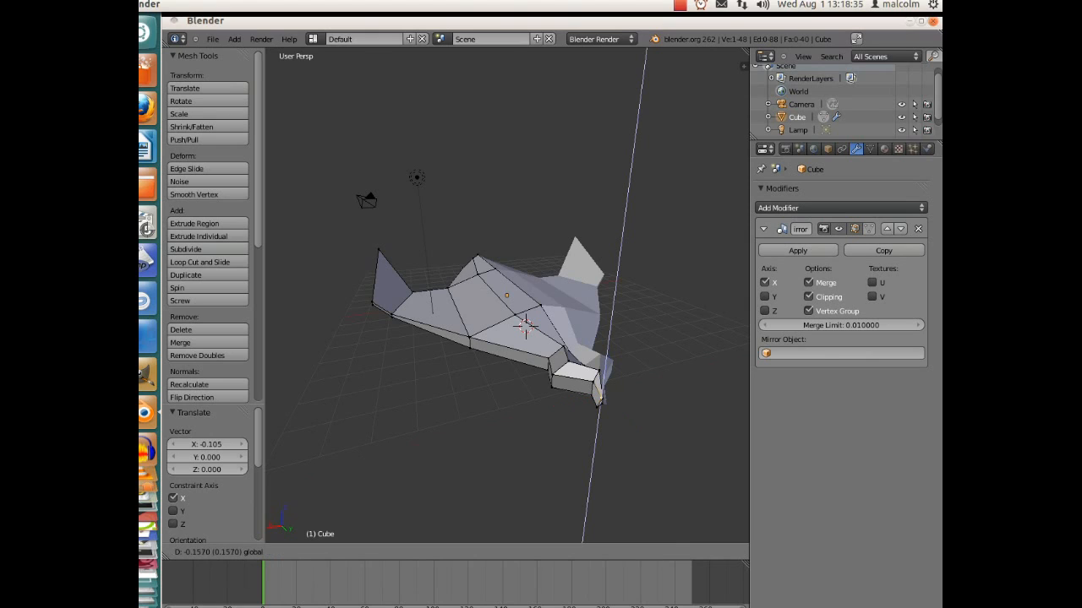
click(600, 398)
Step: Raise the nose tip's lower outer vertex about 0.23 along Z and shift it about -0.086 along X
right_click(597, 407)
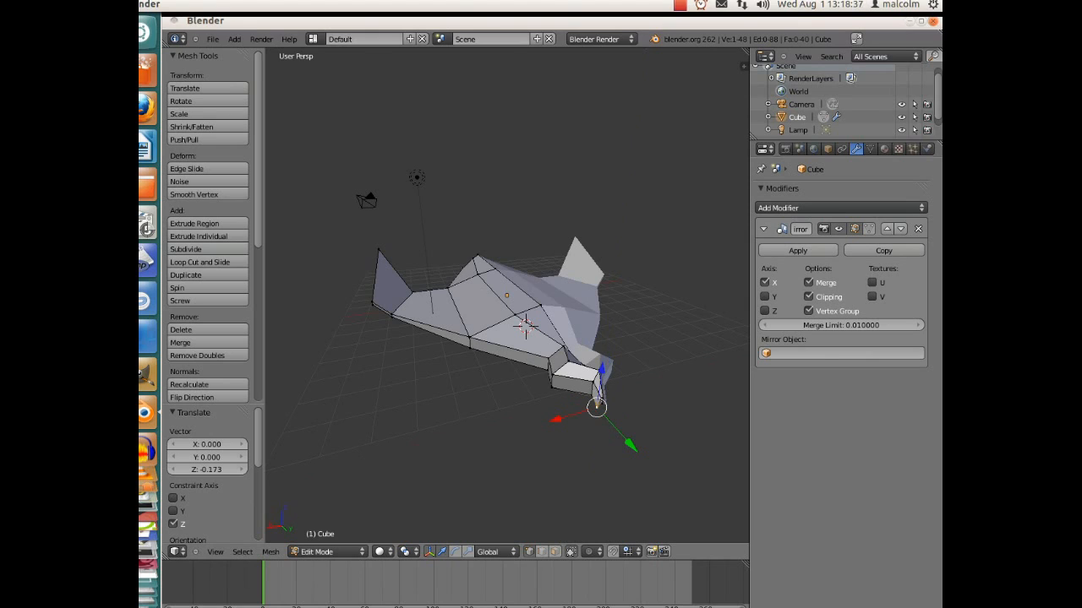
key(g)
key(z)
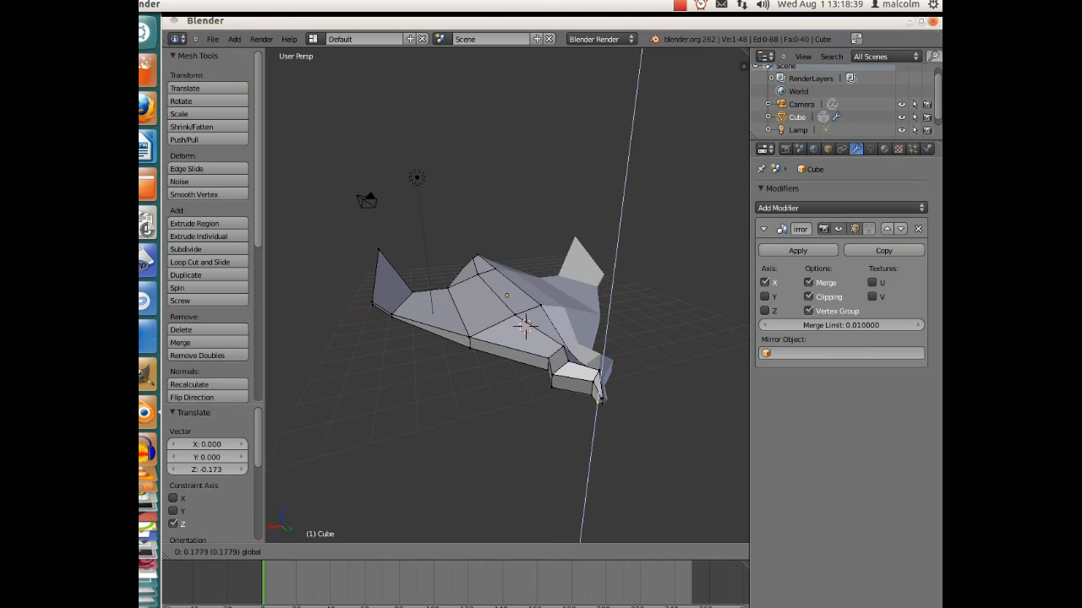
click(599, 399)
key(g)
key(x)
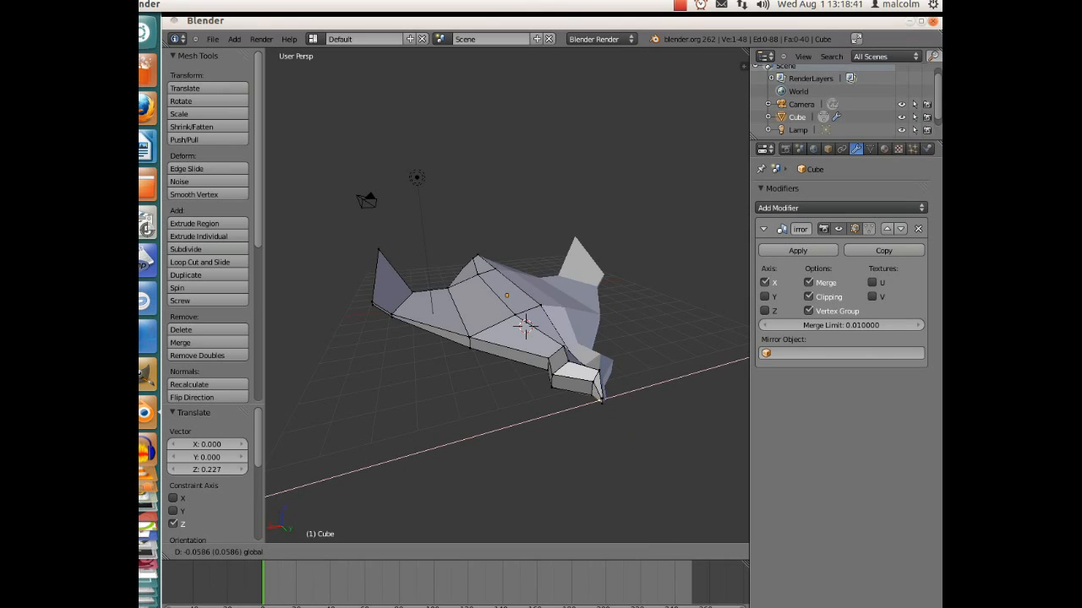
click(600, 400)
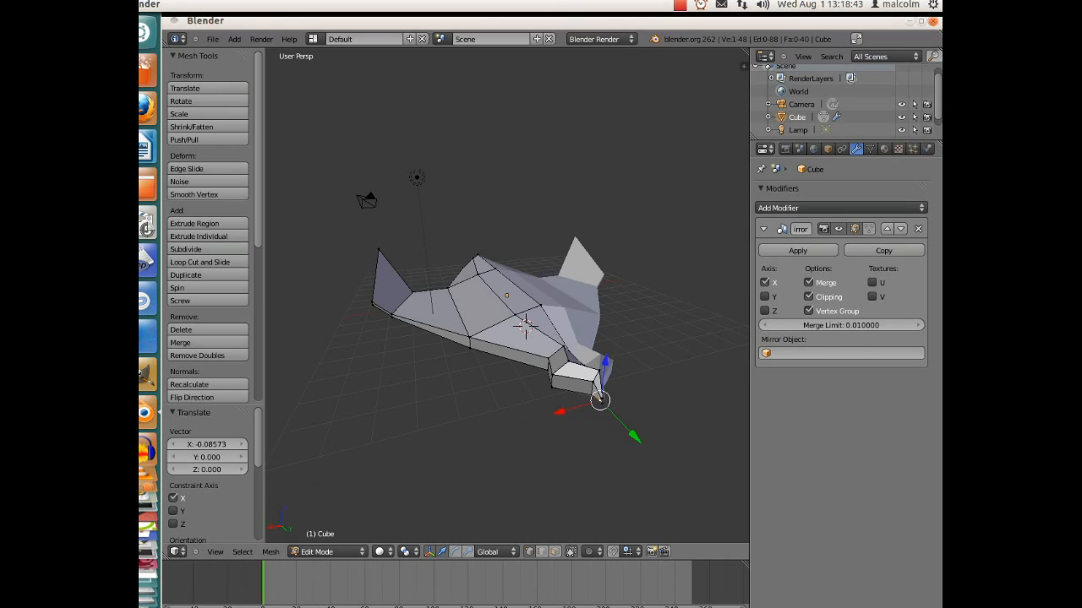
Step: Add a 32-vertex cone with radius 1 and depth 2 to the mesh and raise it about 6.04 along Z
middle_drag(600, 399, 747, 228)
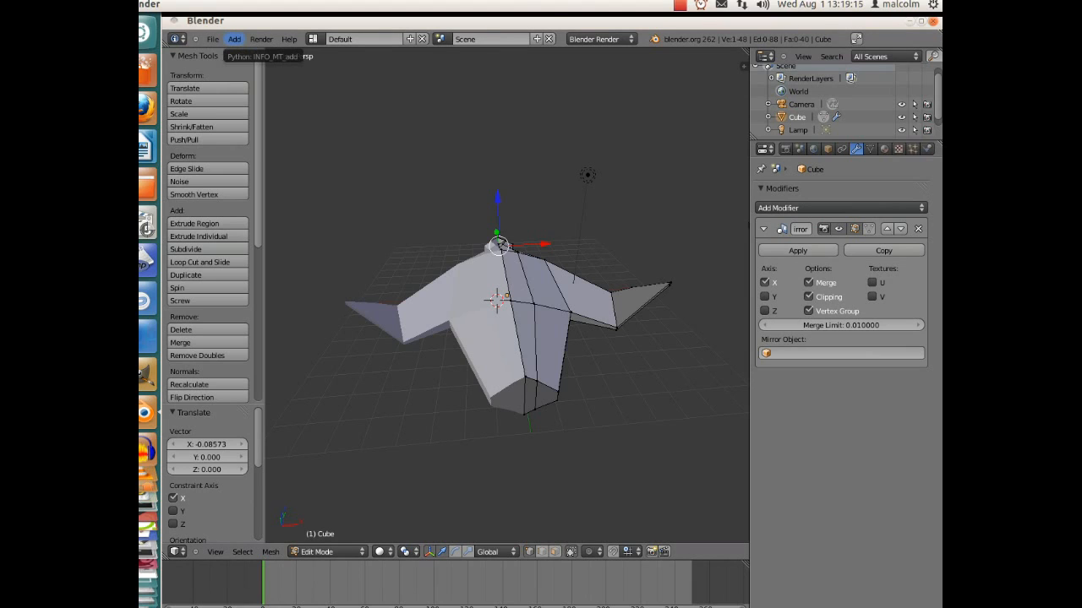
click(234, 38)
mouse_move(250, 51)
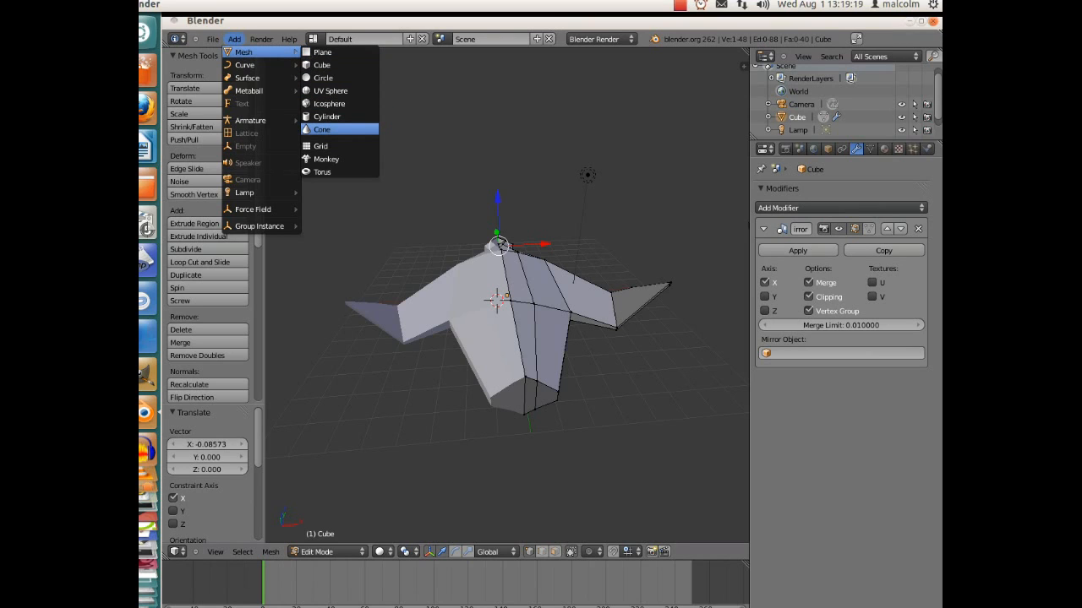
click(321, 129)
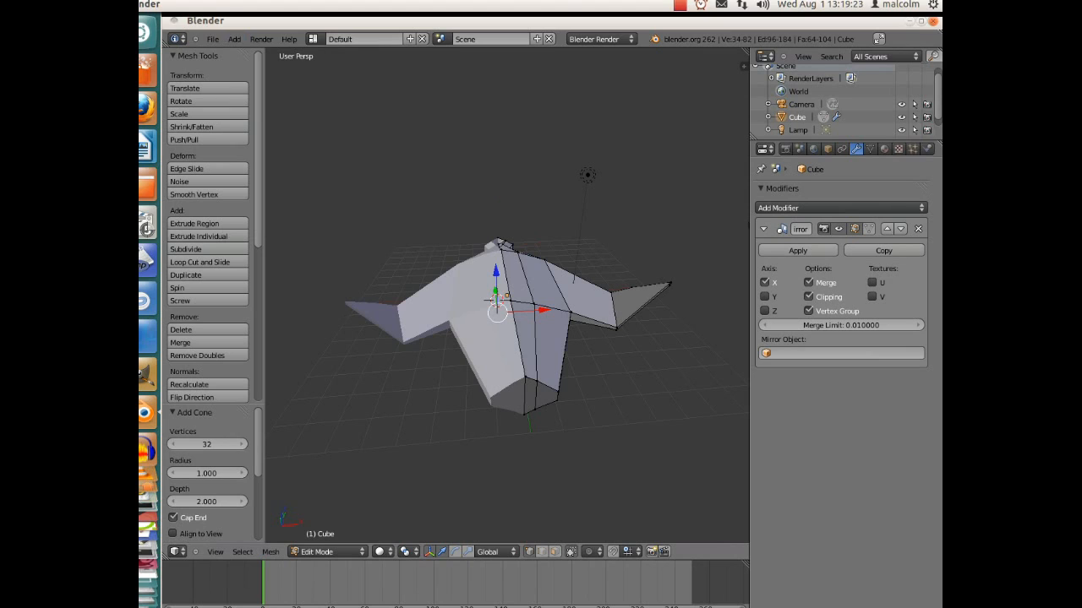
key(g)
key(z)
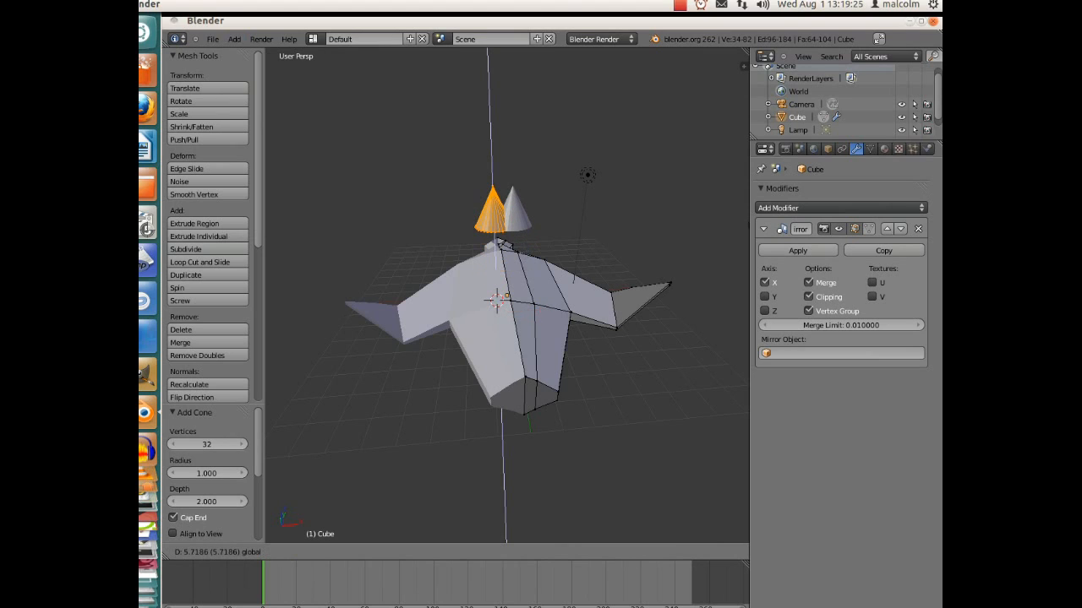
key(Return)
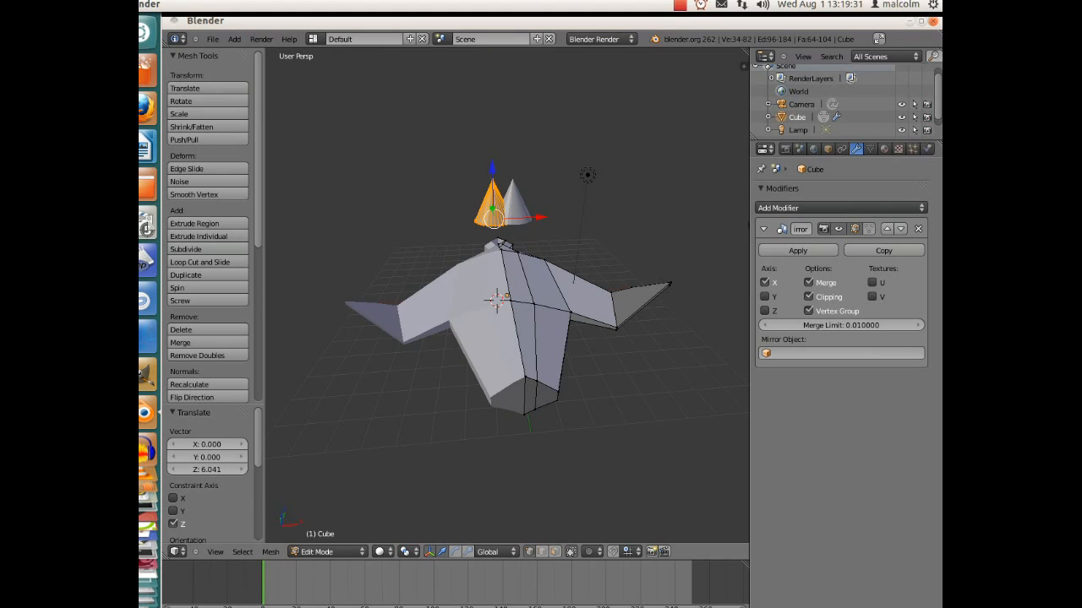
Step: Scale the cone to about 0.42 and move it to the hull's rear end, lowering it about 1.55 along Z
key(s)
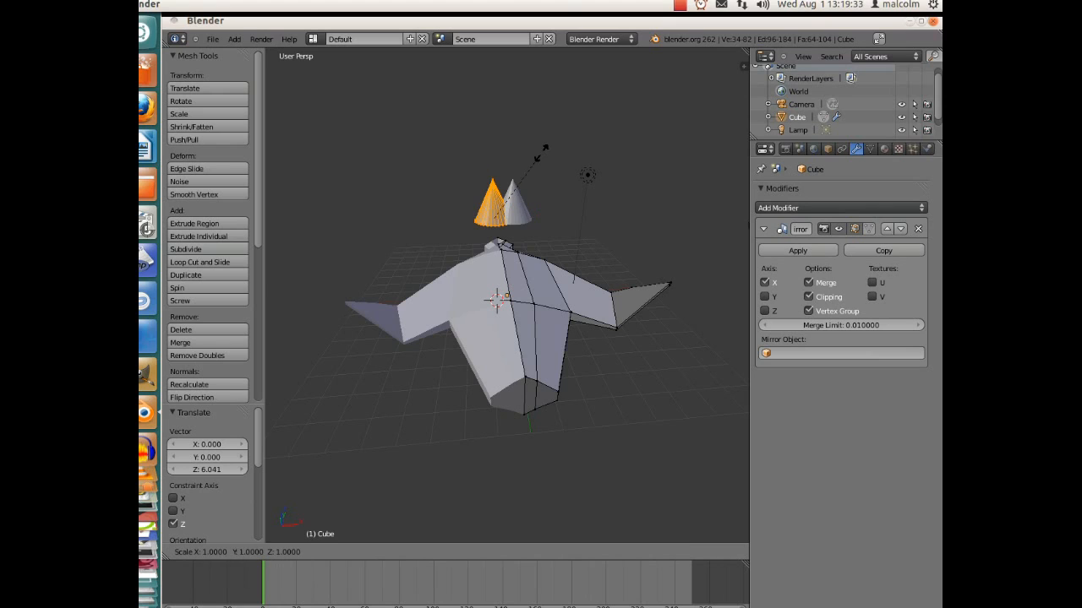
click(502, 181)
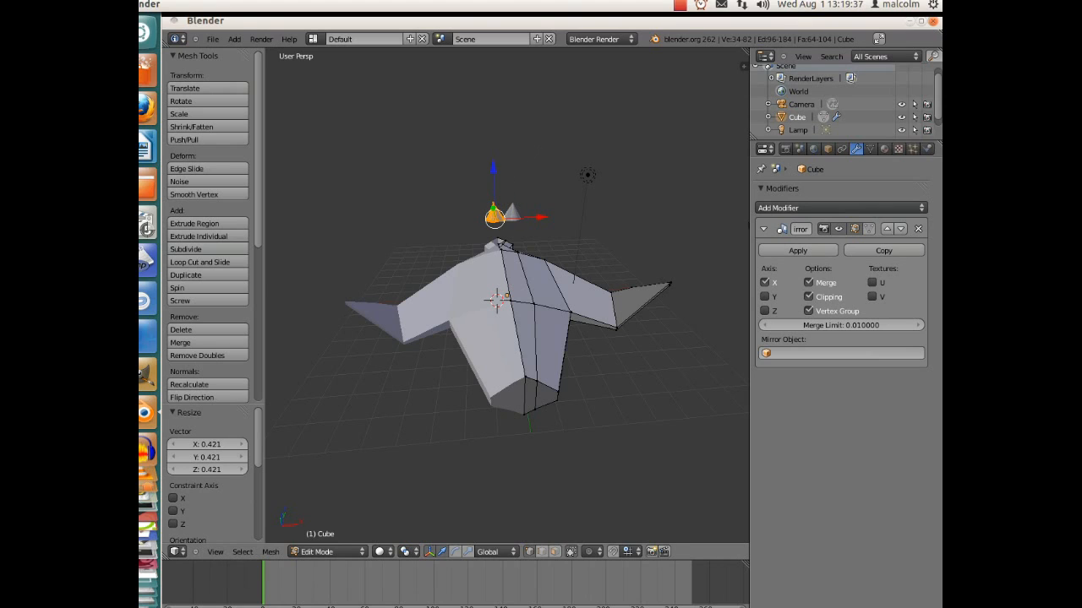
middle_drag(502, 181, 643, 194)
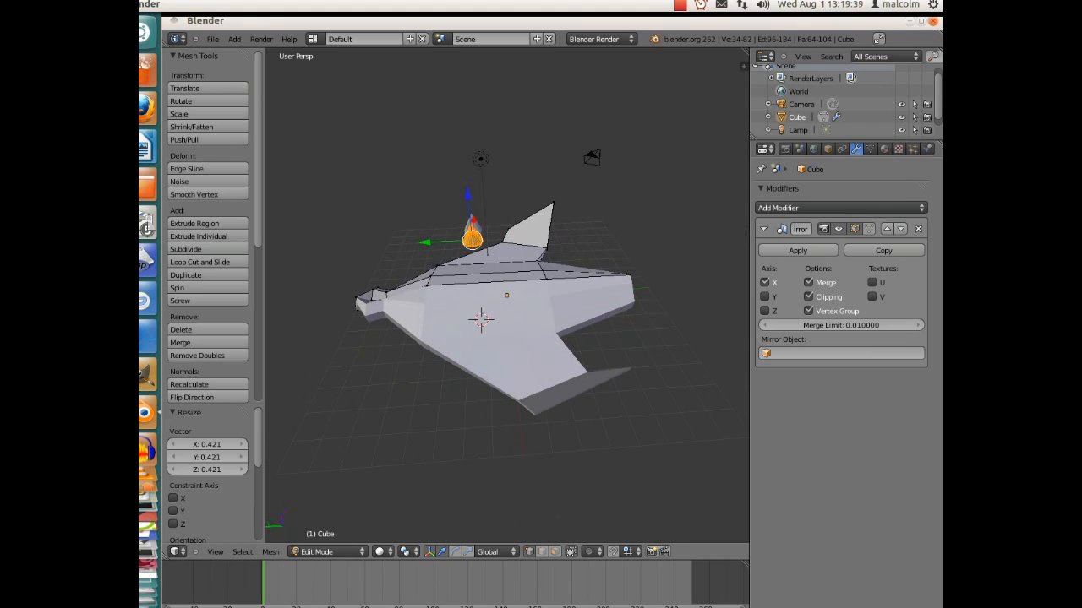
drag(425, 243, 614, 233)
drag(679, 186, 661, 233)
middle_drag(660, 233, 498, 173)
drag(507, 247, 507, 299)
middle_drag(509, 301, 674, 302)
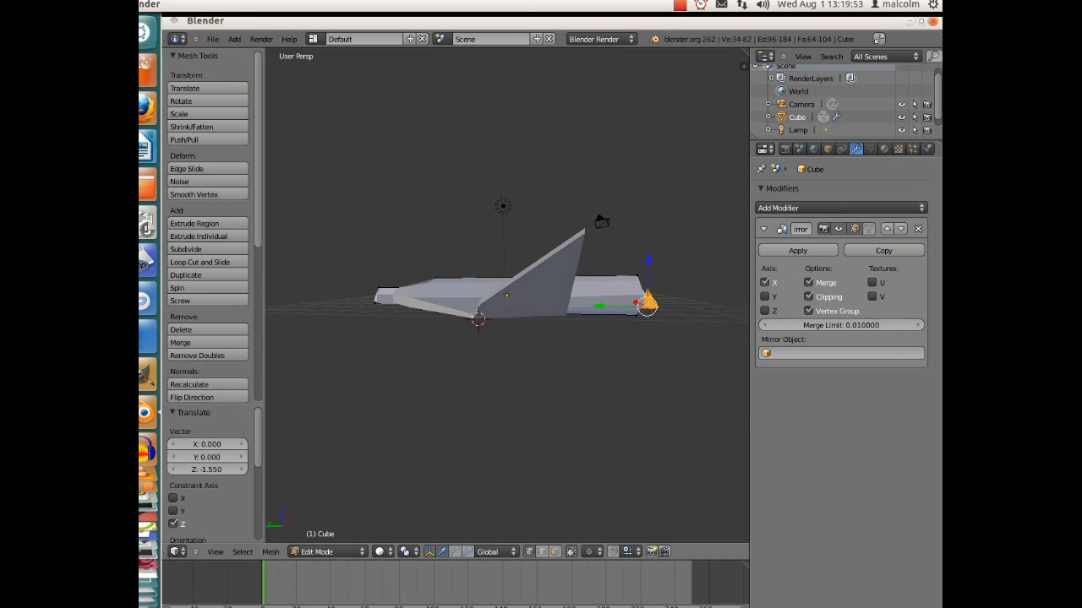
Step: Scale the cone by a further 0.86 or so and rotate it about -92° around X
key(s)
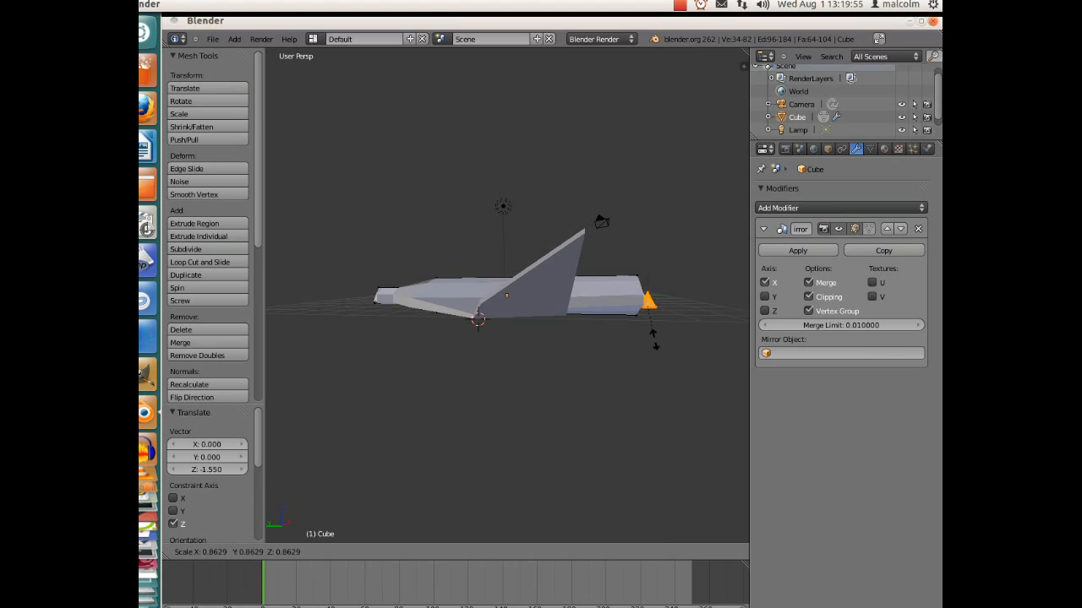
click(653, 337)
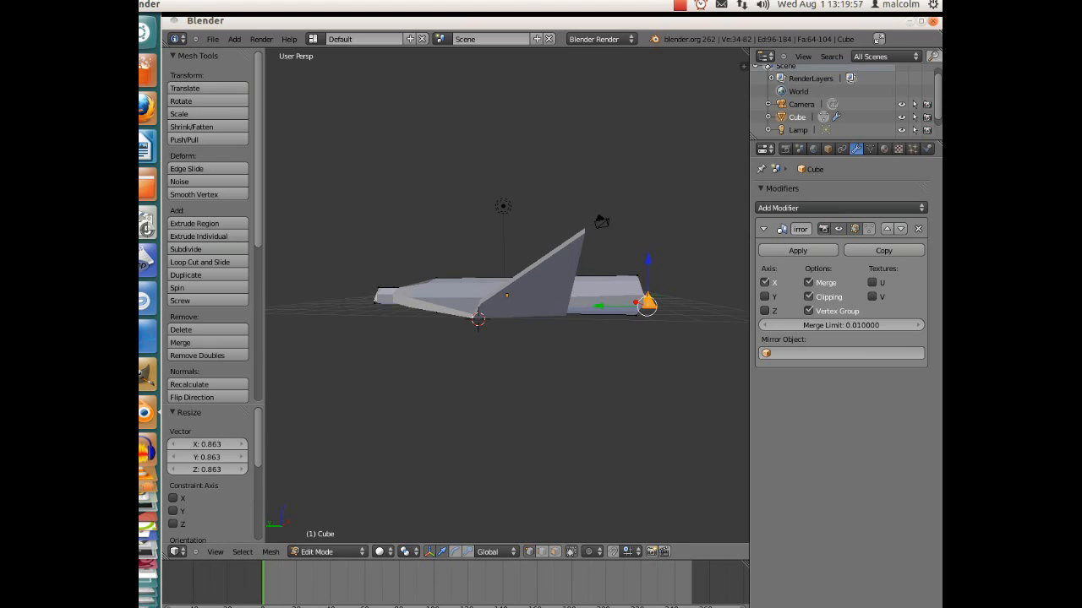
click(456, 552)
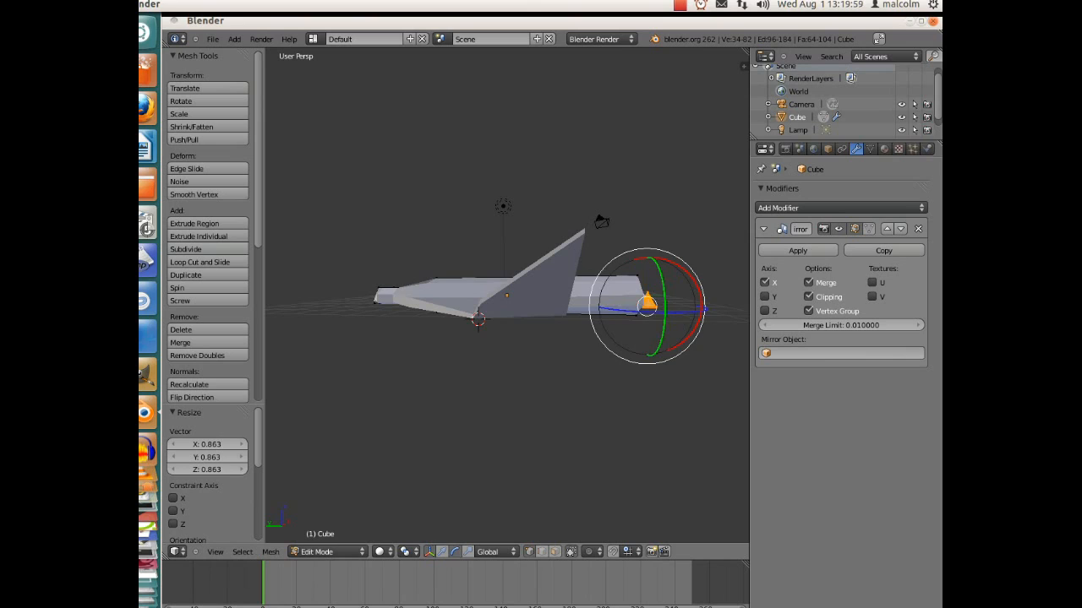
drag(695, 331, 681, 237)
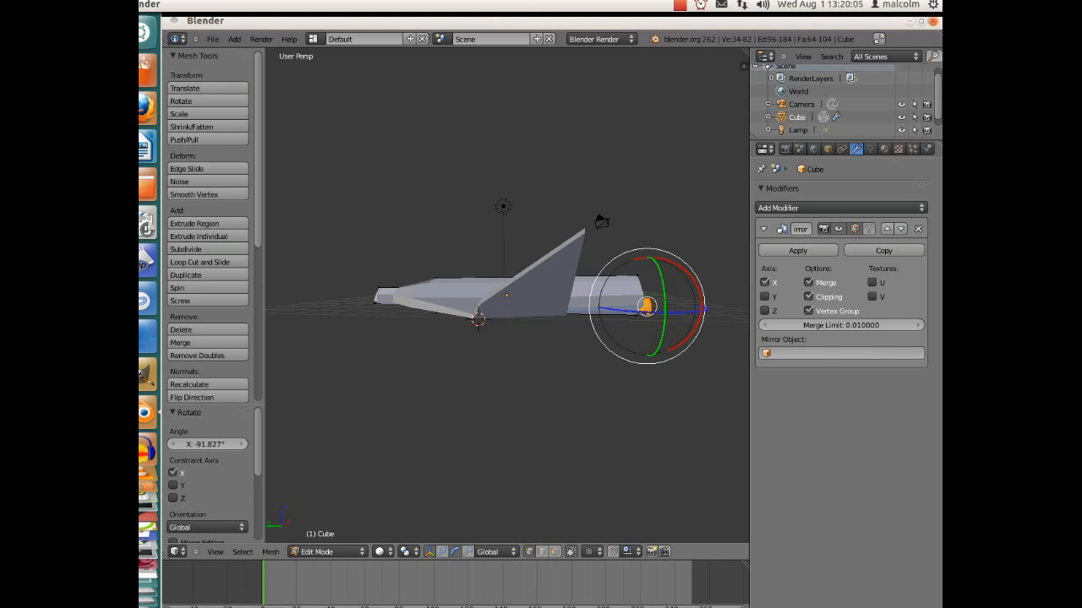
Step: Raise the rotated cone about 0.35 along Z against the hull's rear face
click(442, 552)
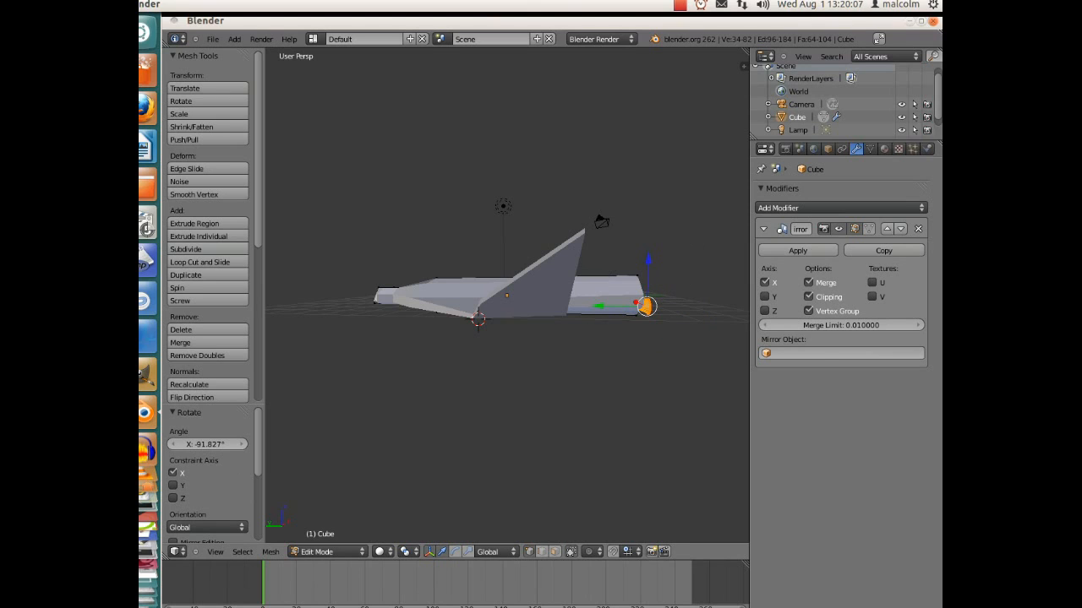
middle_drag(541, 364, 439, 390)
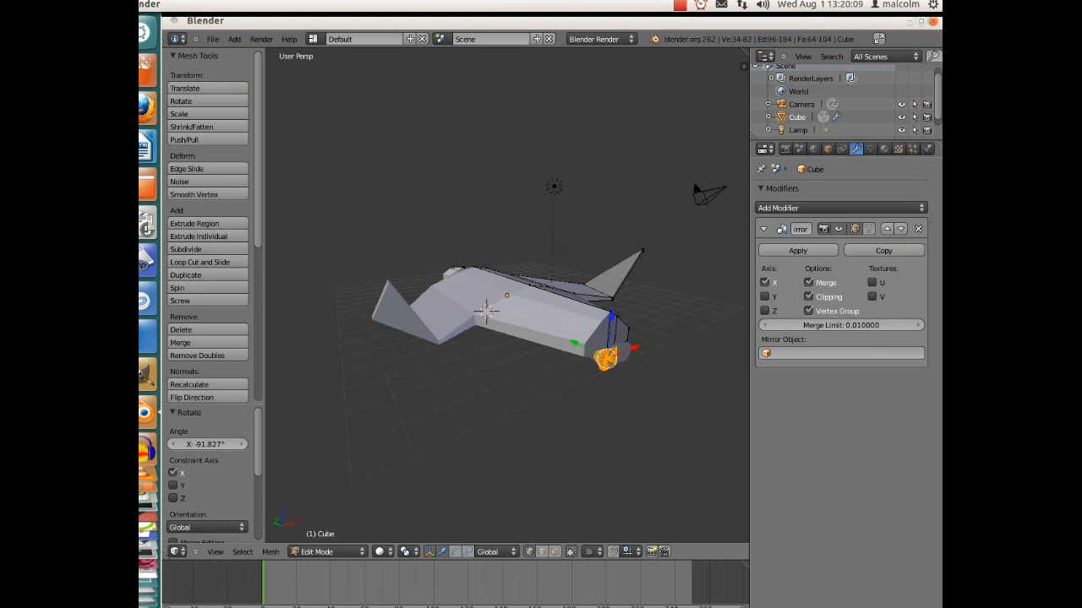
drag(612, 316, 613, 305)
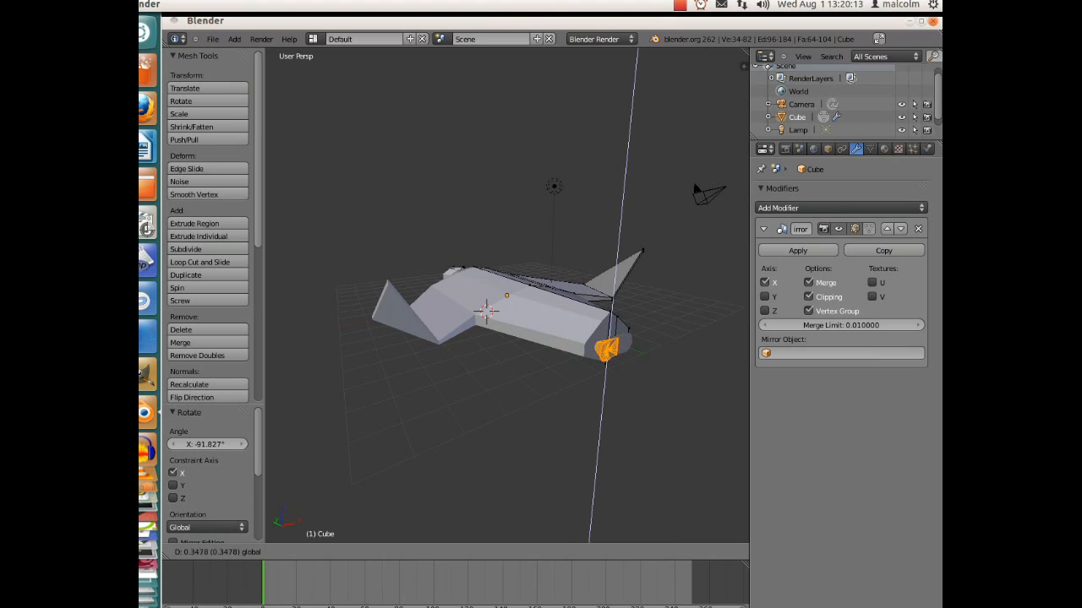
drag(613, 306, 613, 305)
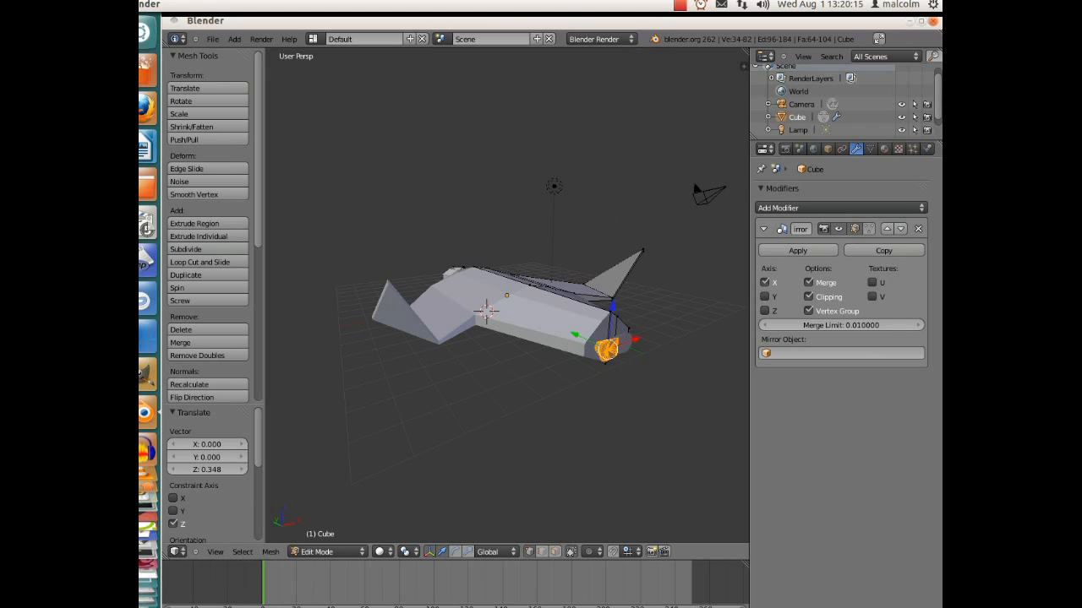
middle_drag(613, 305, 273, 341)
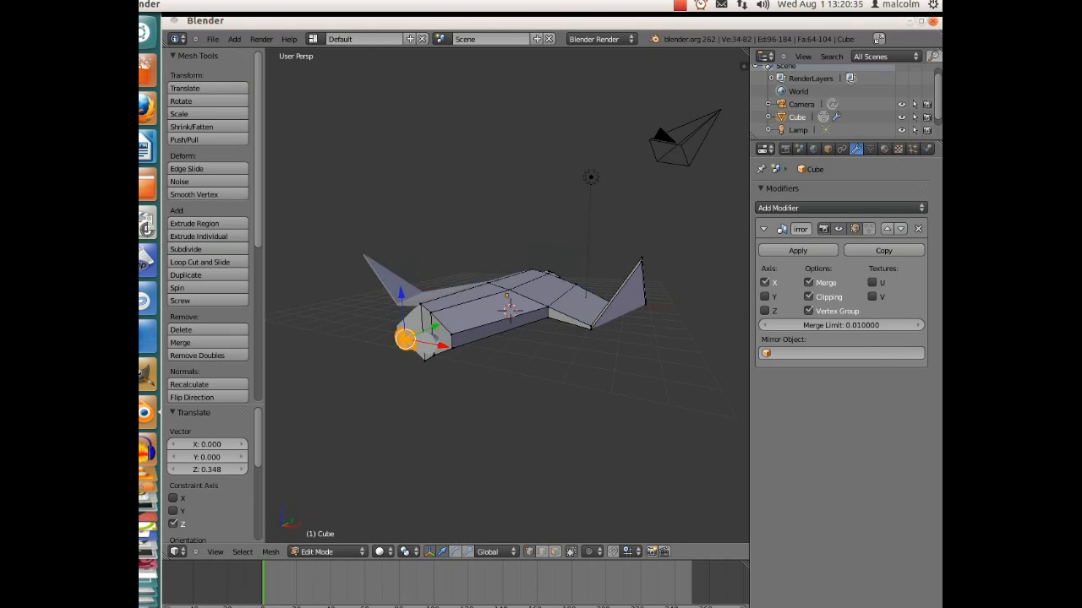
Step: Lower the top centre vertex at the hull's rear end about 0.61 along Z
right_click(420, 304)
key(g)
key(z)
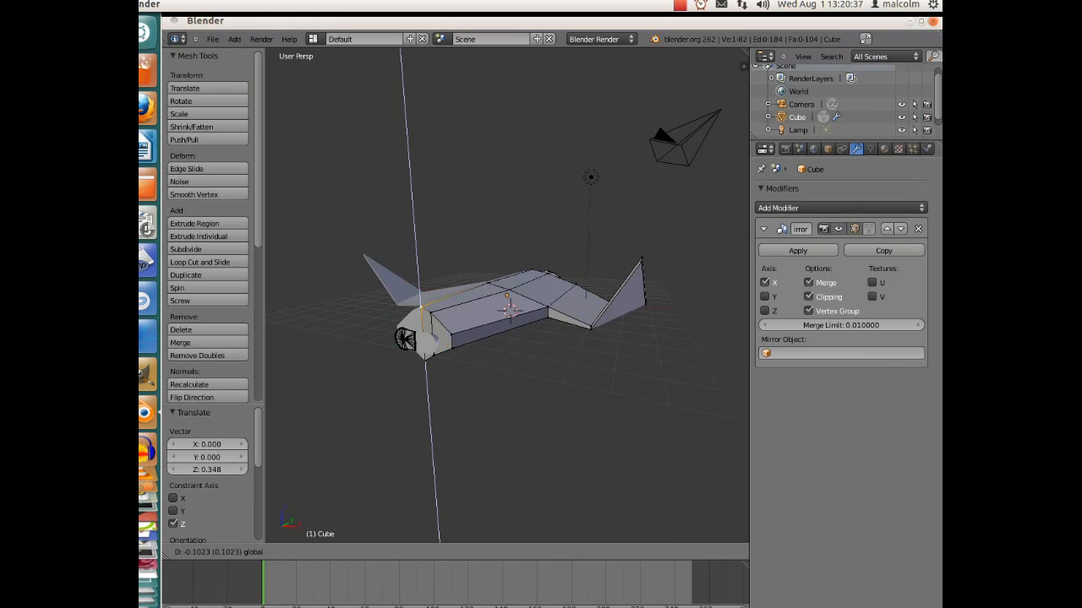
key(Return)
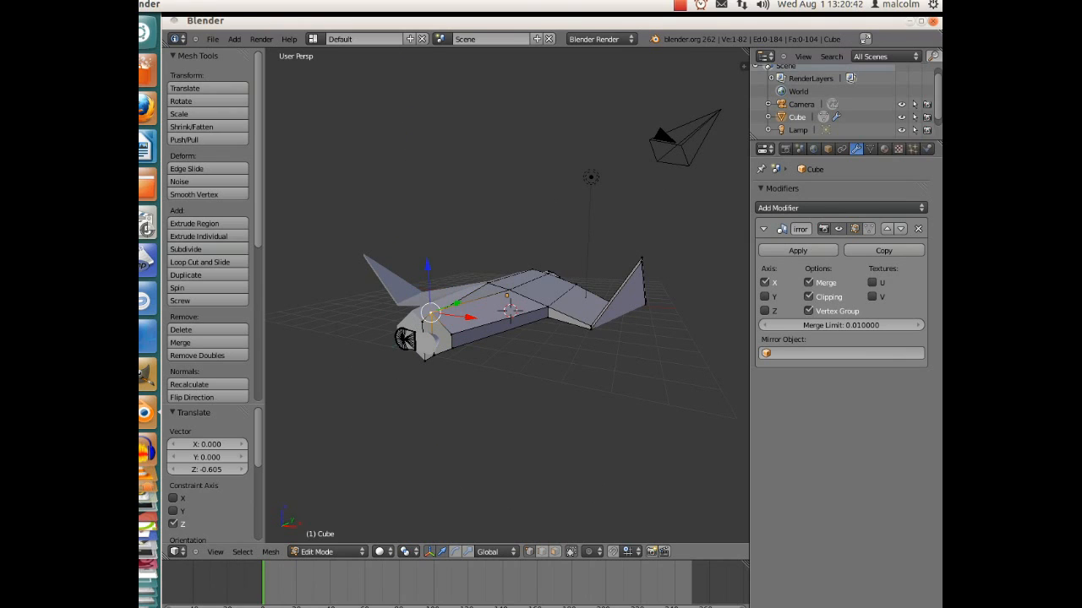
Step: Lower the selected inner top vertex at the hull's rear end about 0.53 along Z
key(g)
key(z)
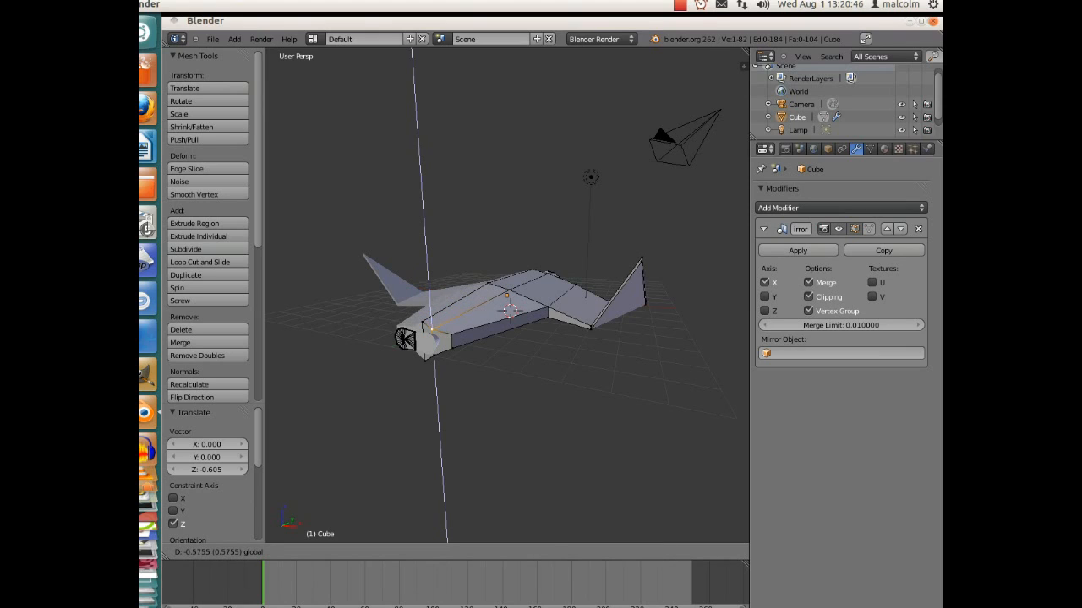
key(Return)
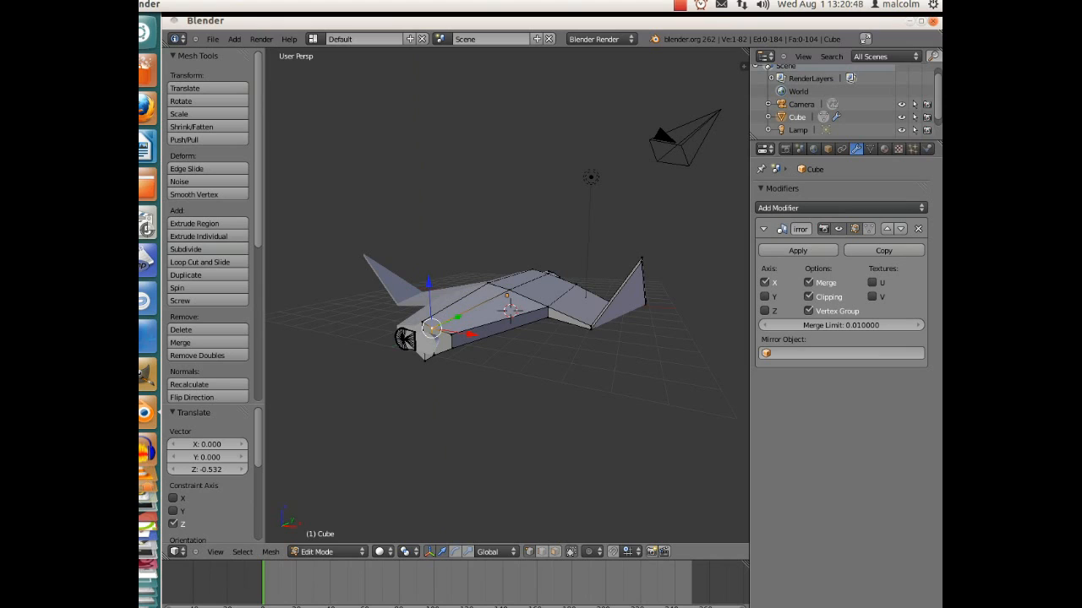
Step: Lower the upper outer vertex at the hull's rear end about 0.27 along Z and raise the vertex beneath it about 0.08
right_click(451, 336)
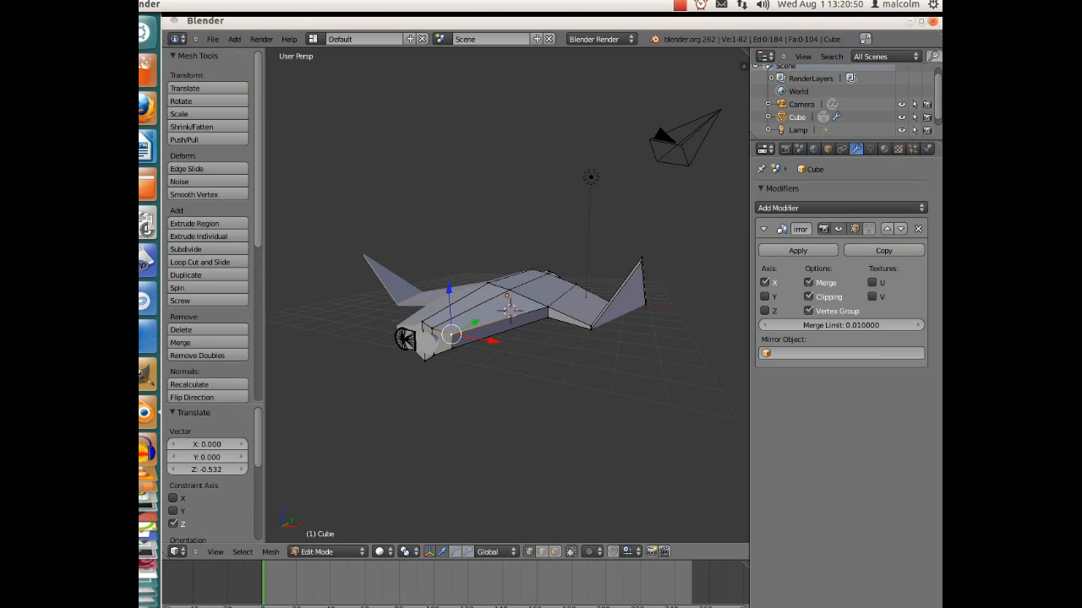
key(g)
key(z)
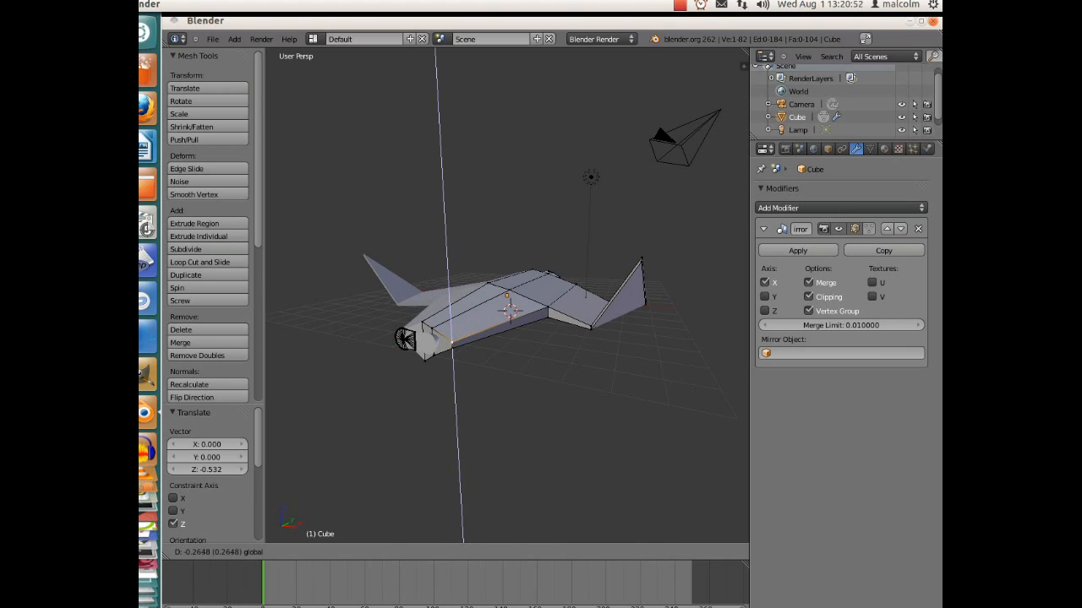
key(Return)
right_click(452, 348)
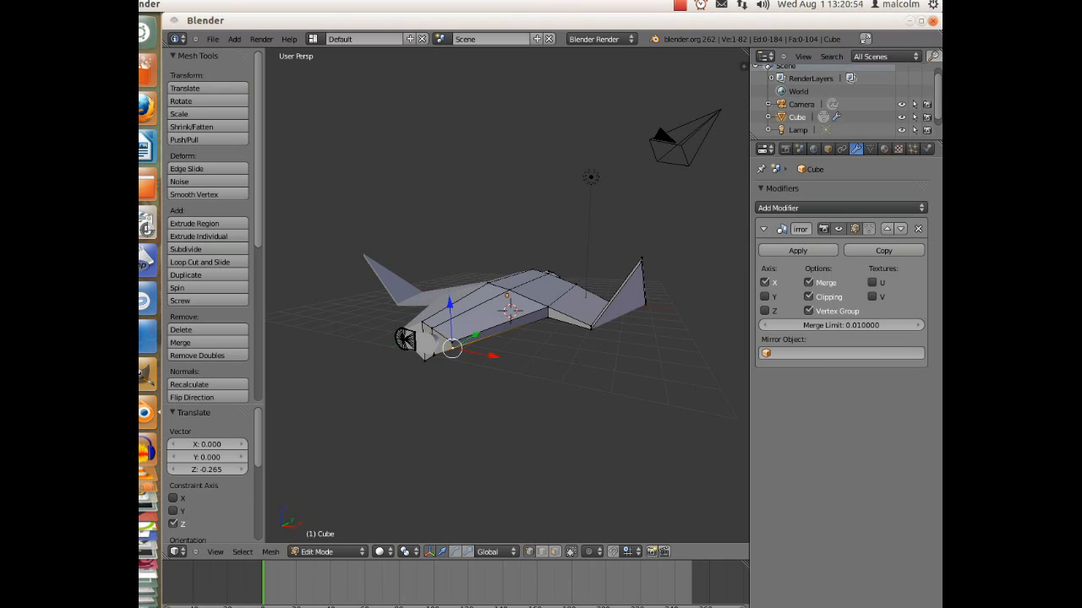
key(g)
key(z)
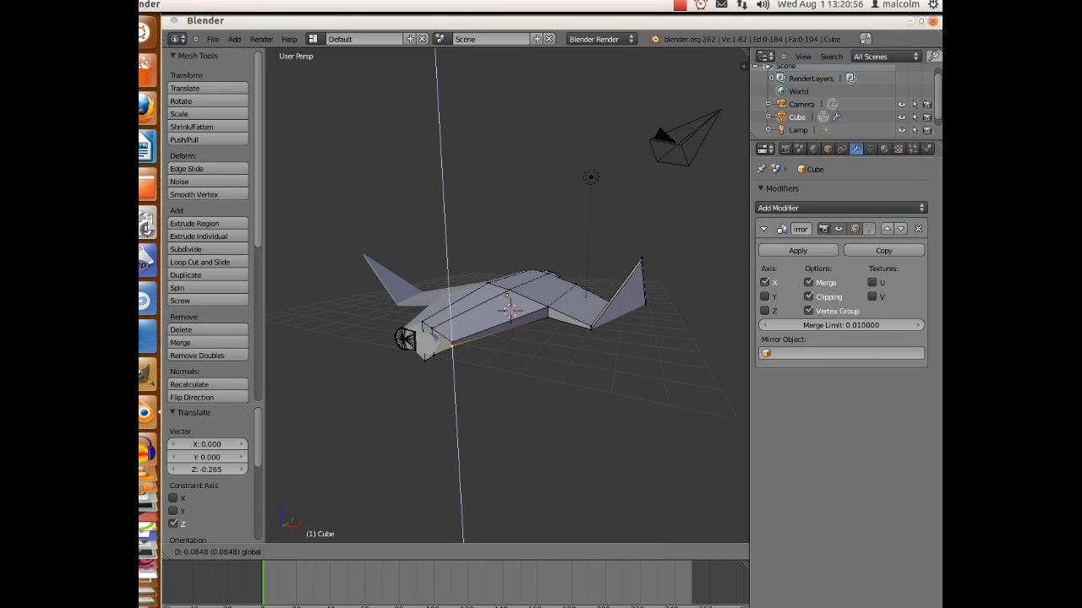
drag(449, 305, 450, 302)
Step: Add a Subdivision Surface modifier to the spacecraft and set its View subdivisions to 2
middle_drag(456, 321, 709, 343)
middle_drag(280, 333, 268, 372)
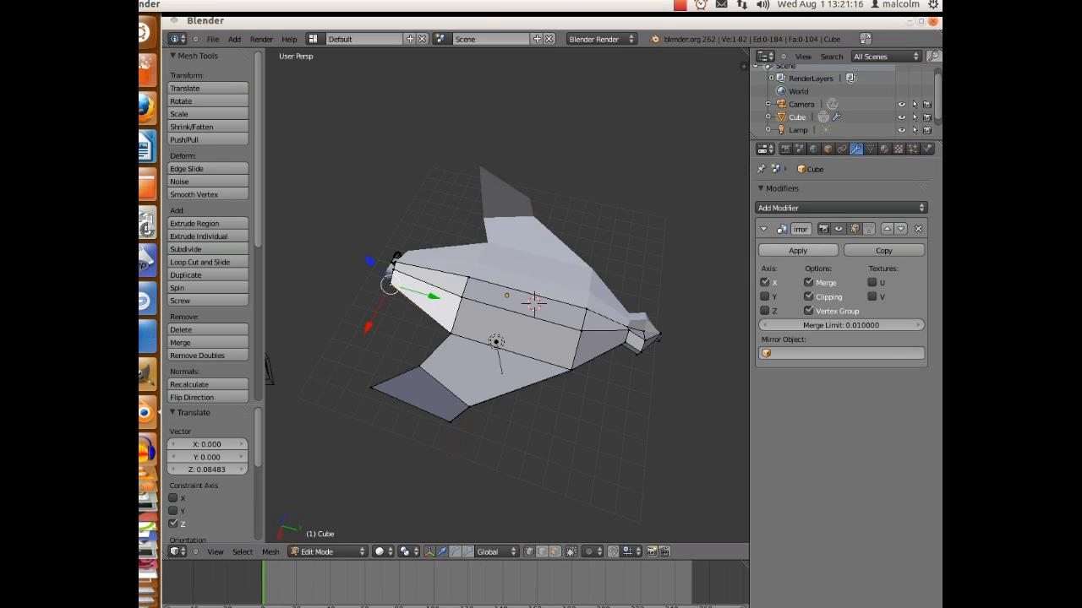
click(840, 207)
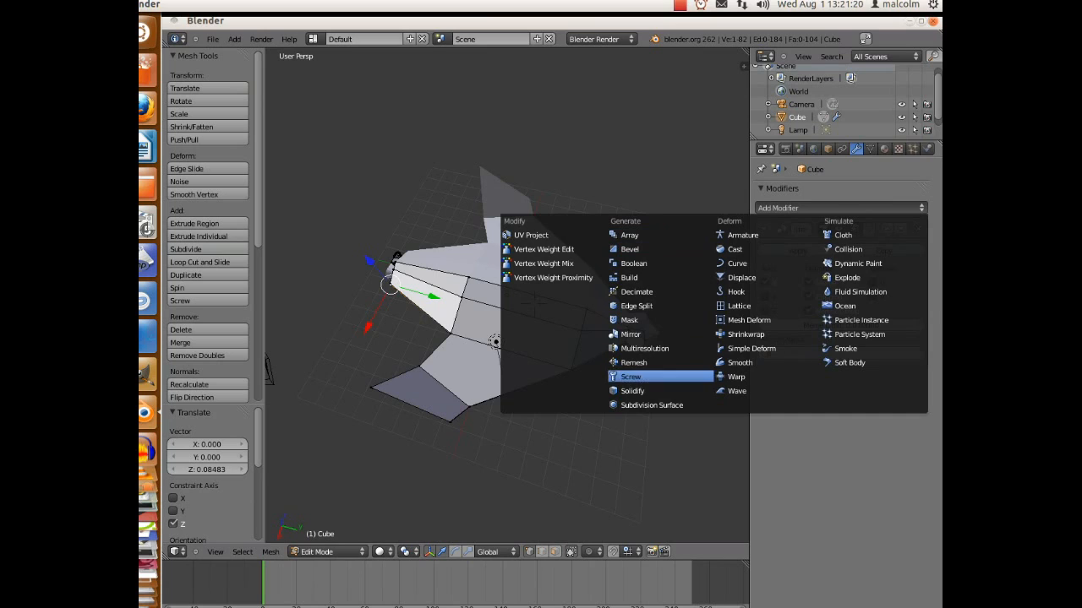
click(651, 405)
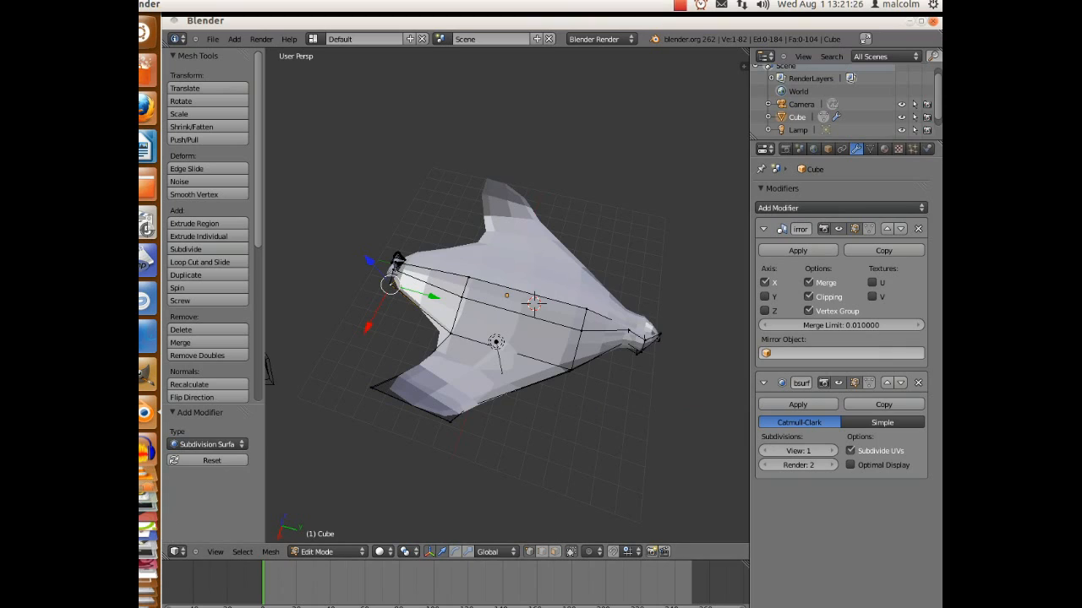
click(834, 450)
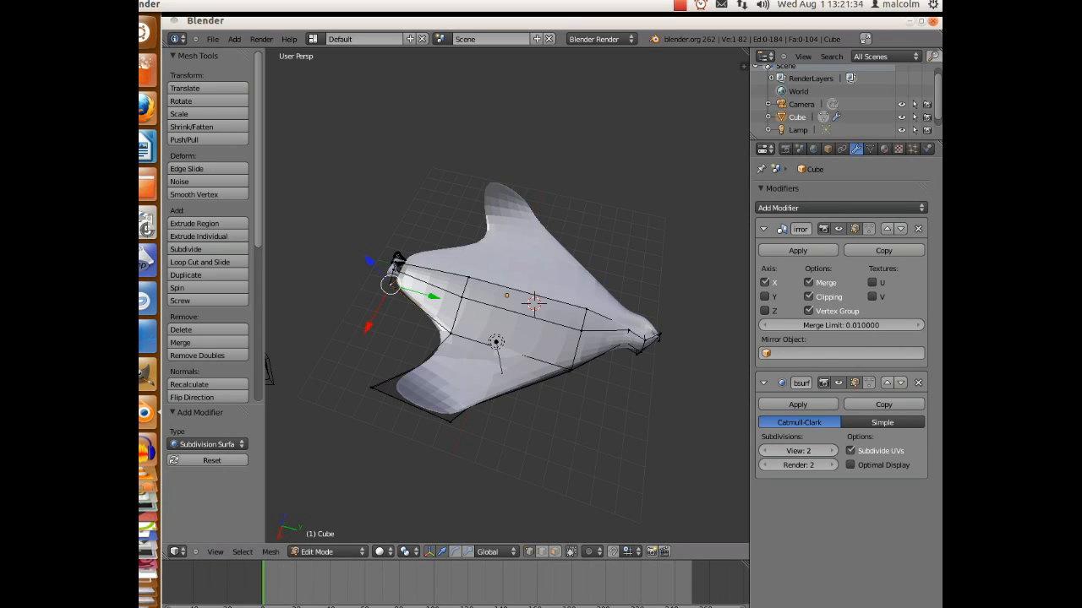
Step: Apply the Mirror modifier in Object Mode and return to Edit Mode
middle_drag(507, 338, 549, 338)
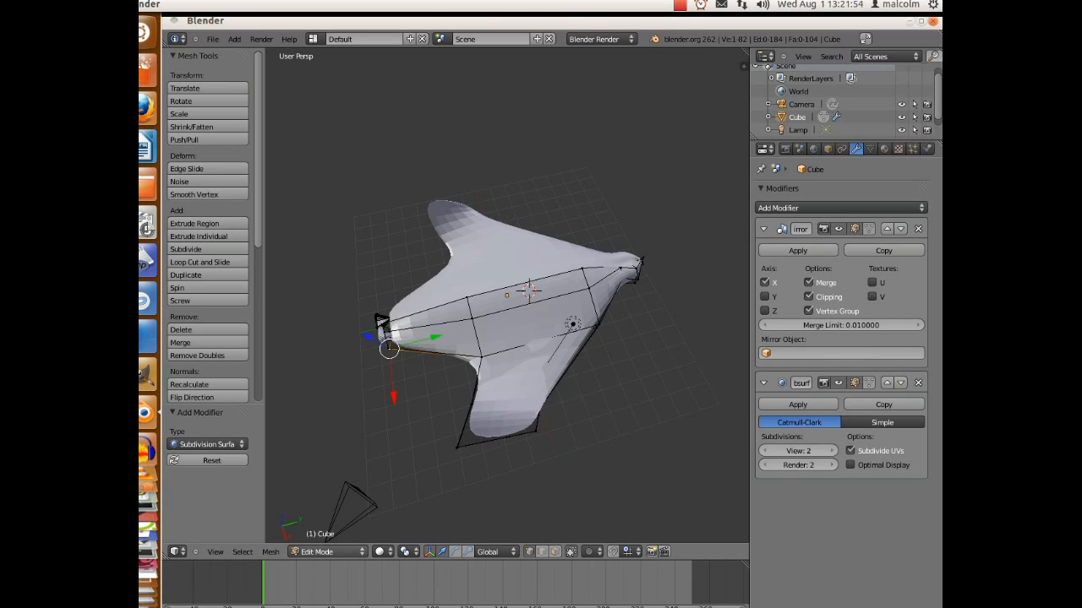
click(328, 552)
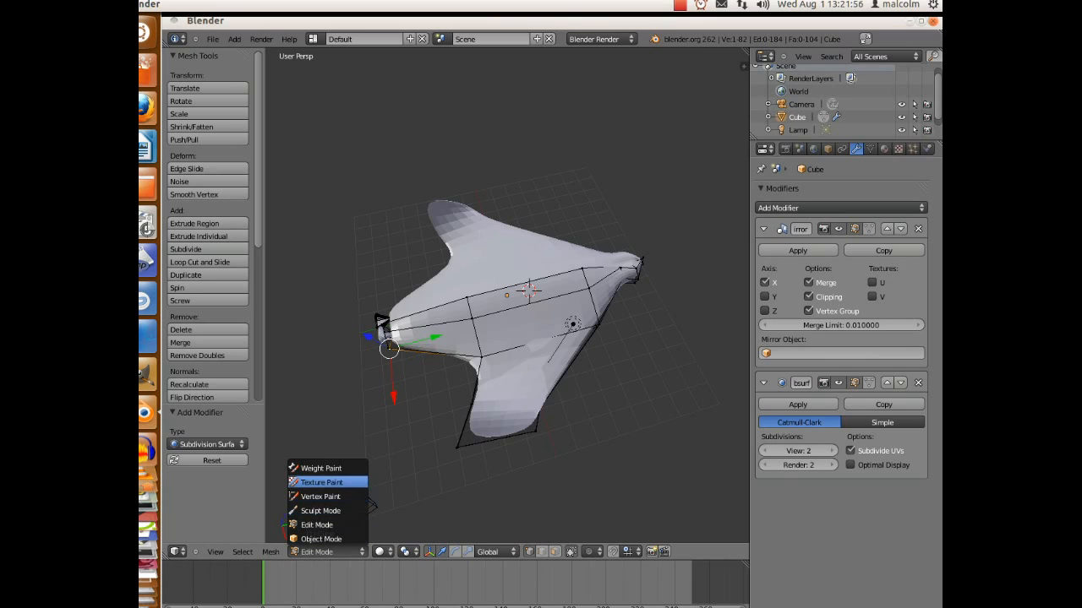
click(326, 539)
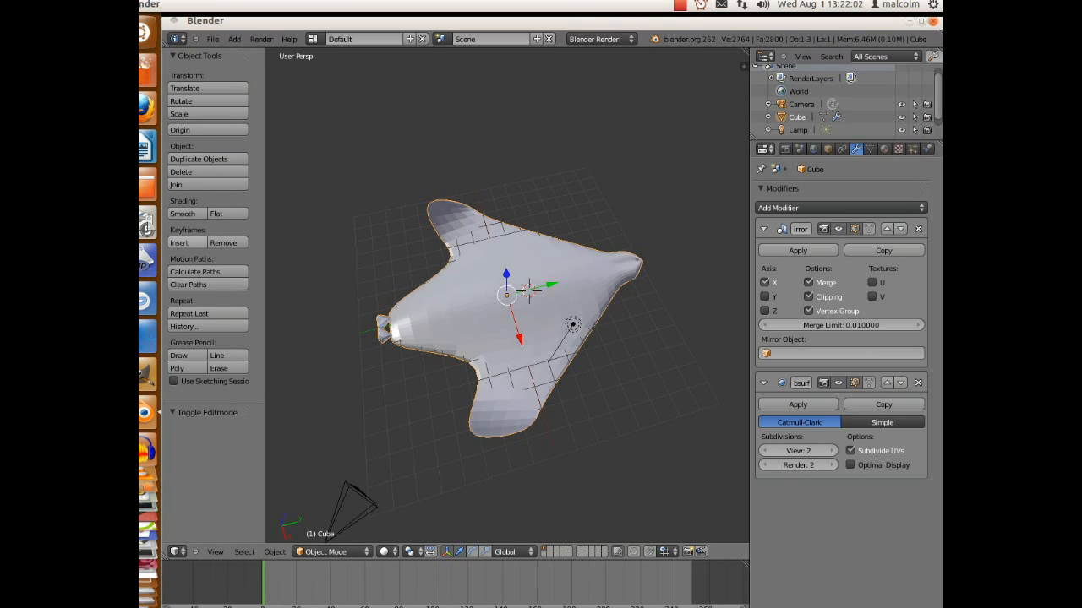
click(179, 243)
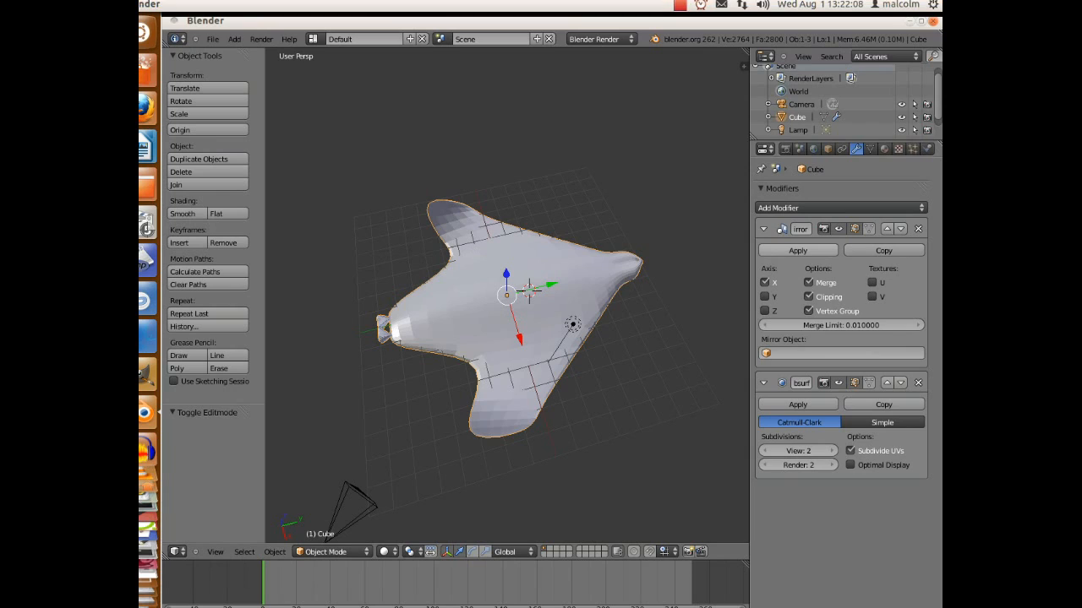
click(798, 250)
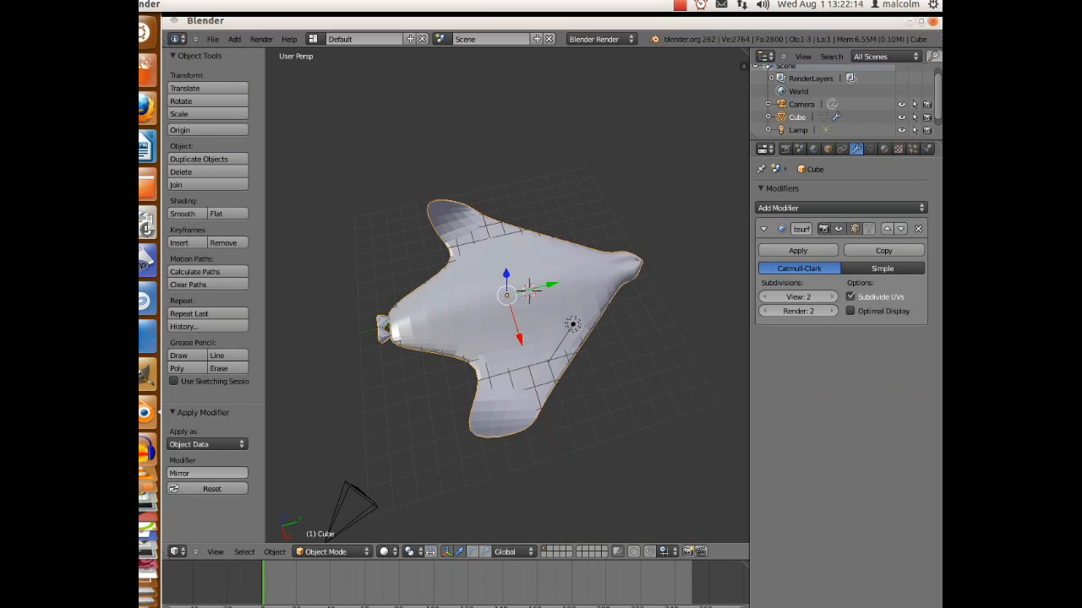
click(329, 552)
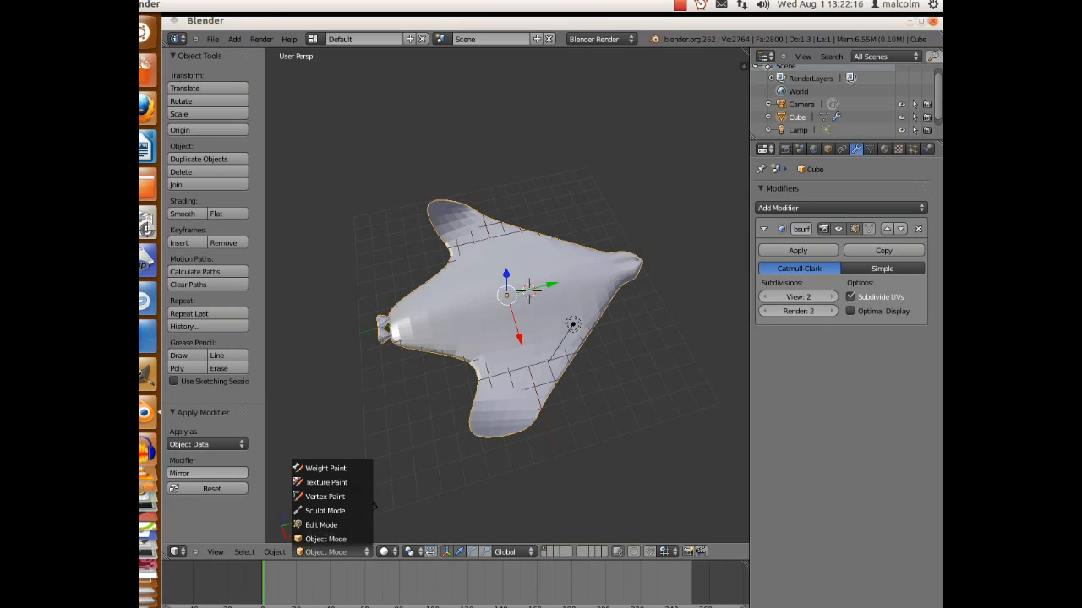
click(328, 525)
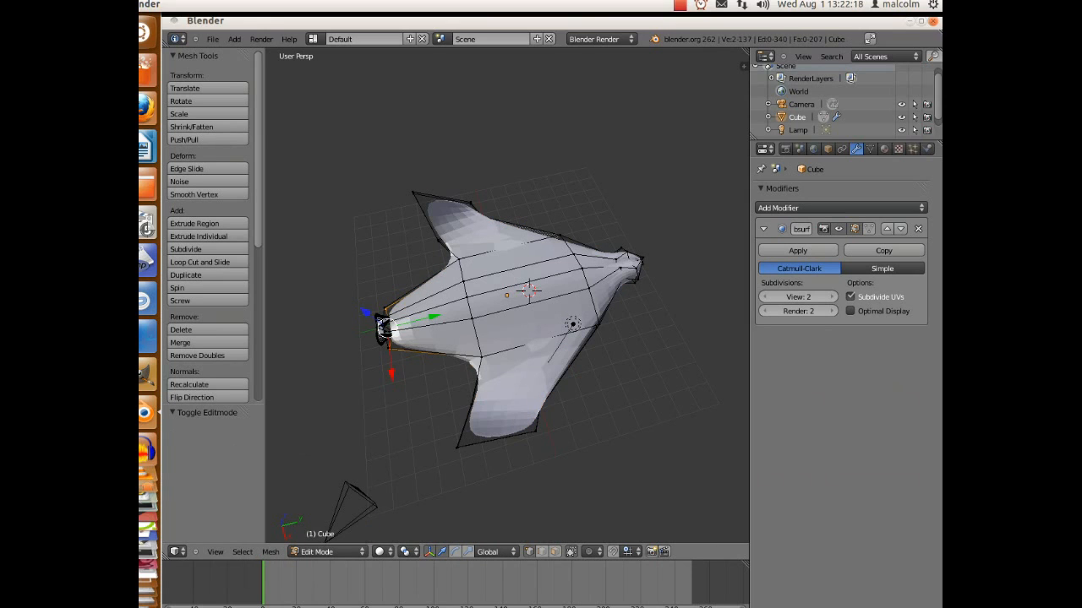
Step: Try a loop cut across one wing, slid towards the upturned wingtip, and undo it
click(199, 262)
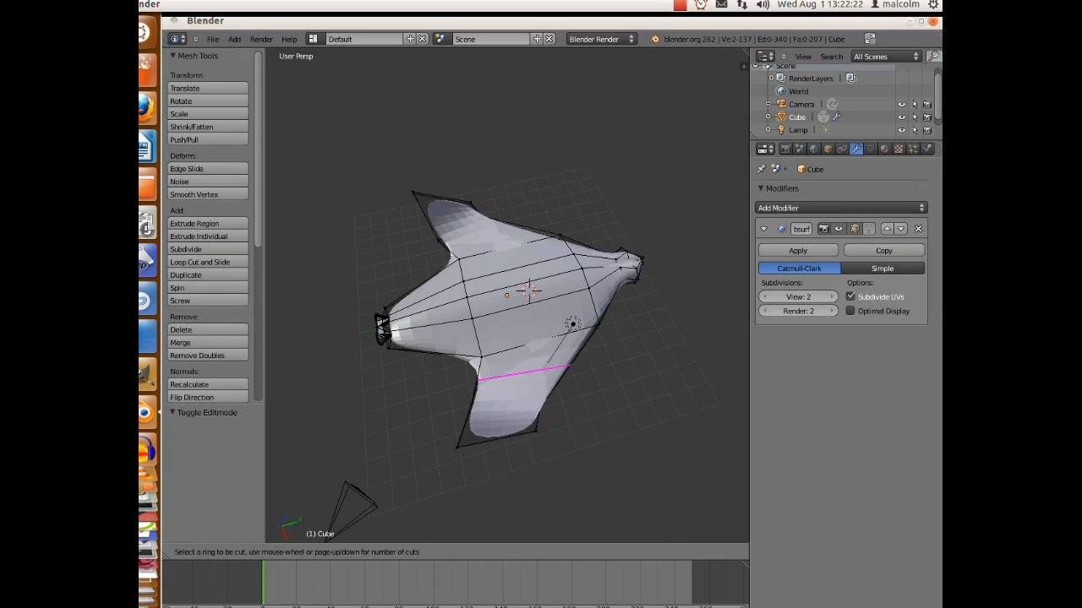
click(507, 379)
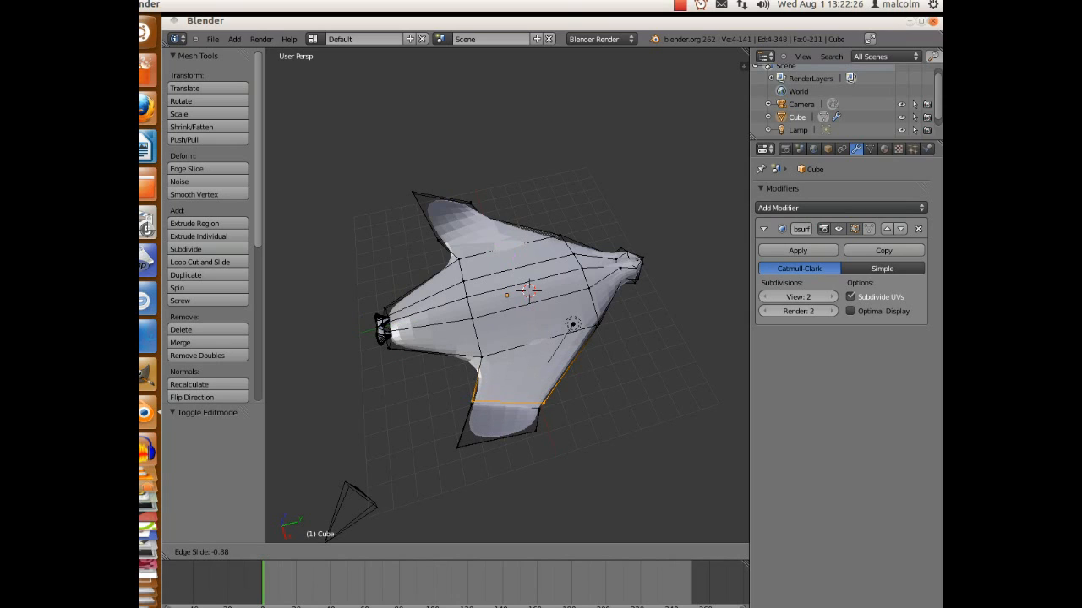
key(Return)
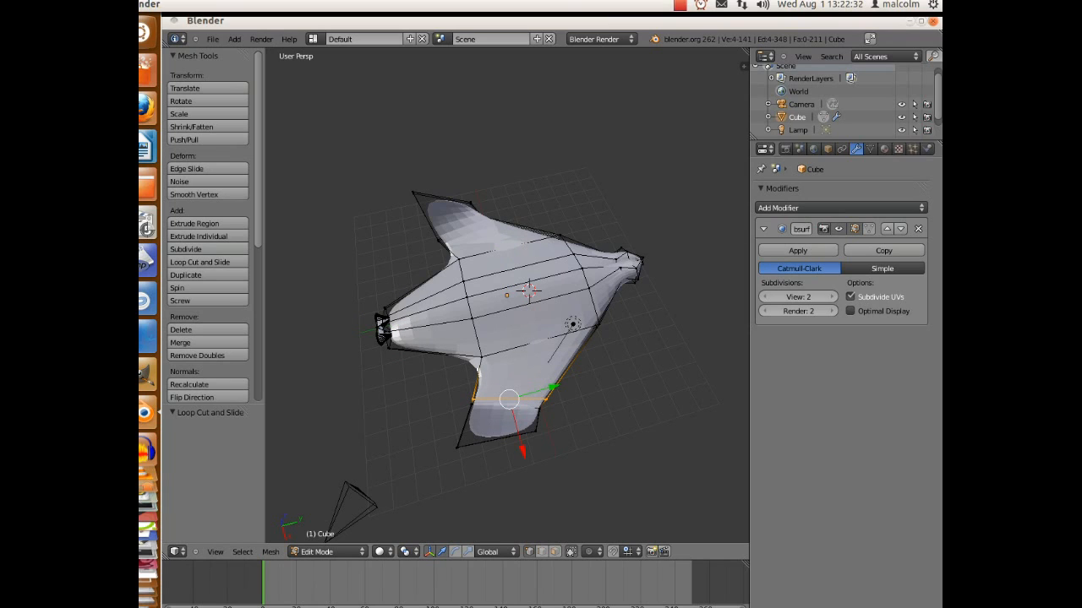
key(ctrl+z)
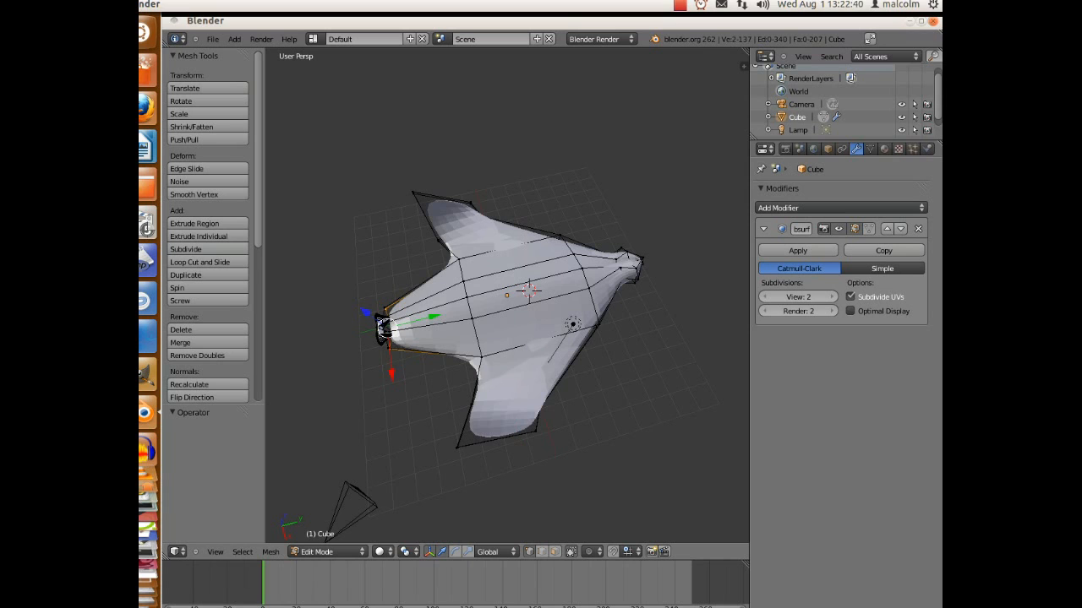
Step: Change the diffuse colour of the spacecraft's material to a pale peach
middle_drag(515, 372, 493, 236)
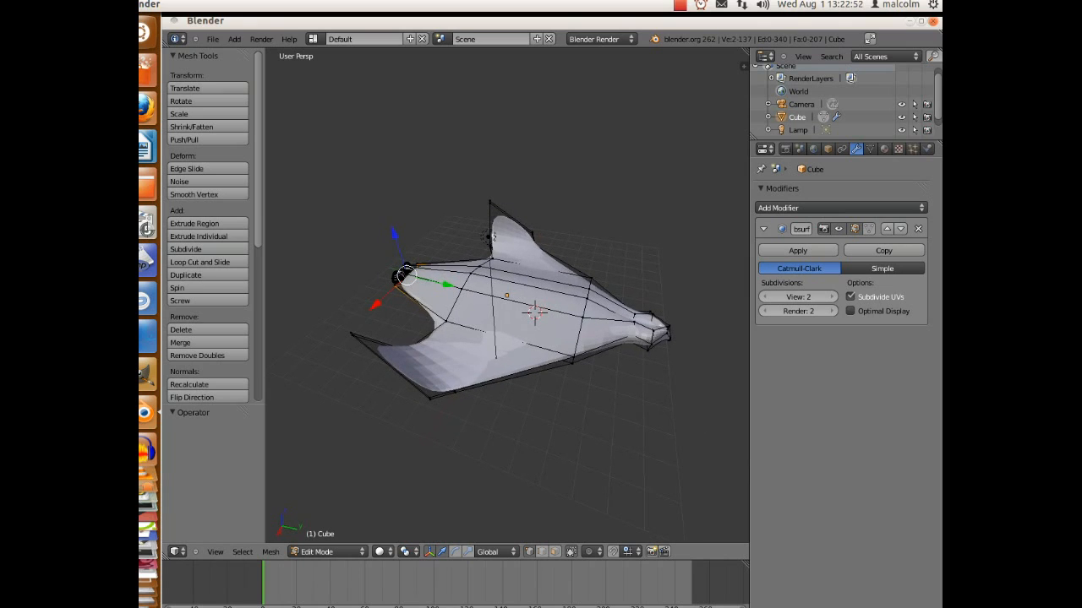
click(884, 148)
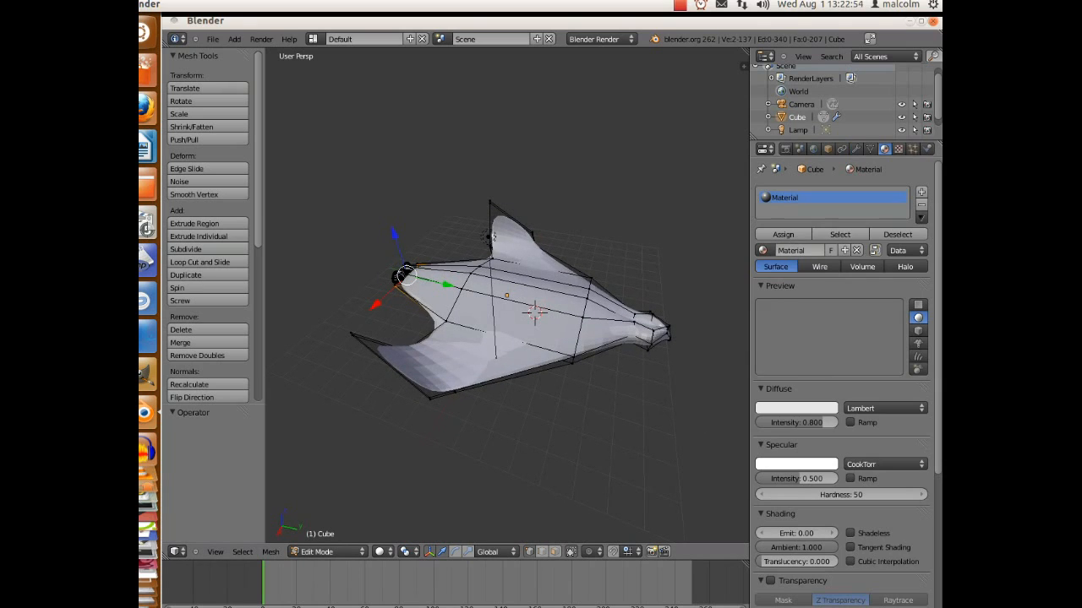
click(796, 408)
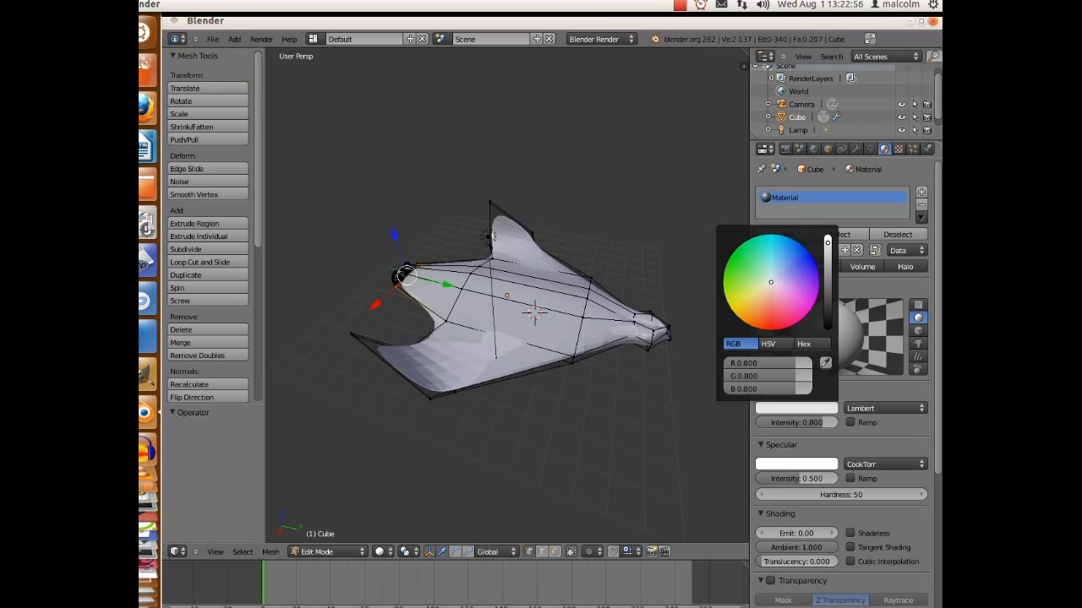
click(765, 298)
drag(765, 299, 762, 304)
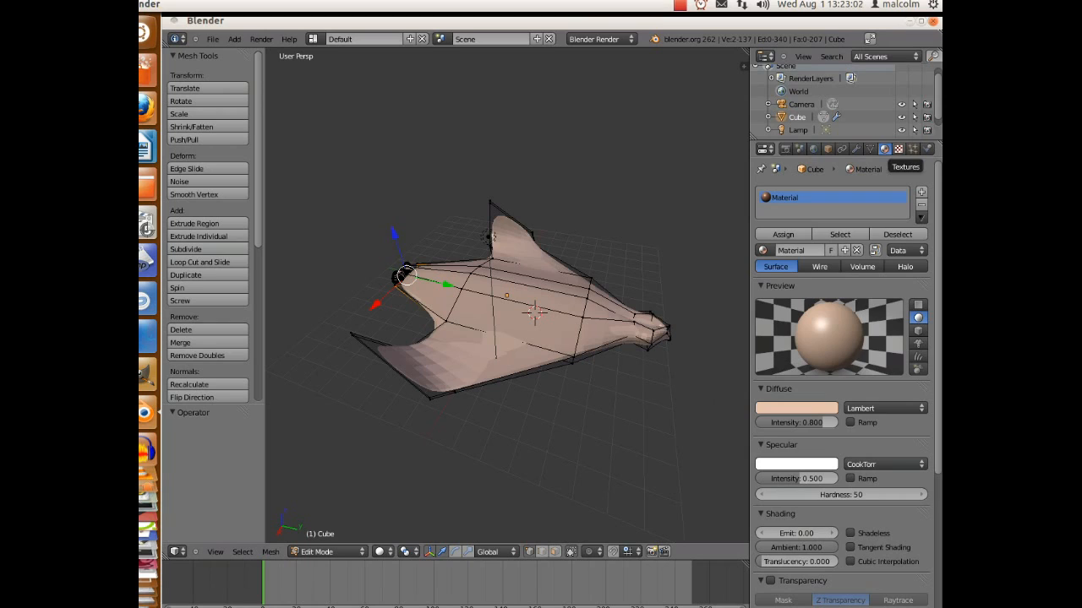
Step: Set the type of the material's texture Tex to Image or Movie
click(899, 149)
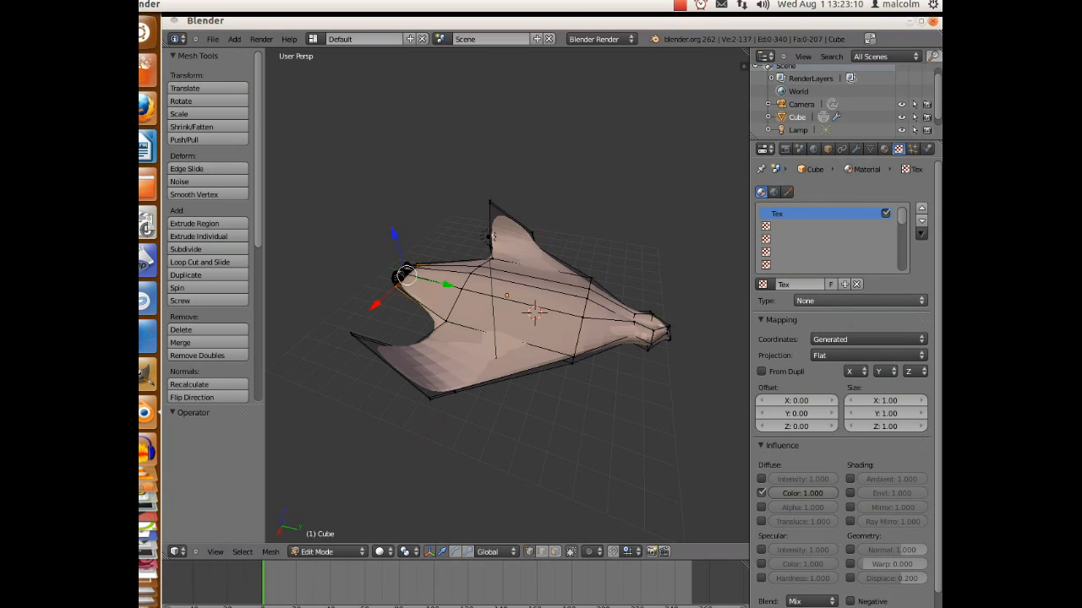
click(845, 300)
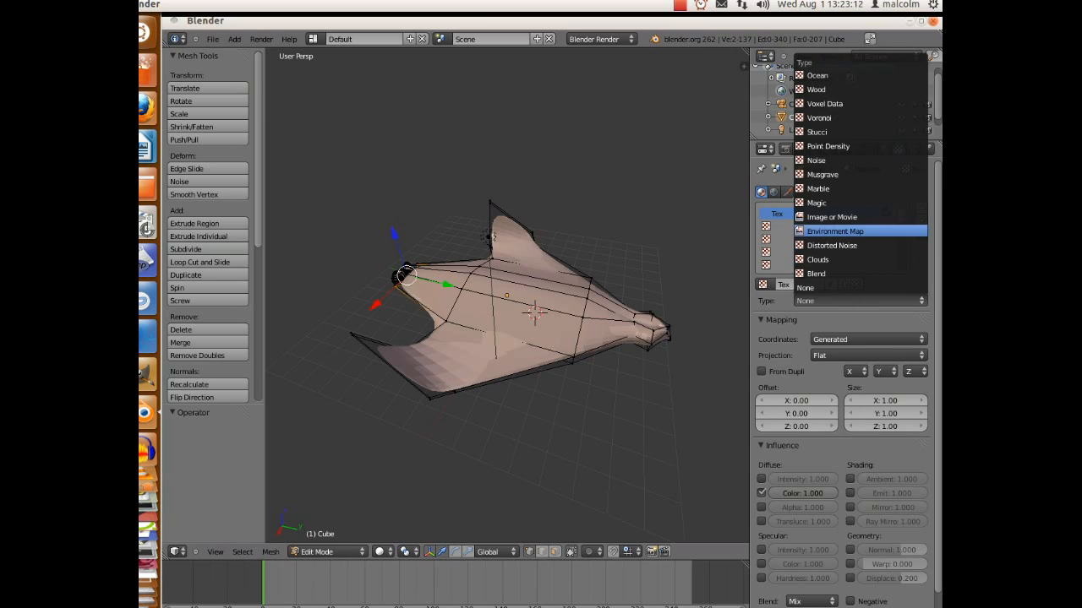
click(832, 217)
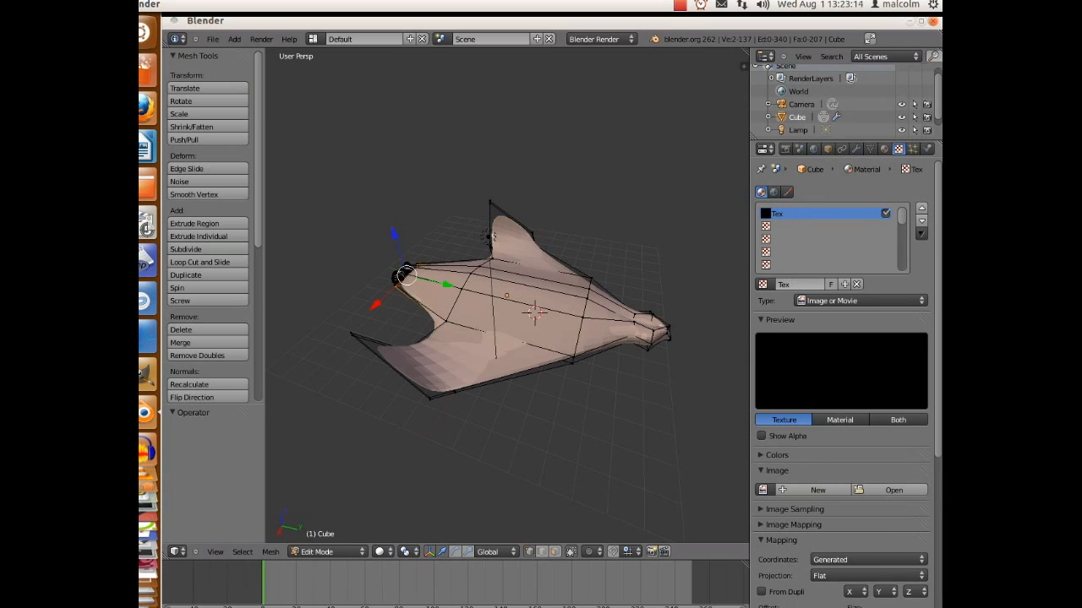
Step: Load Spaceship_Texture.jpg from the 3d folder as the texture image and preview both texture and material
click(894, 490)
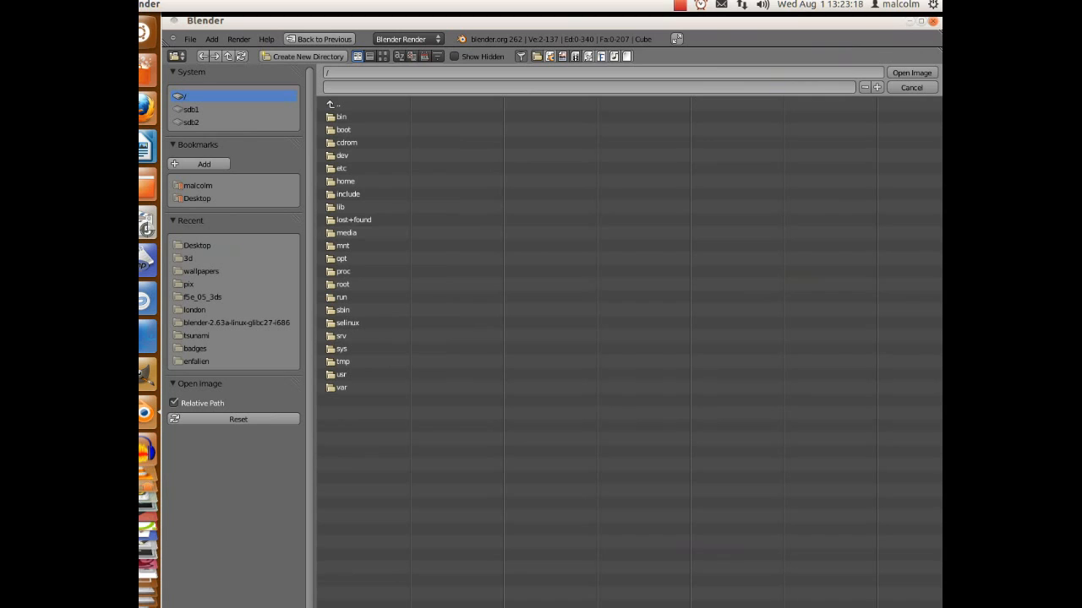
click(187, 258)
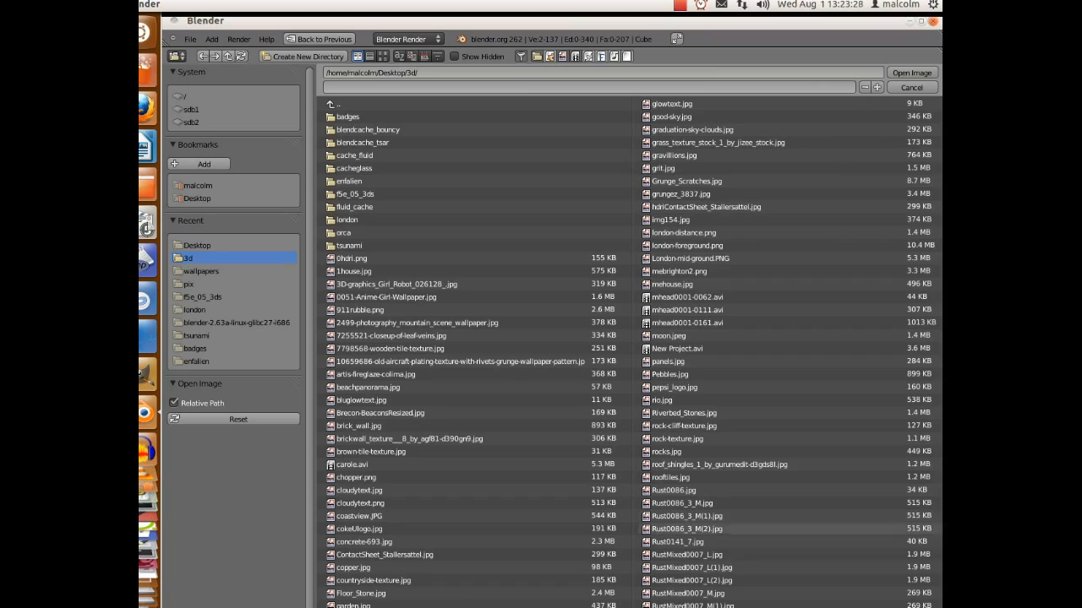
drag(473, 20, 494, 3)
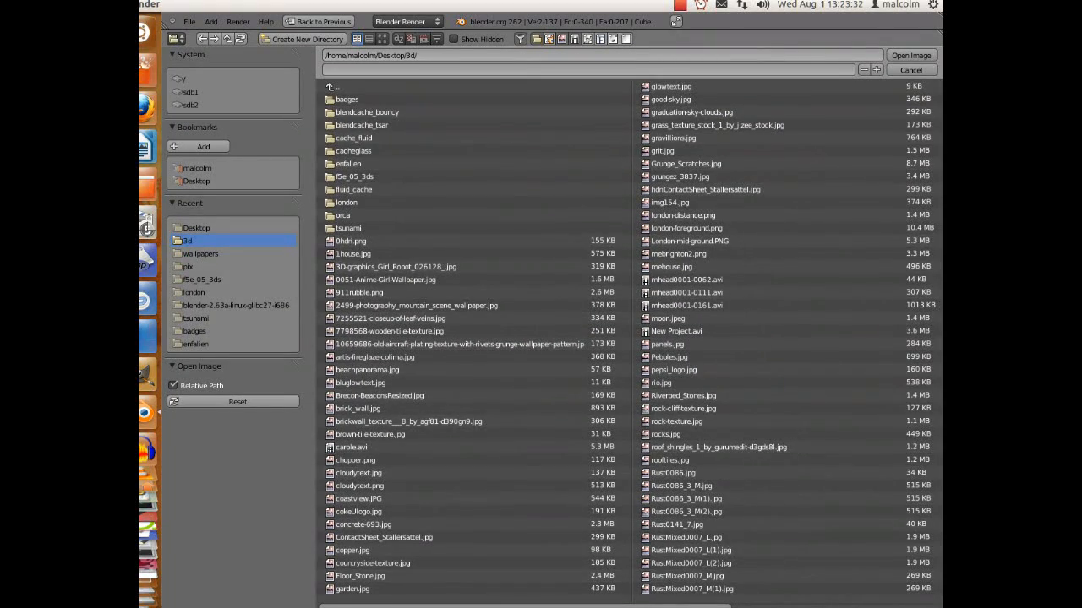
scroll(630, 338, down, 5)
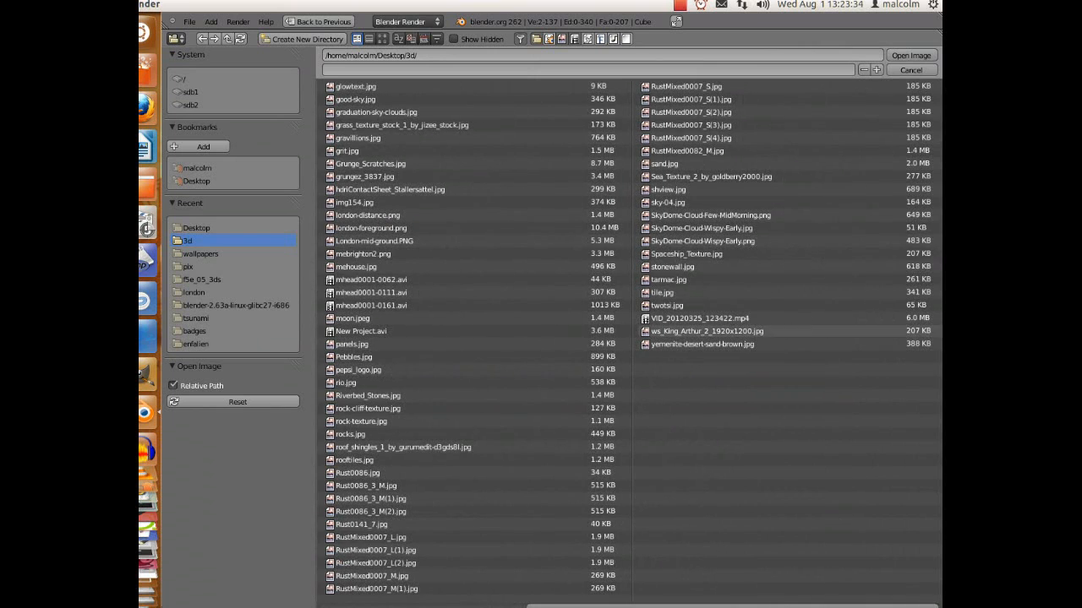
click(686, 254)
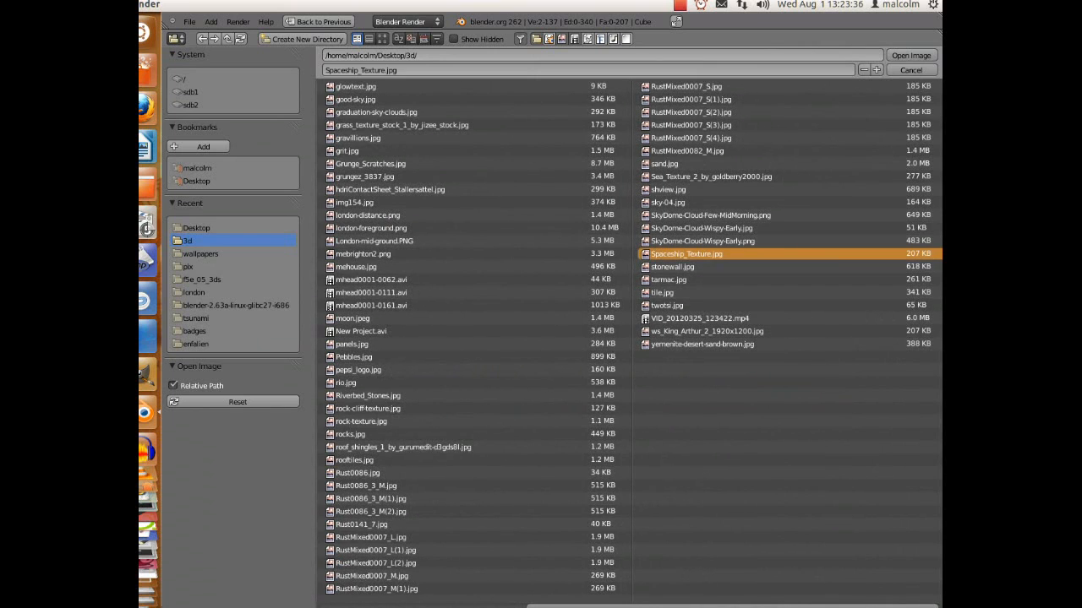
click(911, 56)
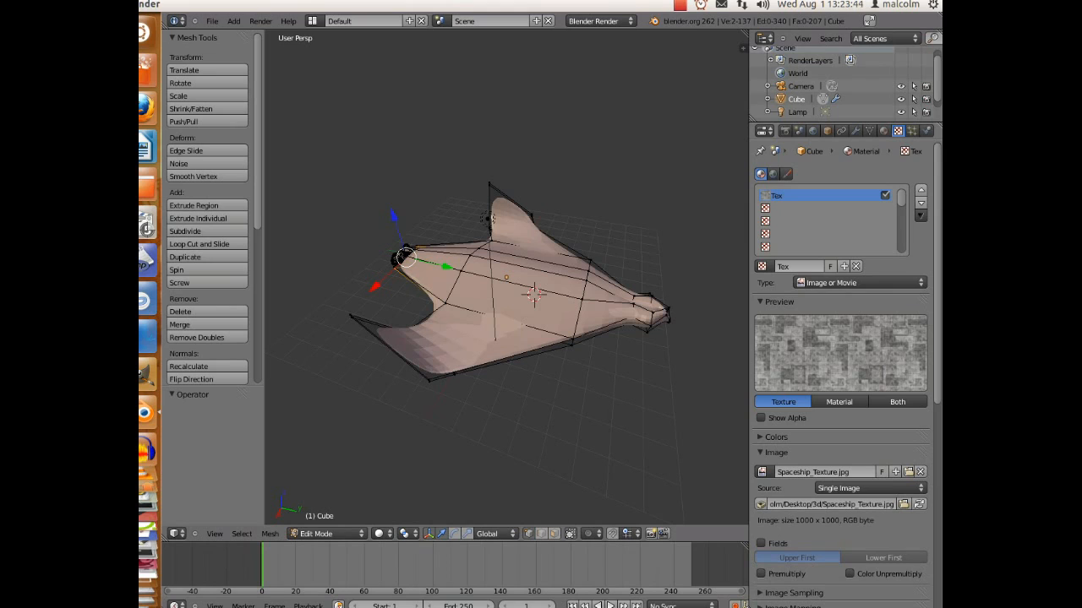
click(898, 401)
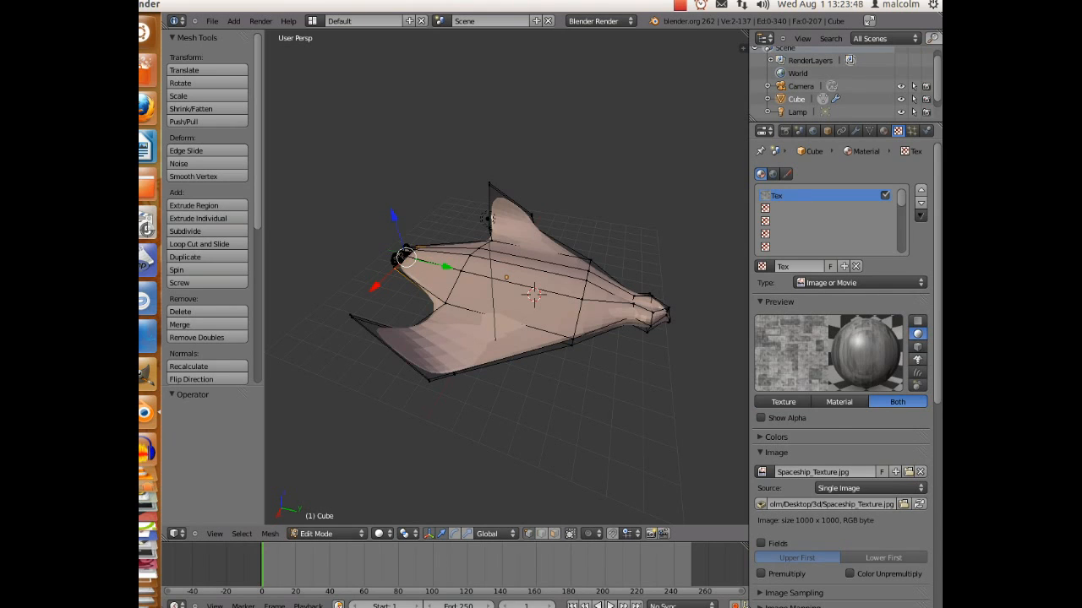
Step: Compare the Flat and Cube preview shapes for the texture and material, leaving the preview on Flat
click(918, 322)
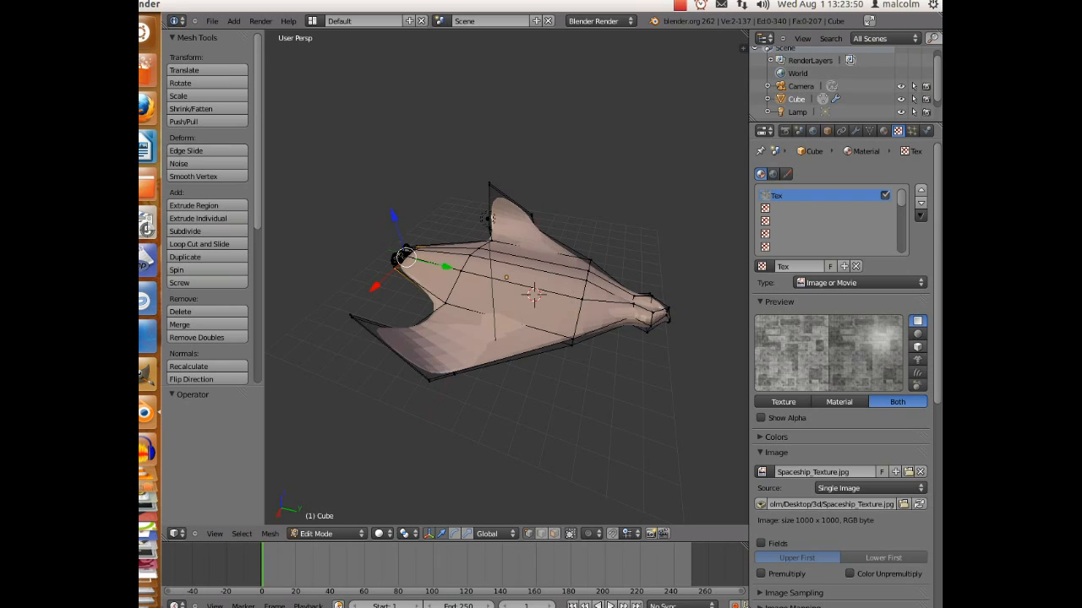
click(918, 347)
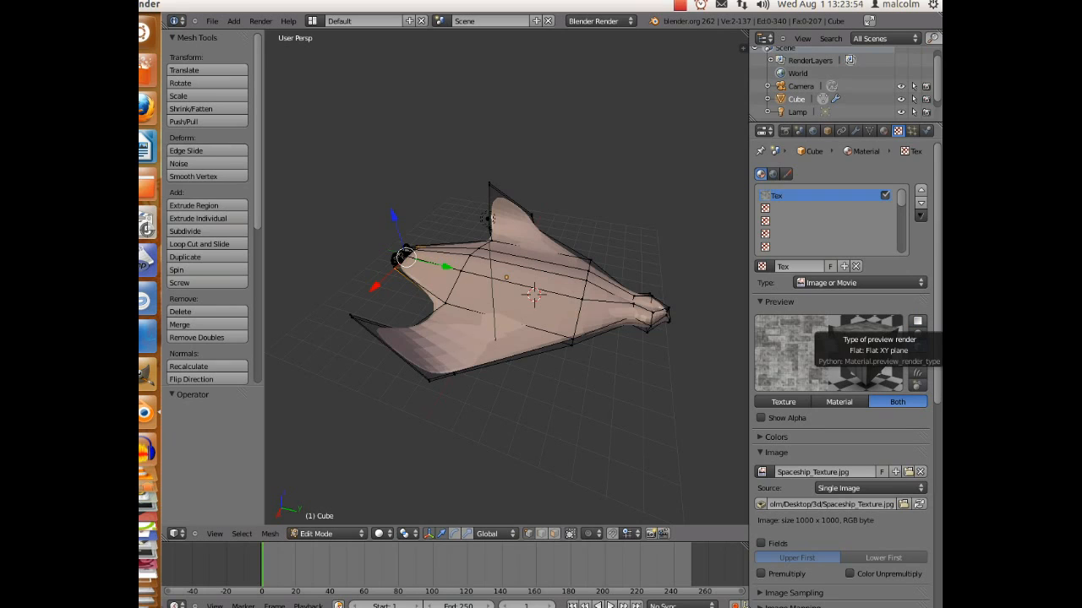
click(918, 321)
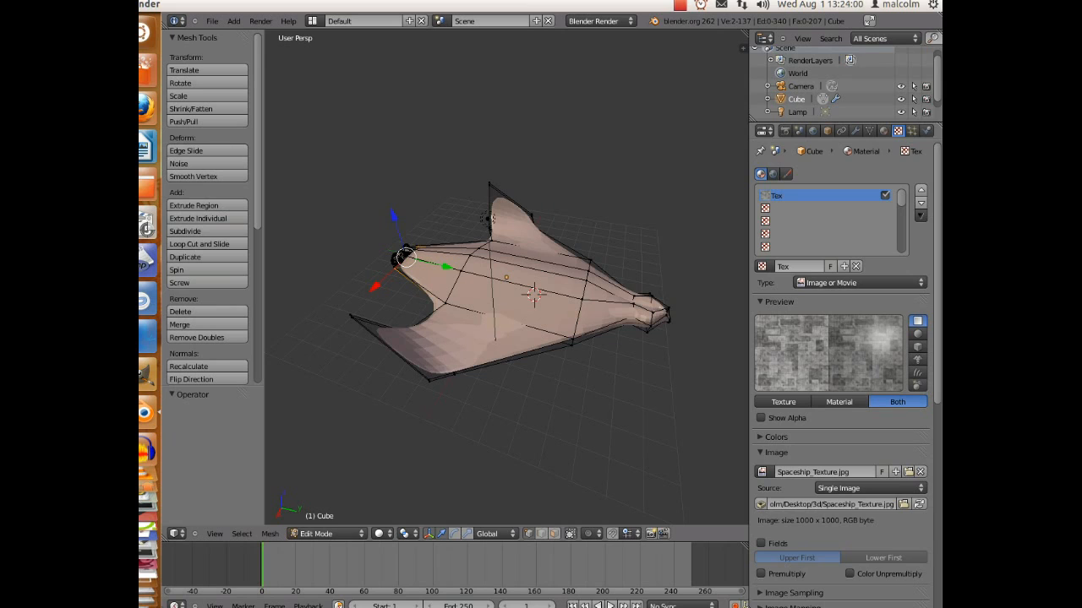
Step: Set the texture's influence to Color 0.390 and enabled Normal 0.151, and render the image
scroll(843, 372, down, 1)
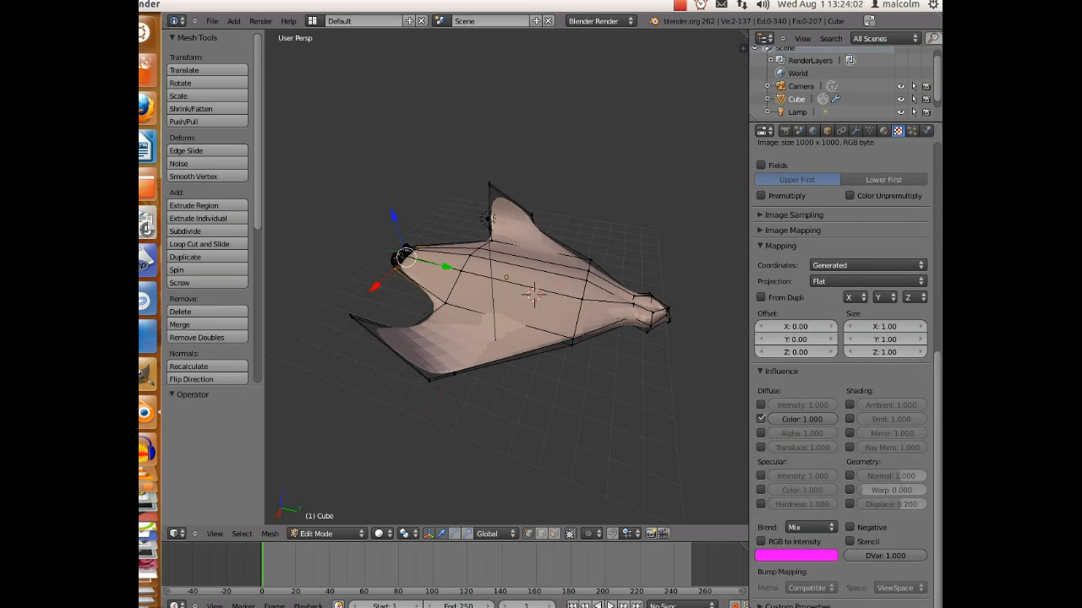
drag(801, 419, 765, 419)
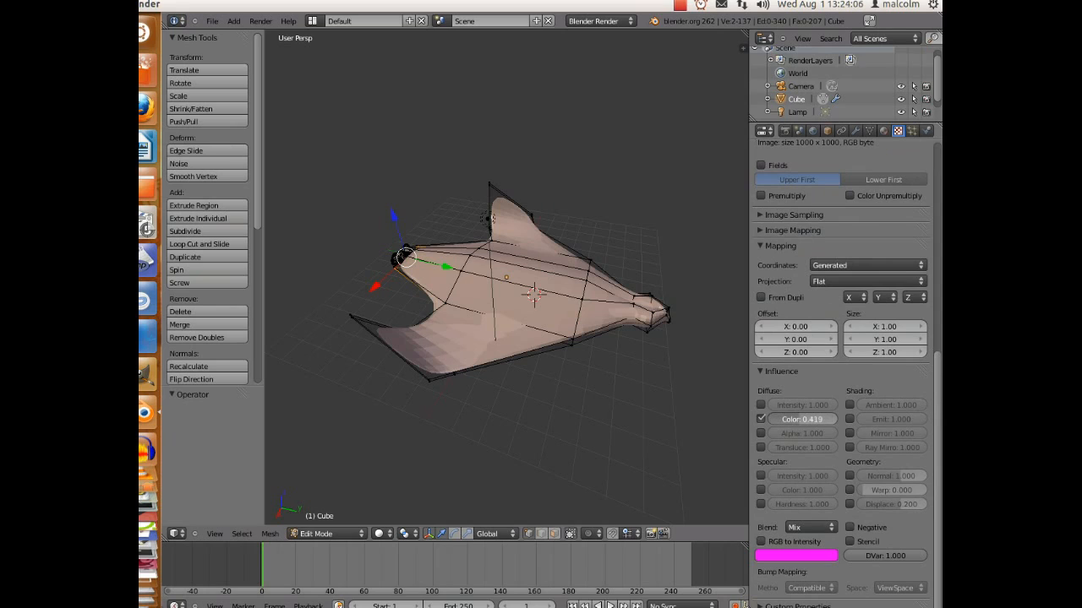
click(850, 476)
drag(893, 476, 893, 476)
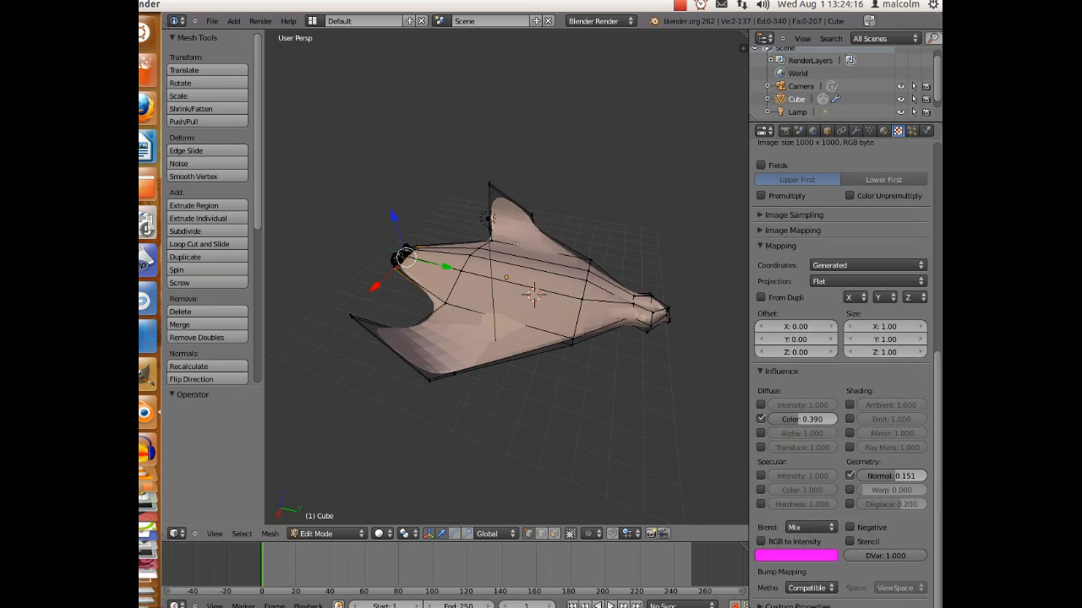
click(261, 21)
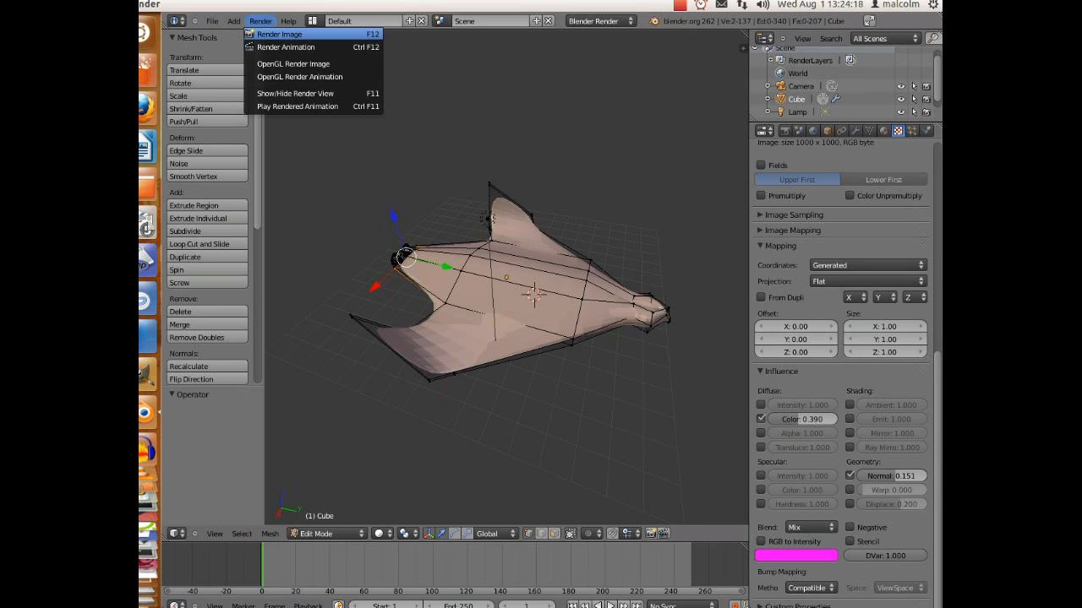
click(279, 34)
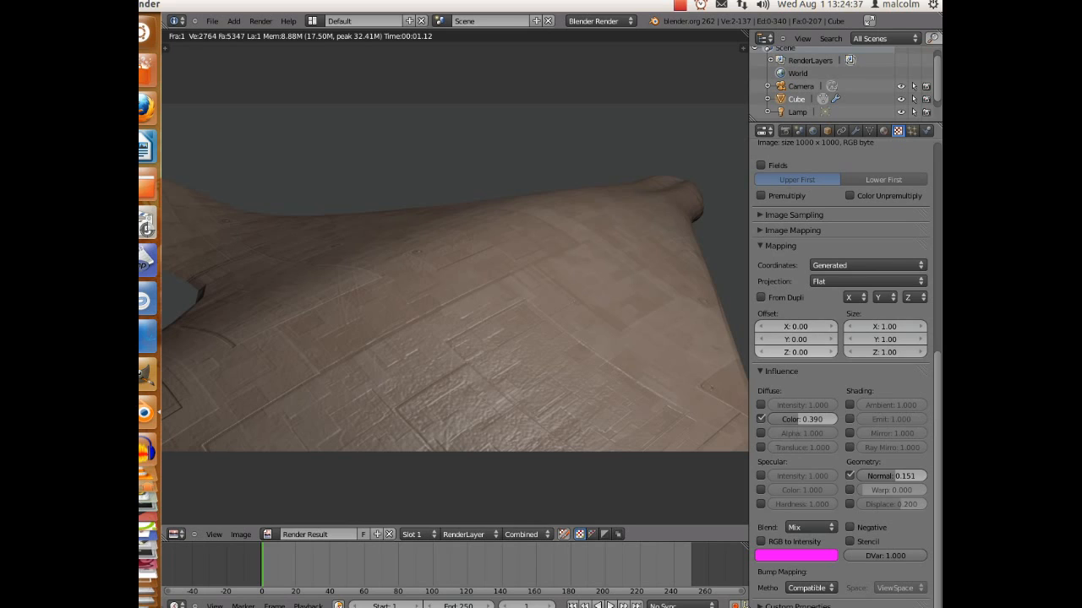
Step: Repeat the texture image 2 times in X and Y with mirroring on both axes, and render the image again
click(761, 230)
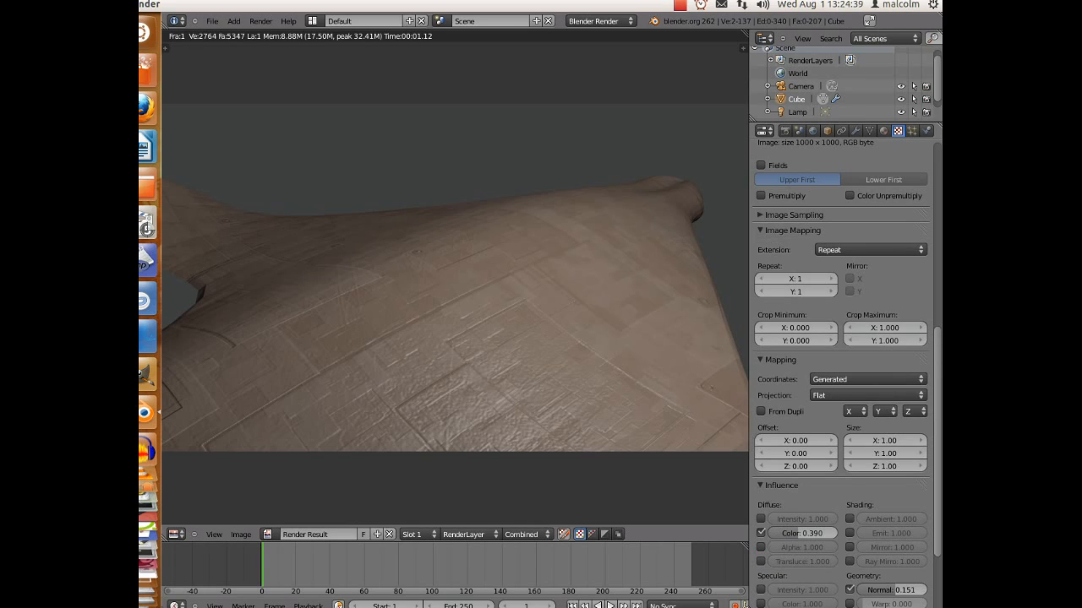
click(831, 279)
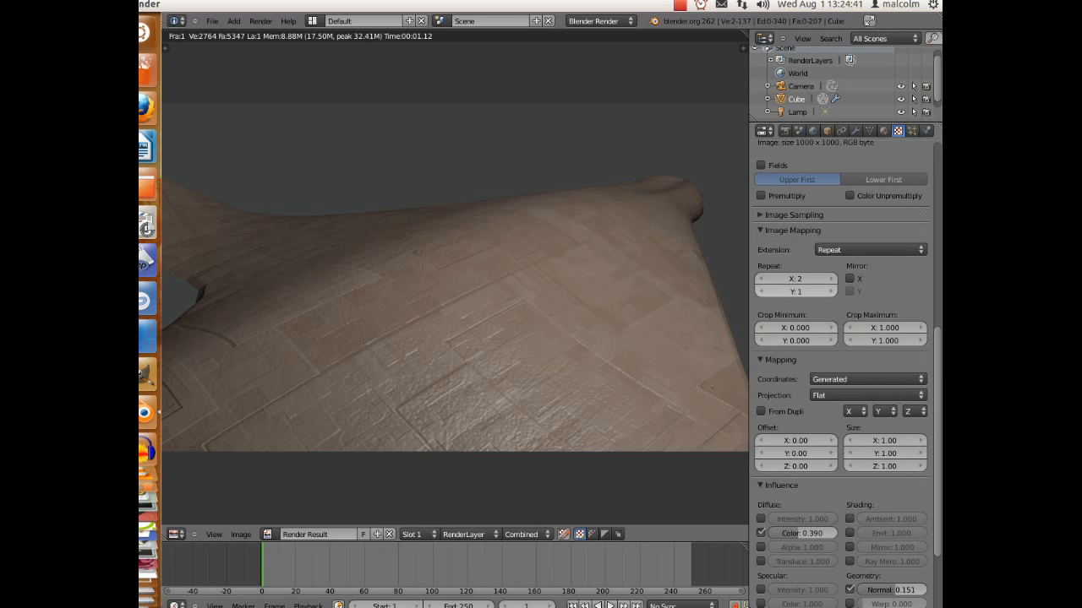
click(830, 292)
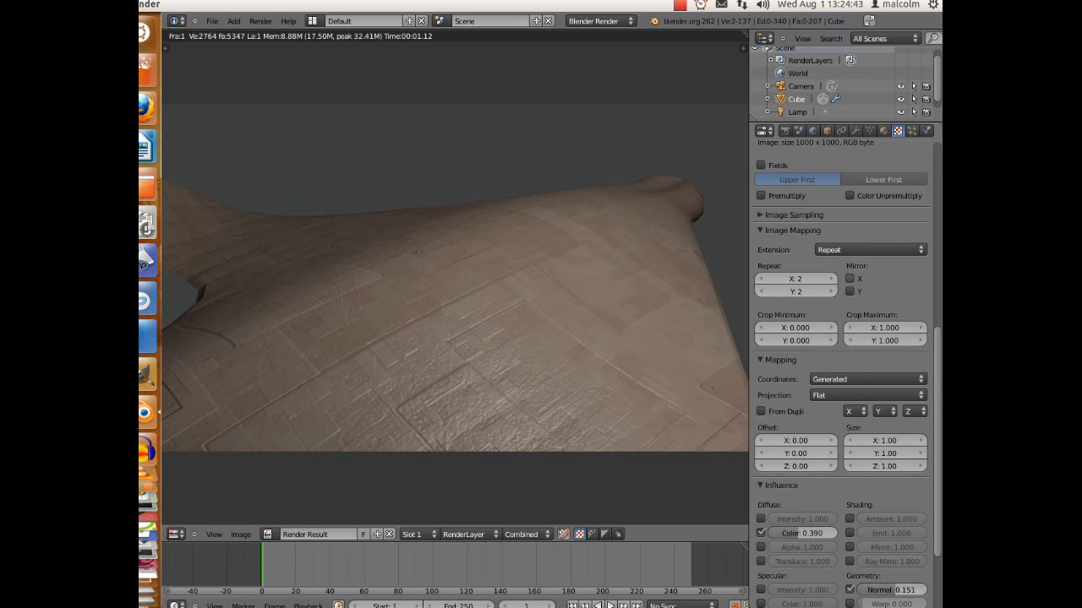
click(849, 279)
click(849, 290)
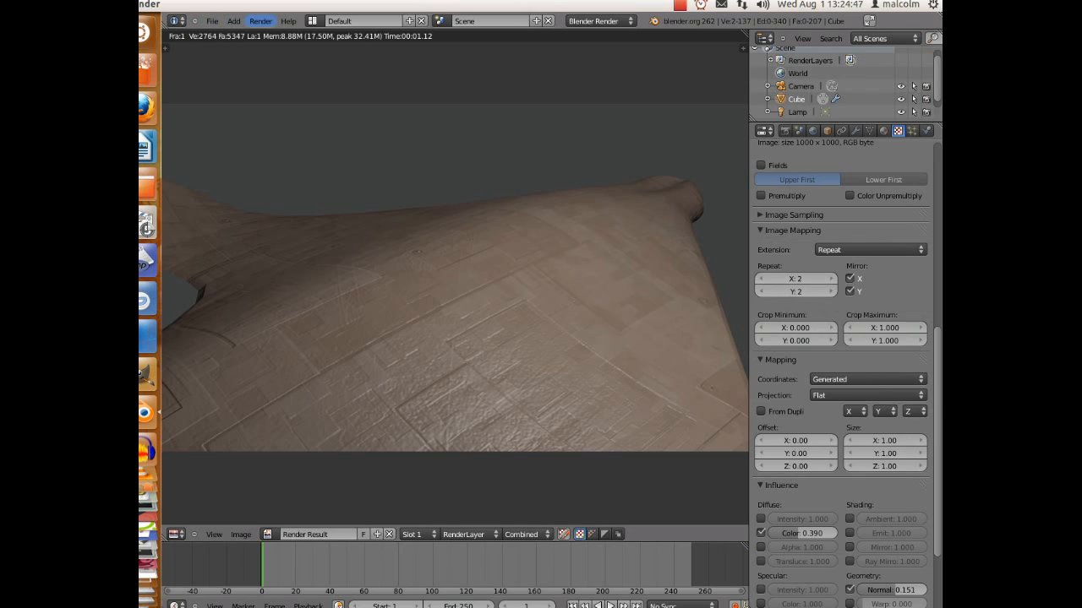
click(260, 21)
click(279, 32)
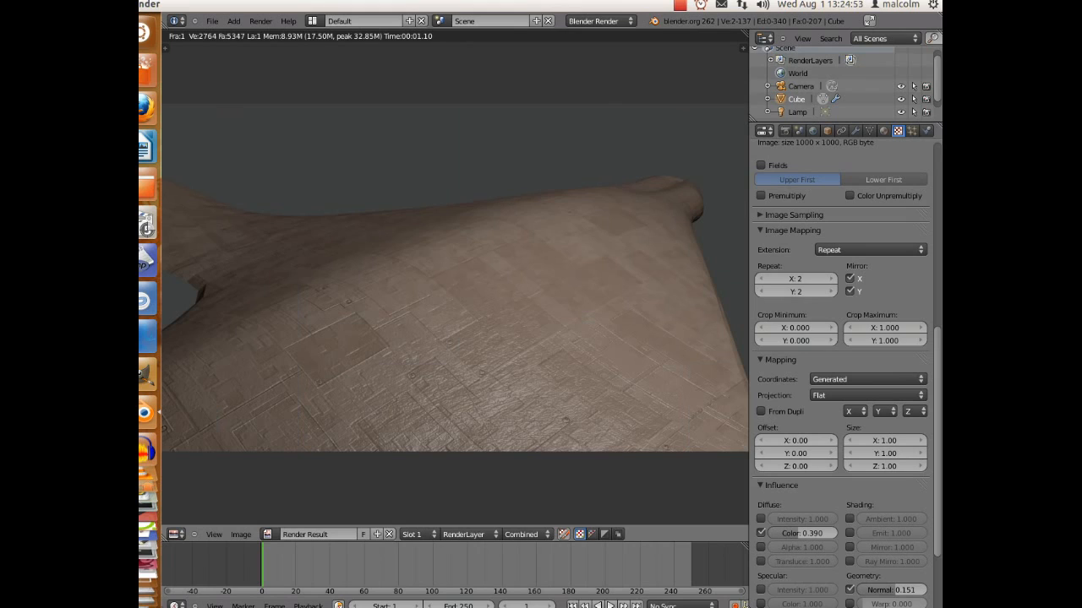
Step: Raise the texture's Normal influence to 0.623 and render the spacecraft
drag(893, 590, 896, 590)
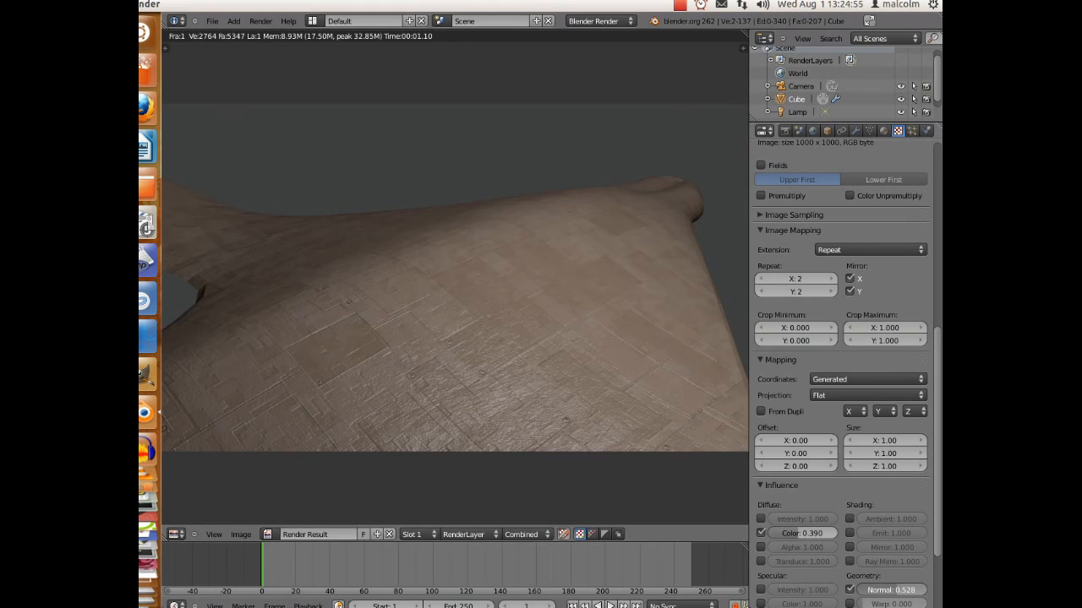
click(260, 21)
click(278, 34)
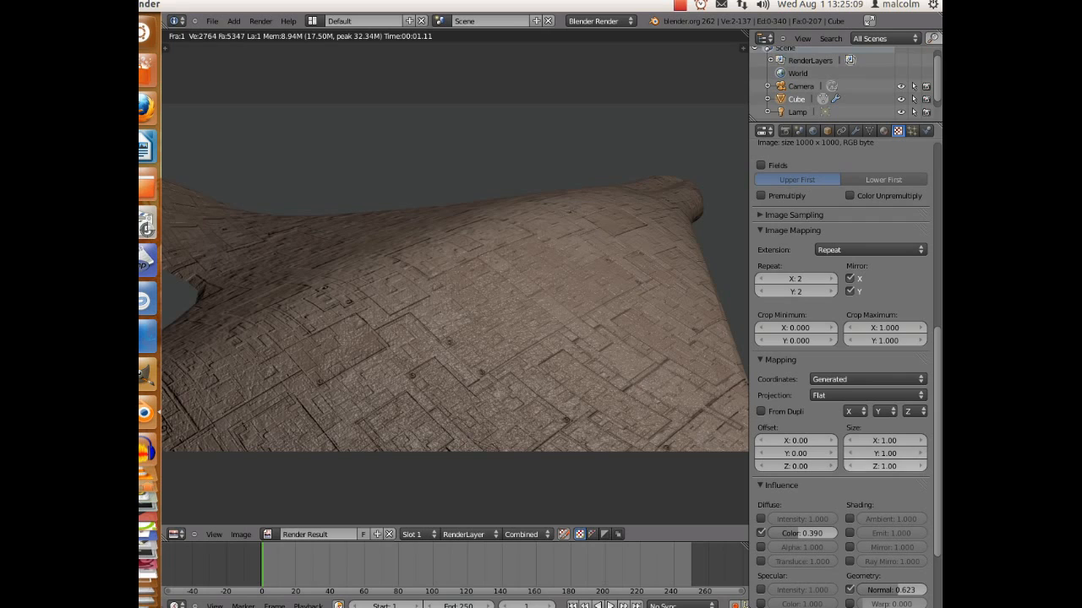
Step: Raise the texture's diffuse Color influence to 0.571 and inspect a new render of the hull
drag(797, 533, 809, 533)
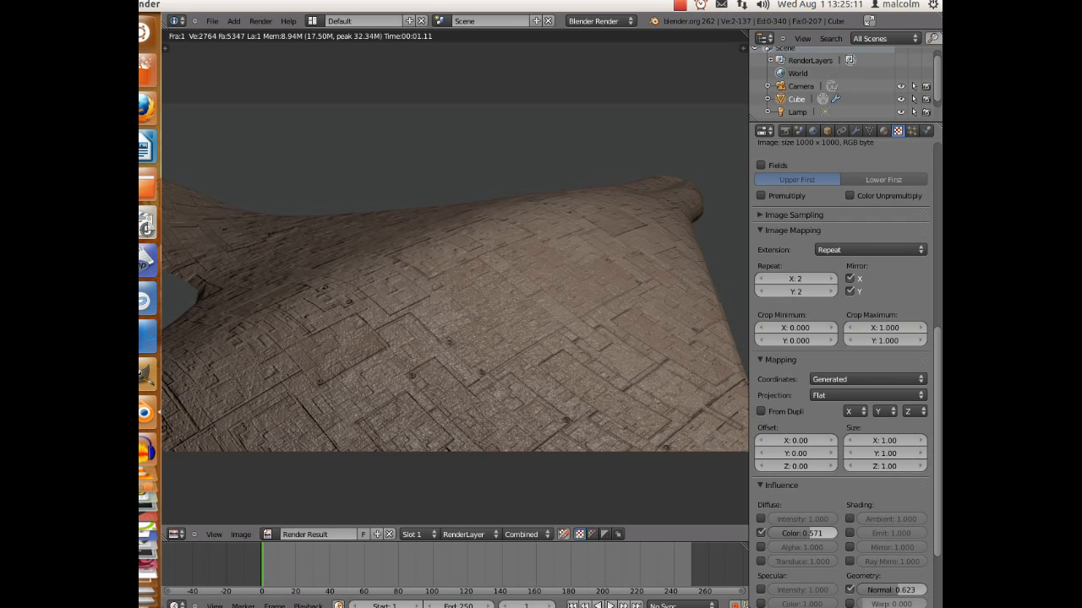
click(260, 20)
click(279, 34)
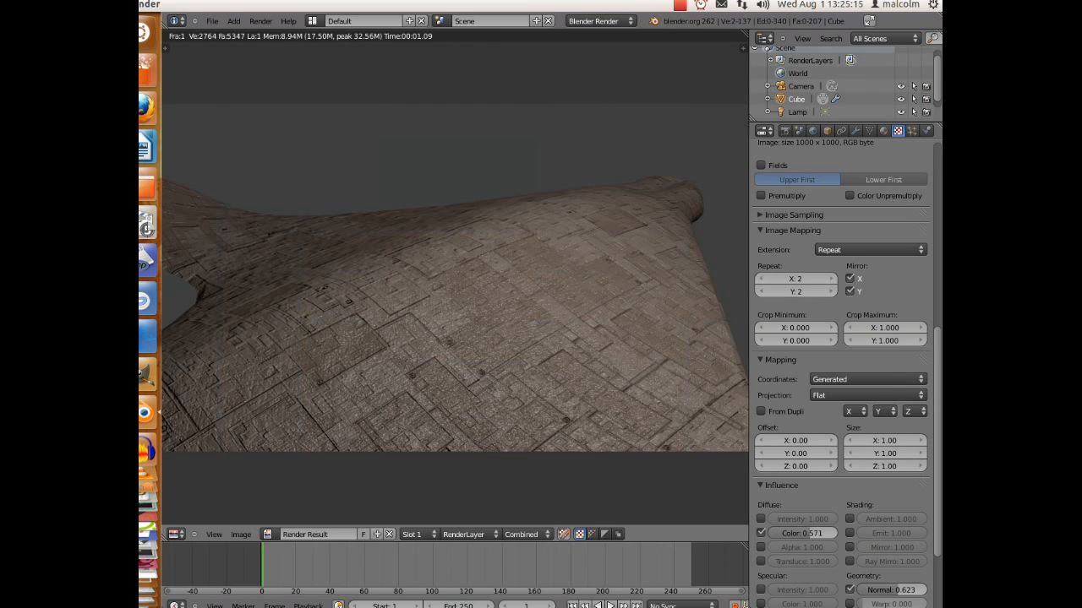
middle_drag(456, 287, 483, 303)
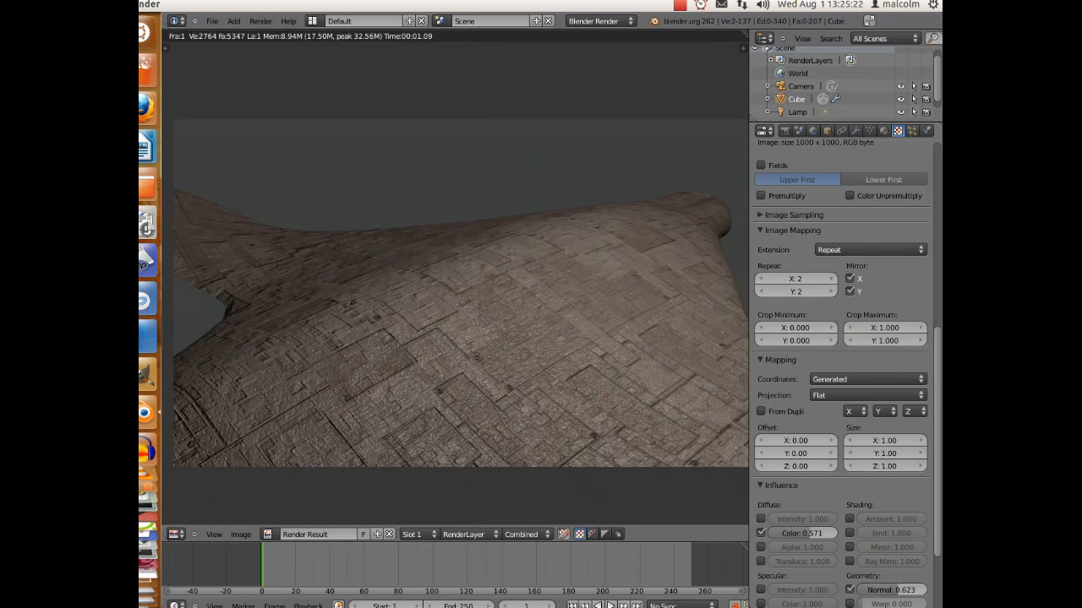
Step: Change the material's diffuse colour to orange (R 0.800, G 0.299, B 0.08152), with diffuse intensity 0.584 and specular intensity 0.548
click(884, 130)
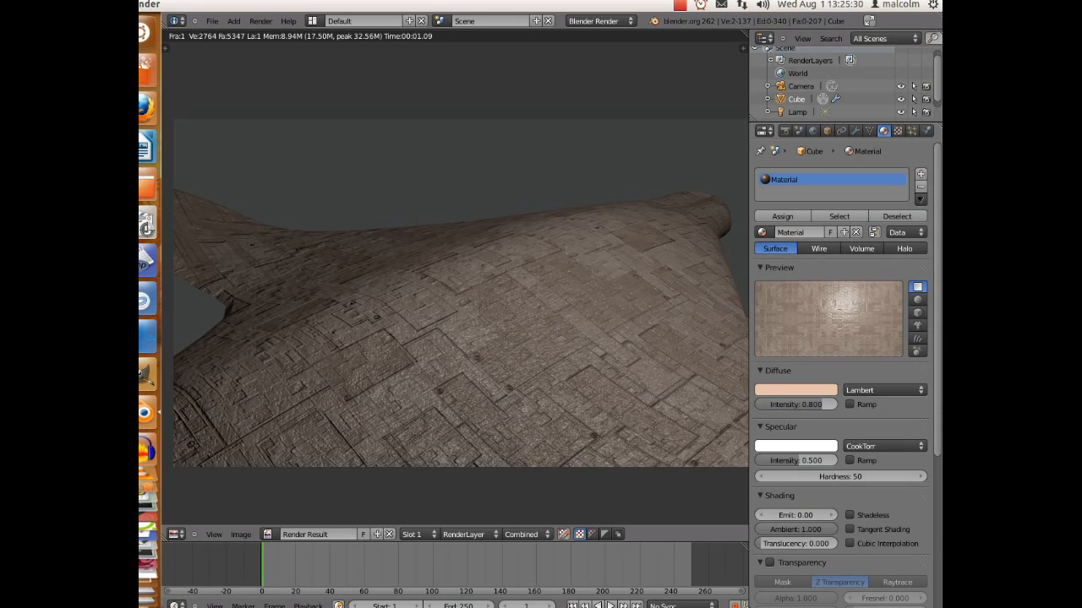
click(795, 389)
drag(762, 285, 757, 305)
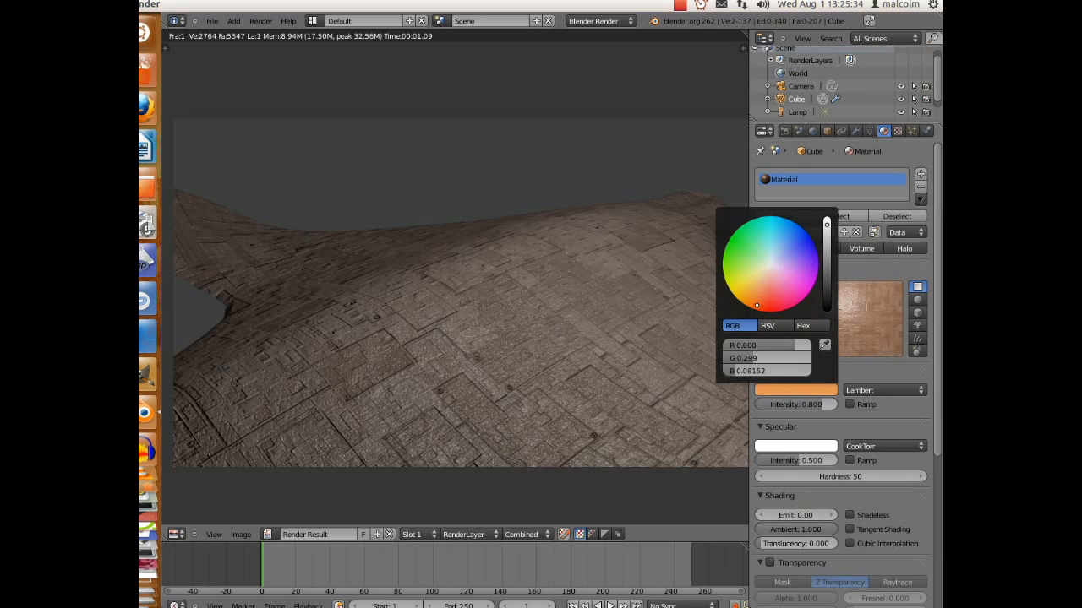
drag(825, 404, 806, 405)
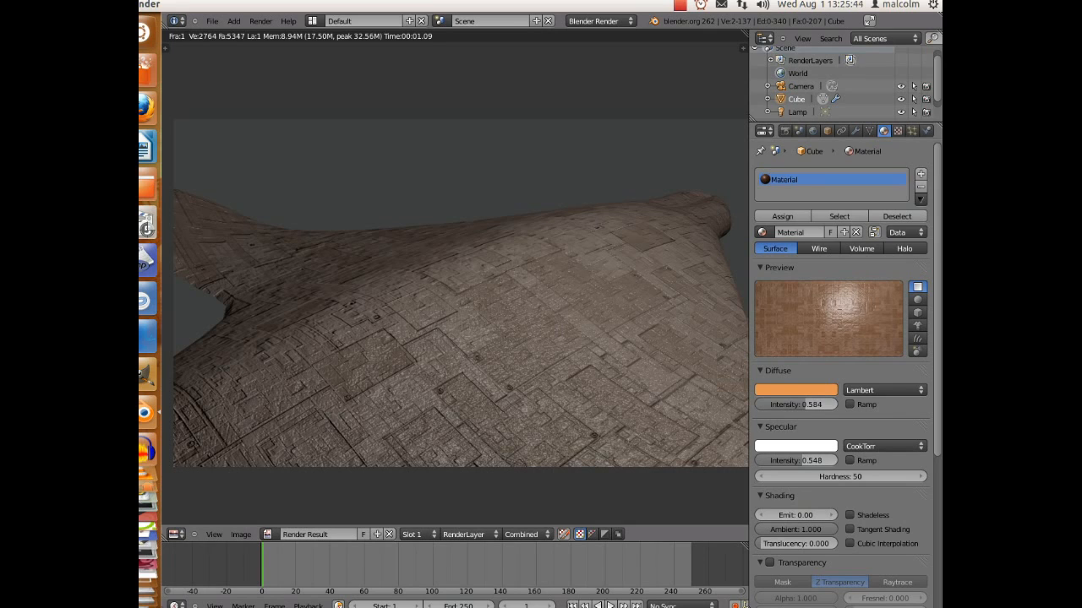
Step: Set the material's mirror reflectivity to 0.152 with a light peach mirror colour, and render the image
scroll(798, 451, down, 3)
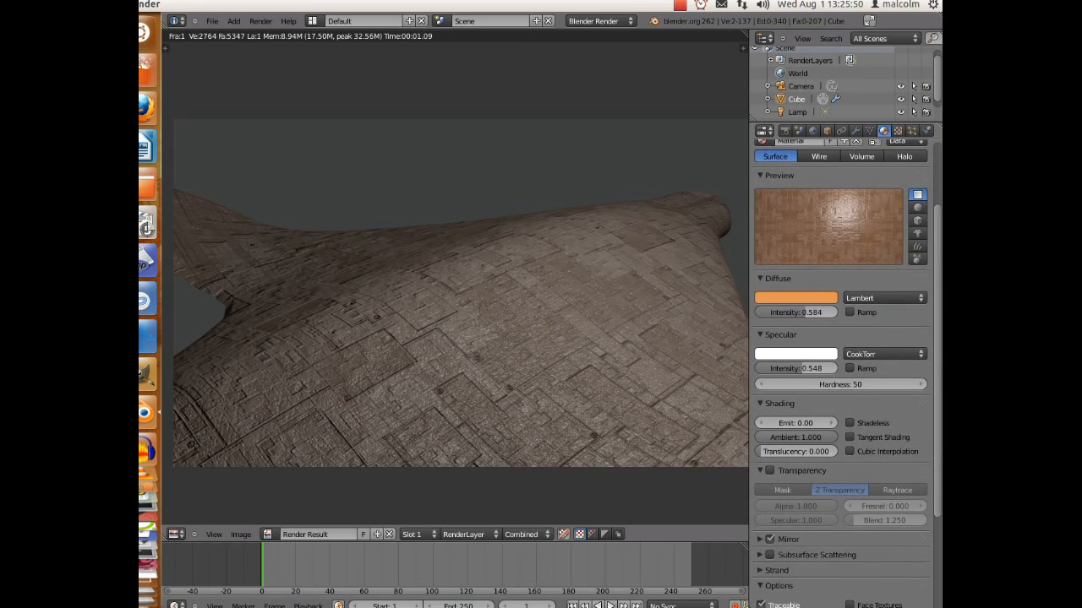
click(785, 539)
drag(795, 559, 814, 559)
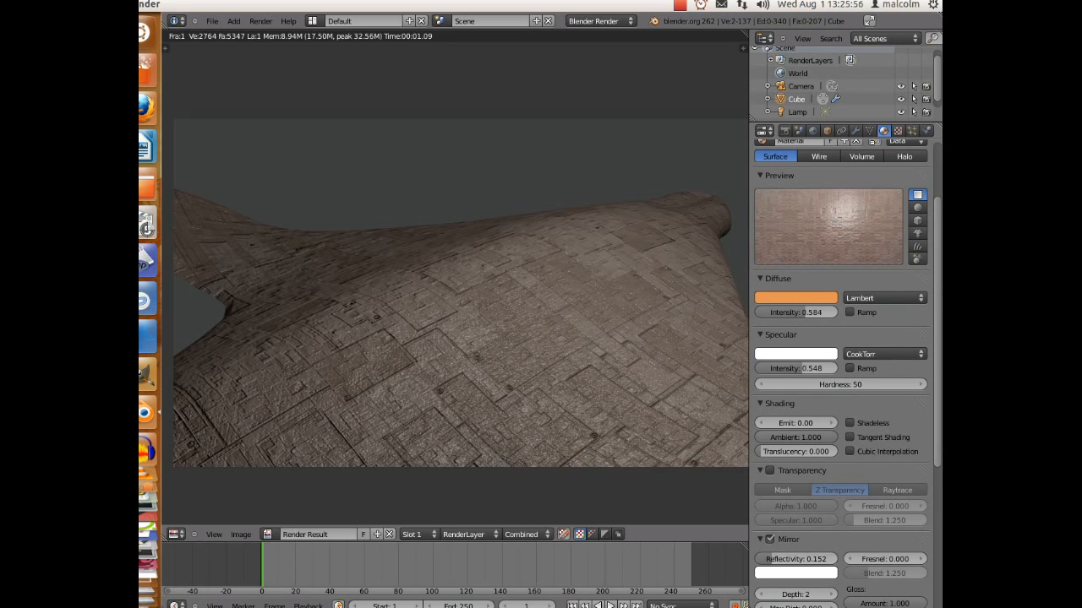
click(795, 573)
click(763, 462)
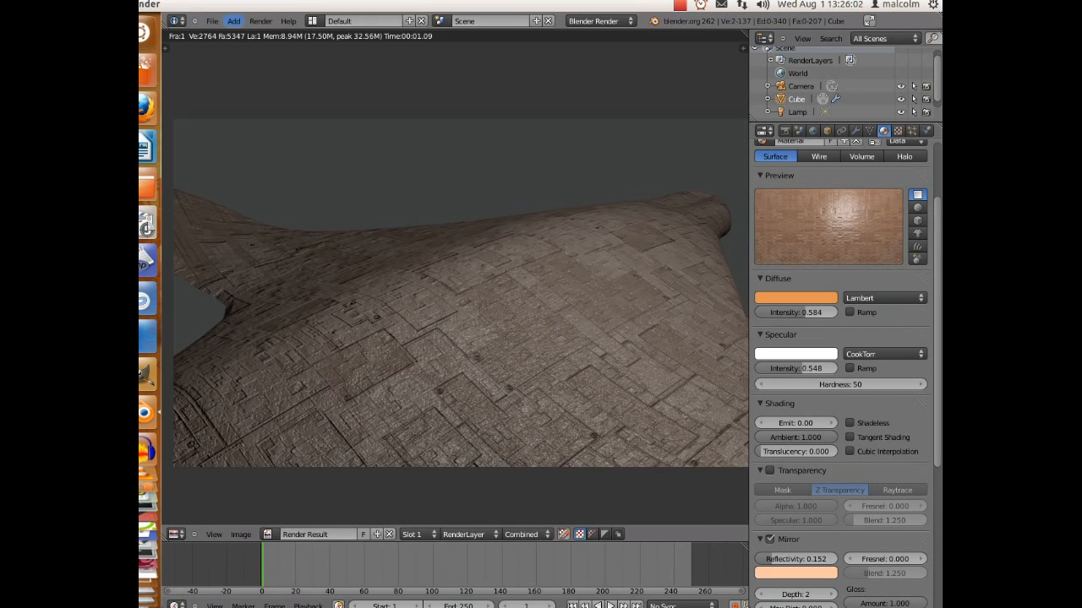
click(260, 20)
click(279, 34)
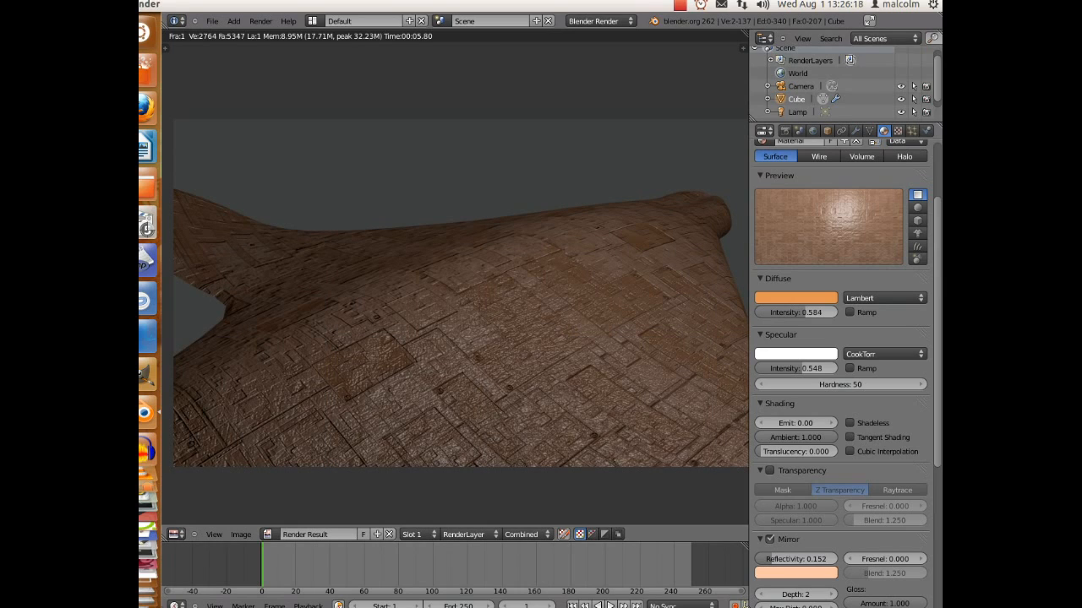
Step: Set both the horizon colour and the zenith colour of the world background to black
click(813, 130)
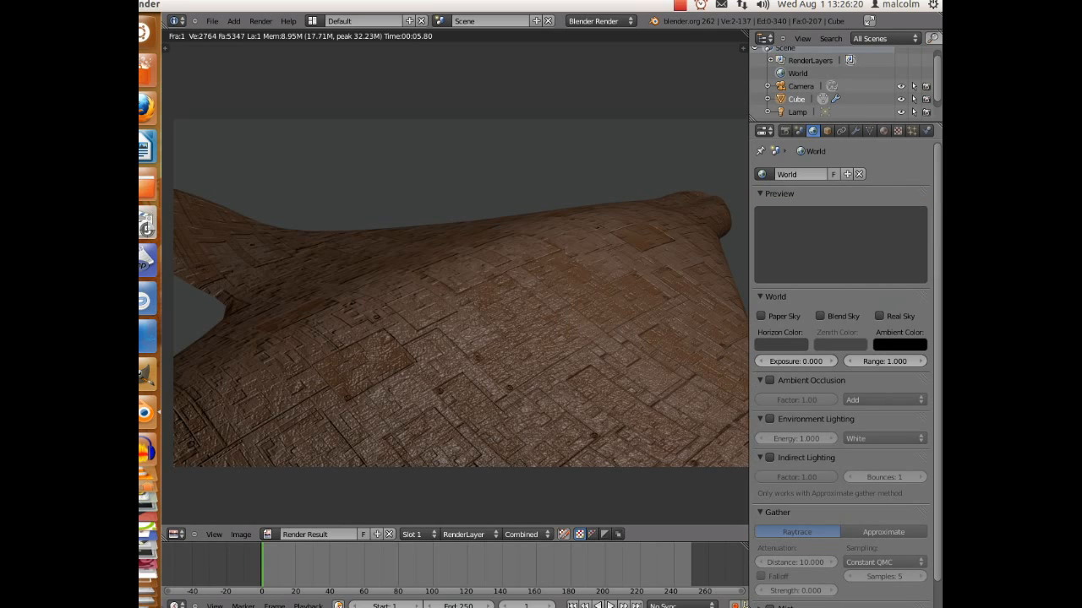
scroll(841, 372, down, 2)
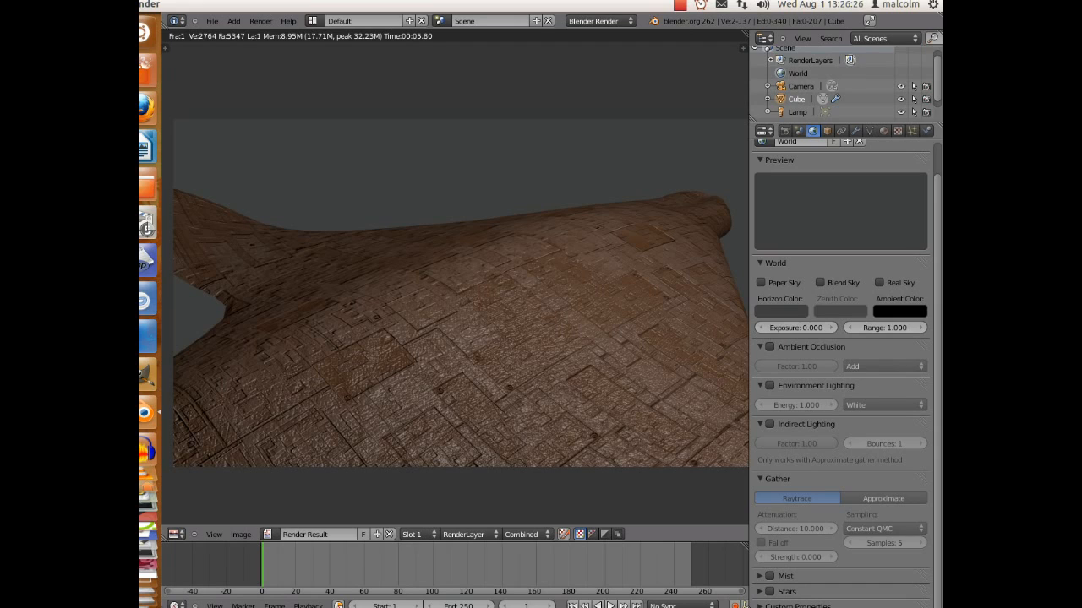
click(781, 311)
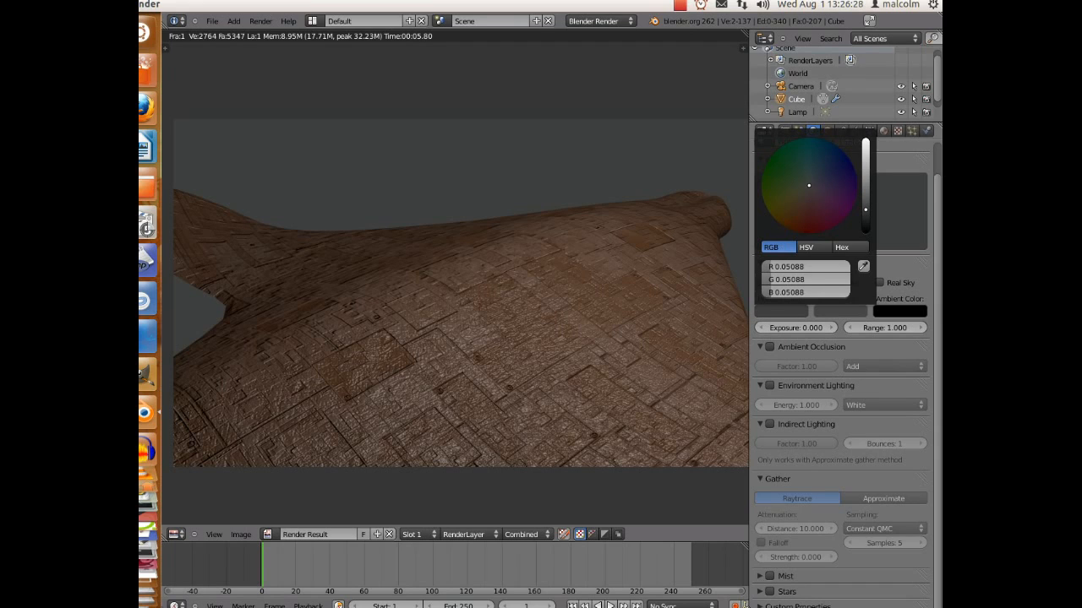
drag(865, 210, 866, 234)
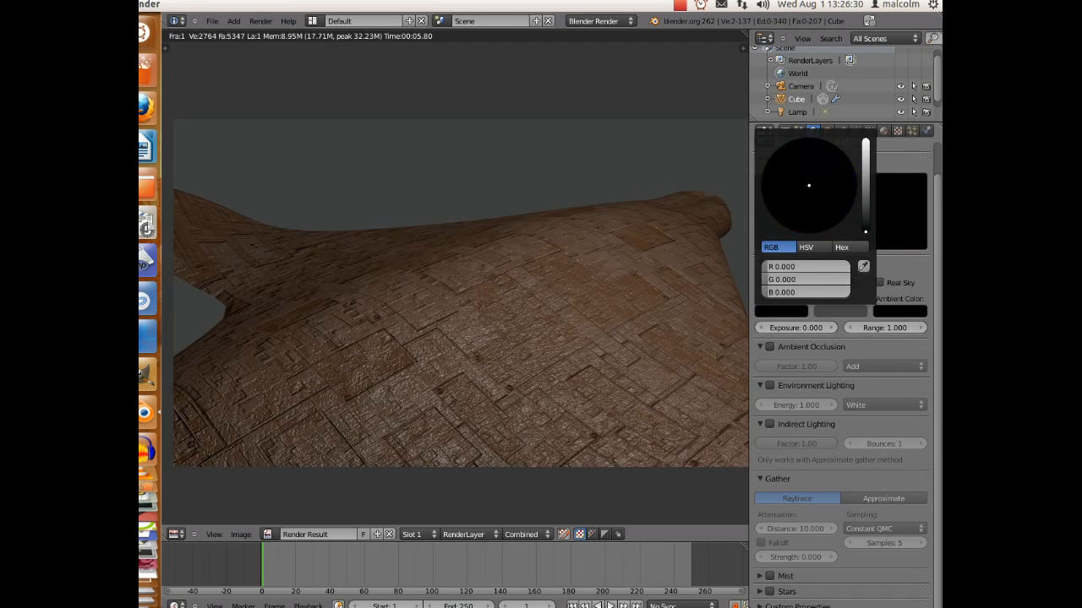
click(781, 311)
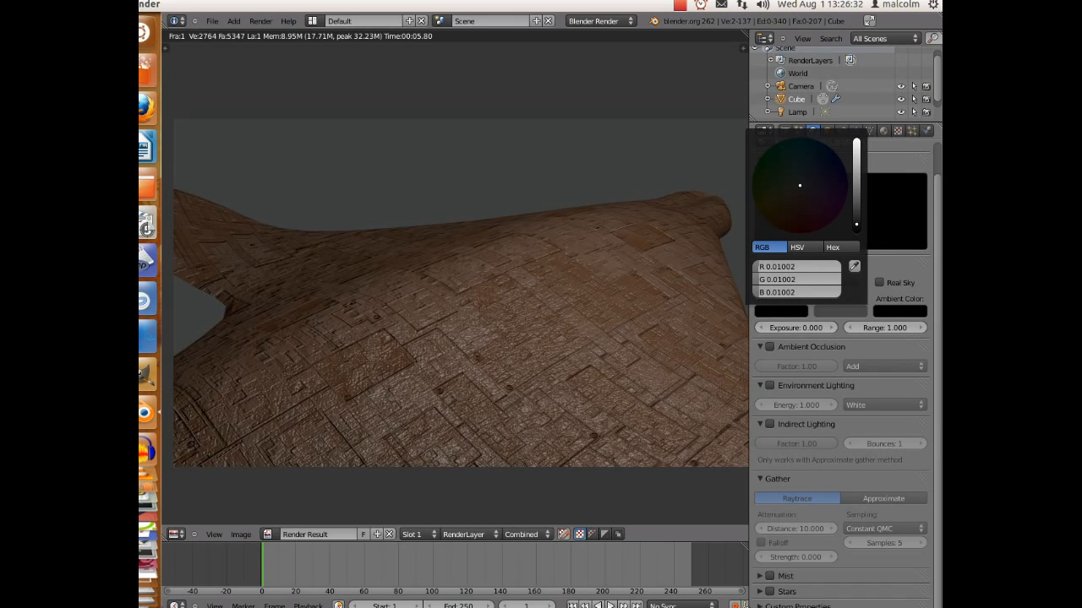
drag(856, 225, 856, 232)
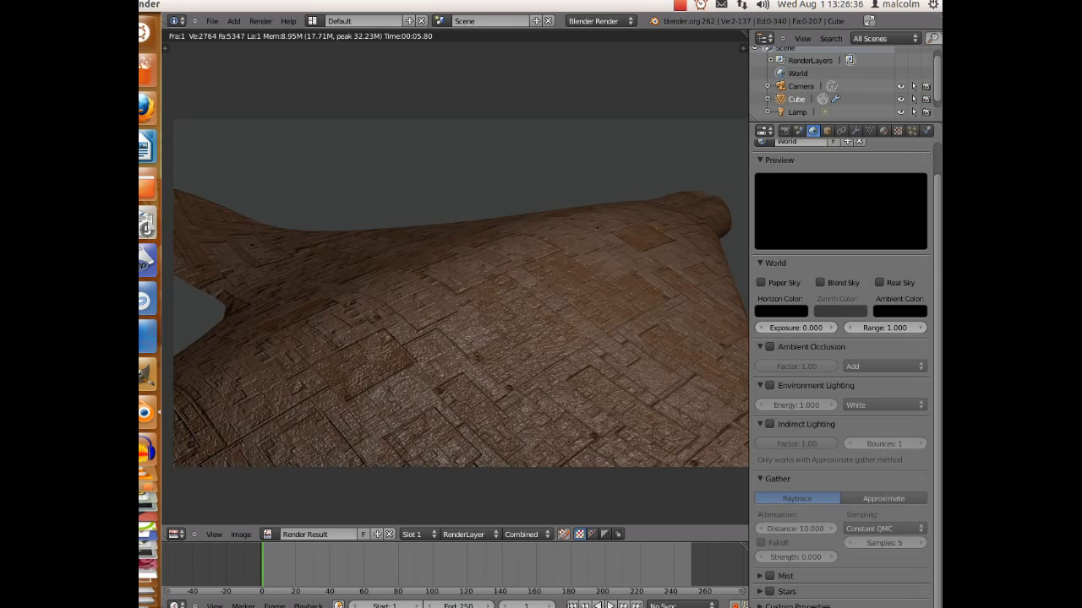
Step: Change the world's horizon colour to a dark navy blue
click(781, 311)
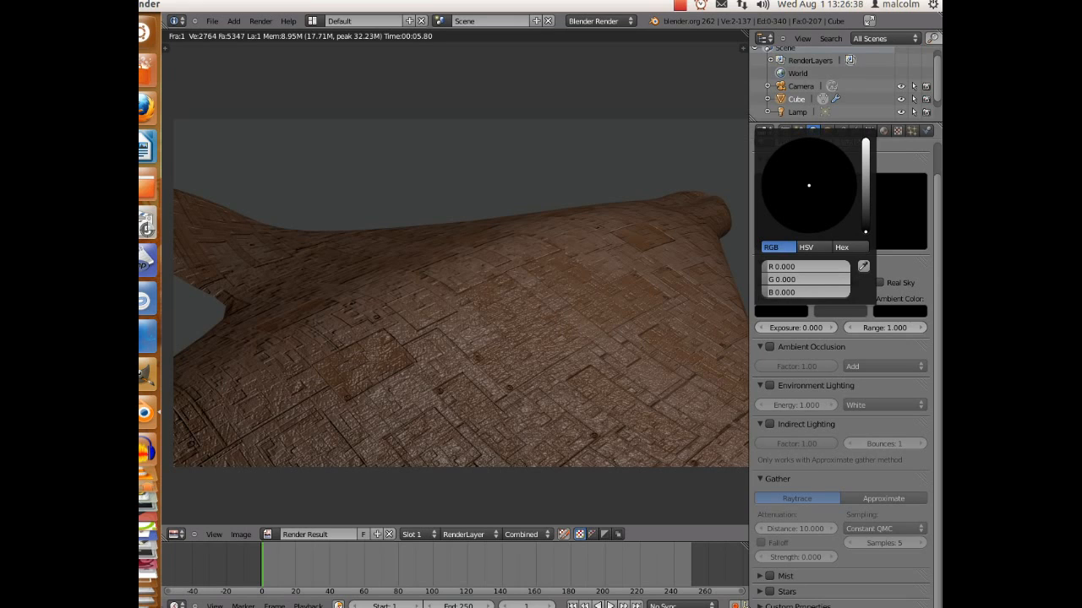
drag(866, 231, 866, 211)
drag(808, 185, 823, 181)
mouse_move(865, 212)
mouse_down()
mouse_move(821, 184)
mouse_move(847, 156)
mouse_up()
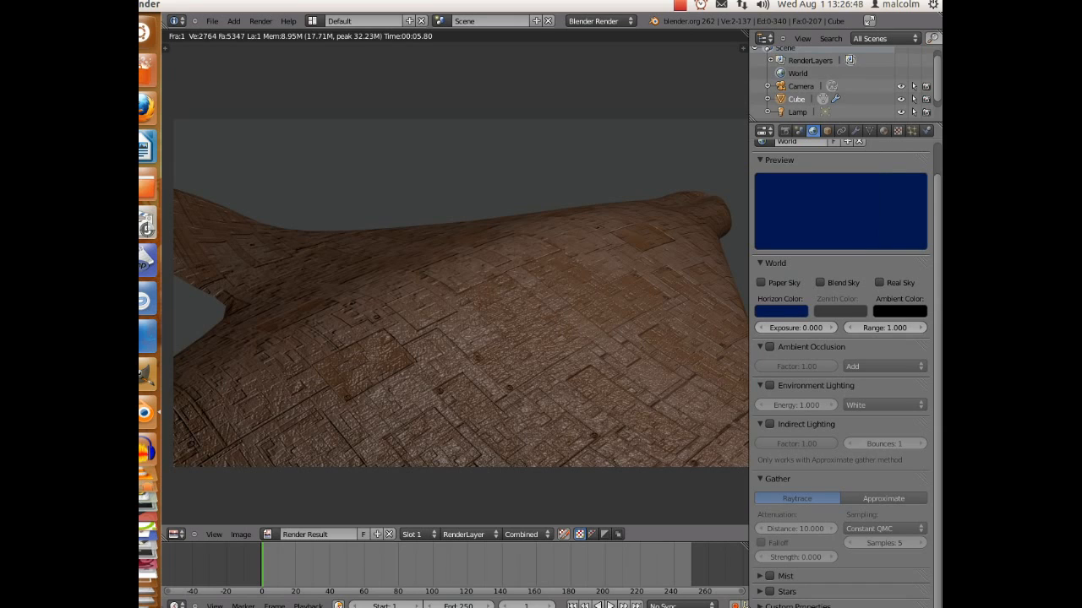
click(780, 311)
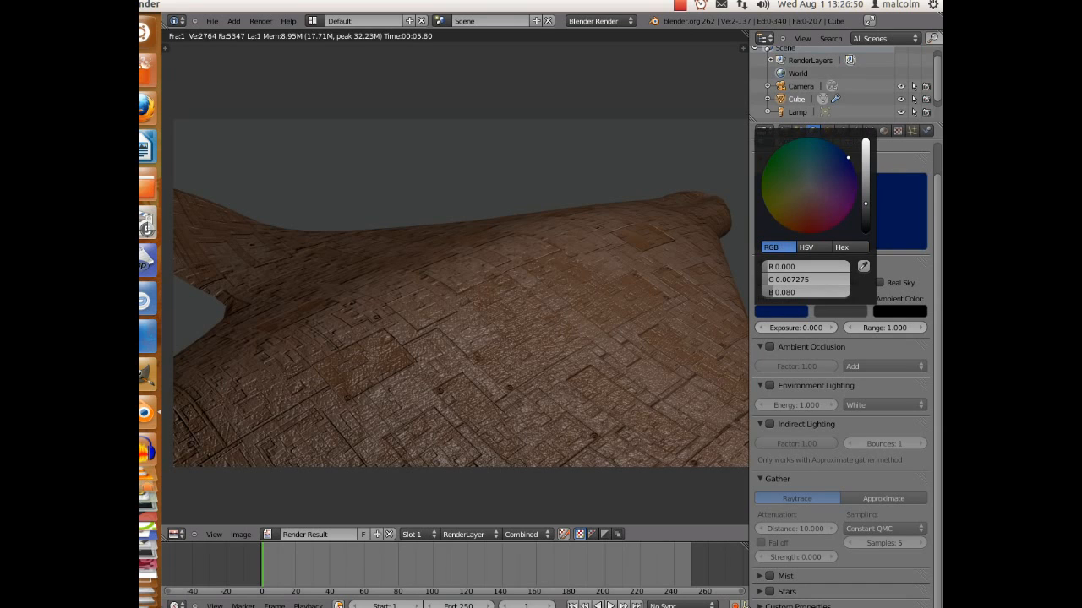
drag(865, 204, 866, 209)
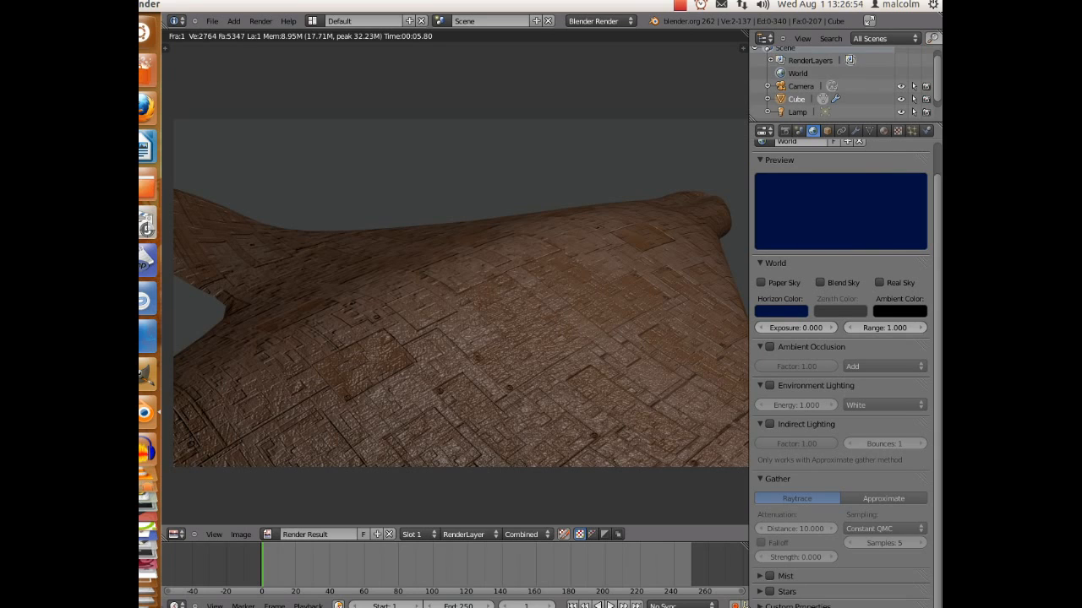
Step: Adjust the world's zenith colour, leaving it pure black, and enable Blend Sky for a gradient background
click(840, 311)
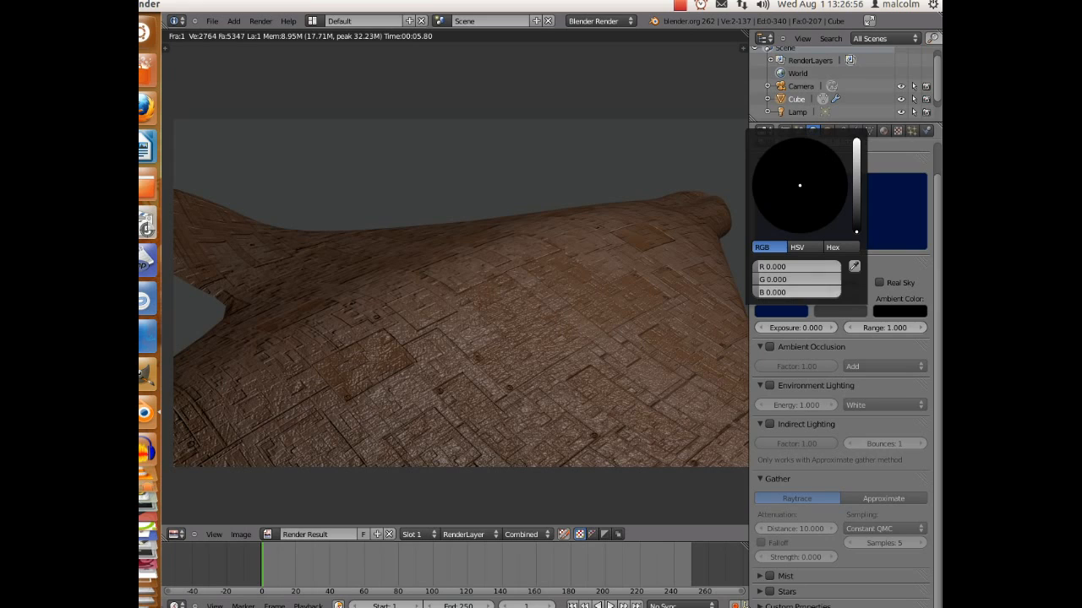
drag(856, 231, 857, 216)
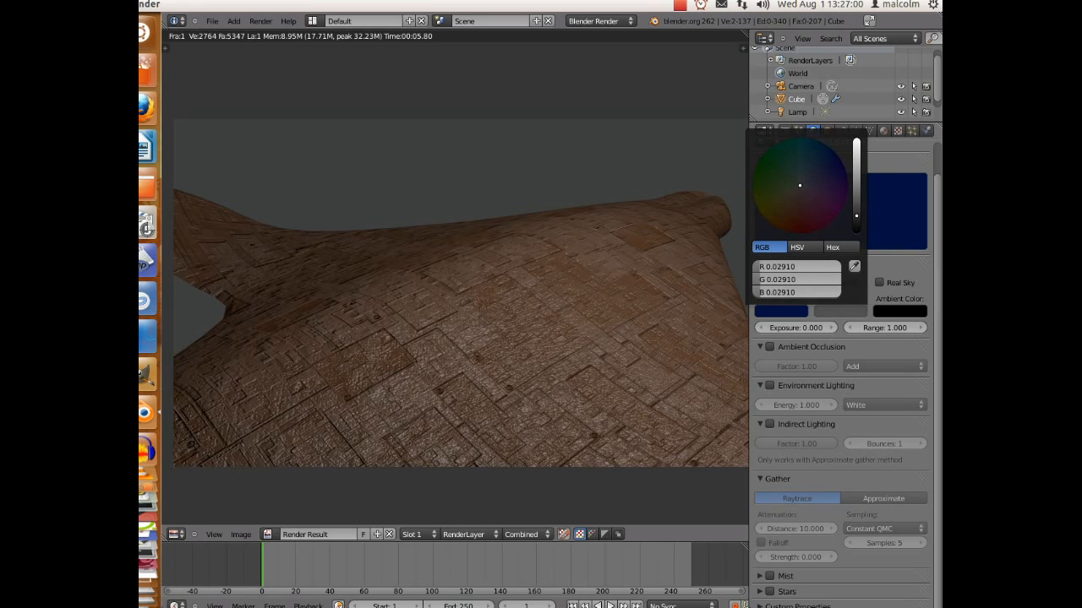
mouse_move(800, 185)
mouse_down()
mouse_move(807, 168)
mouse_move(812, 201)
mouse_move(803, 189)
mouse_up()
drag(856, 216, 856, 235)
click(819, 282)
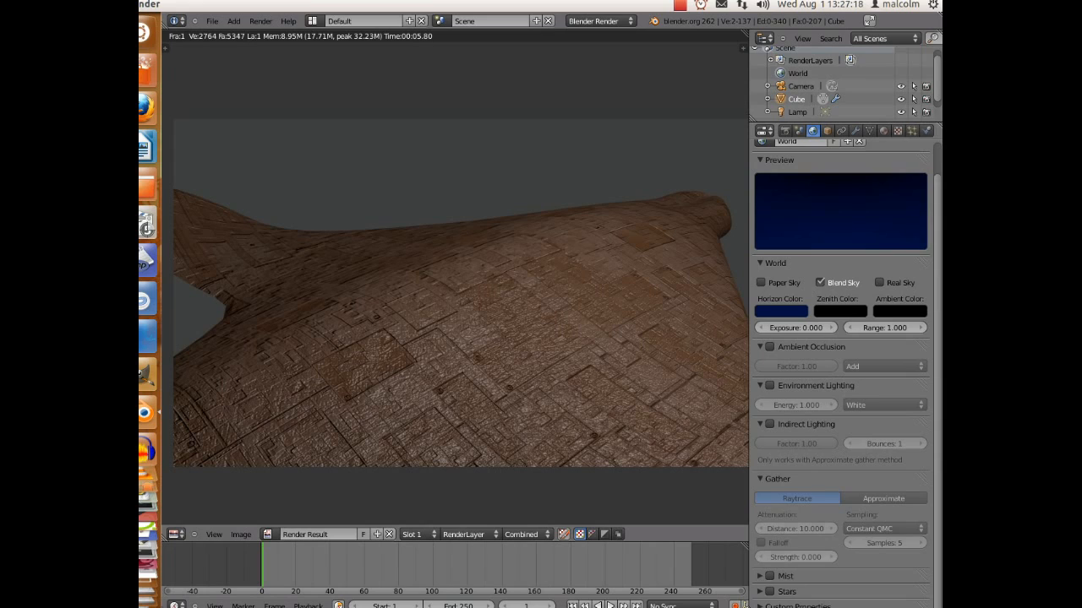
Step: Enable stars in the world background and set their size to 1.280
click(770, 592)
click(760, 592)
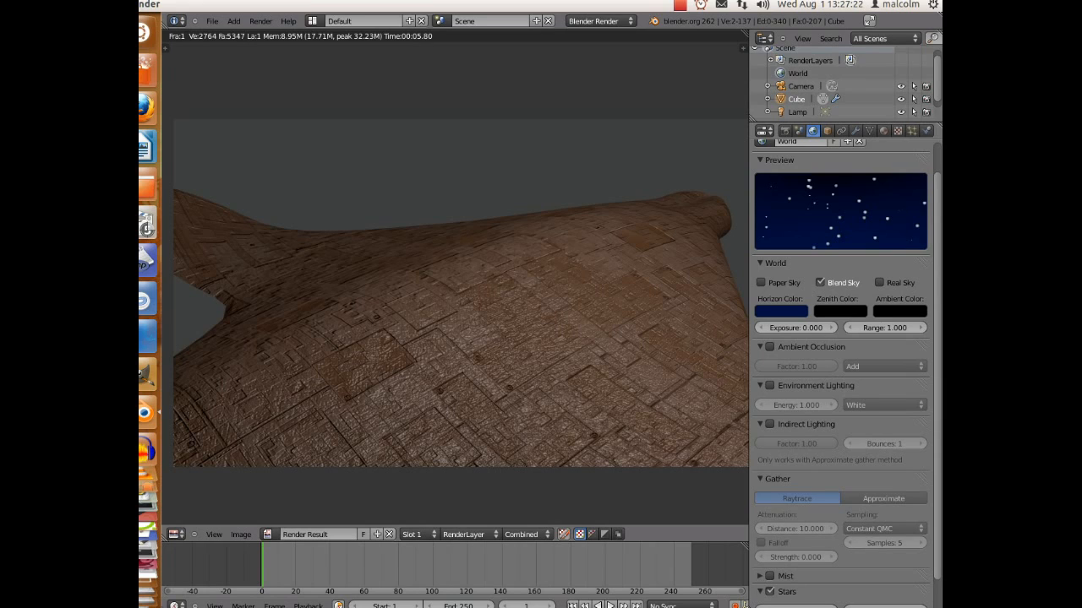
scroll(845, 372, down, 2)
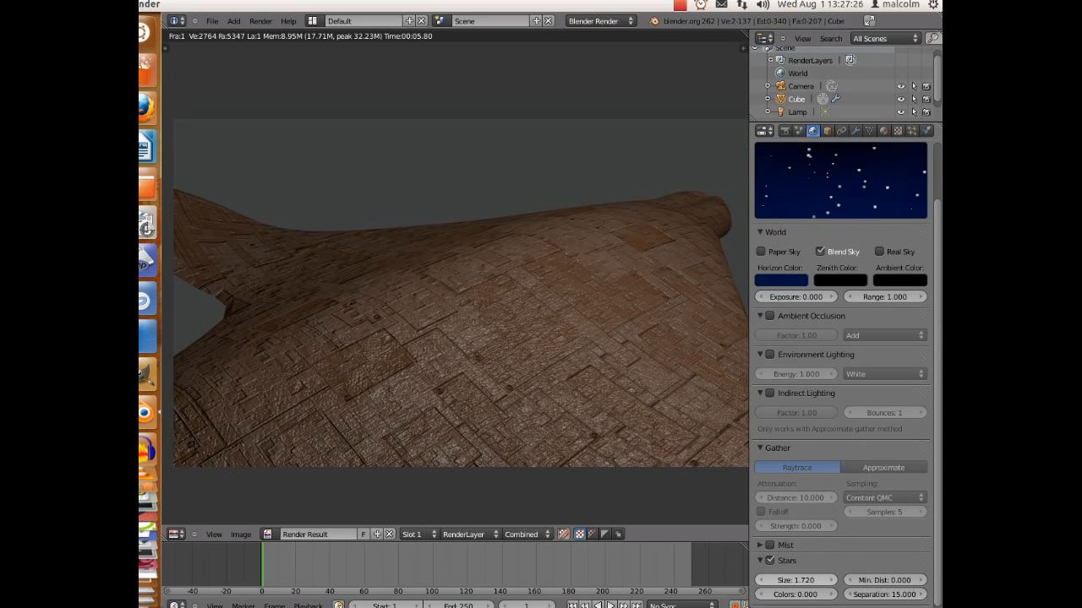
drag(796, 581, 784, 580)
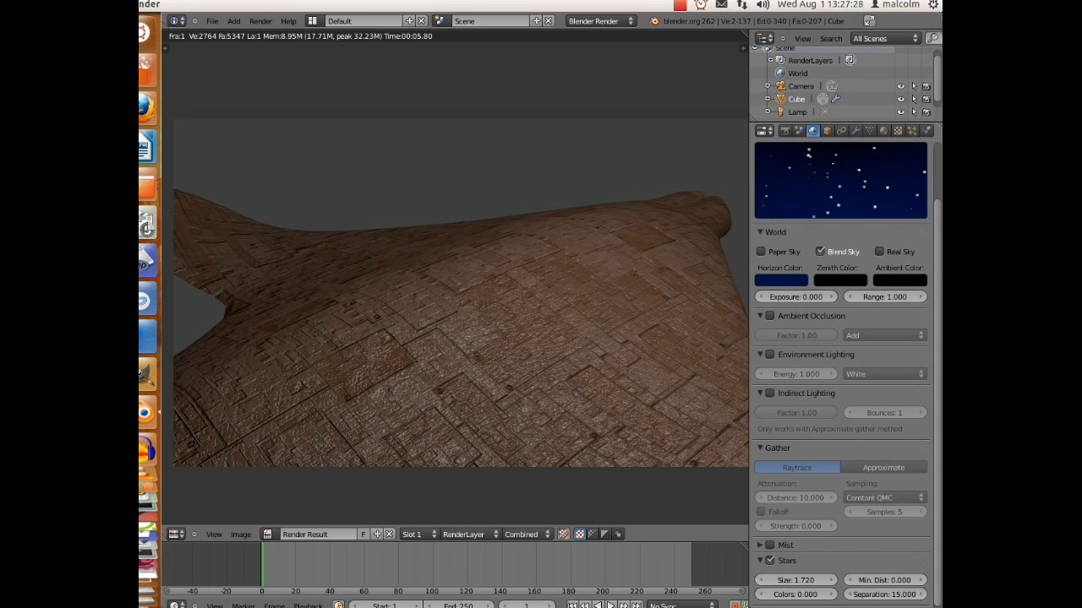
drag(796, 580, 791, 580)
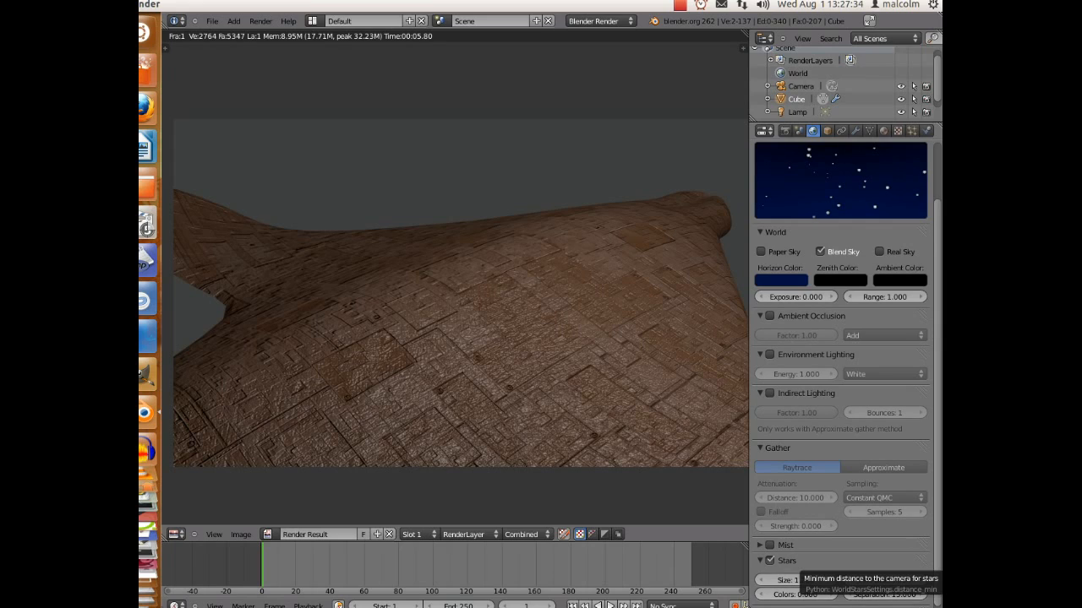
Step: Set the stars' minimum distance to about 10.068, colors to about 0.166 and separation to about 15.866
drag(885, 581, 895, 581)
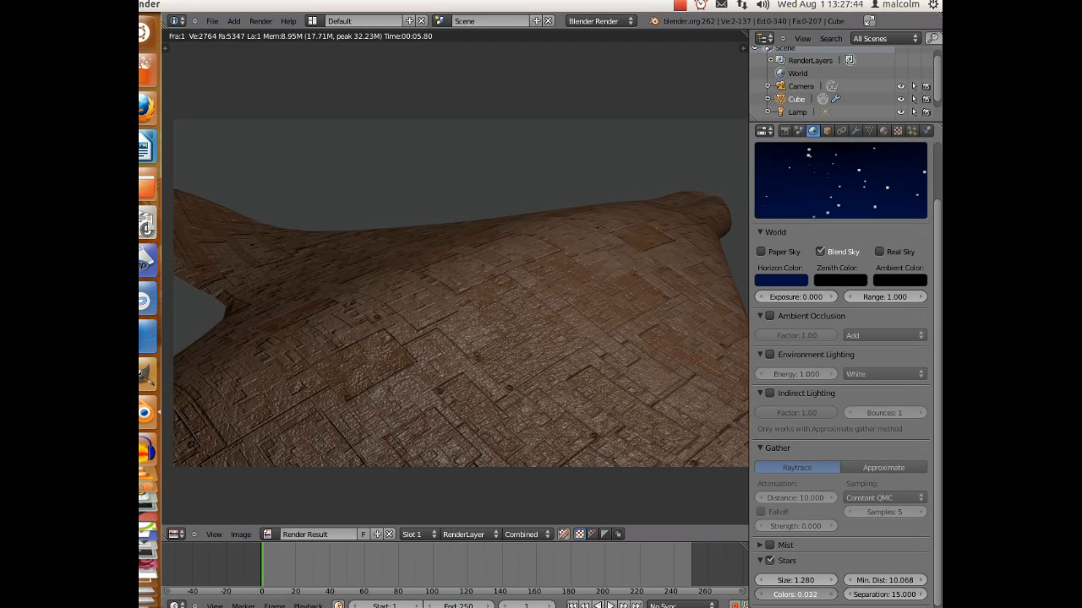
drag(796, 595, 813, 595)
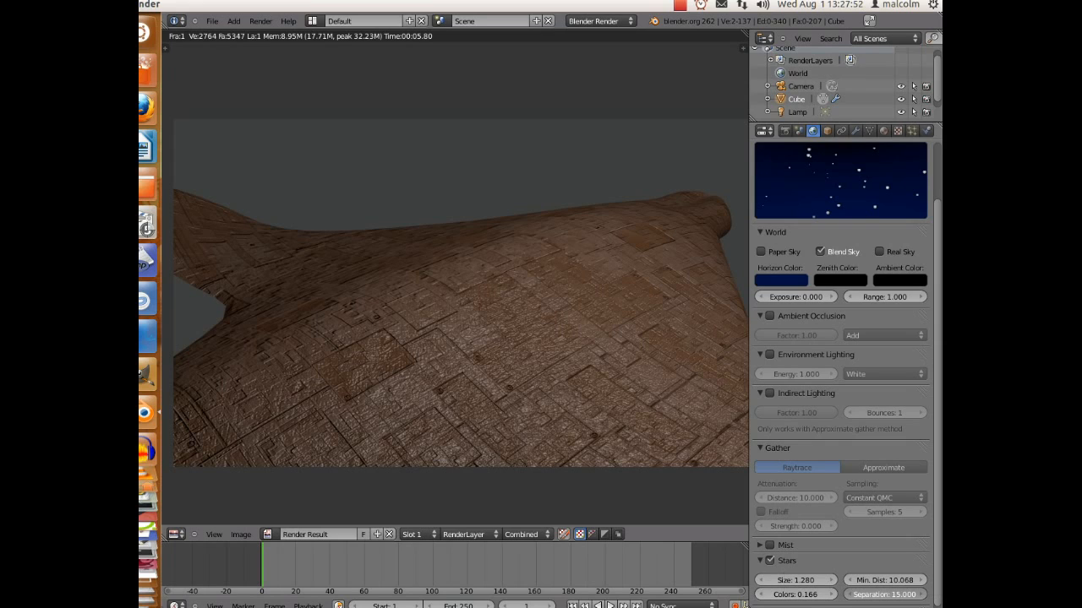
mouse_move(884, 595)
mouse_down()
mouse_move(904, 595)
mouse_move(885, 595)
mouse_up()
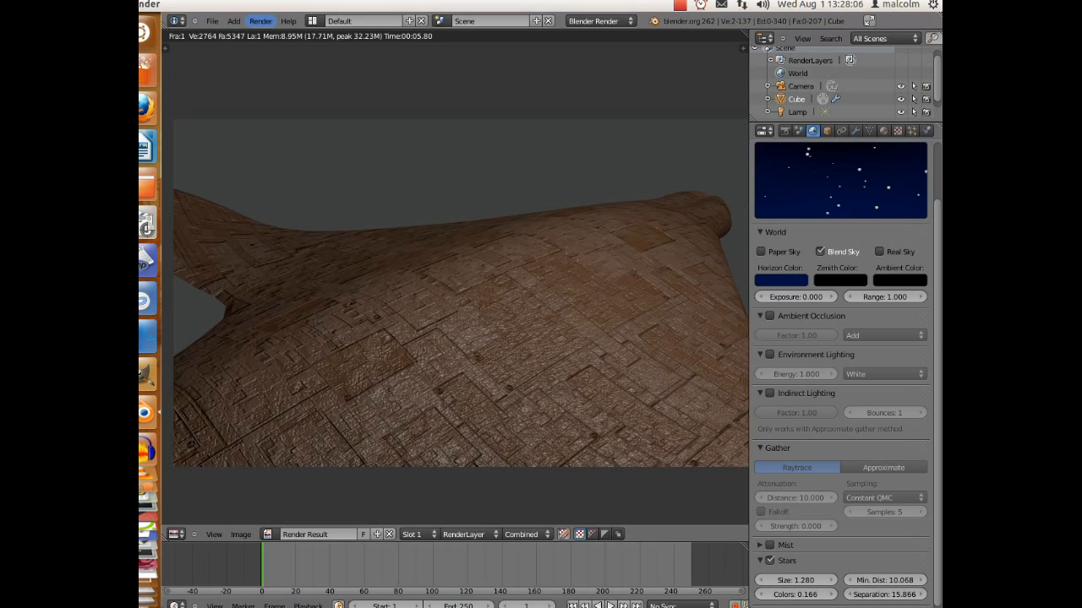
Step: Hide the render view and switch the mesh from Edit Mode to Object Mode
click(260, 20)
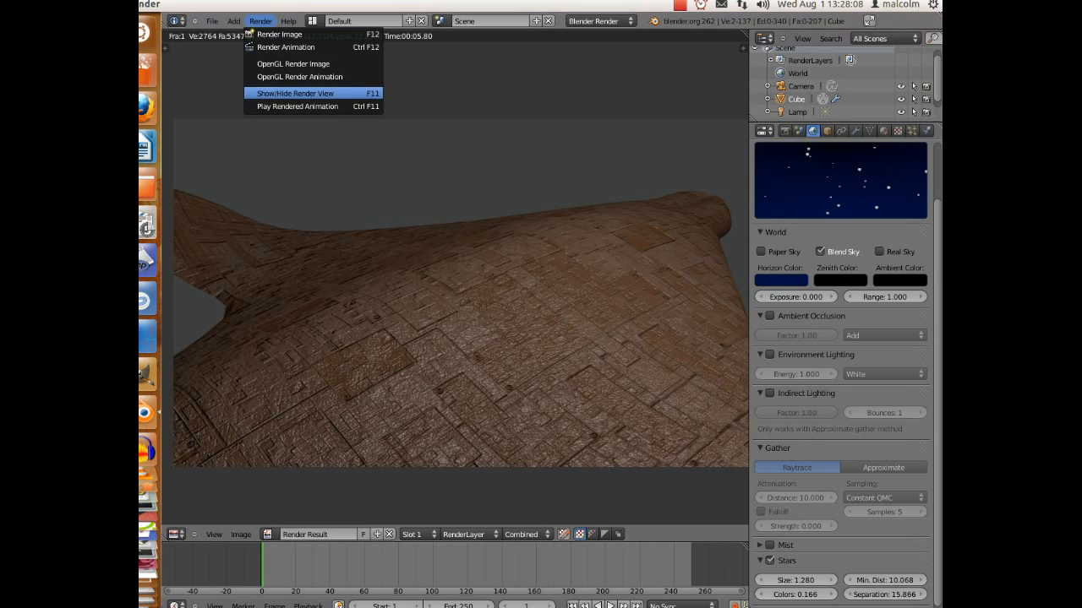
click(295, 93)
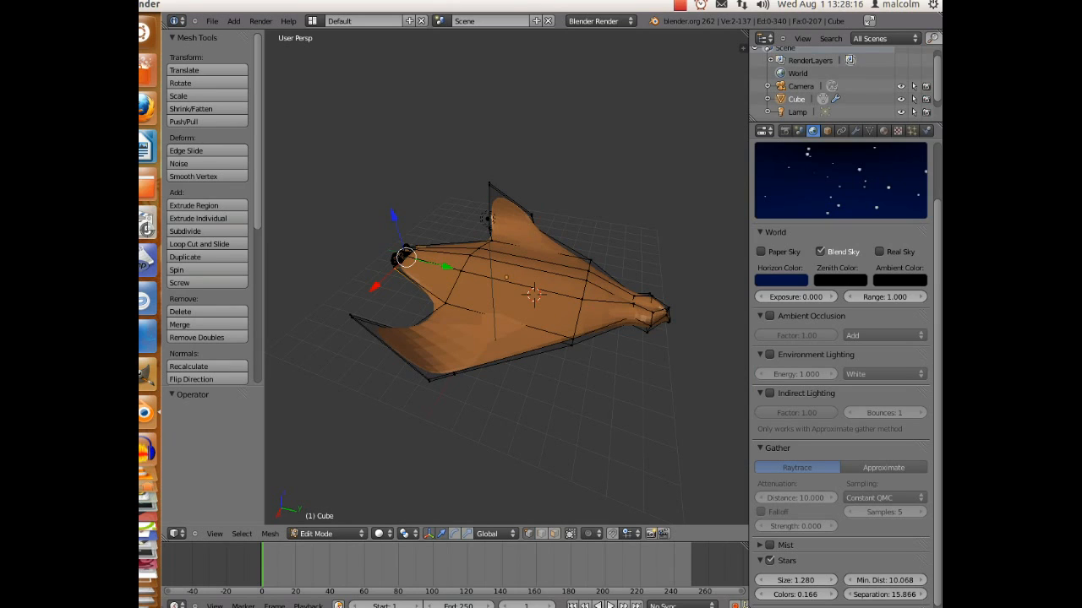
key(s)
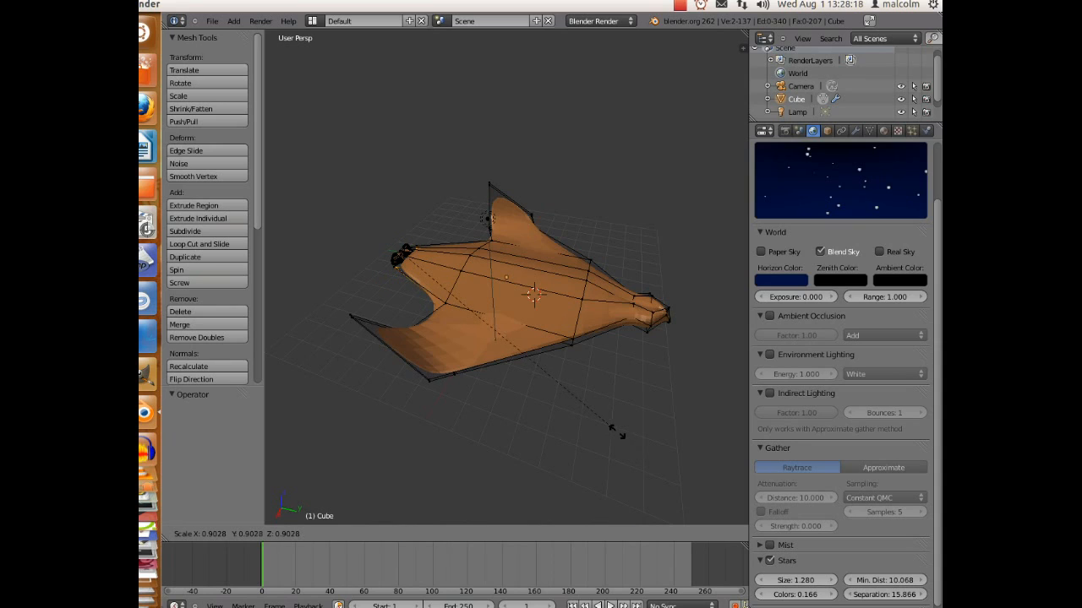
click(615, 439)
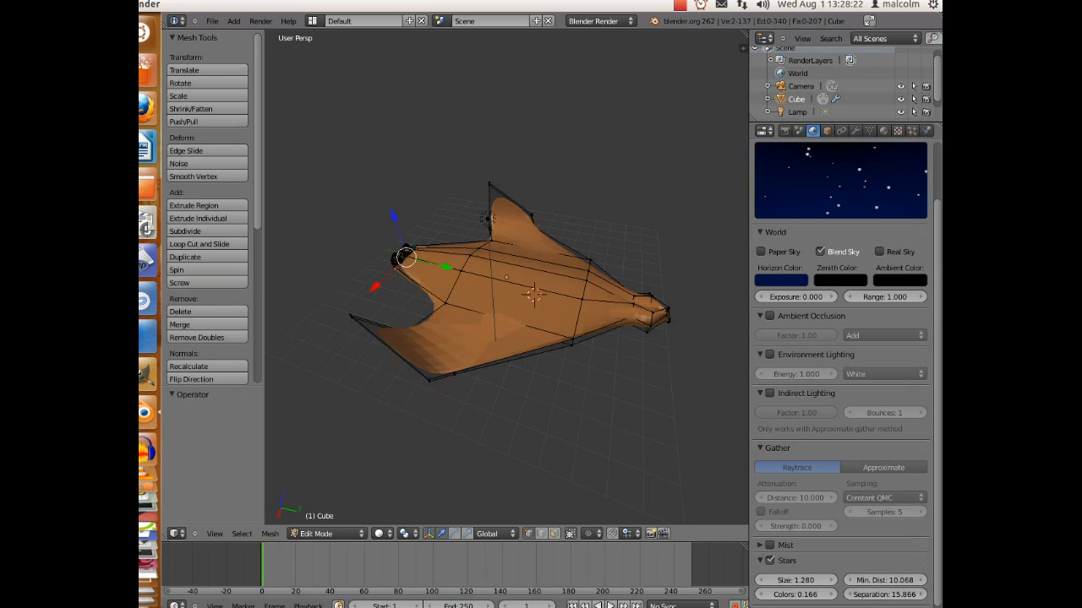
right_click(530, 214)
click(326, 533)
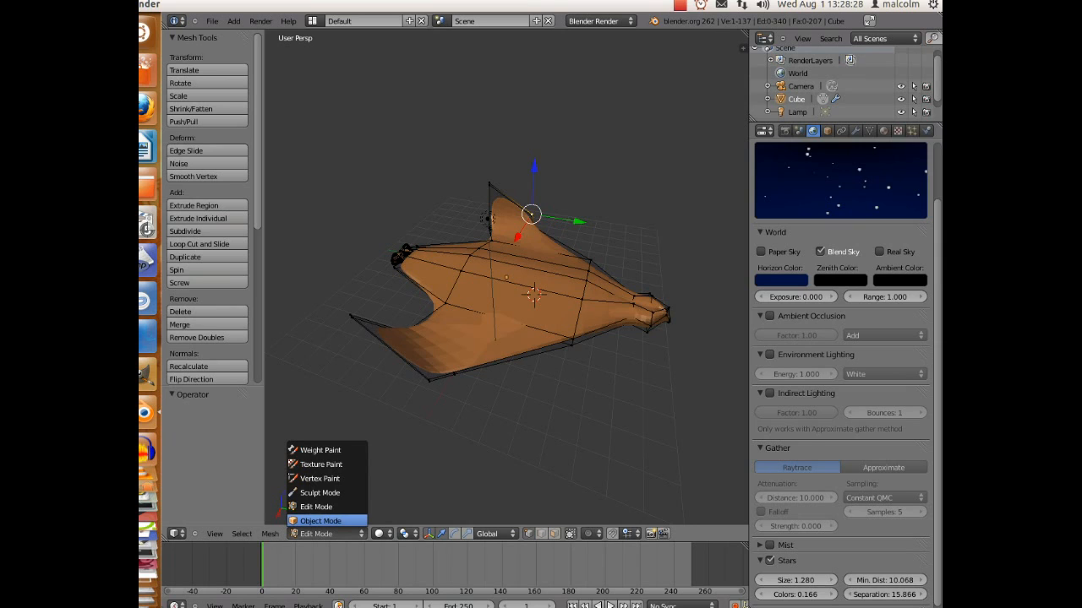
click(320, 520)
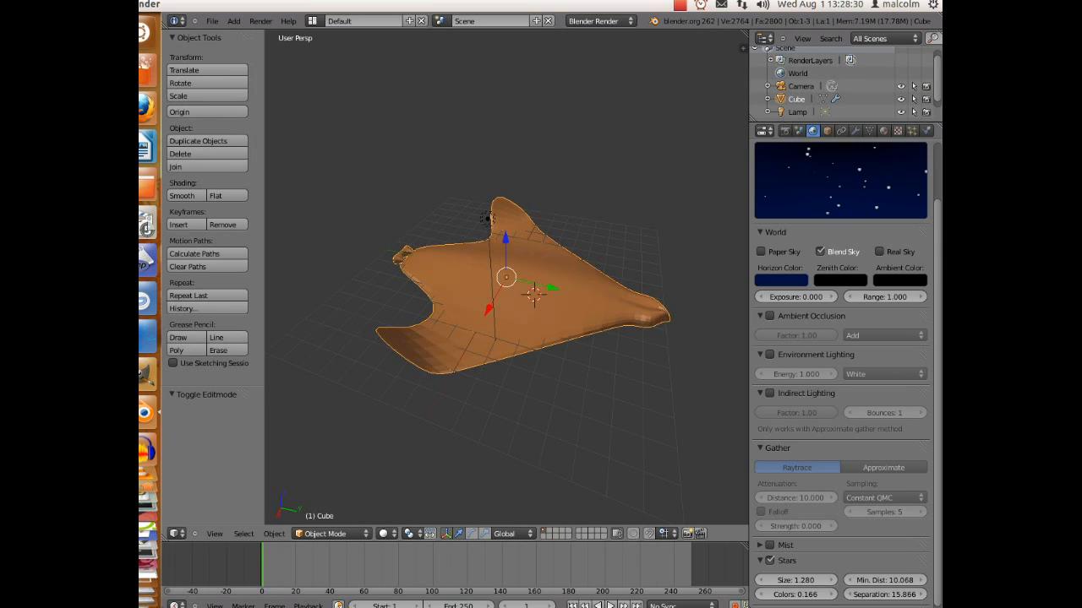
Step: Scale the model uniformly by about 0.164 and rotate it about 47° around the global Z axis in camera view
key(s)
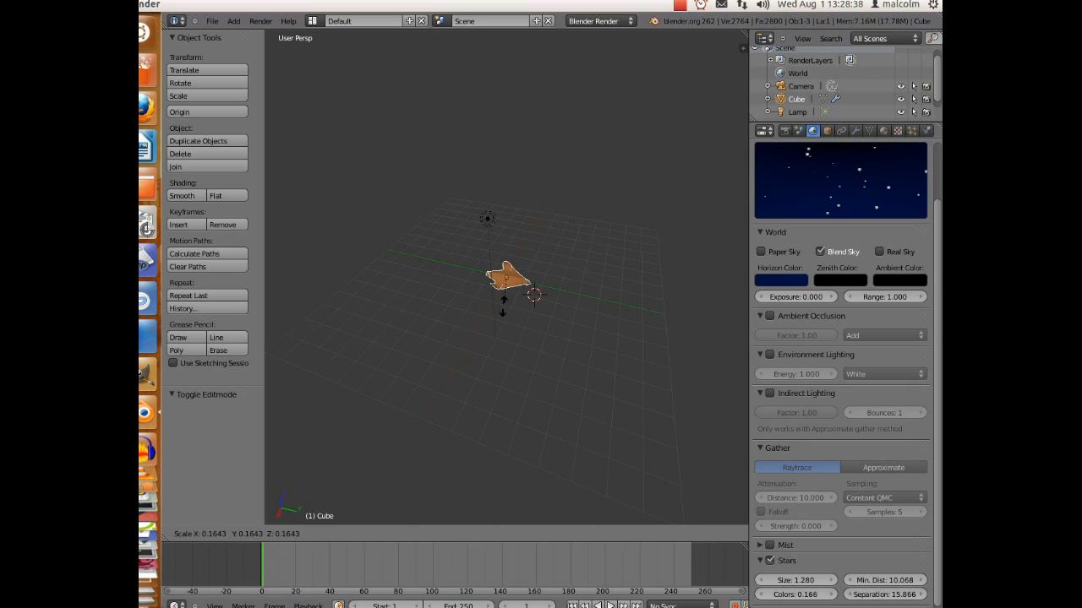
click(503, 306)
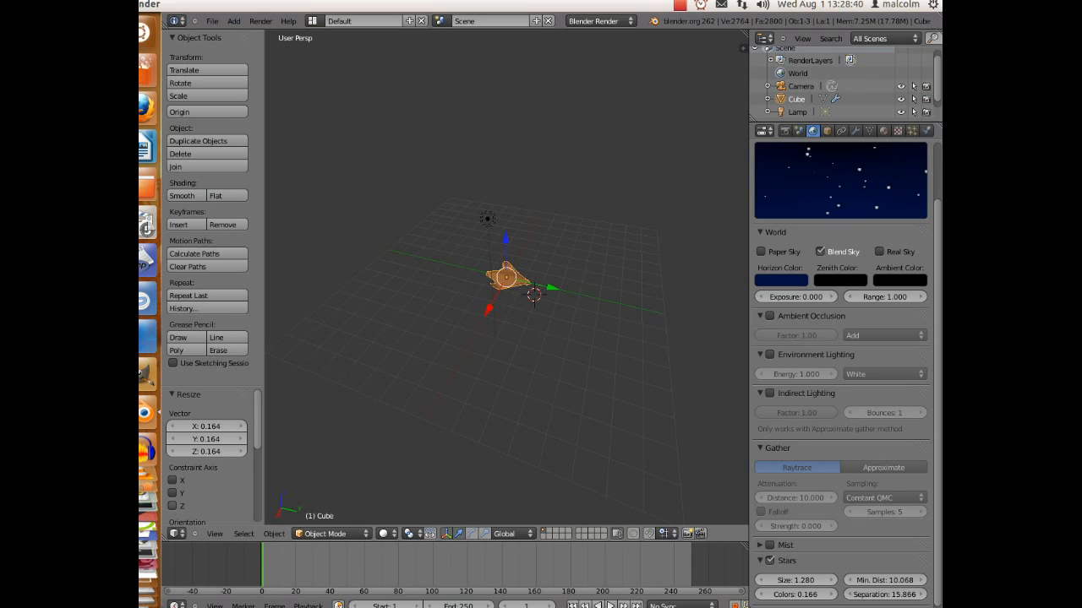
click(215, 533)
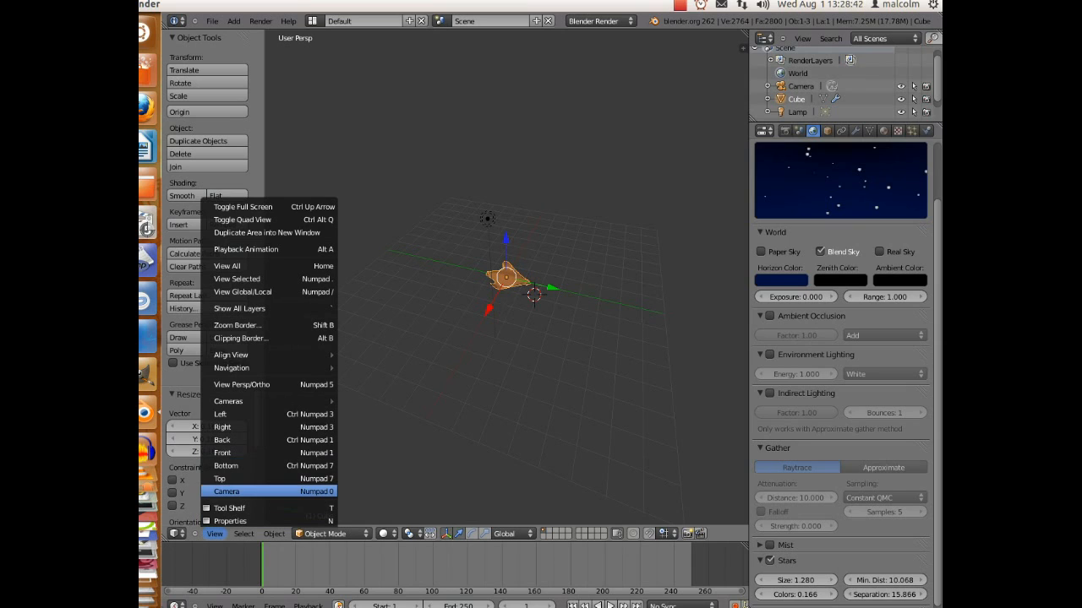
key(Return)
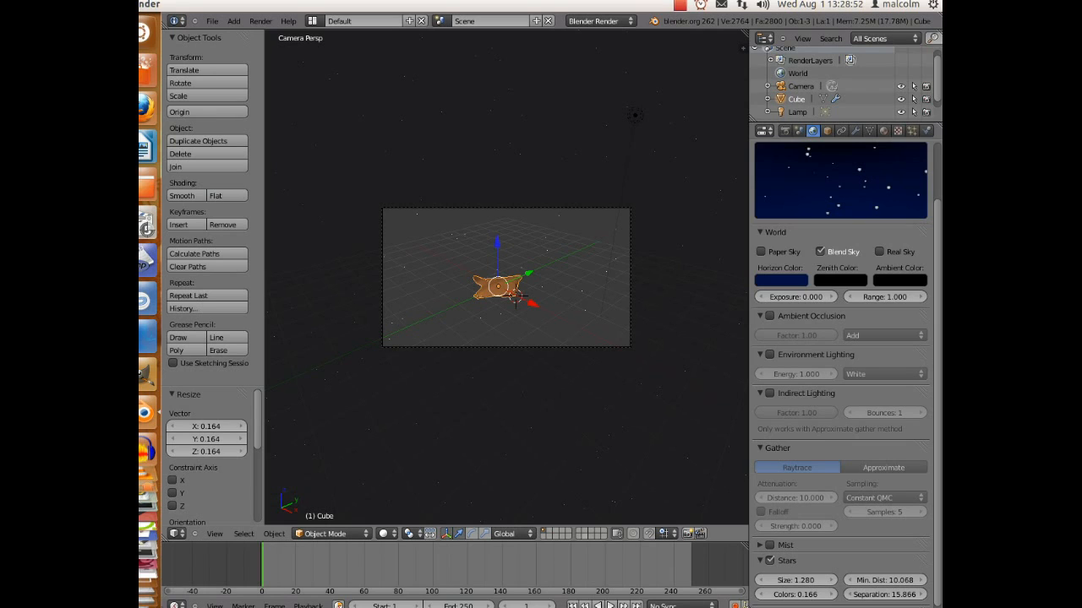
click(472, 533)
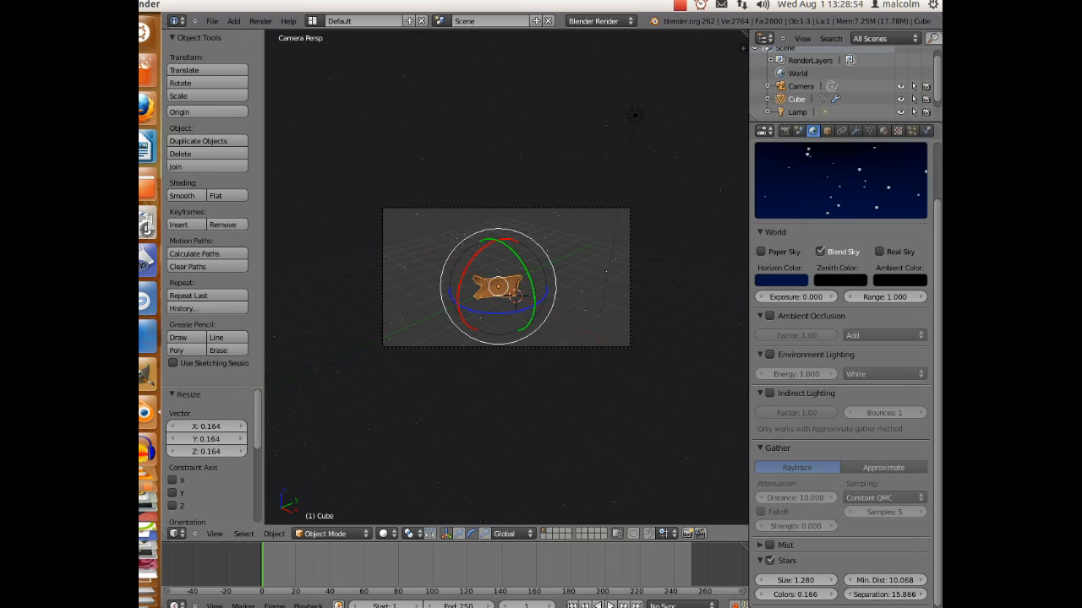
mouse_move(500, 313)
mouse_down()
mouse_move(515, 313)
mouse_move(500, 314)
mouse_up()
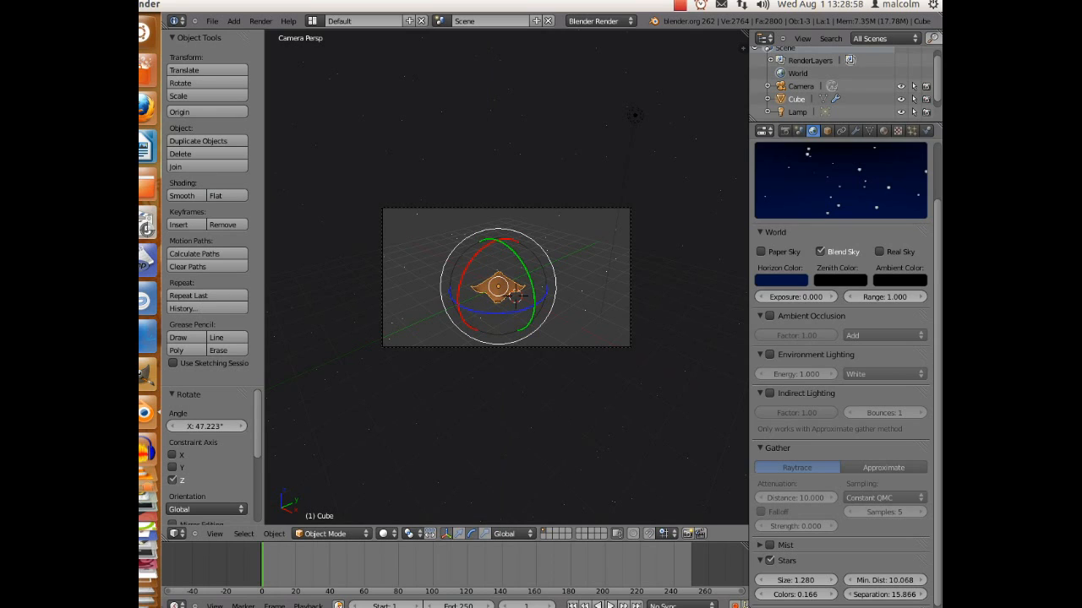
Step: Move the model along its axes until it is close to the camera and mostly below the camera frame
click(459, 533)
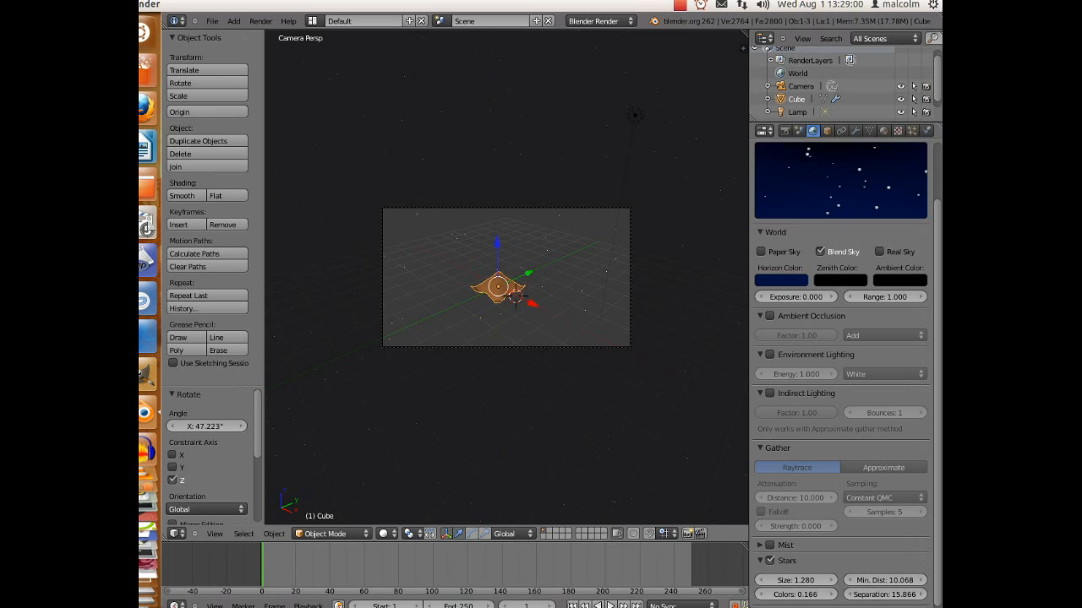
drag(497, 243, 497, 215)
drag(531, 274, 584, 382)
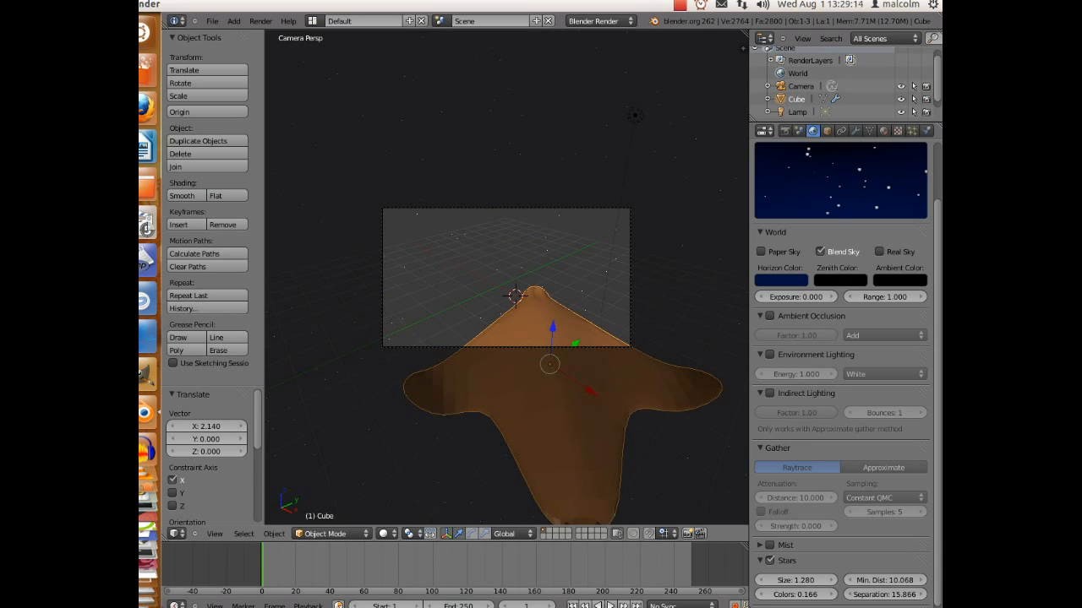
drag(589, 390, 589, 391)
Step: Insert a LocRot keyframe for the model at frame 1
click(186, 225)
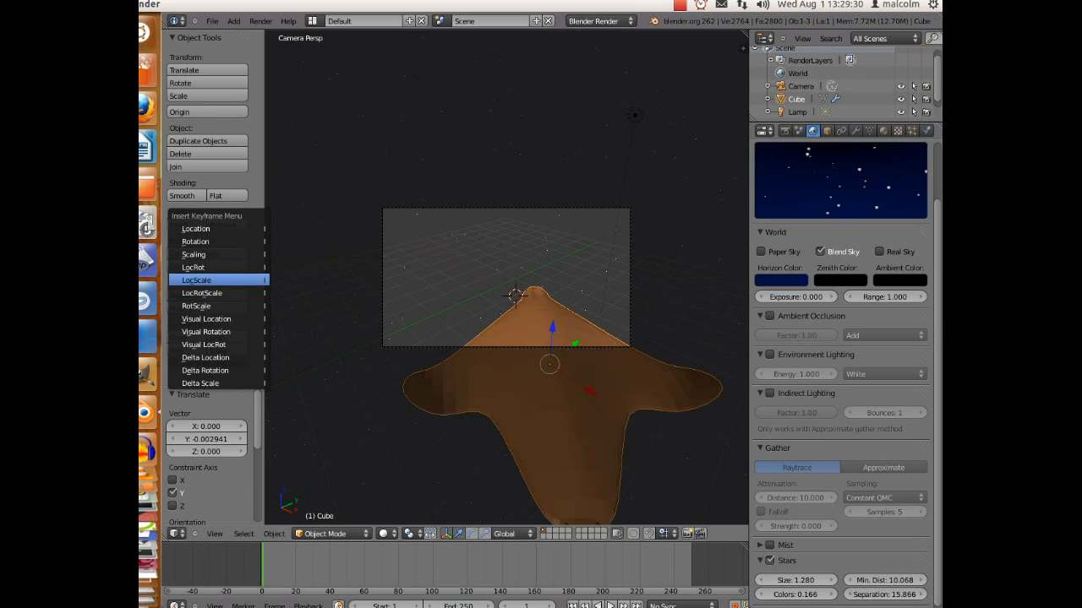
key(Up)
key(Return)
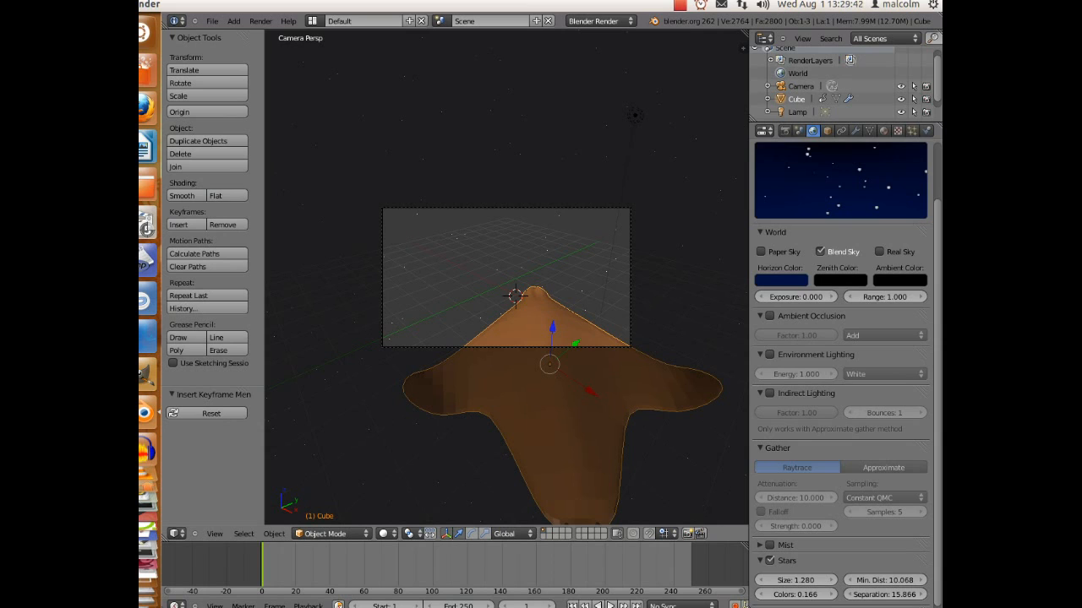
Step: Move the model away from the camera until it fits inside the camera frame, and insert a keyframe of it at frame 1
drag(590, 391, 508, 336)
drag(511, 299, 524, 222)
drag(558, 282, 544, 251)
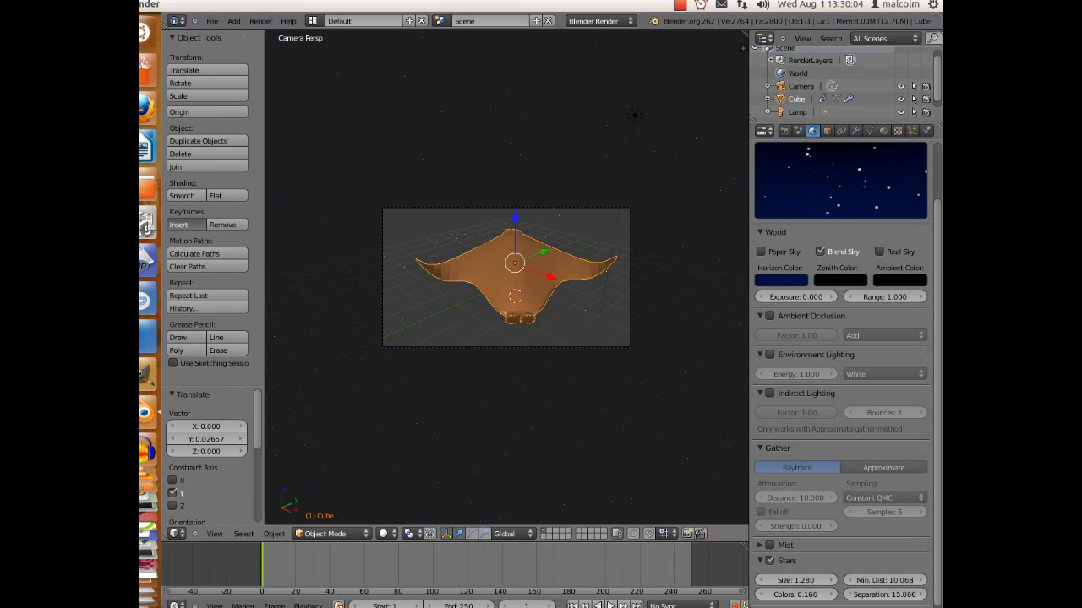
click(178, 224)
click(203, 220)
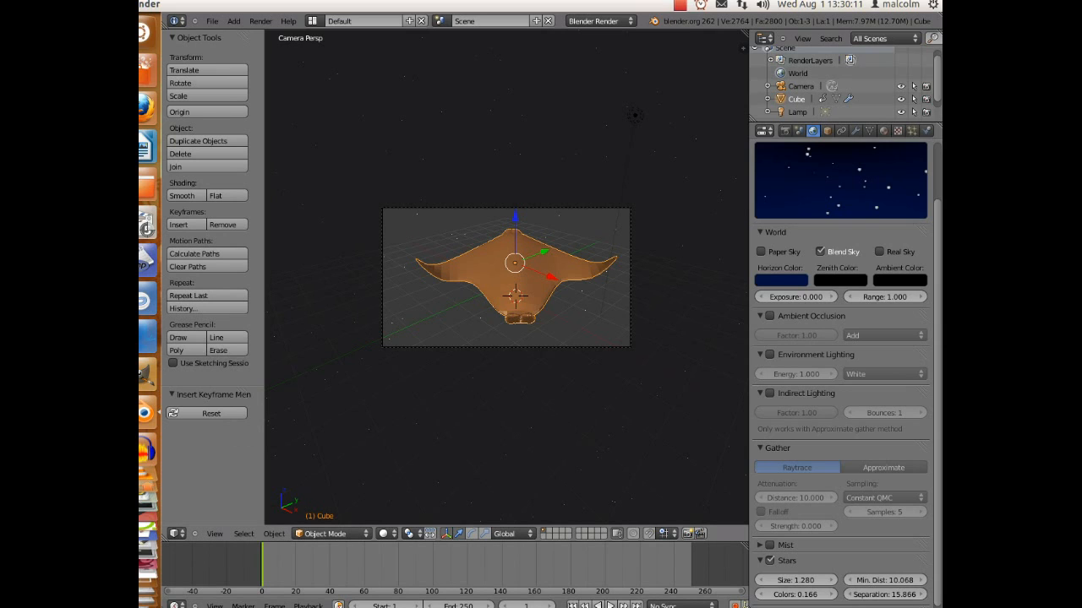
Step: Move the model along Y and X back close to the camera, mostly below the camera frame, and insert its LocRot keyframe at frame 1
drag(552, 277, 544, 325)
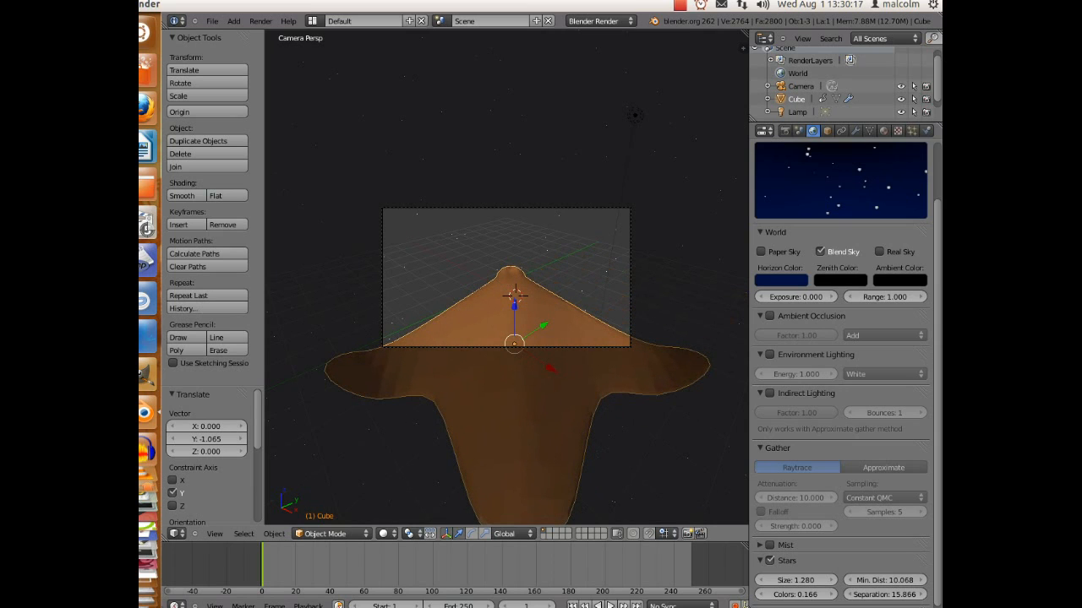
drag(550, 368, 603, 403)
drag(582, 347, 583, 346)
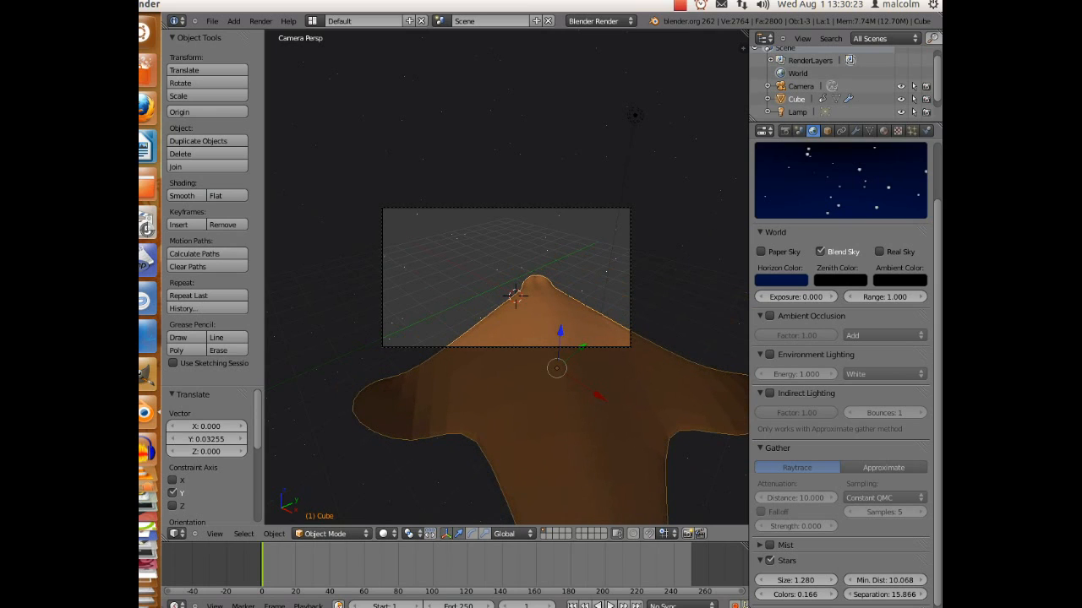
click(187, 225)
click(203, 225)
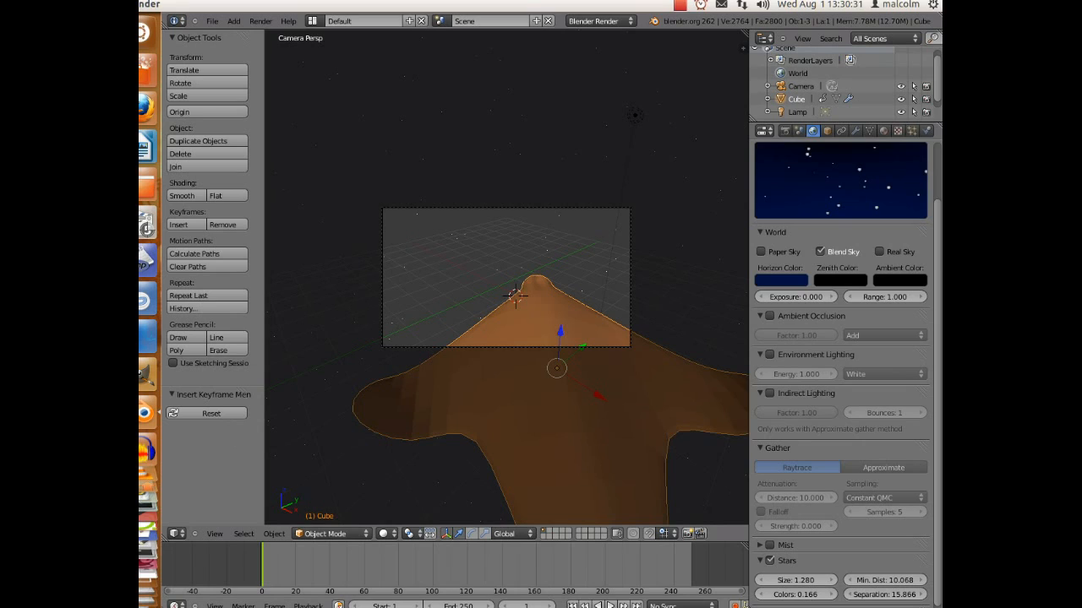
Step: Go to frame 80 and move the model along X and Y until it sits near the middle of the camera frame
click(398, 566)
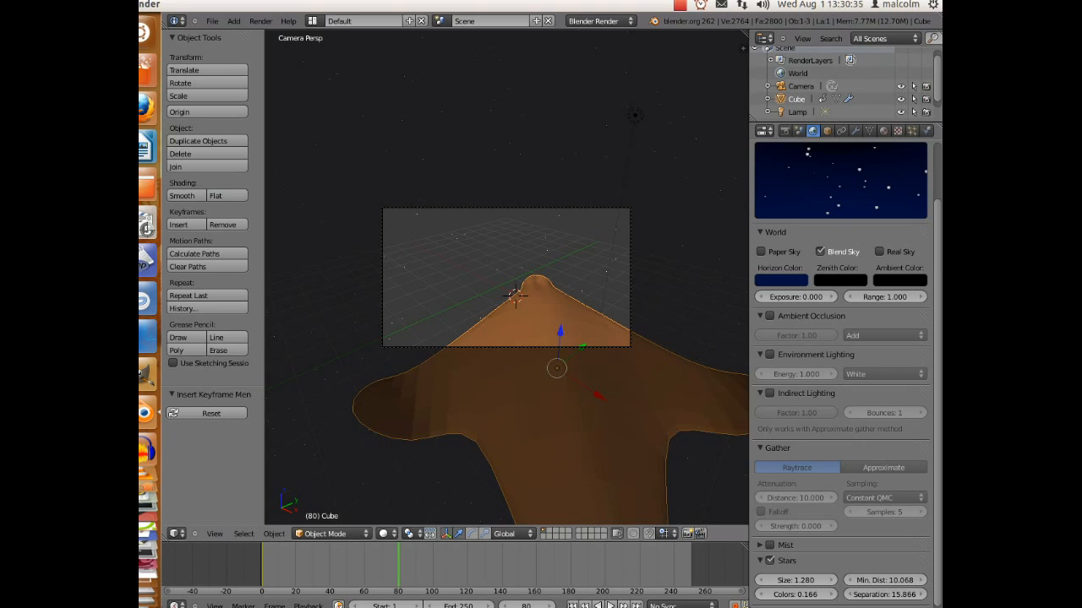
drag(598, 396, 497, 327)
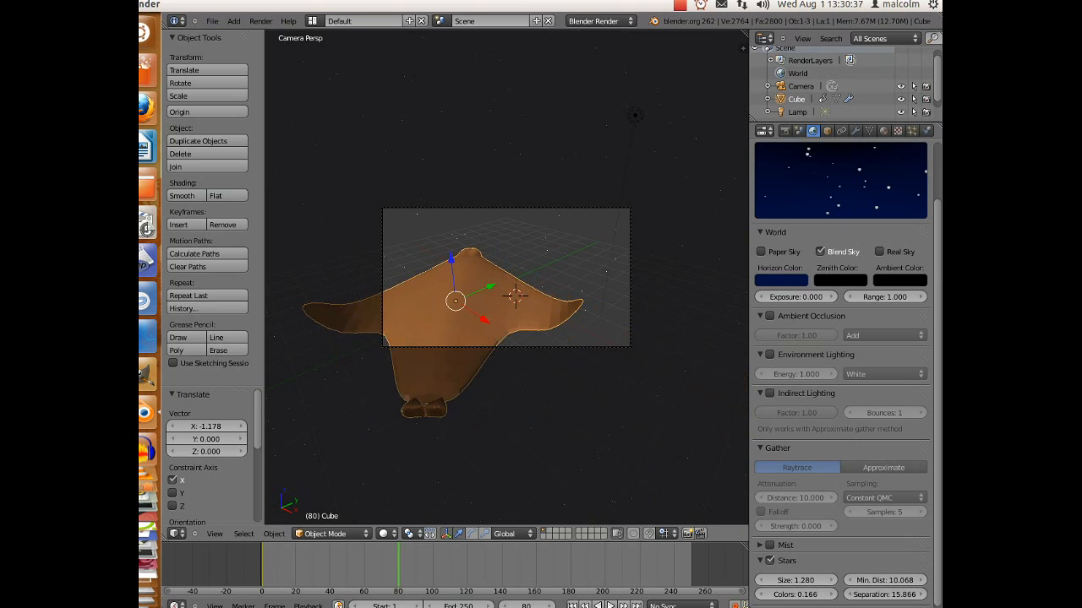
key(g)
key(x)
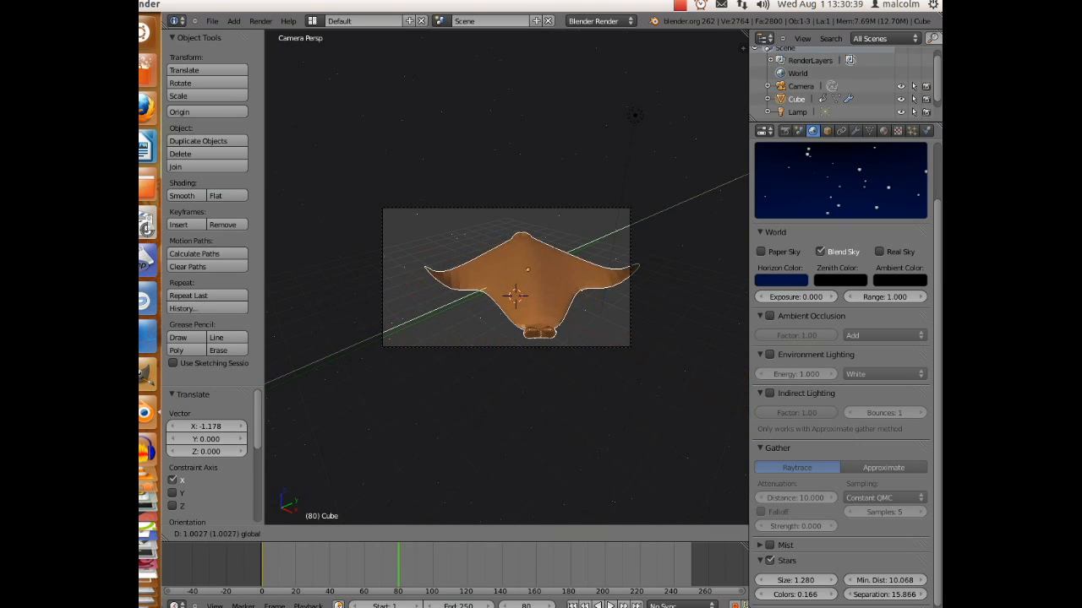
key(Return)
key(g)
key(x)
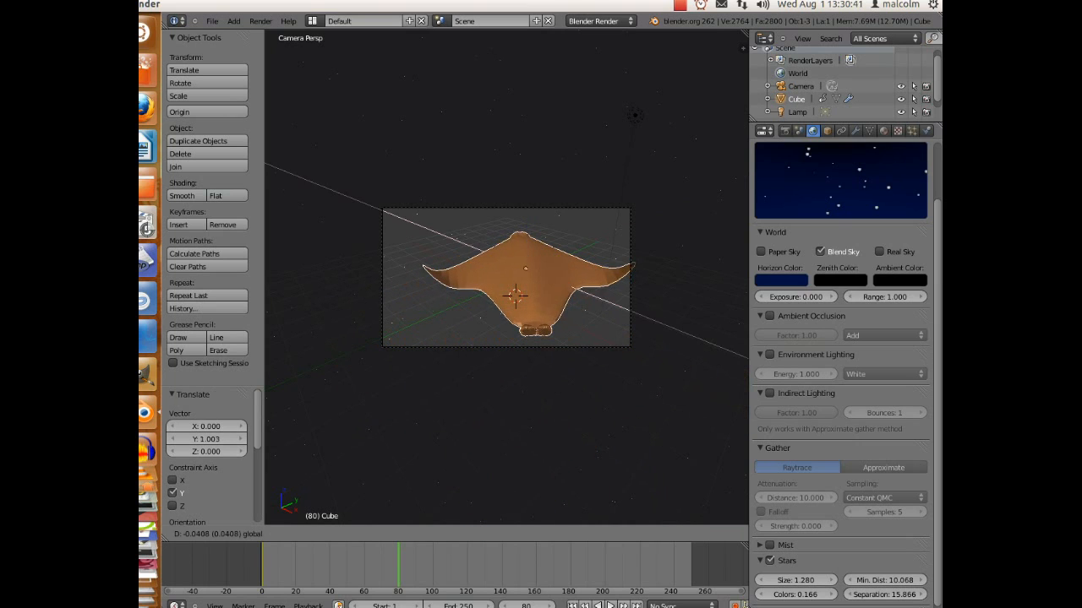
key(x)
key(Return)
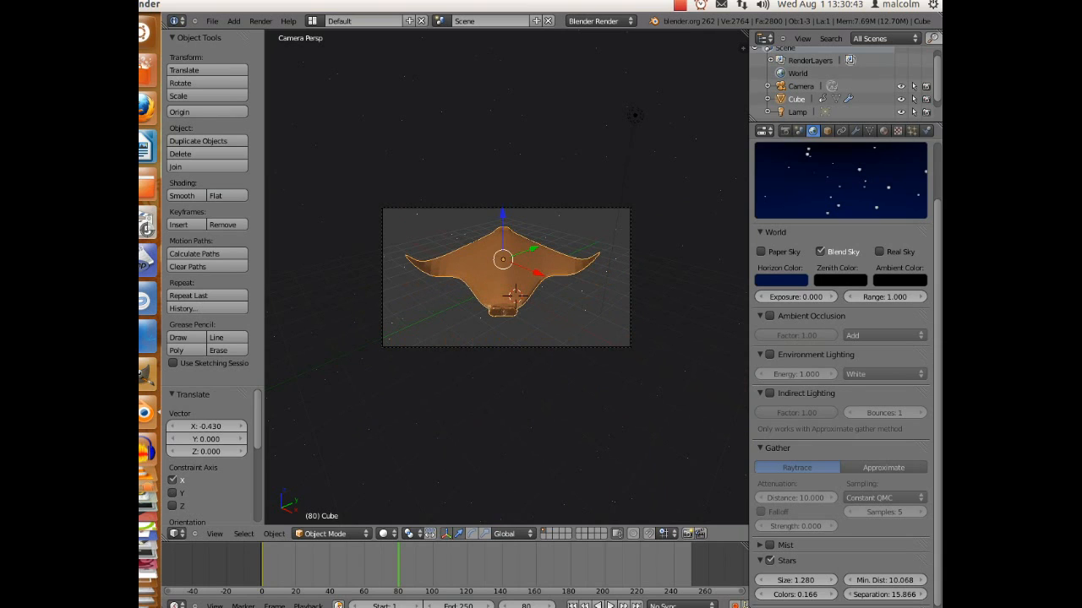
key(g)
key(y)
key(Return)
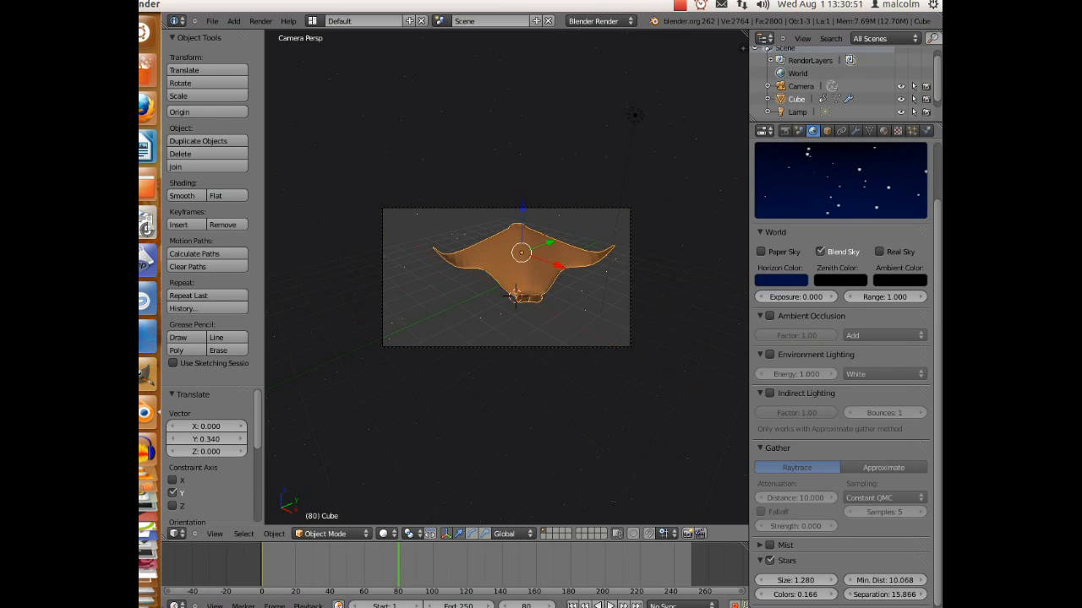
Step: Rotate the model about -3.633° around the global Y axis and insert its LocRot keyframe at frame 80
click(472, 534)
drag(560, 264, 559, 254)
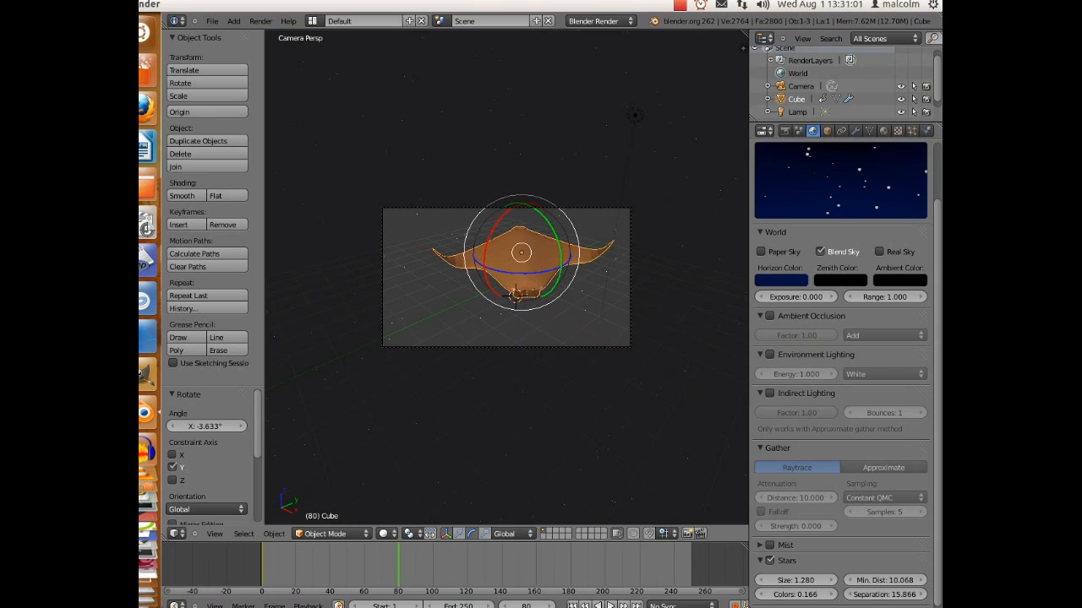
click(186, 224)
click(188, 223)
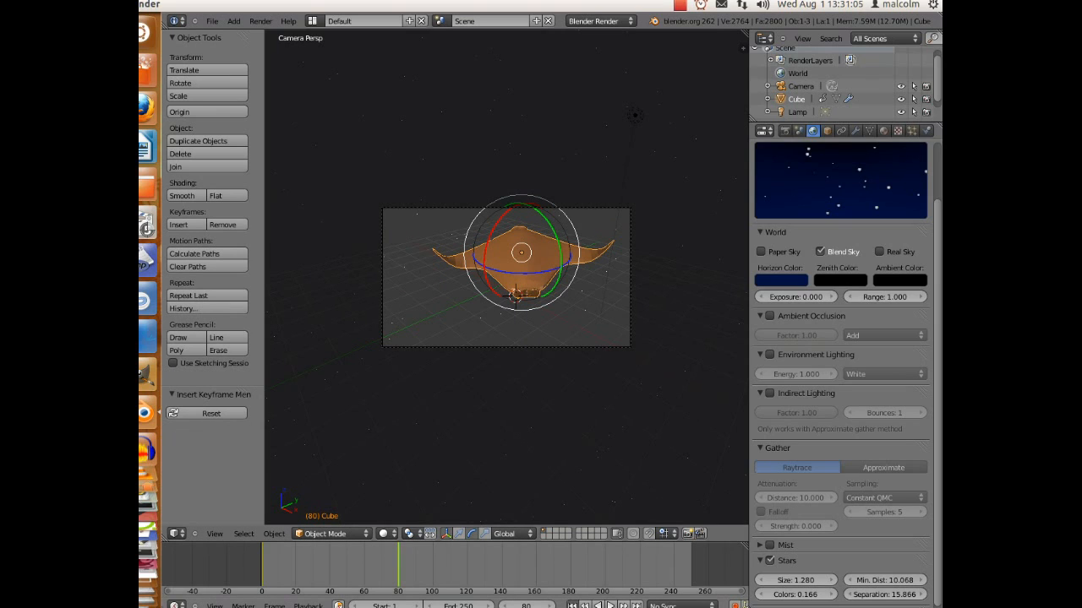
Step: Keyframe the stars' separation at about 11.499 on frame 1 and about 22.736 on frame 80
key(shift+Left)
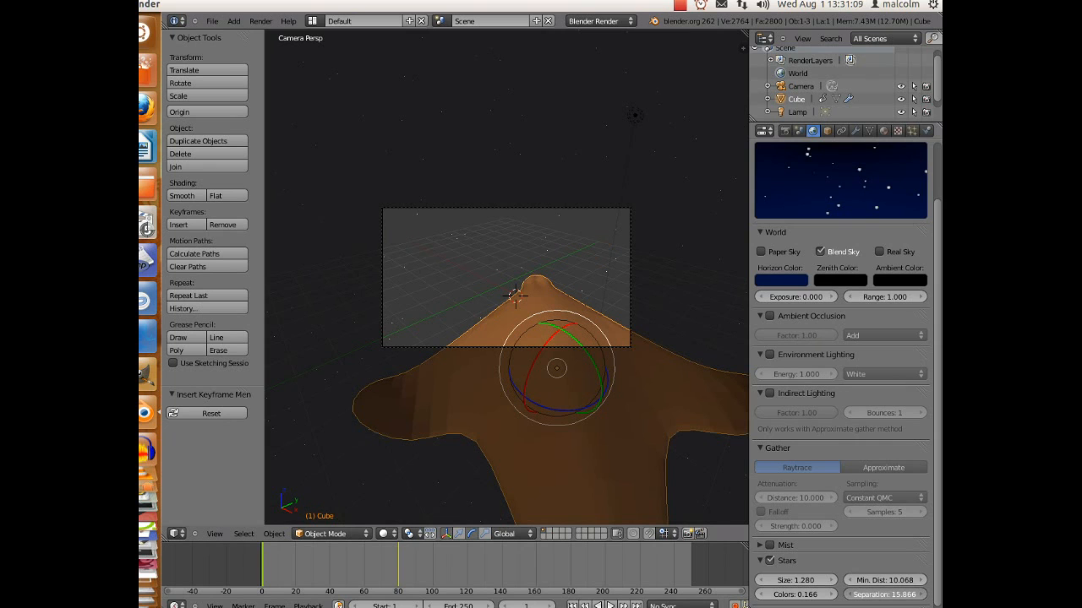
mouse_move(884, 595)
mouse_down()
mouse_move(816, 594)
mouse_move(865, 594)
mouse_up()
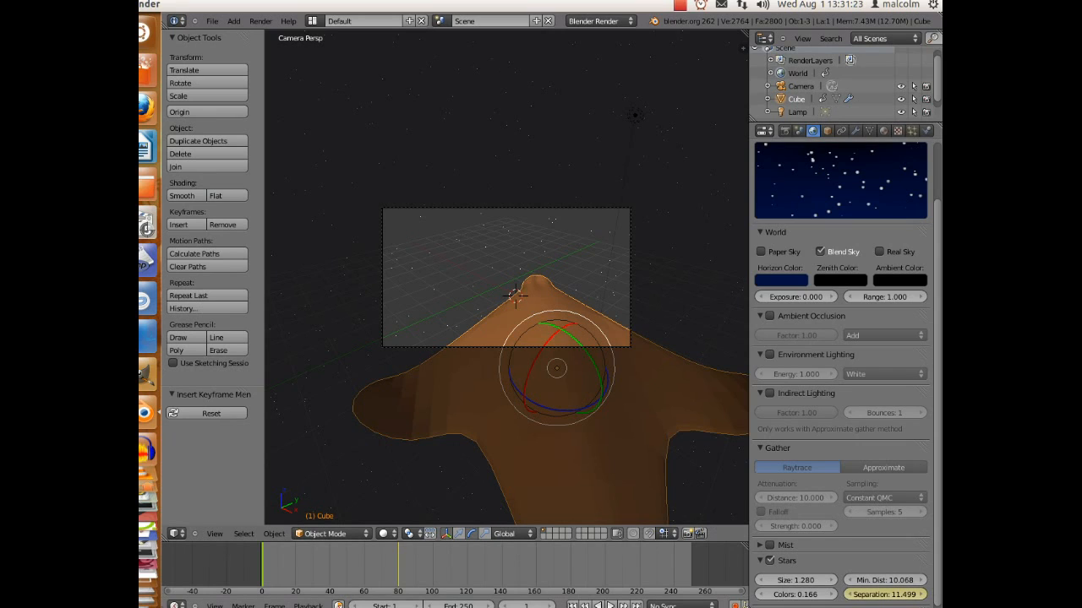
key(Up)
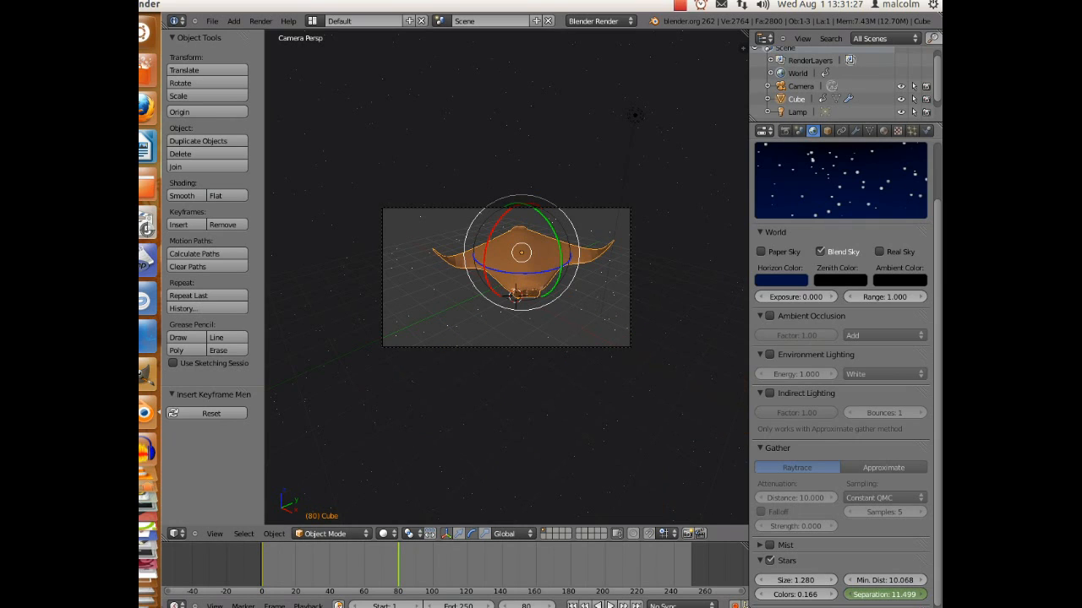
drag(884, 595, 924, 595)
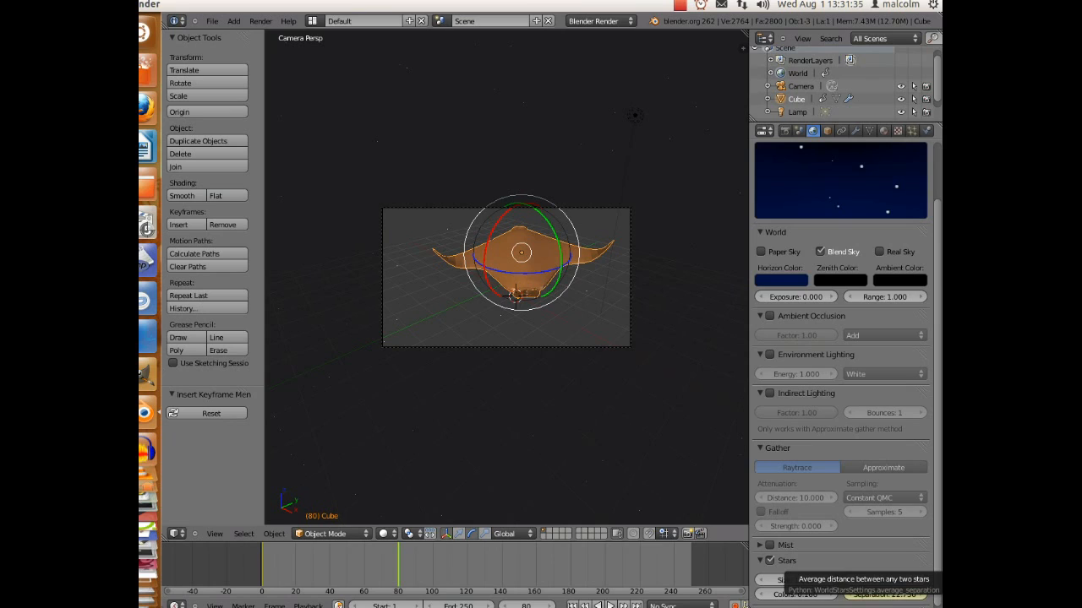
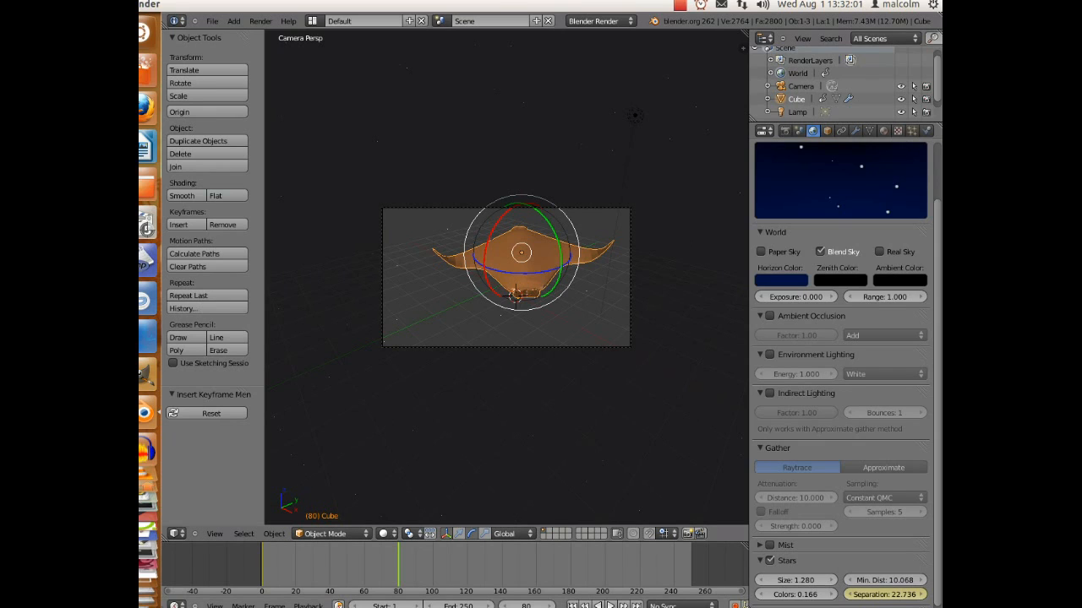
Step: At frame 139, set the camera's focal length to about 16.444 mm and insert a keyframe for it
click(499, 564)
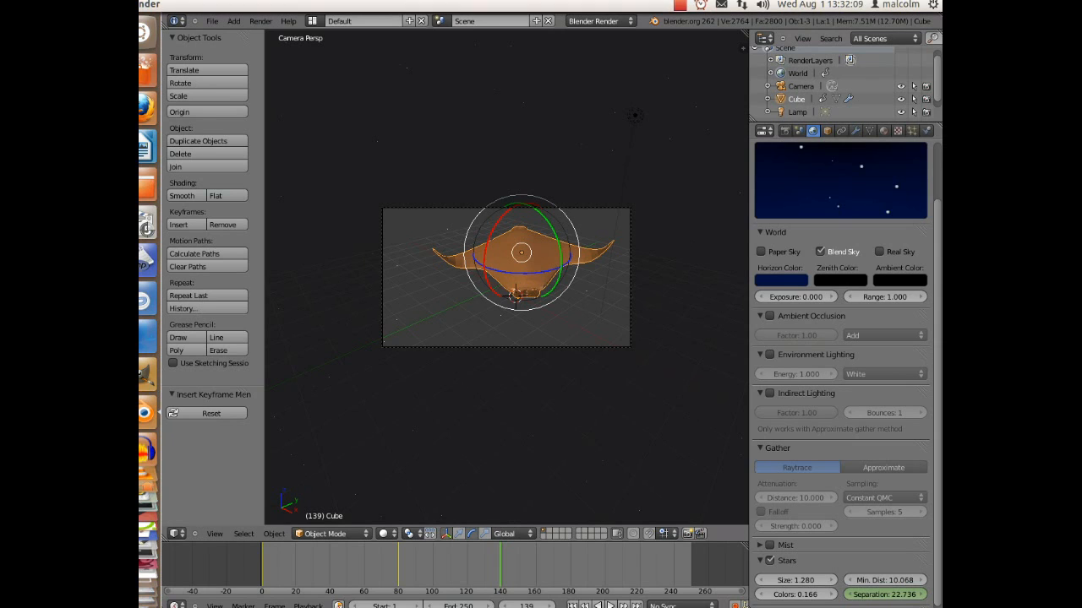
right_click(630, 279)
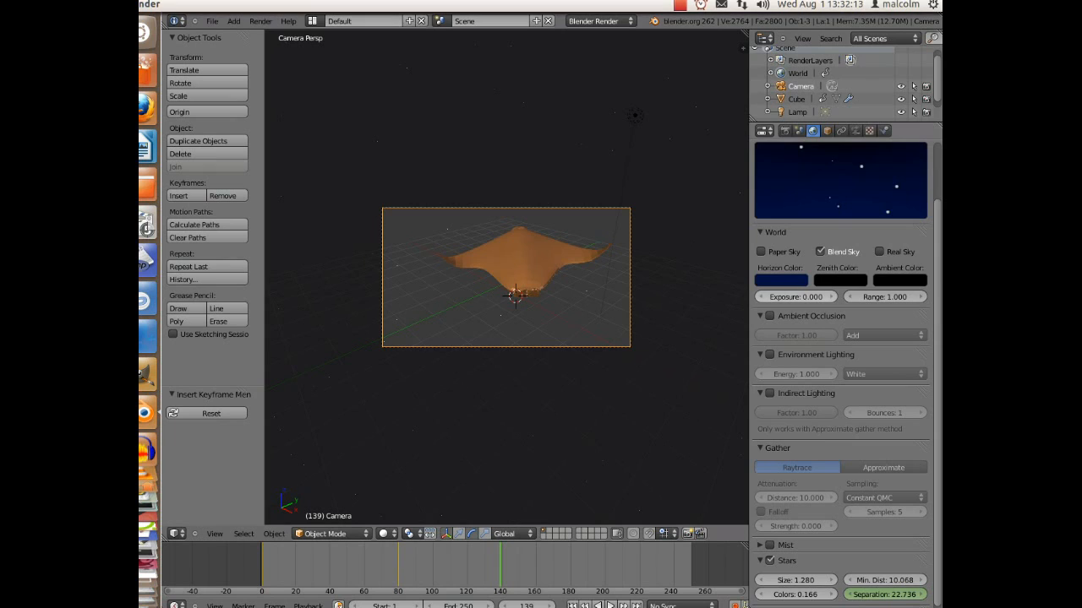
click(855, 131)
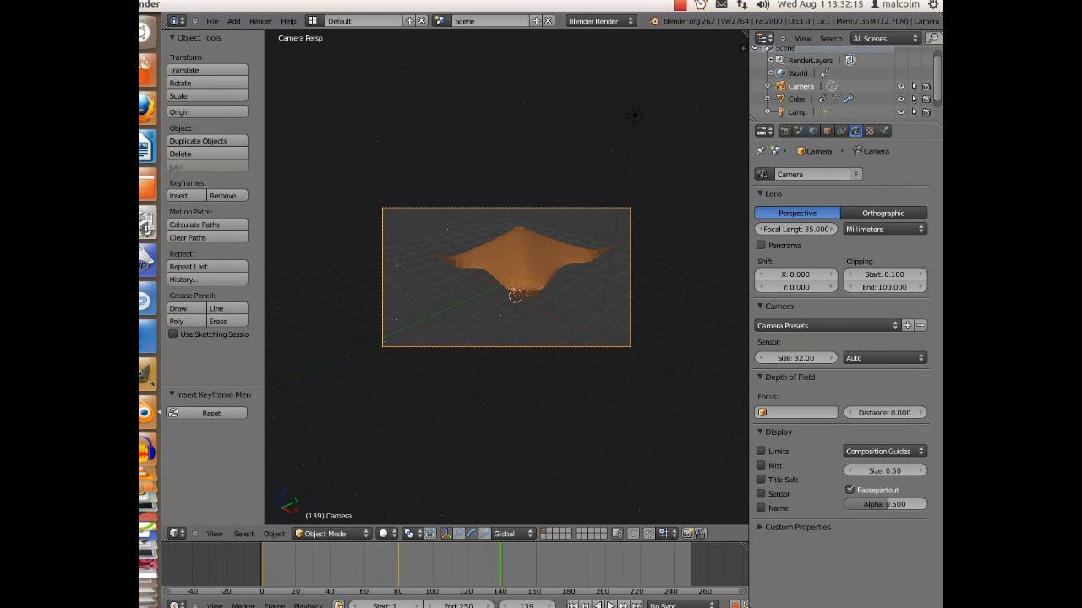
drag(796, 229, 760, 229)
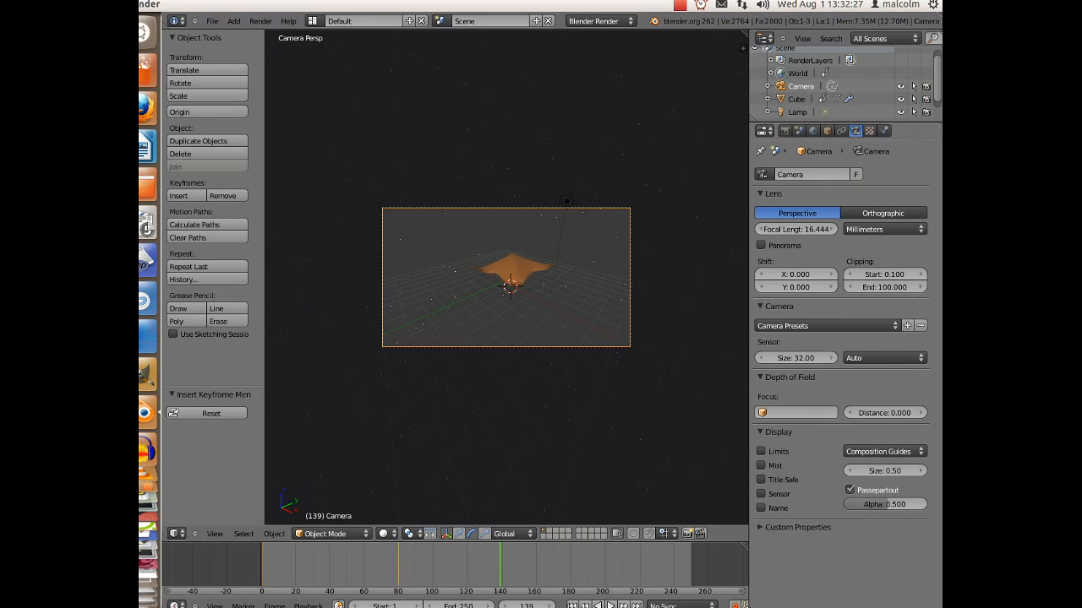
key(i)
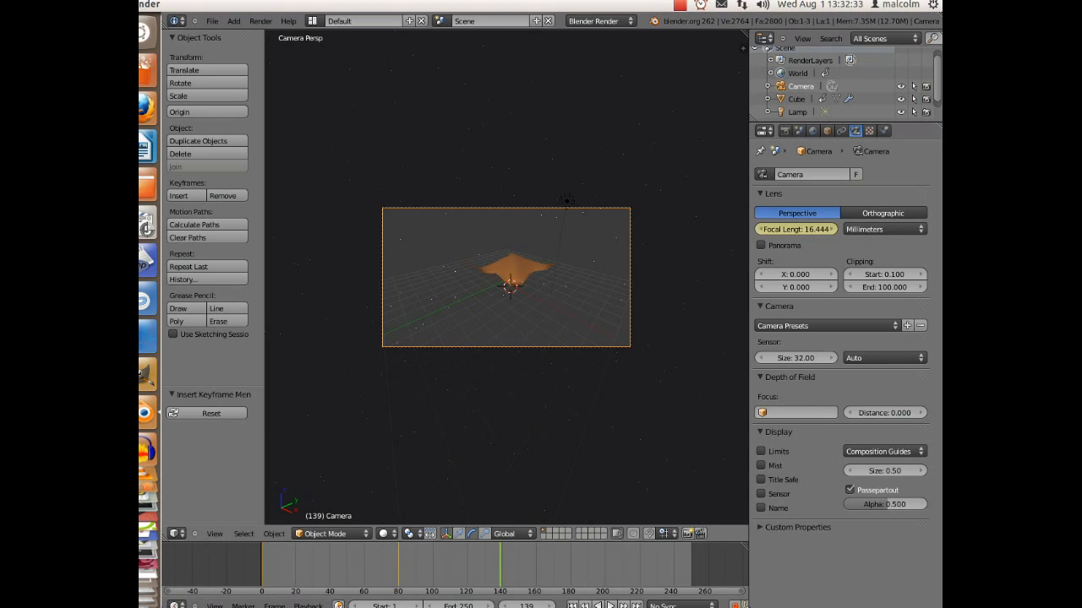
Step: Rotate the model about 42.759° around the global Z axis and about 22.274° around the global X axis
right_click(514, 269)
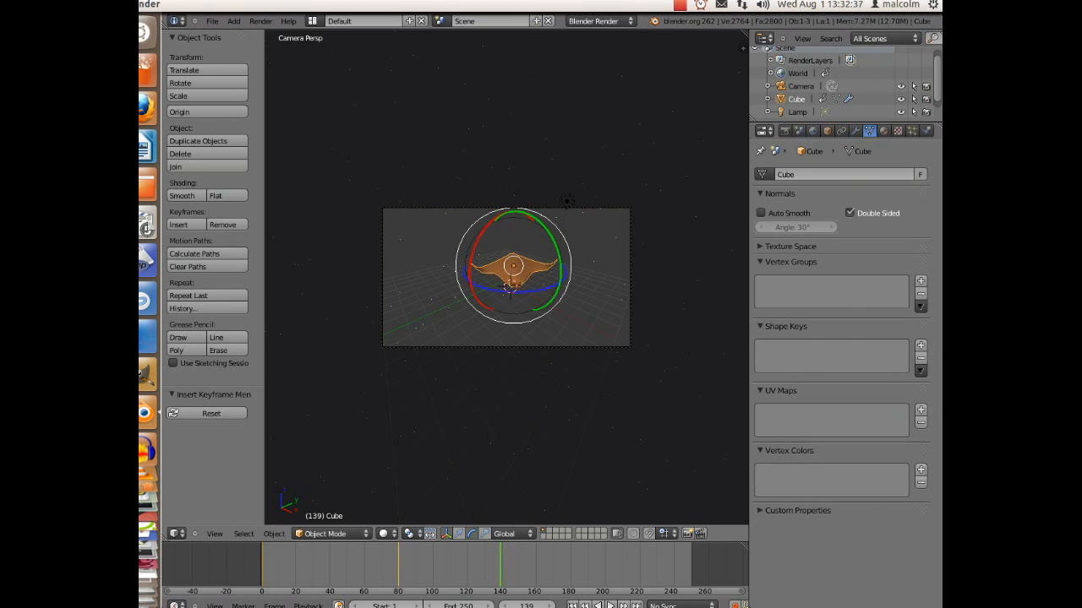
key(r)
key(z)
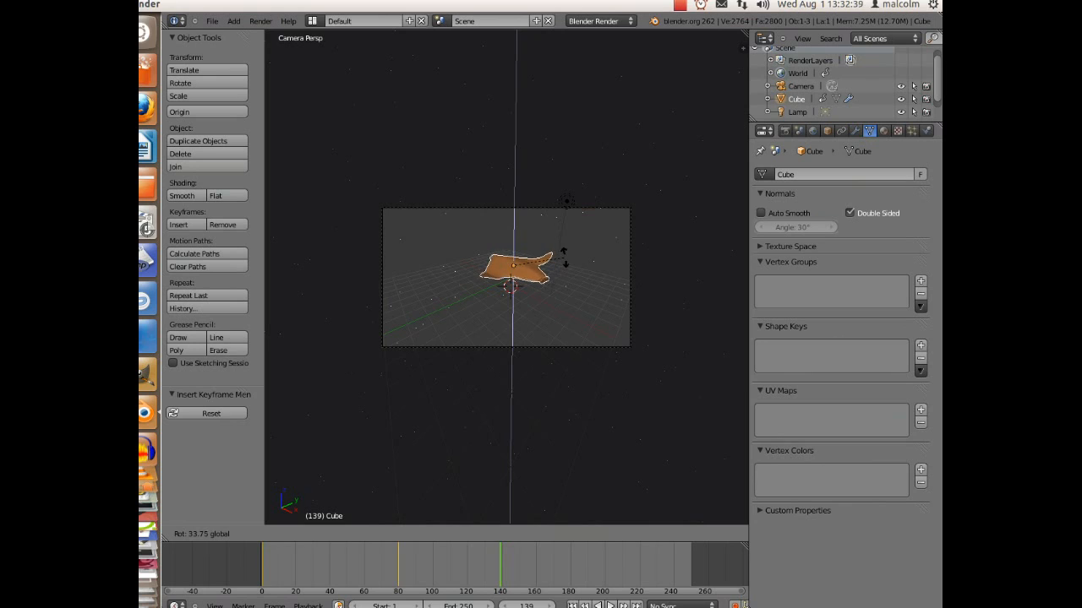
click(567, 241)
key(r)
key(x)
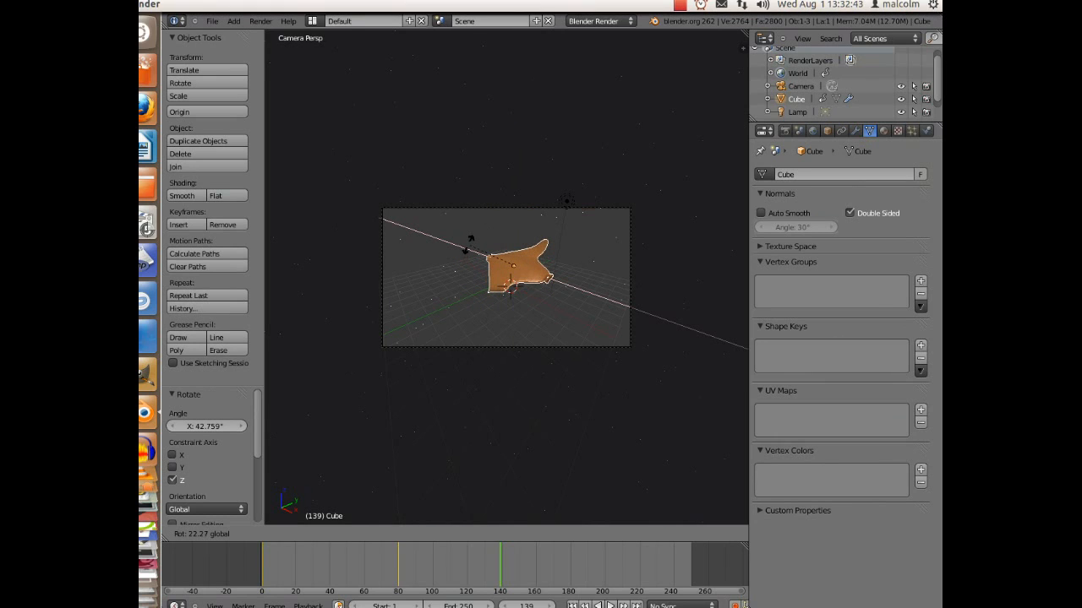
click(470, 243)
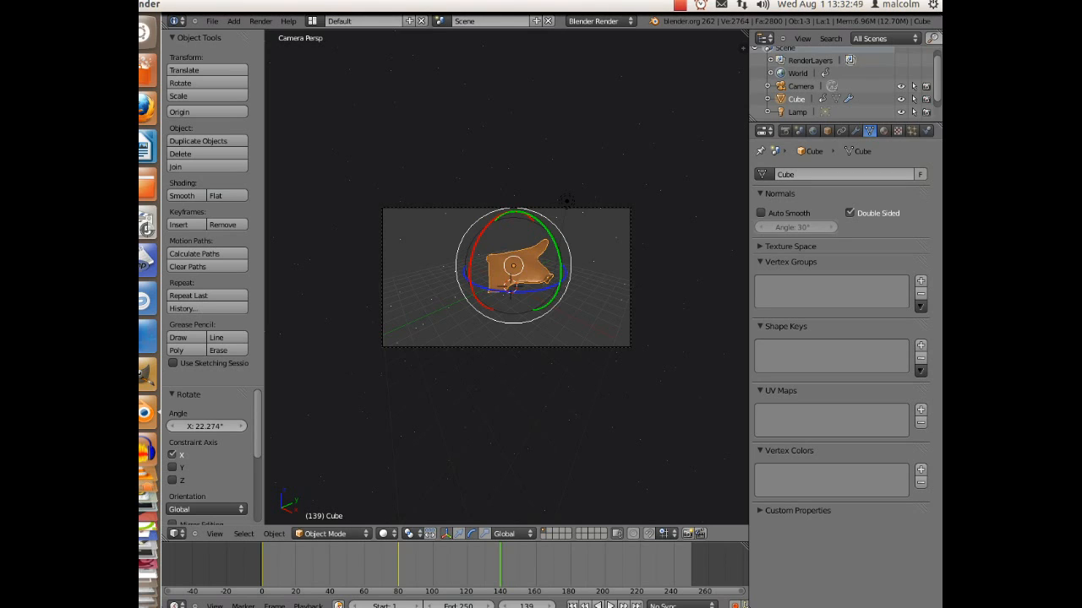
Step: Move the model about -4.073 along the X axis, farther from the camera, and insert its LocRot keyframe at frame 139
click(459, 534)
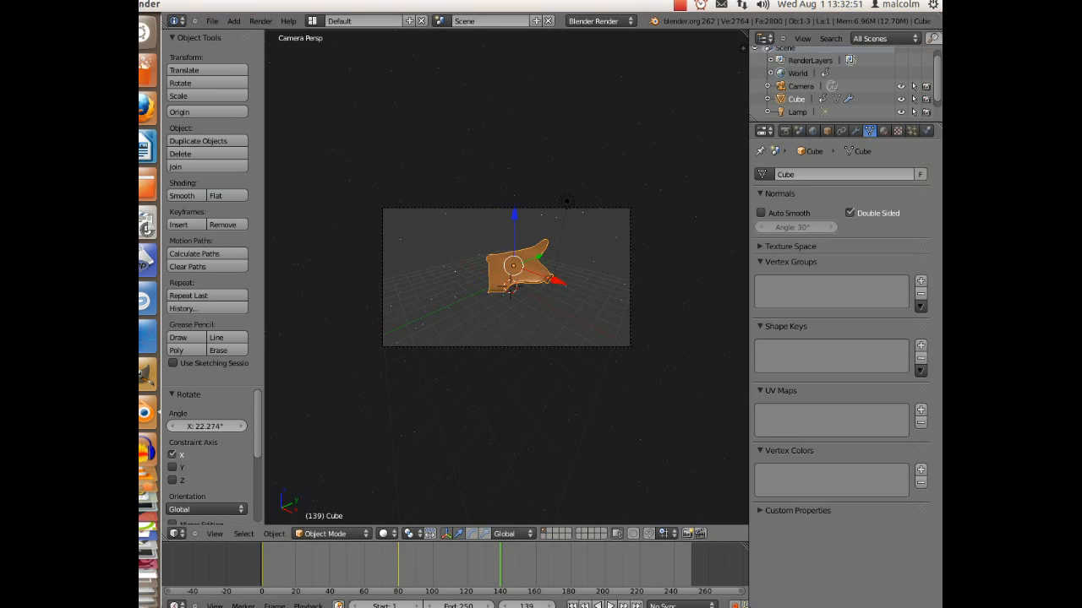
drag(557, 281, 498, 260)
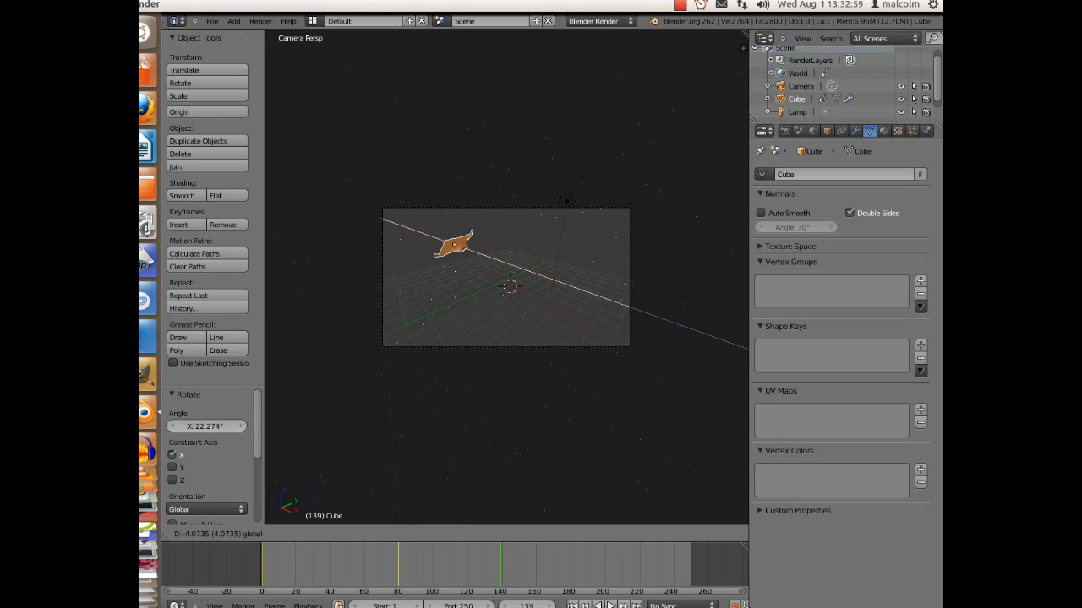
key(Return)
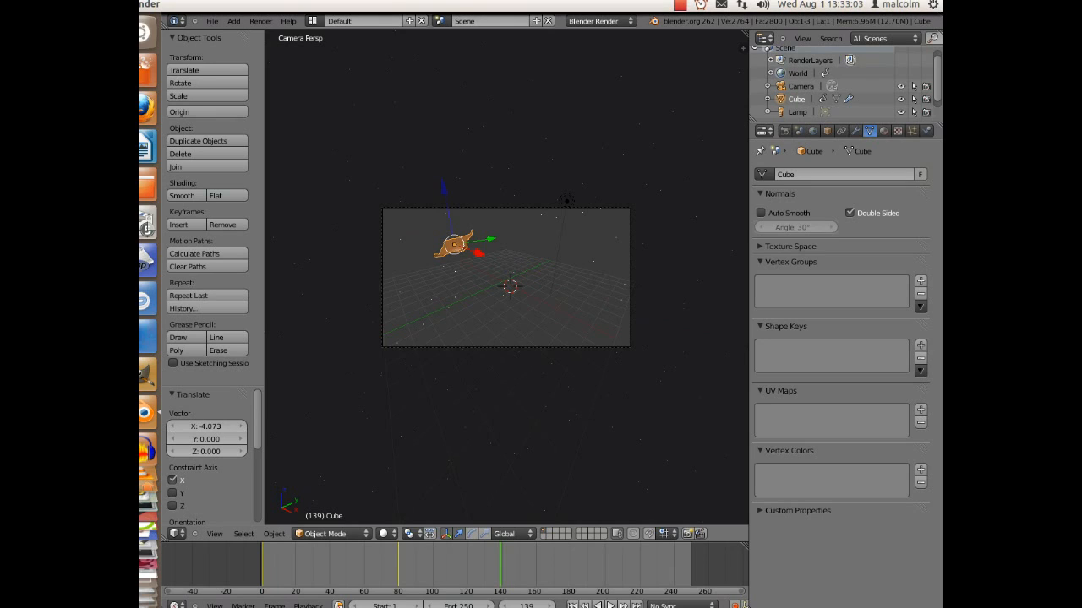
click(186, 224)
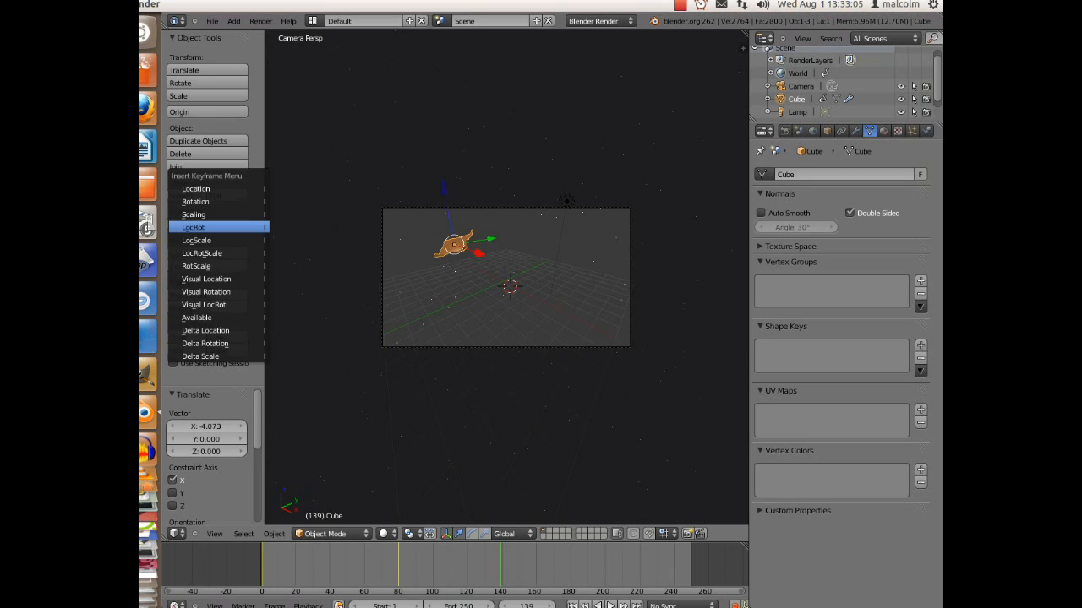
click(193, 227)
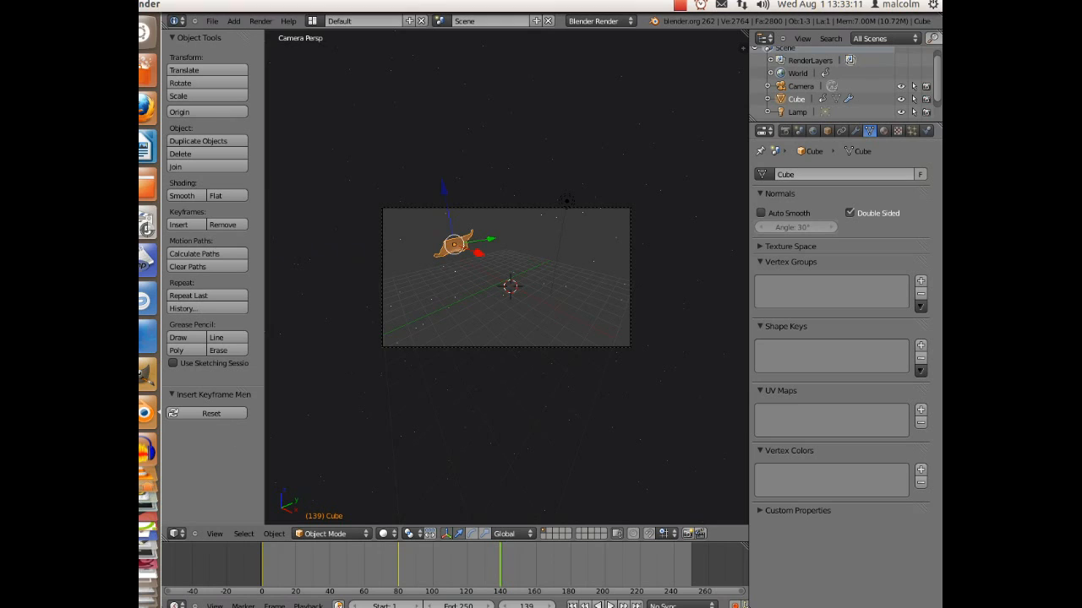
Step: At frame 190, set the camera's Z rotation to 68.692°
click(587, 566)
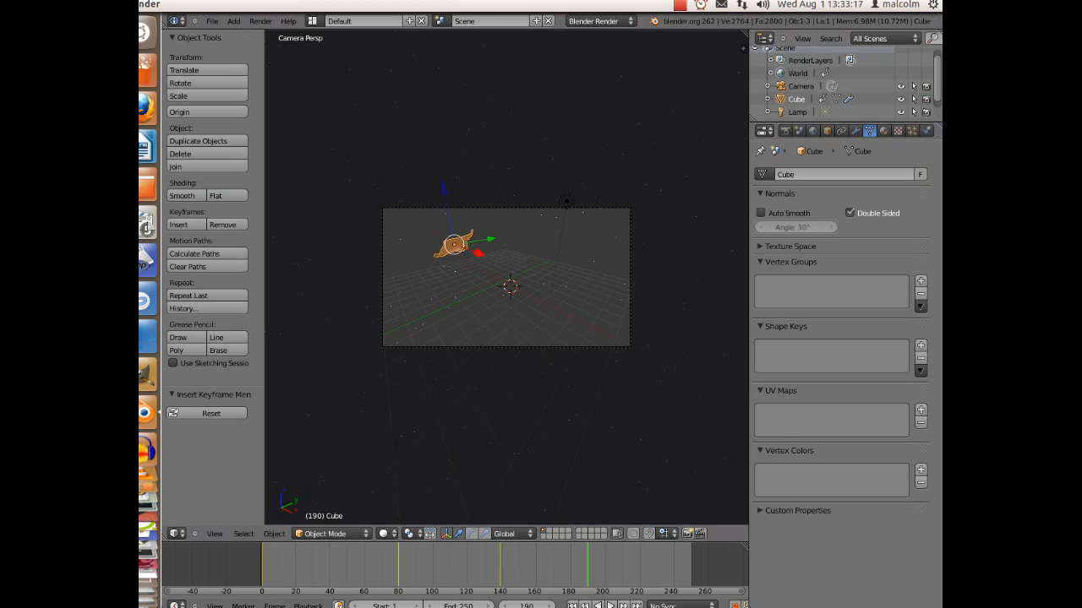
right_click(592, 346)
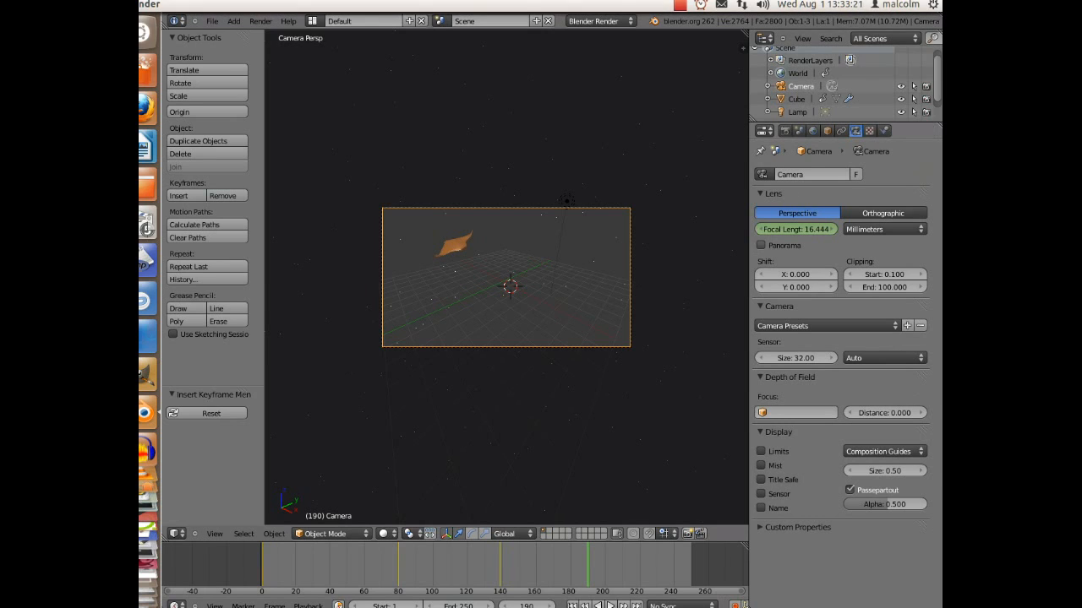
click(828, 131)
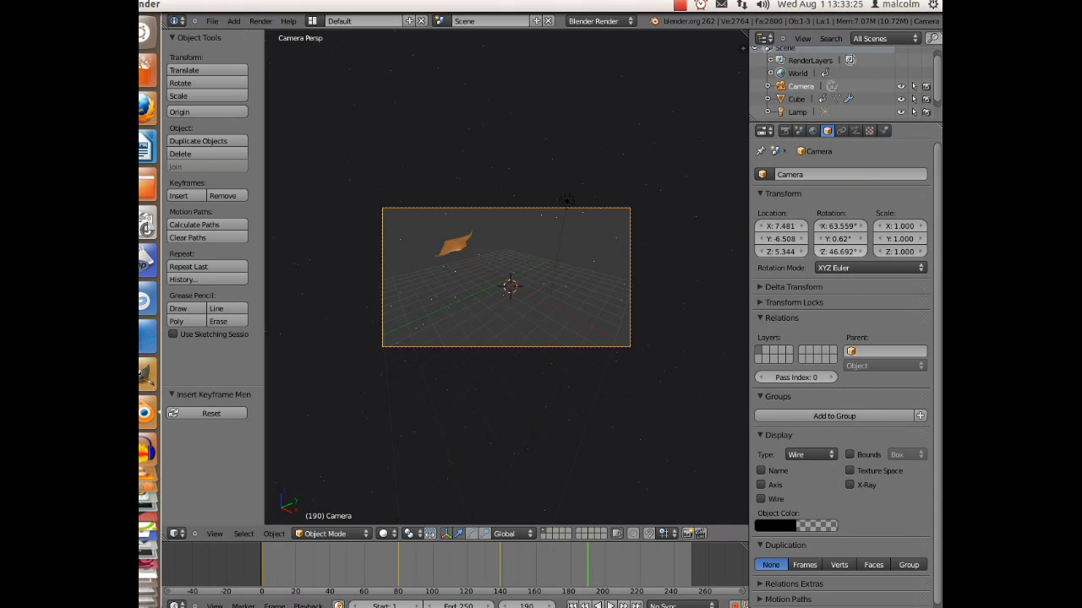
click(862, 252)
click(861, 252)
click(861, 252)
click(862, 252)
click(861, 252)
click(861, 252)
click(861, 252)
click(861, 252)
click(861, 252)
click(861, 251)
click(861, 252)
click(861, 252)
click(861, 252)
click(861, 252)
click(861, 252)
click(861, 252)
click(861, 252)
click(861, 252)
Step: Set the camera's X rotation to 78.559° and insert a keyframe for its location and rotation at frame 190
click(861, 227)
click(861, 227)
click(861, 226)
click(861, 226)
click(861, 227)
click(861, 226)
click(861, 227)
click(861, 226)
click(861, 227)
click(862, 226)
click(861, 227)
click(861, 226)
click(861, 226)
click(861, 226)
click(861, 227)
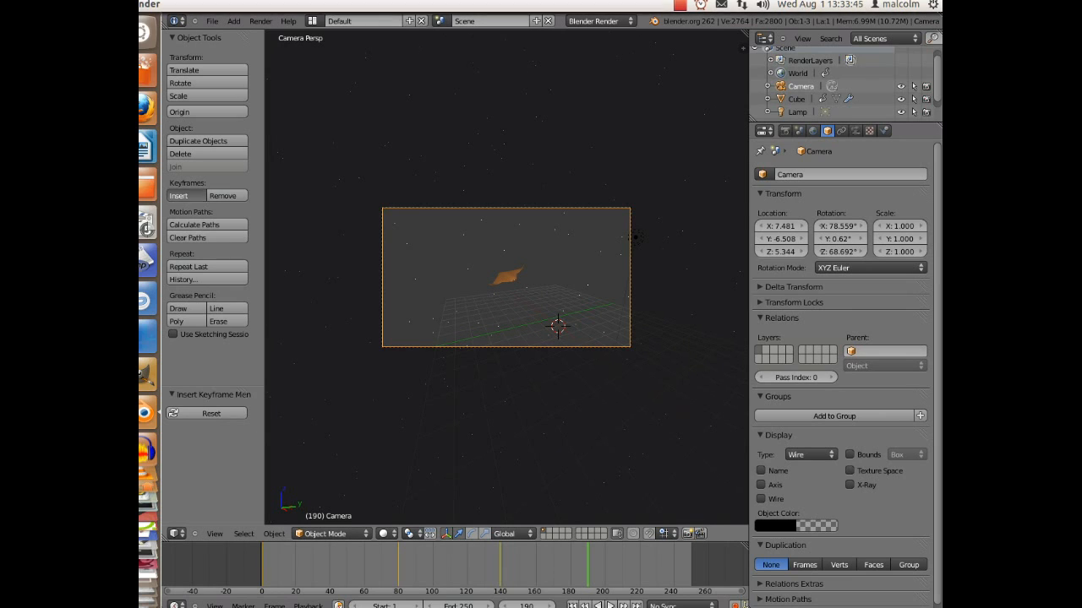
click(186, 195)
click(190, 195)
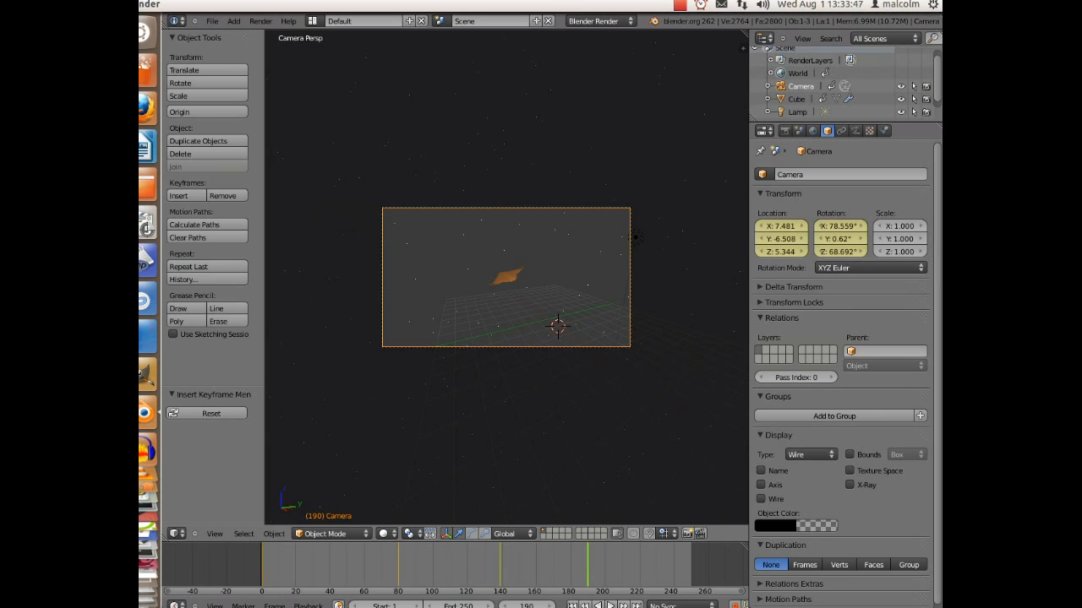
Step: Move the model about 50.086 along the global X axis and insert its LocRot keyframe at frame 190
right_click(507, 277)
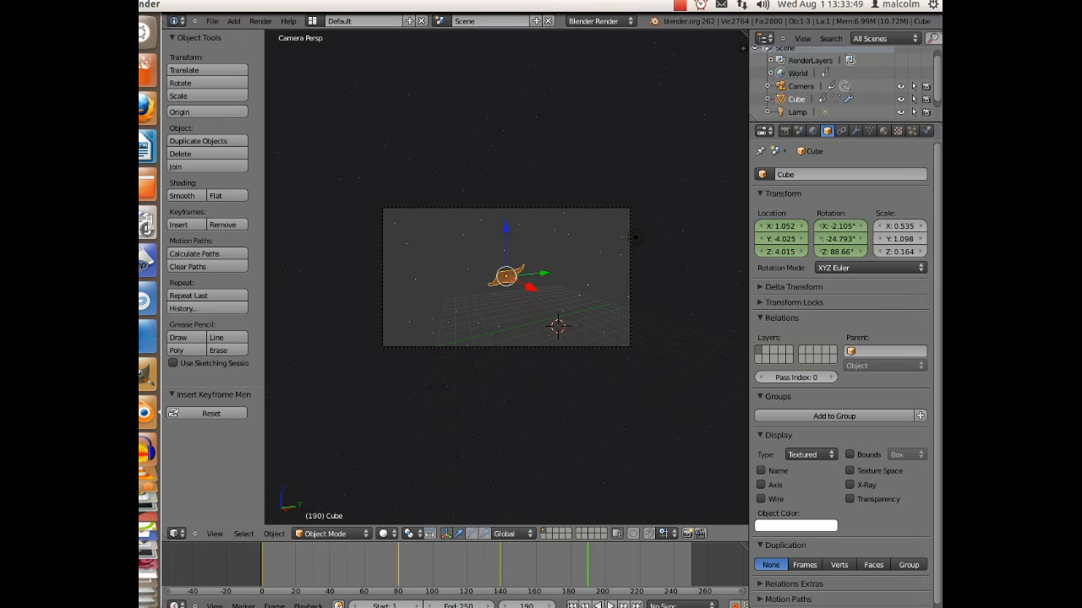
key(g)
key(x)
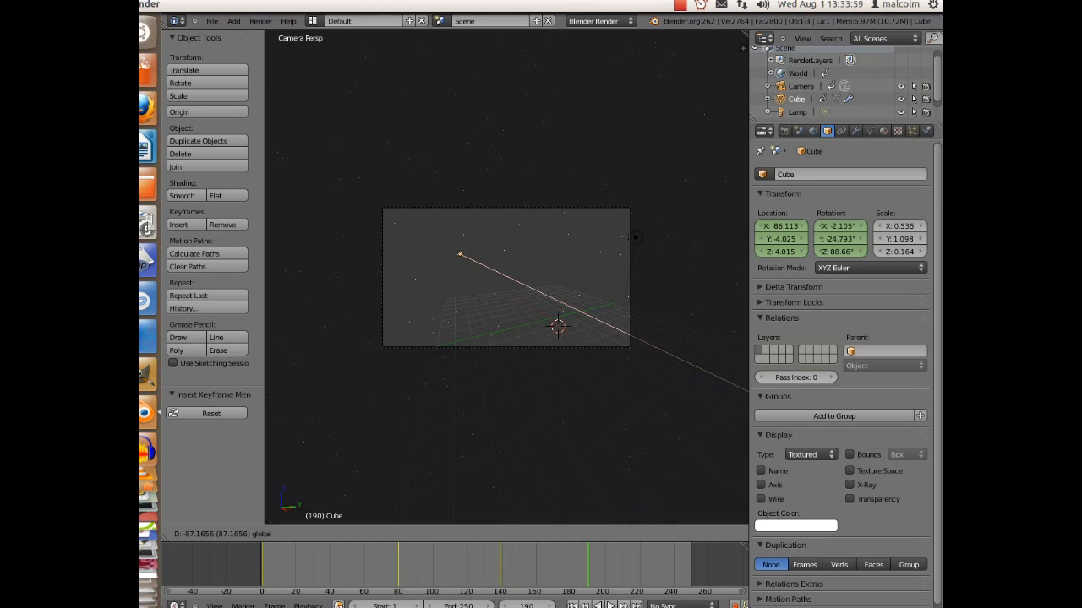
text(1000000000)
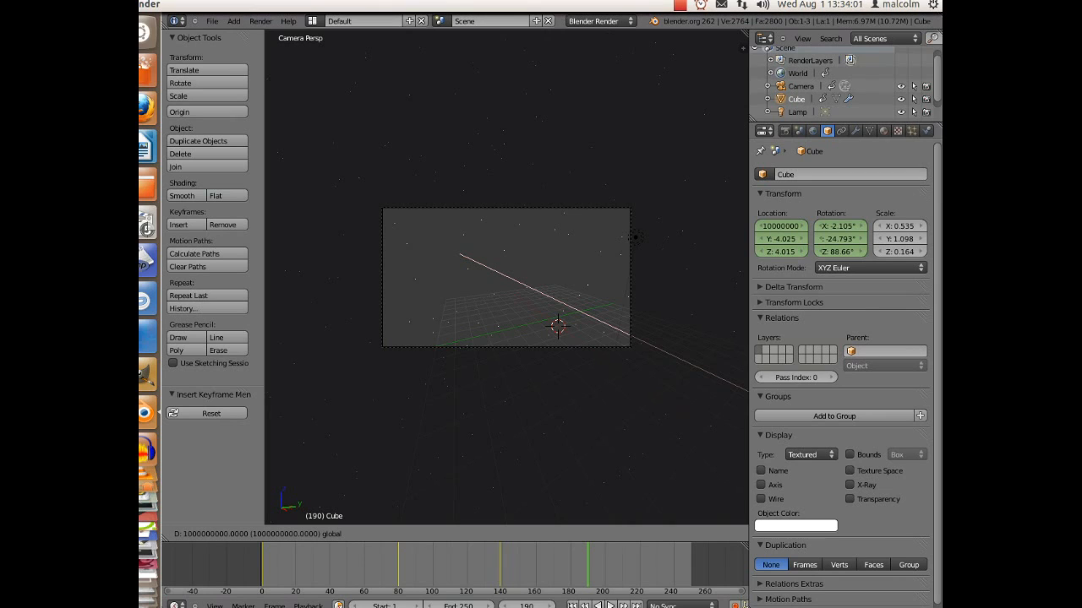
drag(507, 277, 495, 272)
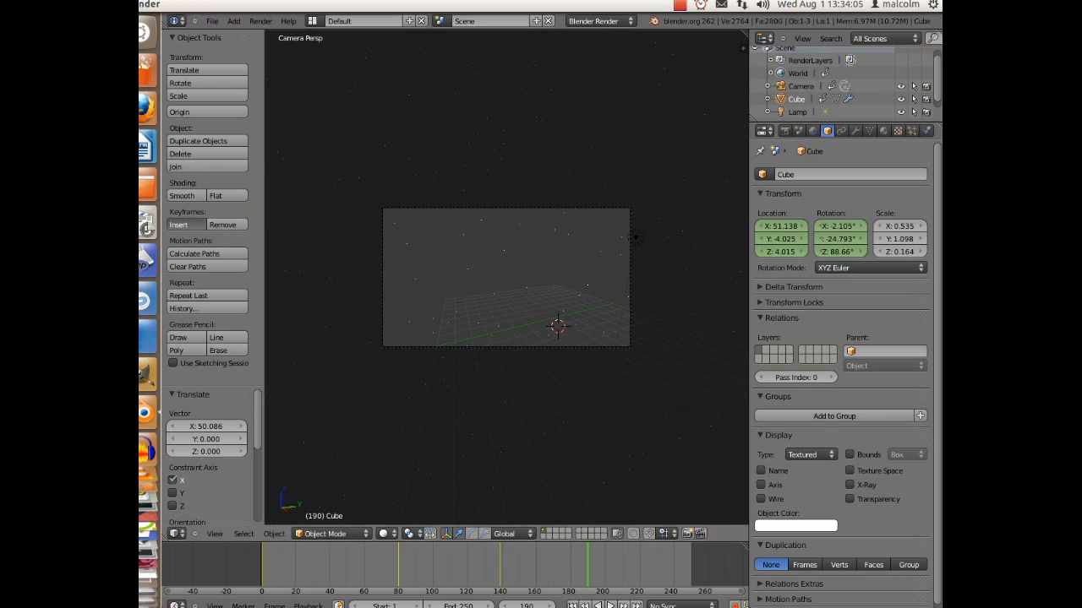
key(i)
click(205, 221)
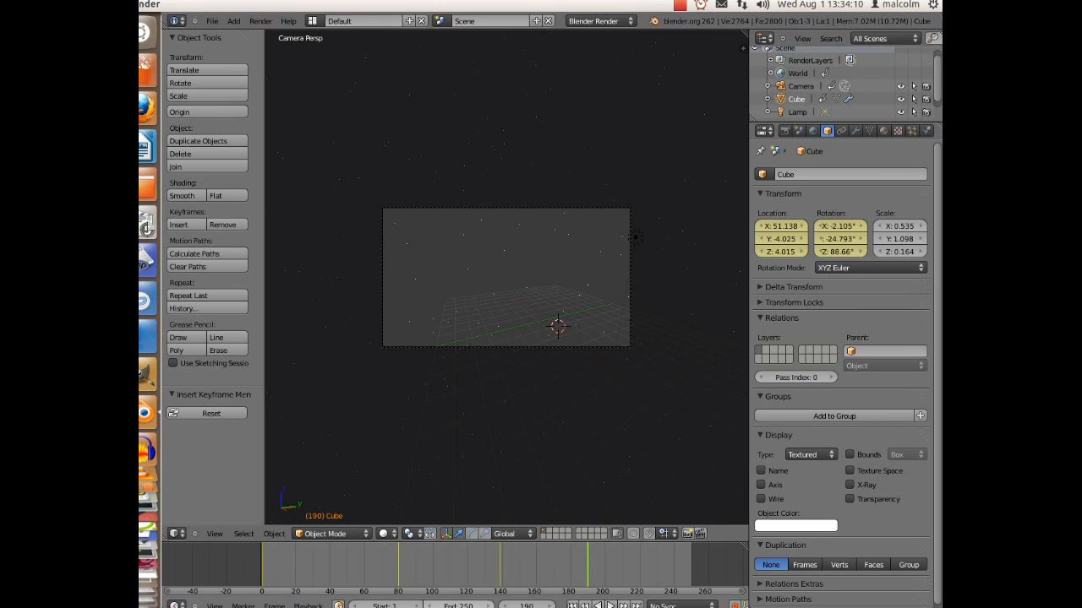
Step: Set the animation's end frame to 200 and save the file as ship.blend in the 3d folder
drag(459, 606, 415, 606)
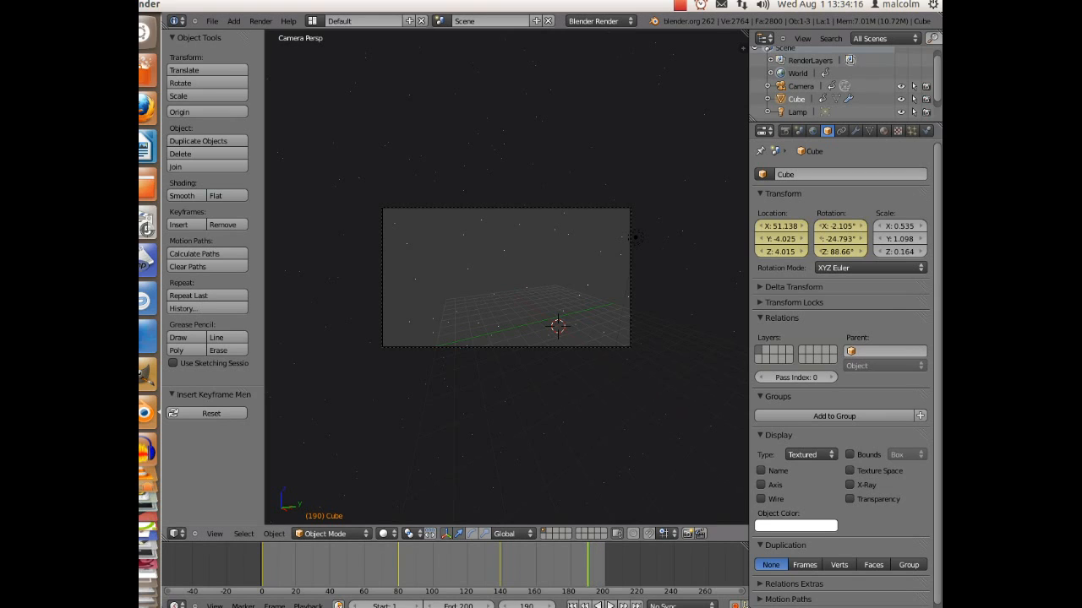
click(212, 20)
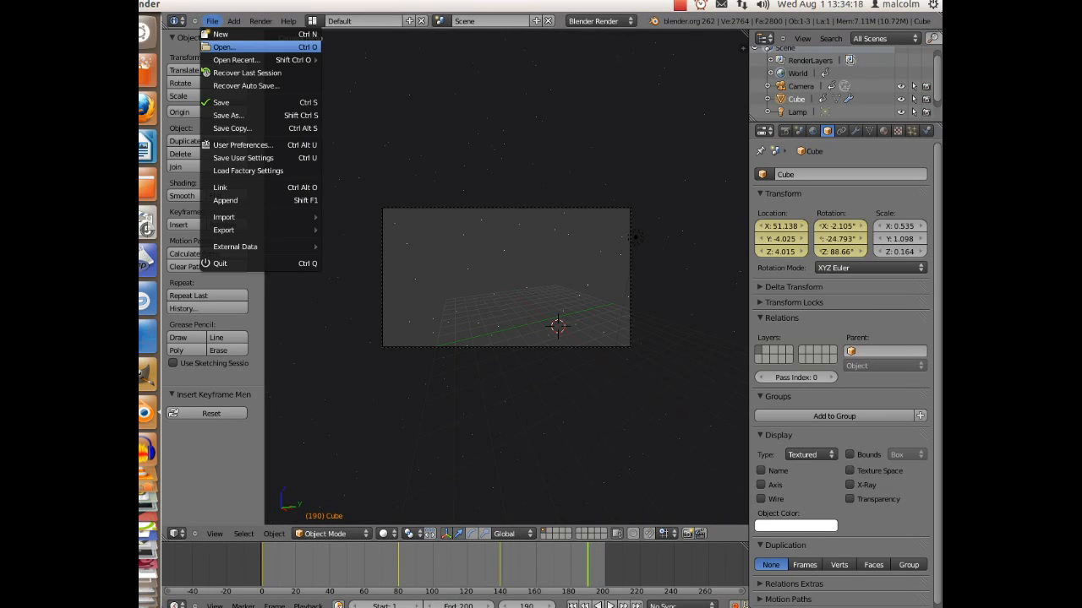
click(222, 102)
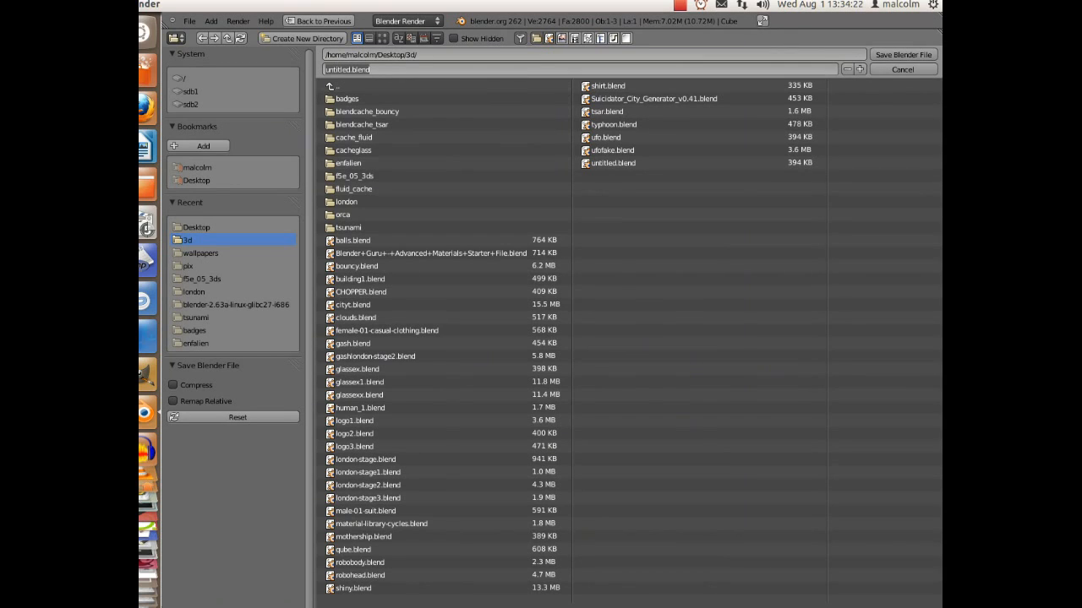
text(ship)
key(Return)
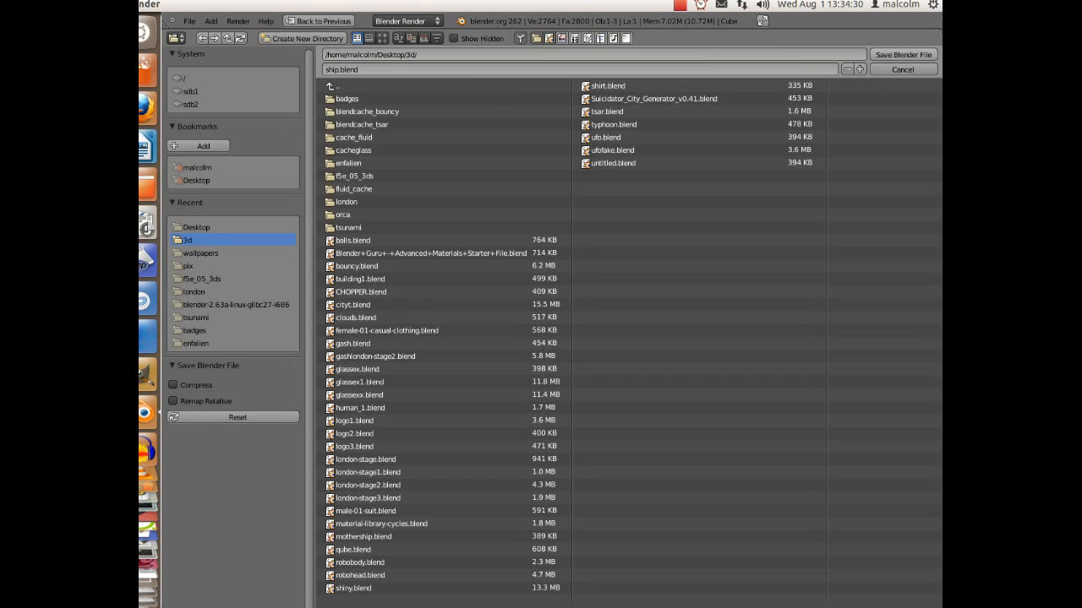
click(903, 54)
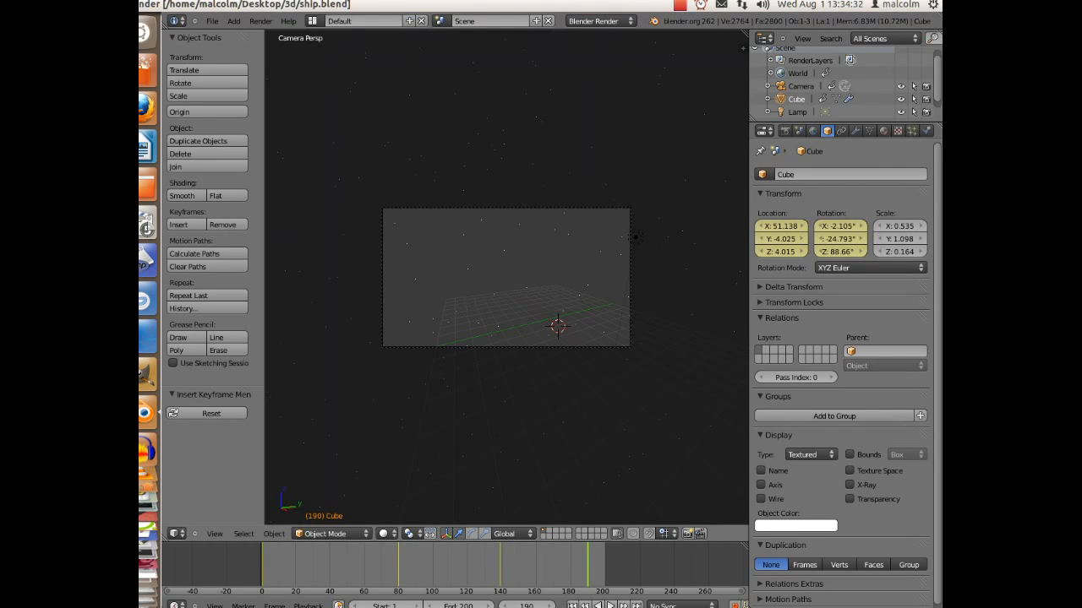
Step: Play the animation from frame 1 to check the model's movement
click(573, 605)
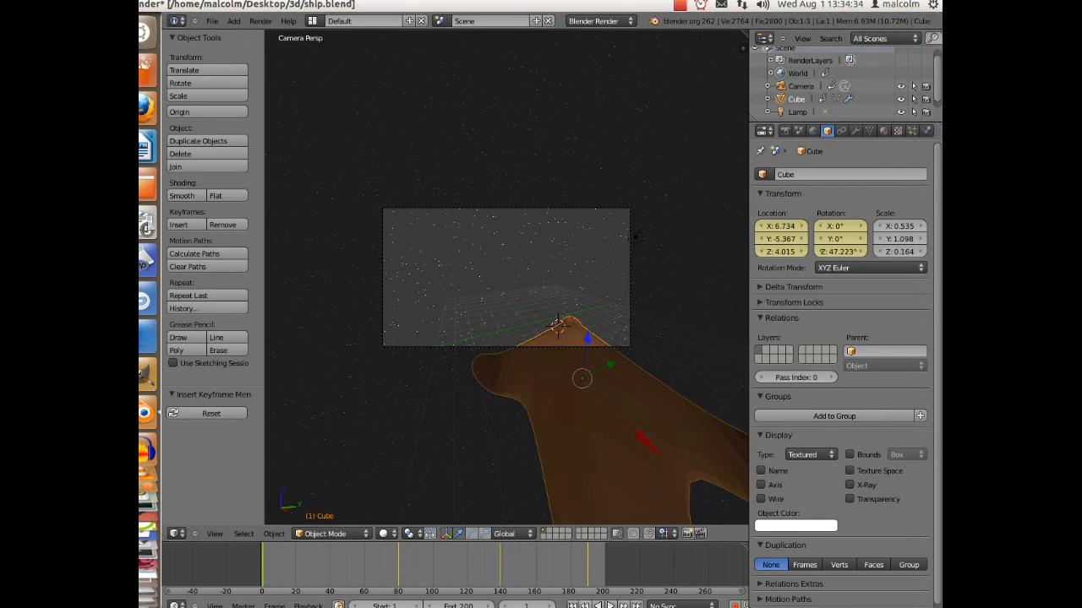
click(610, 605)
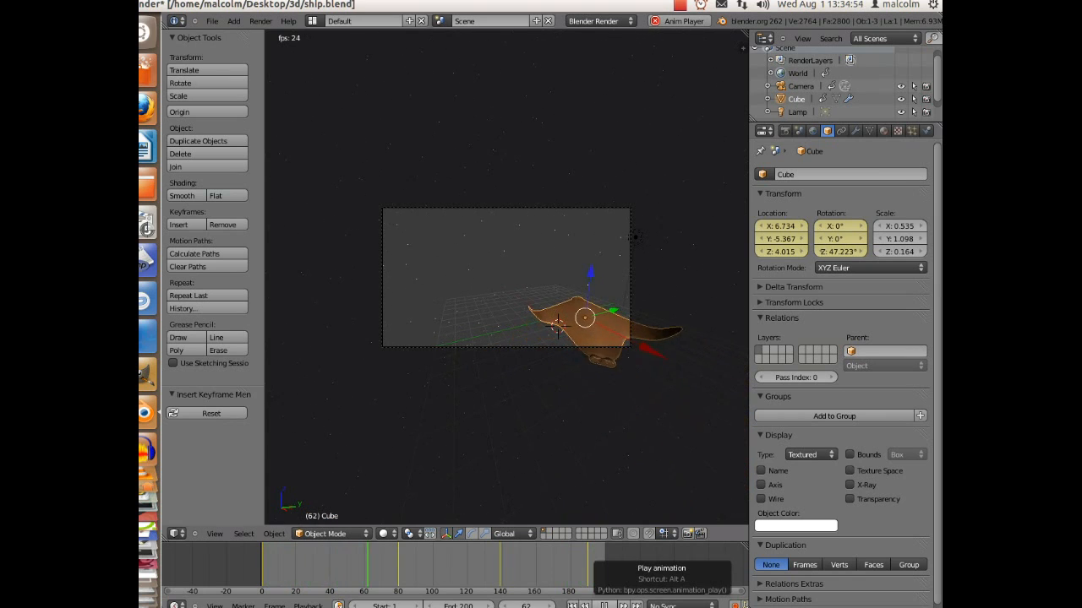
key(alt+a)
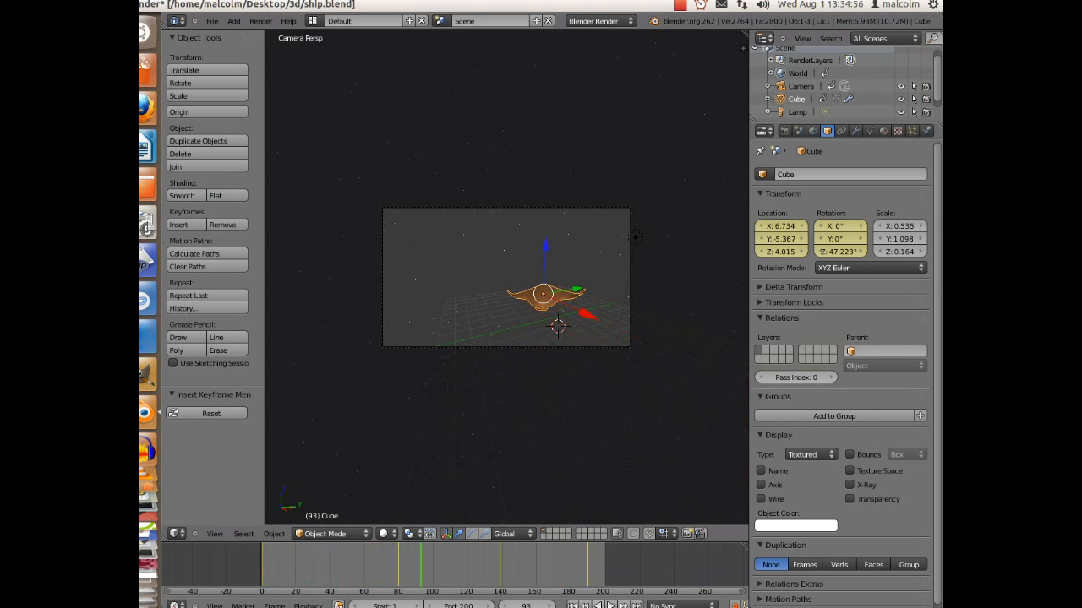
Step: Remove the model's location and rotation keyframe at frame 190
key(Up)
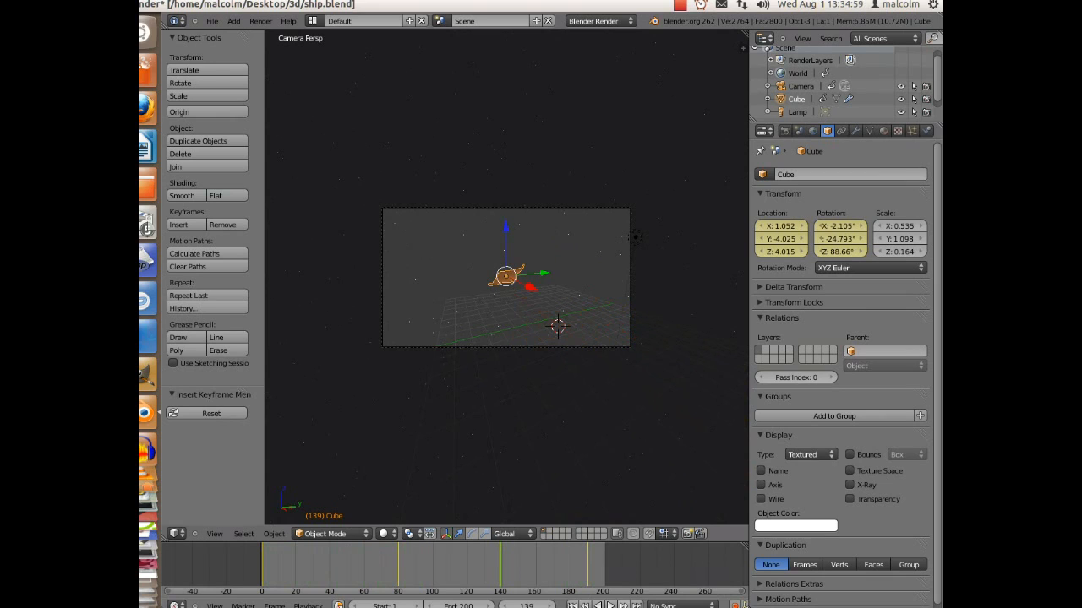
key(Up)
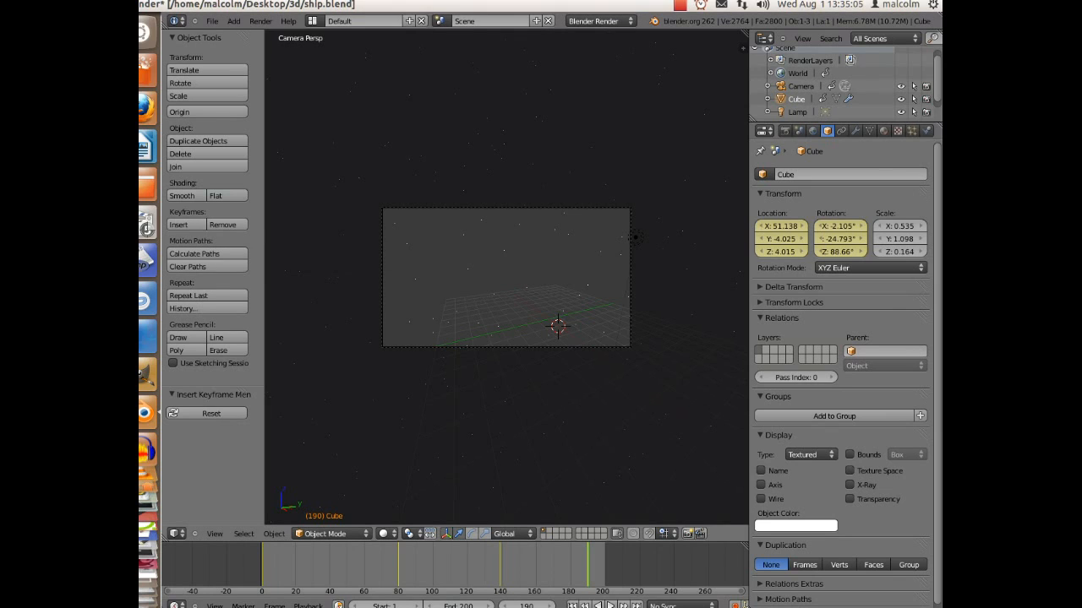
click(223, 225)
click(222, 225)
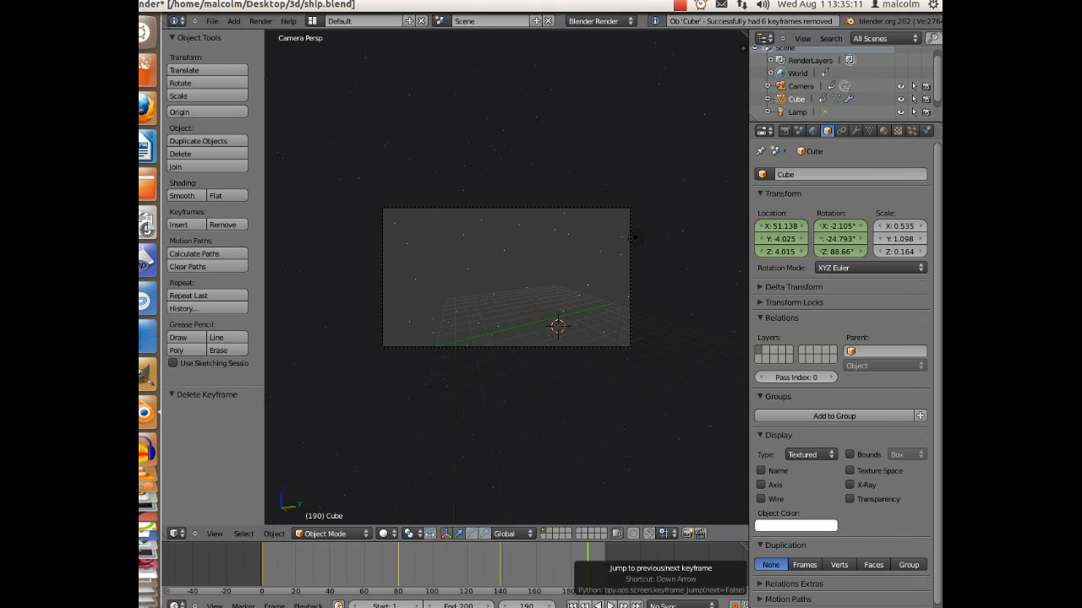
Step: At frame 189, move the model about -64.475 along the global X axis and insert its LocRot keyframe
key(Left)
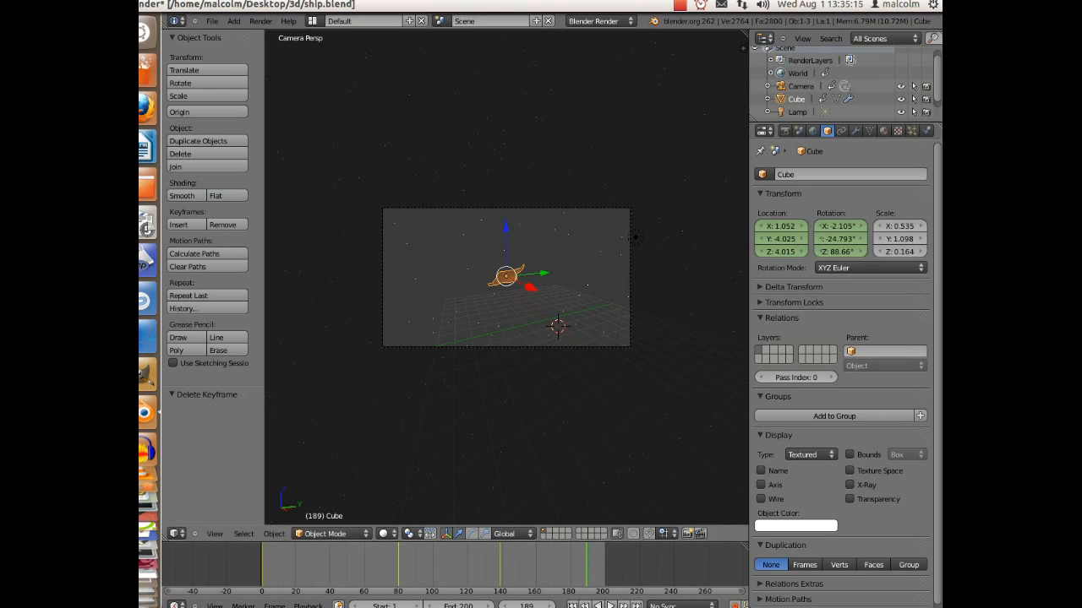
key(g)
key(x)
key(Return)
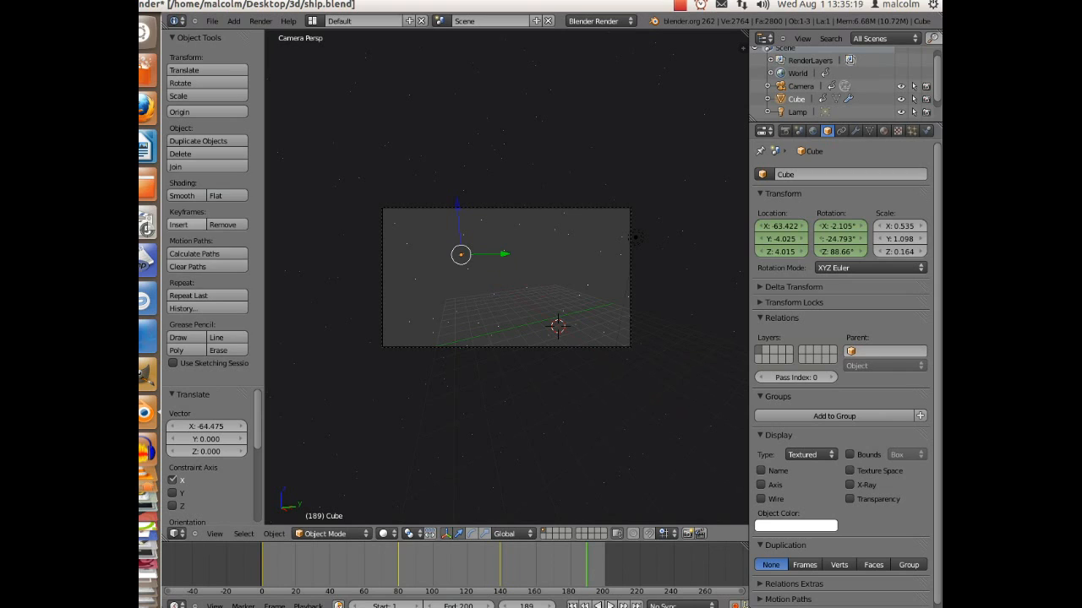
click(181, 224)
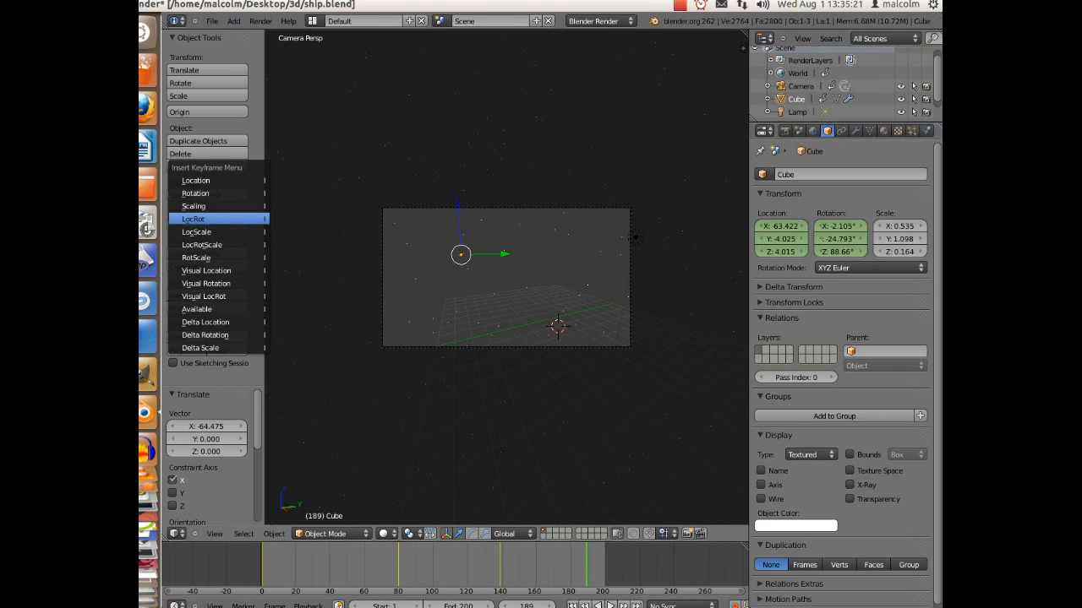
click(193, 219)
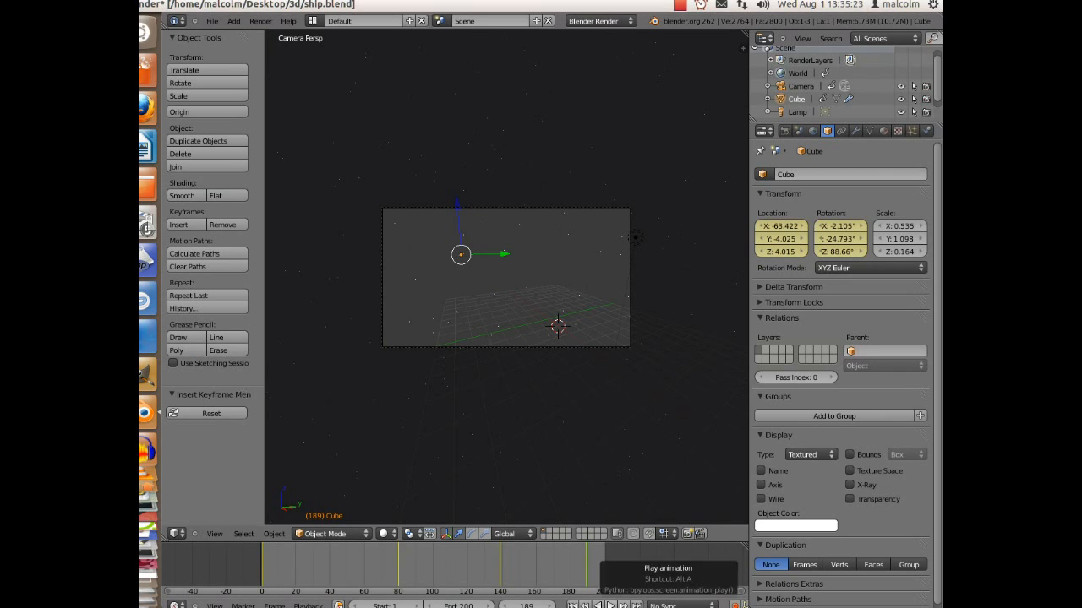
Step: Play the animation, stop at frame 65, rotate the model about 13.12° around the global Z axis and insert a Rotation keyframe
click(610, 605)
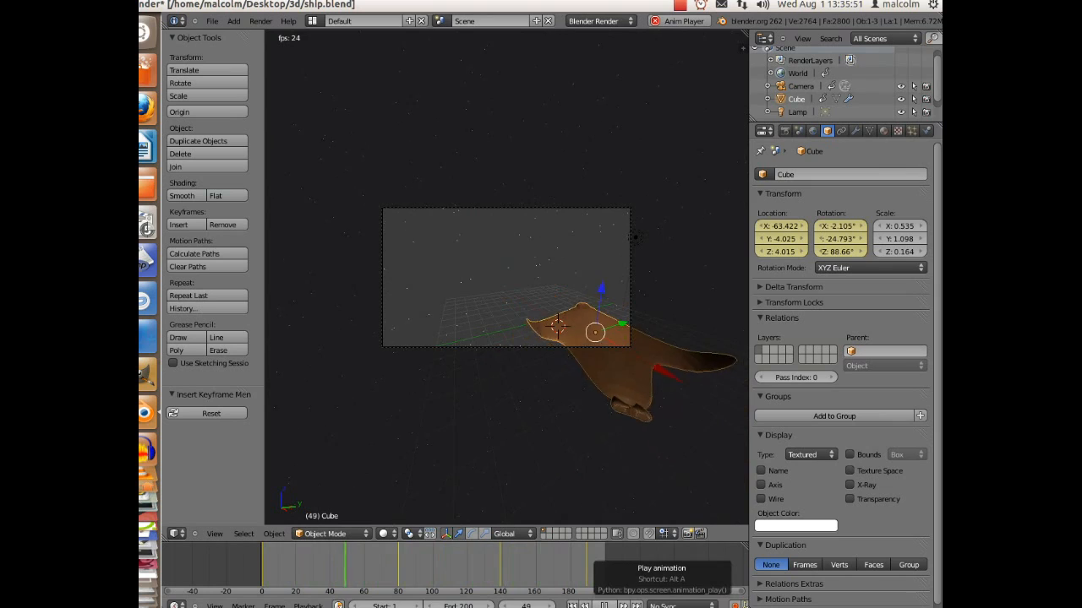
click(603, 606)
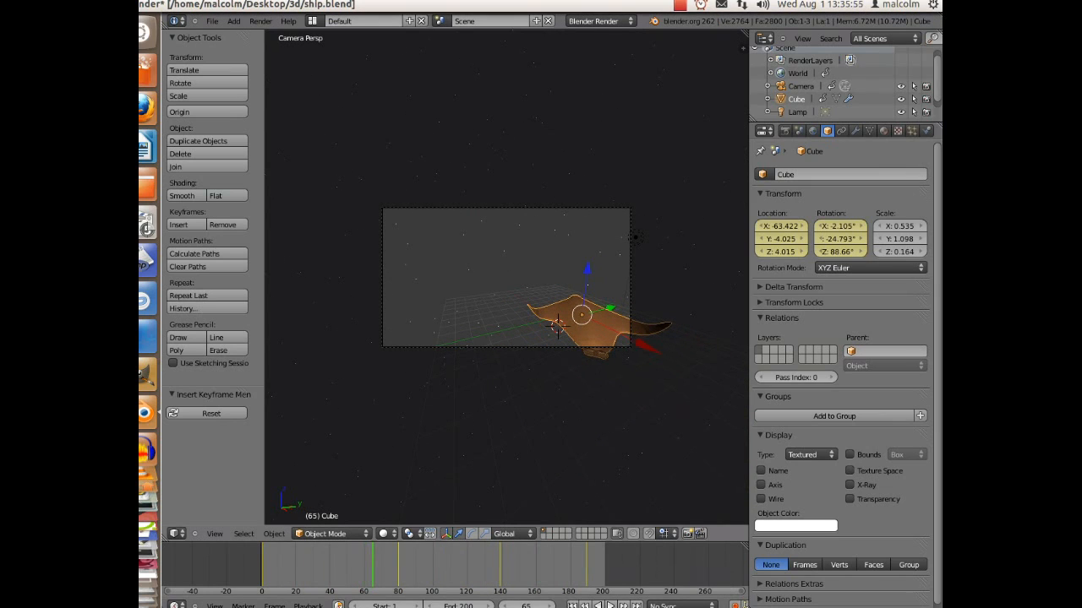
click(472, 533)
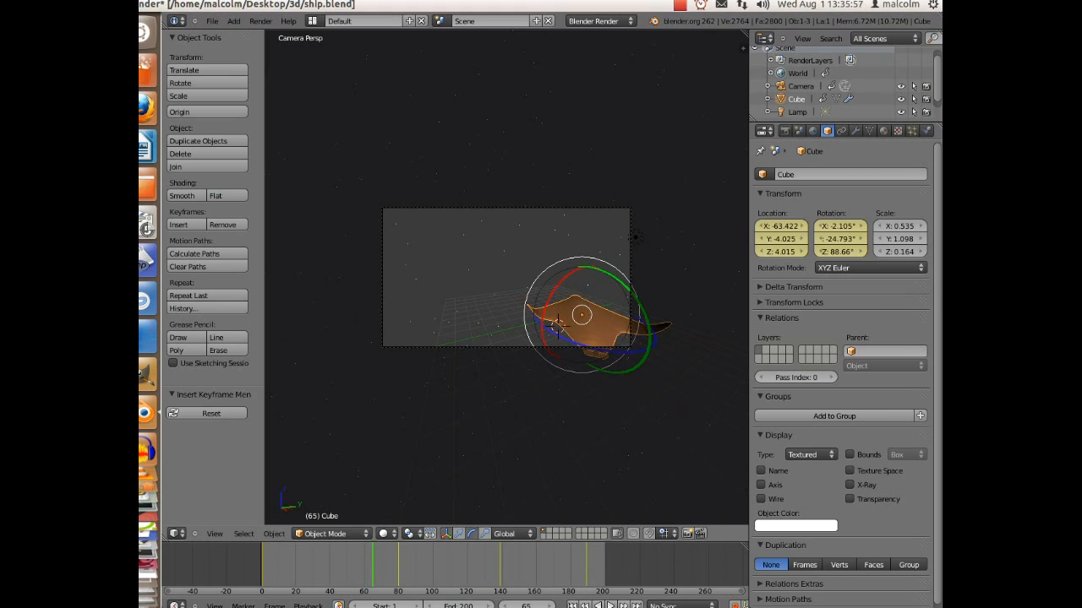
drag(558, 331, 558, 333)
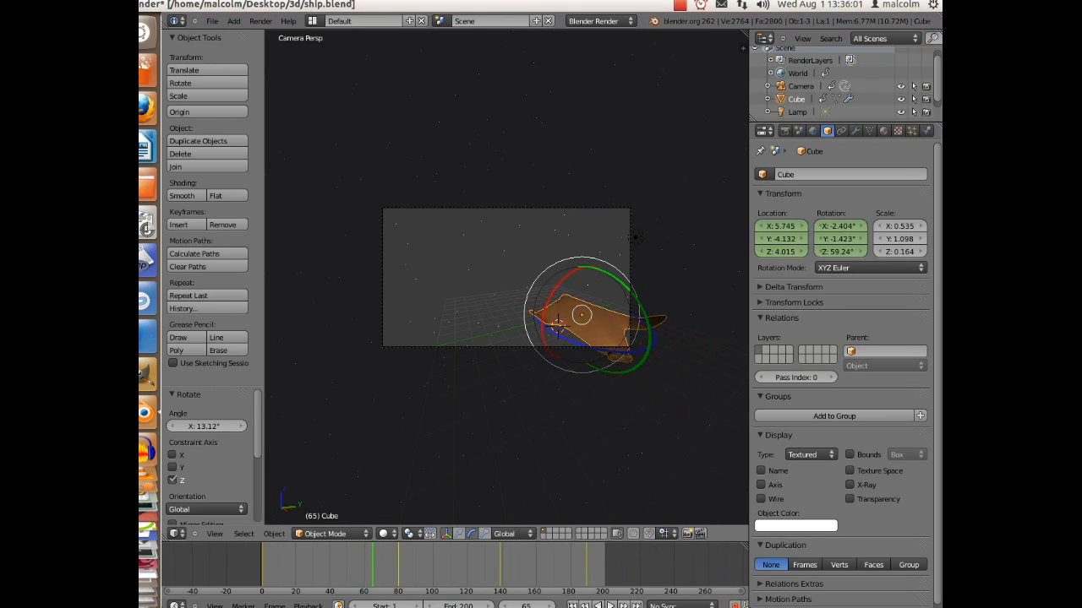
click(182, 224)
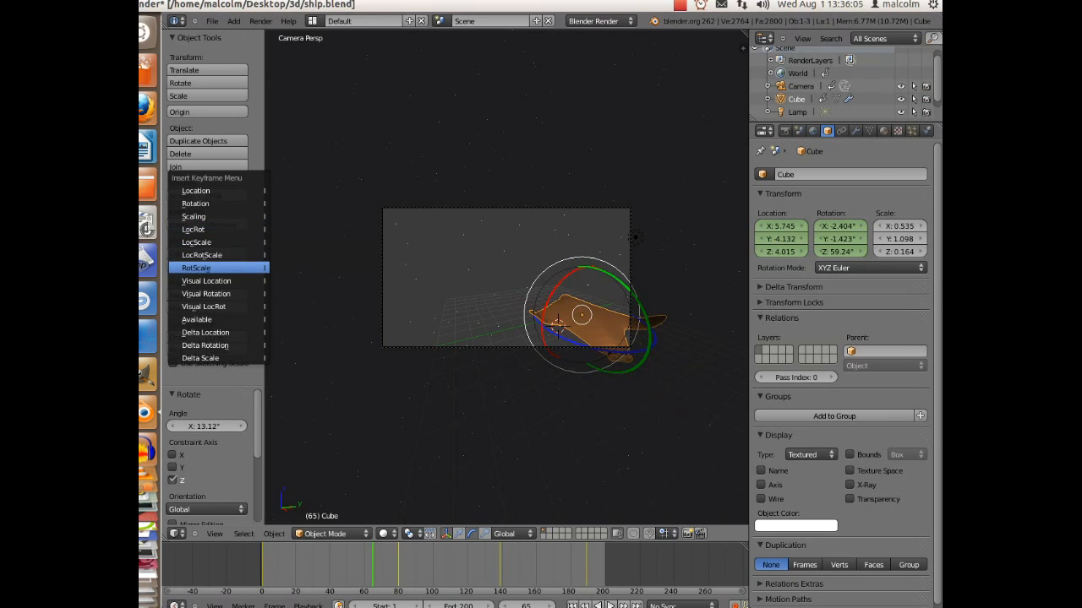
click(196, 204)
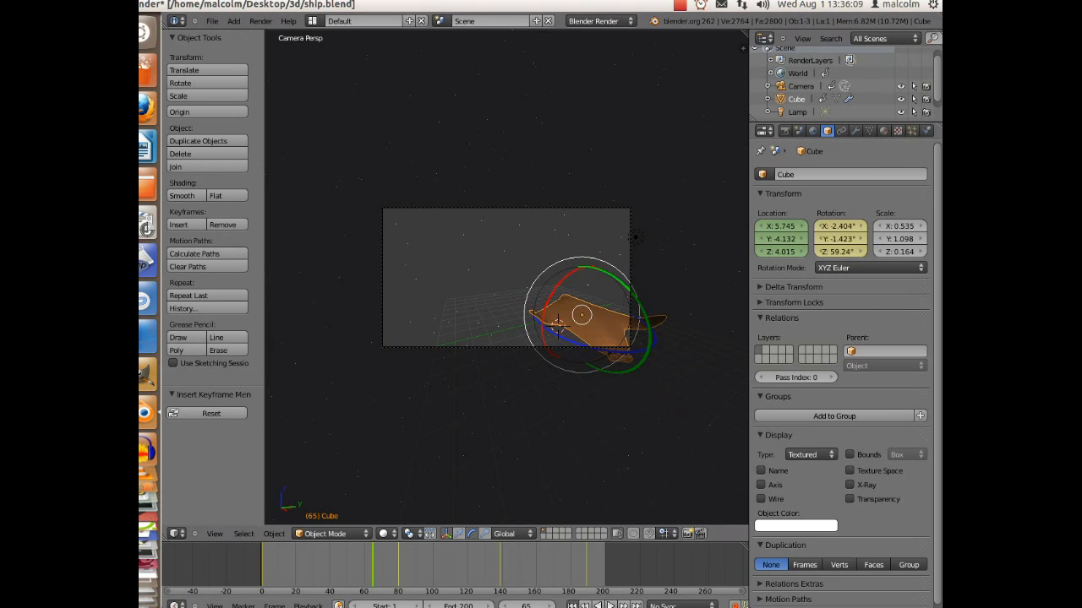
Step: Play the animation again to check the added rotation, return to frame 1 and go to the keyframe at frame 65
click(608, 605)
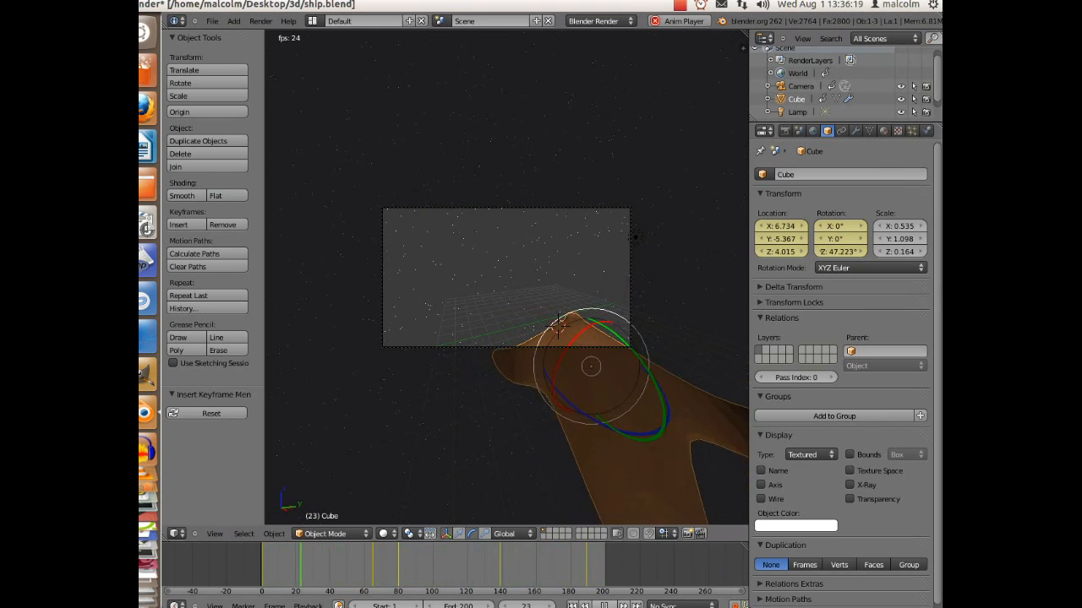
click(604, 606)
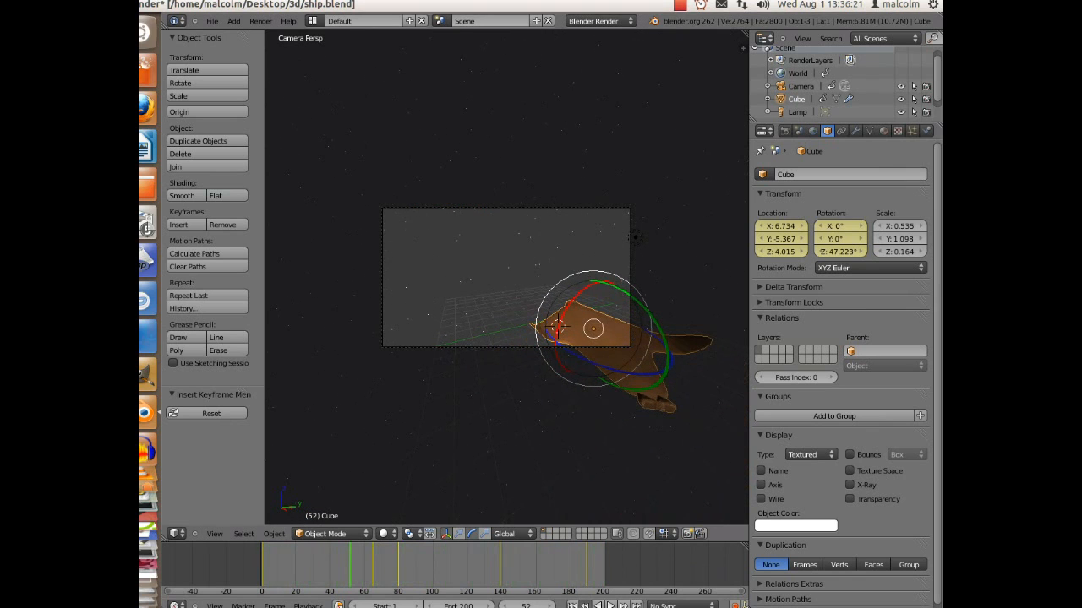
click(582, 606)
click(585, 606)
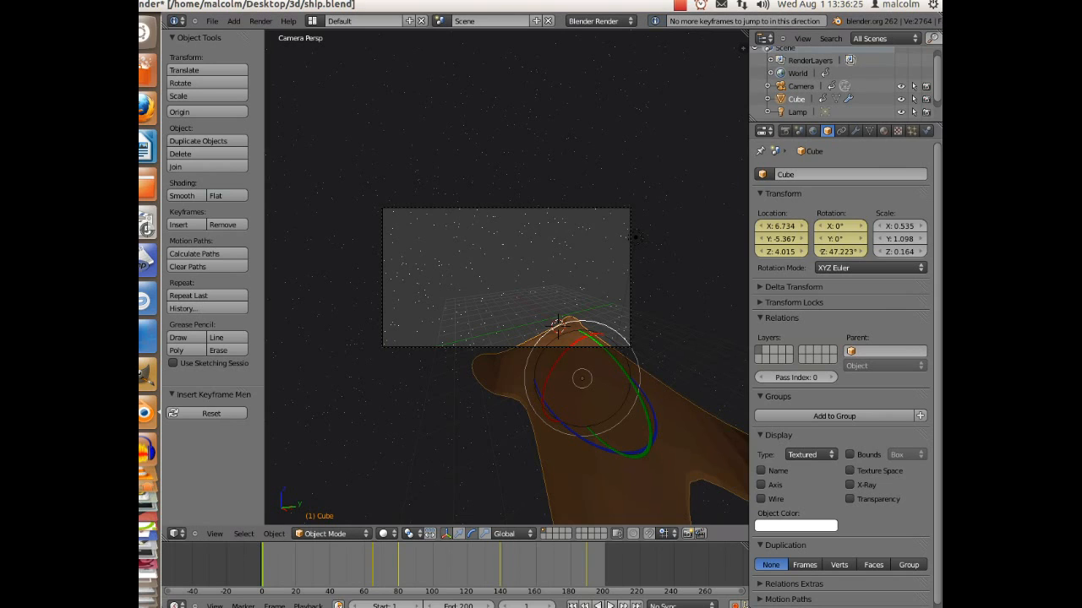
click(623, 606)
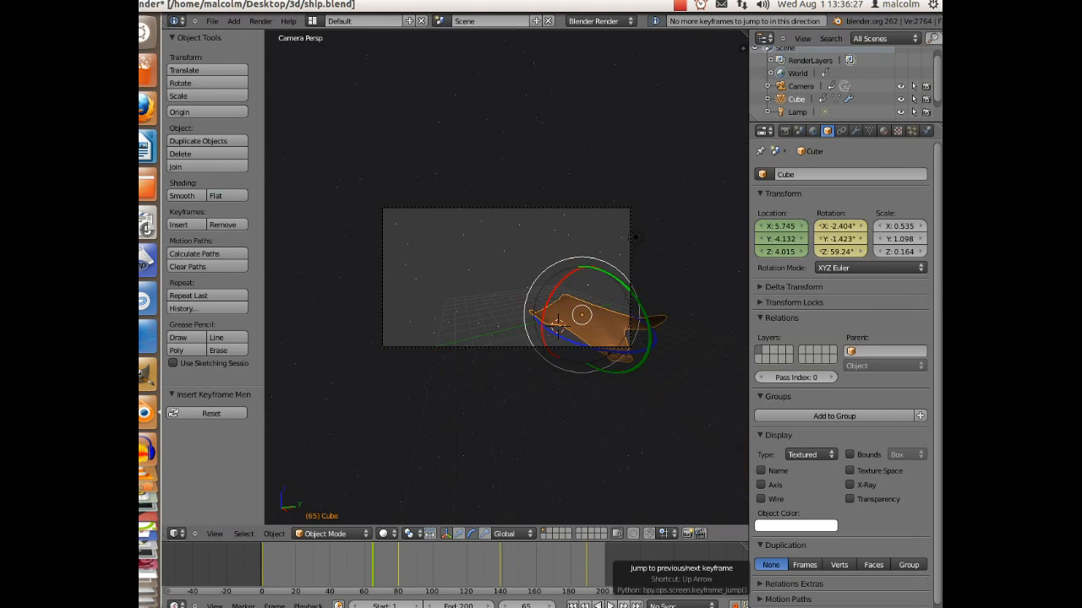
Step: Go to the keyframe at frame 80 and delete the model's keyframes there
click(623, 606)
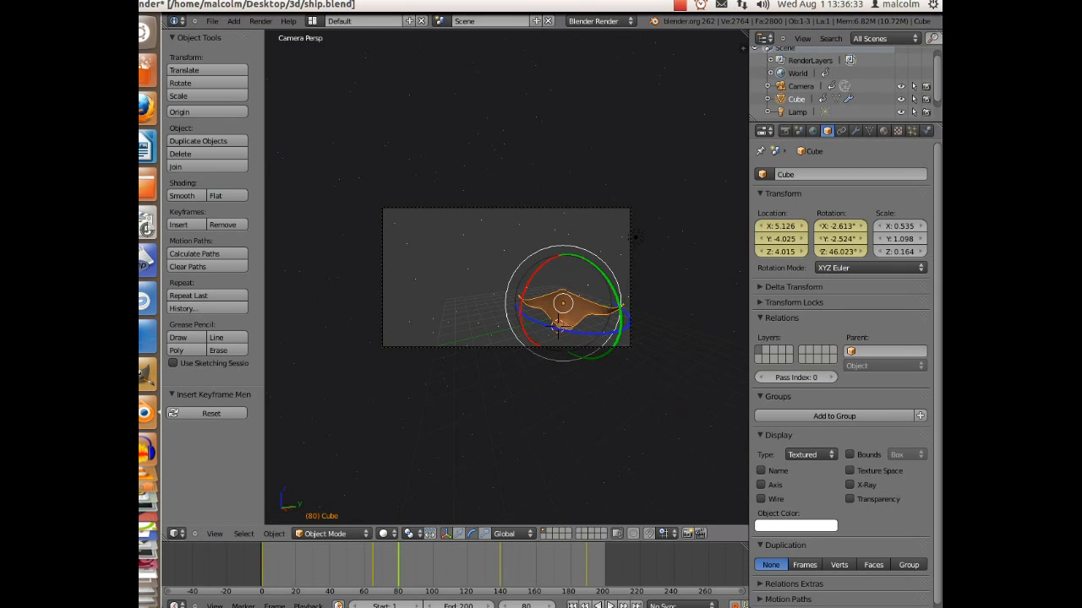
click(222, 224)
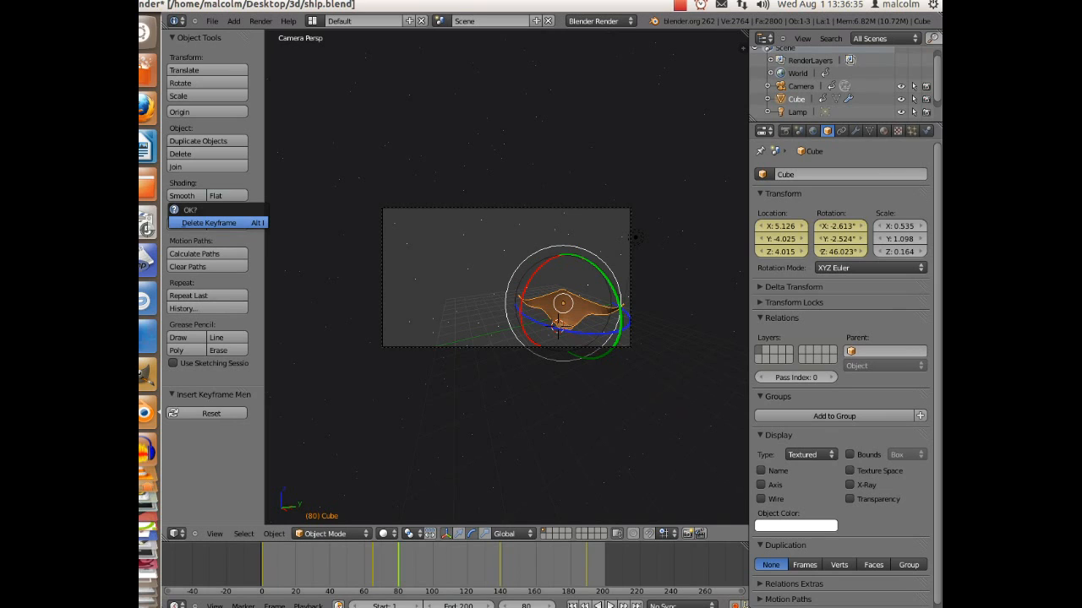
click(222, 225)
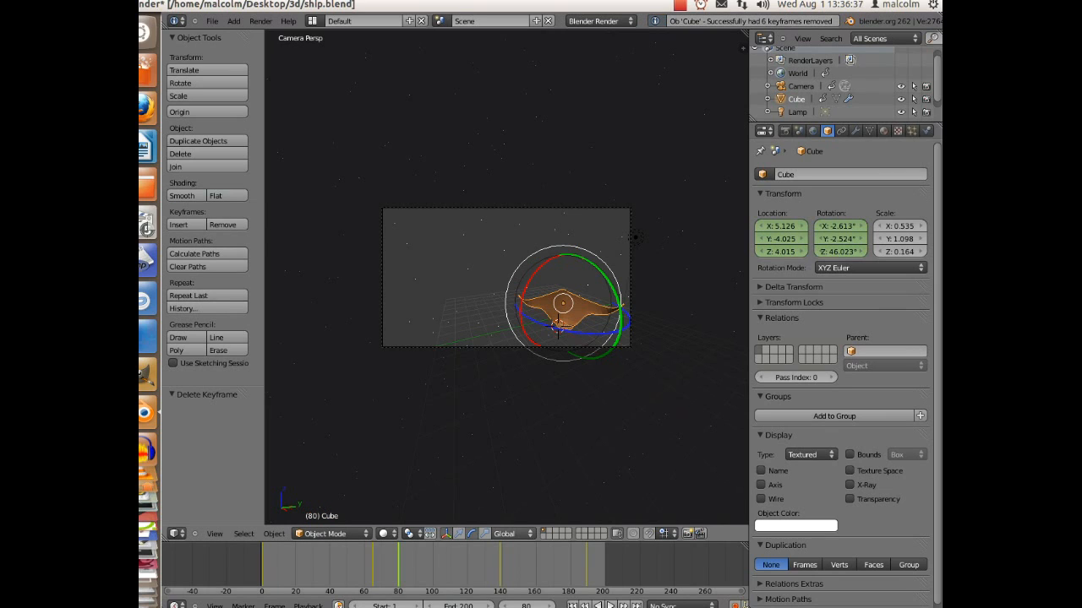
Step: Play the animation from frame 69, stop at frame 101 and render that frame as a still image
click(380, 566)
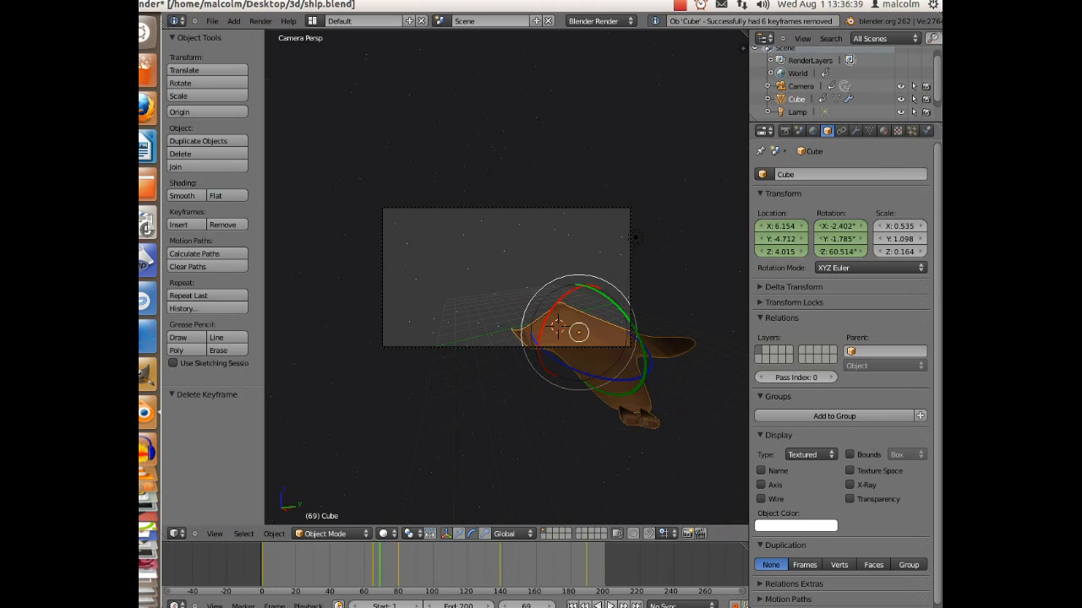
key(alt+a)
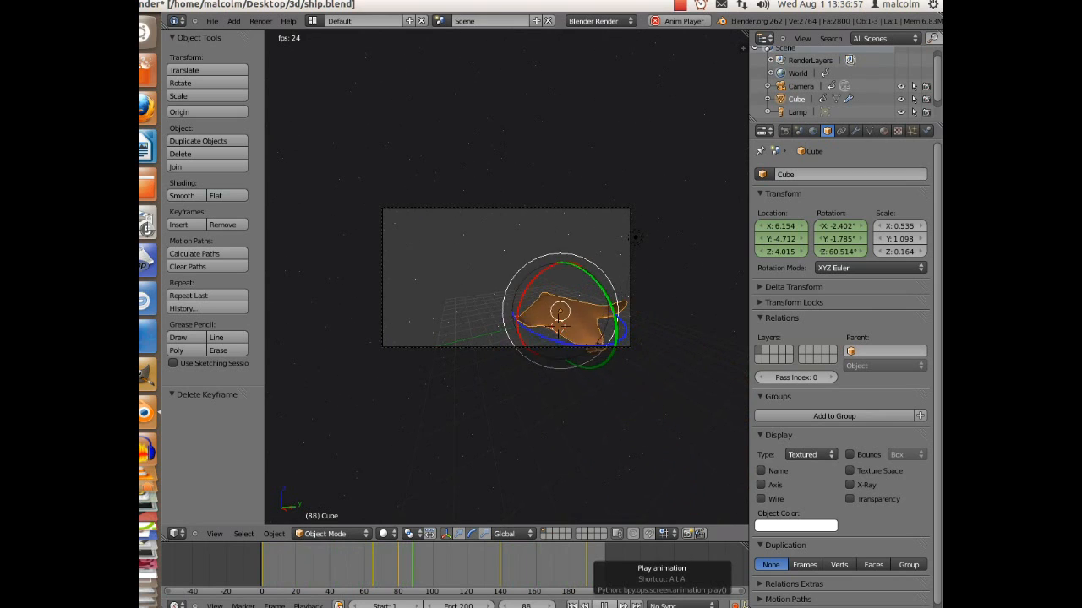
click(604, 605)
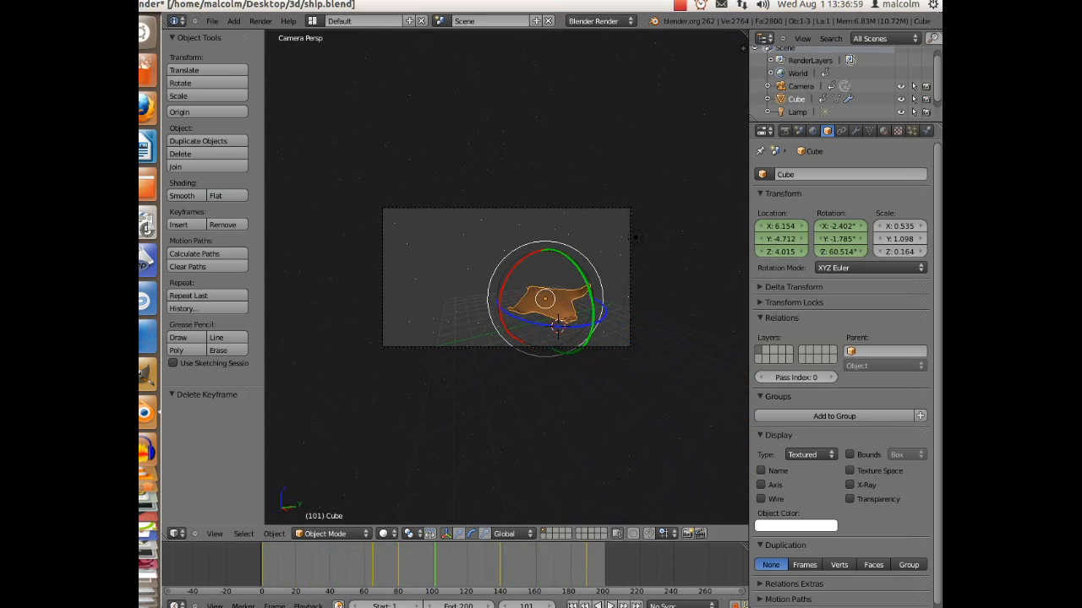
click(260, 21)
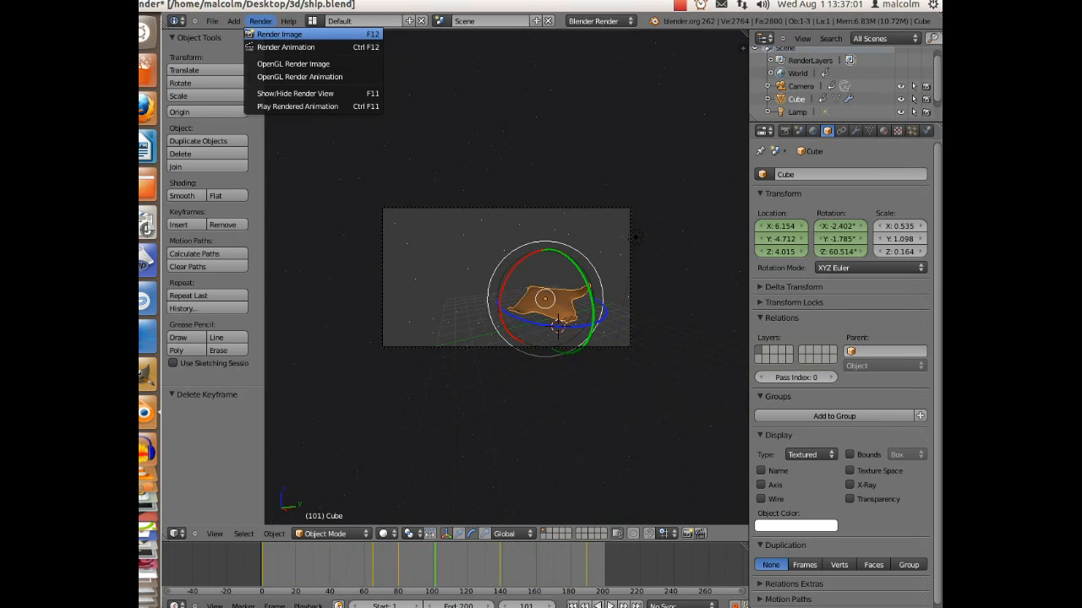
click(278, 33)
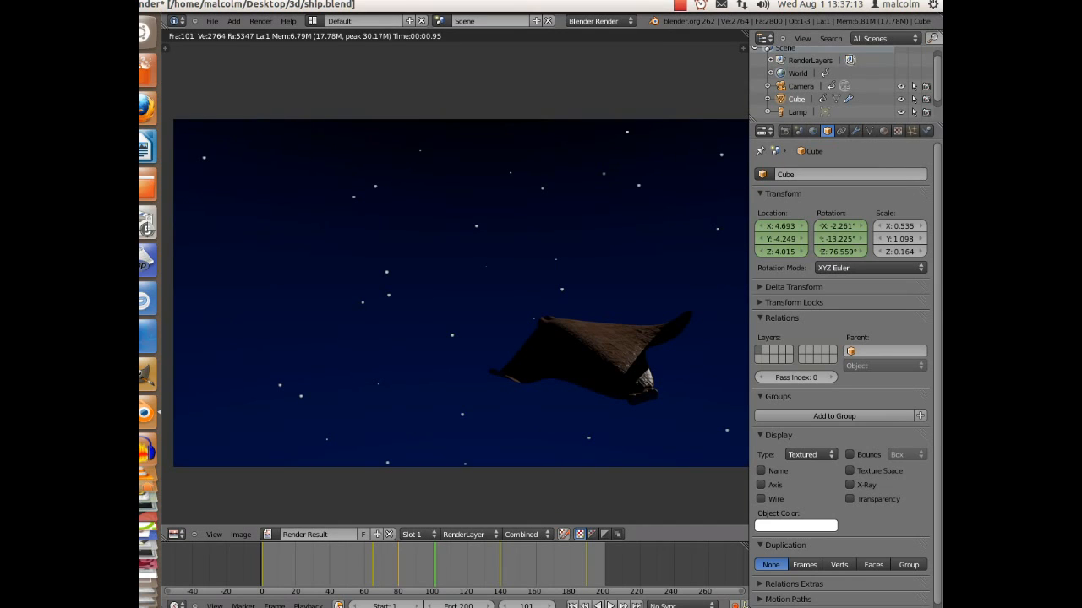
Step: Change the lamp to a Sun with an energy of 0.340 and render the frame again
click(797, 113)
click(855, 130)
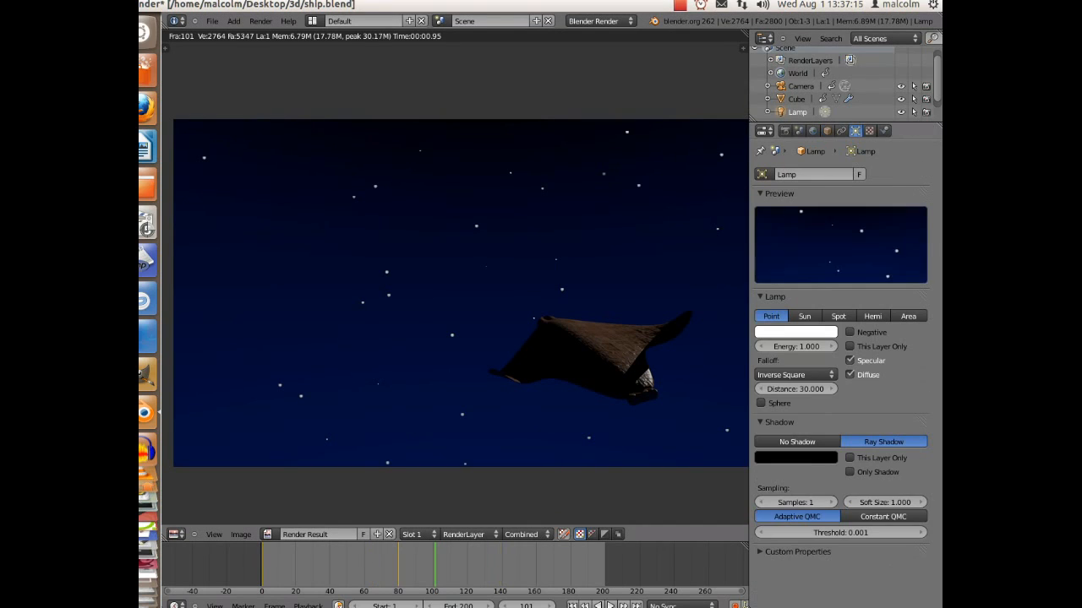
click(805, 316)
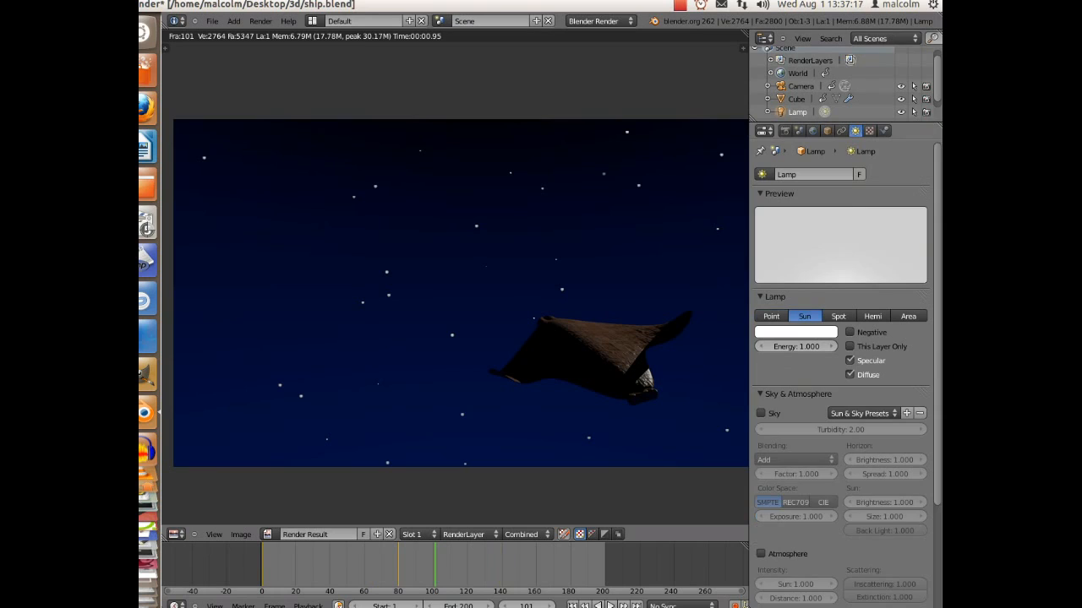
drag(796, 347, 803, 347)
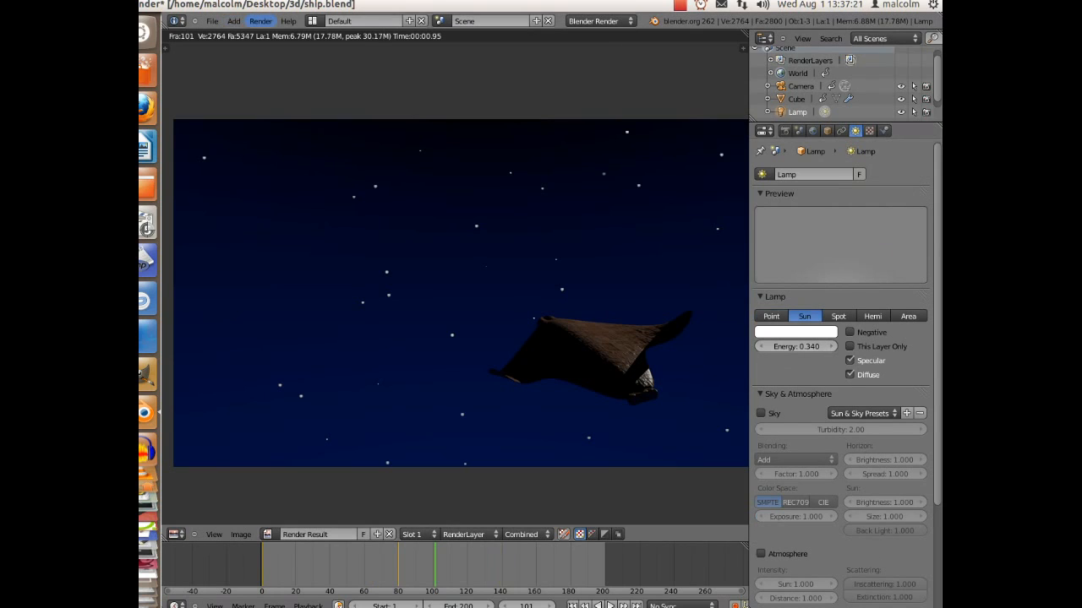
click(260, 20)
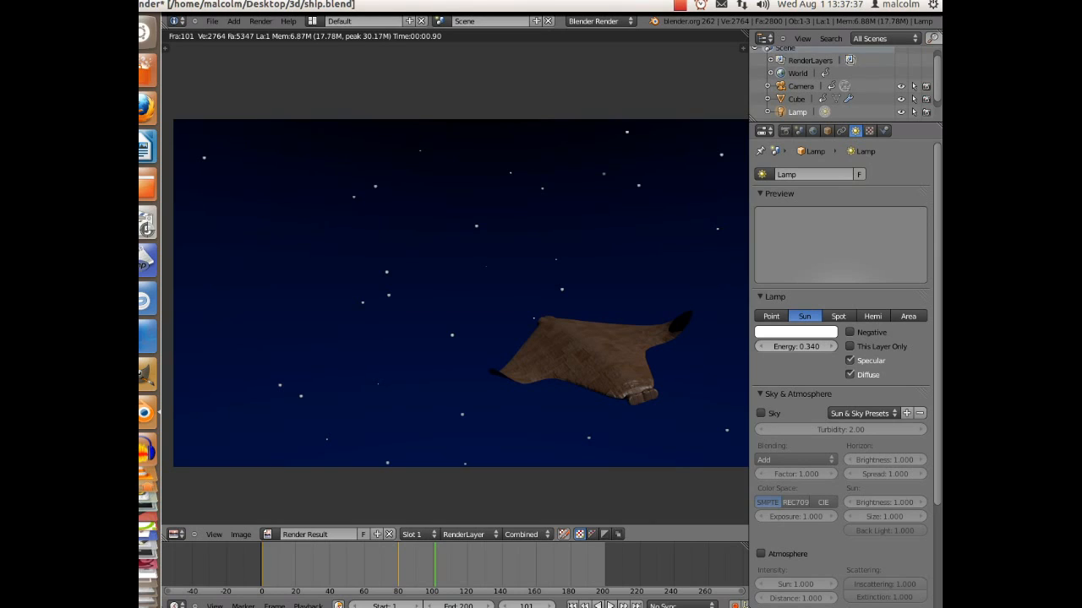
mouse_move(456, 293)
middle_down()
mouse_move(468, 320)
mouse_move(463, 273)
mouse_move(451, 278)
middle_up()
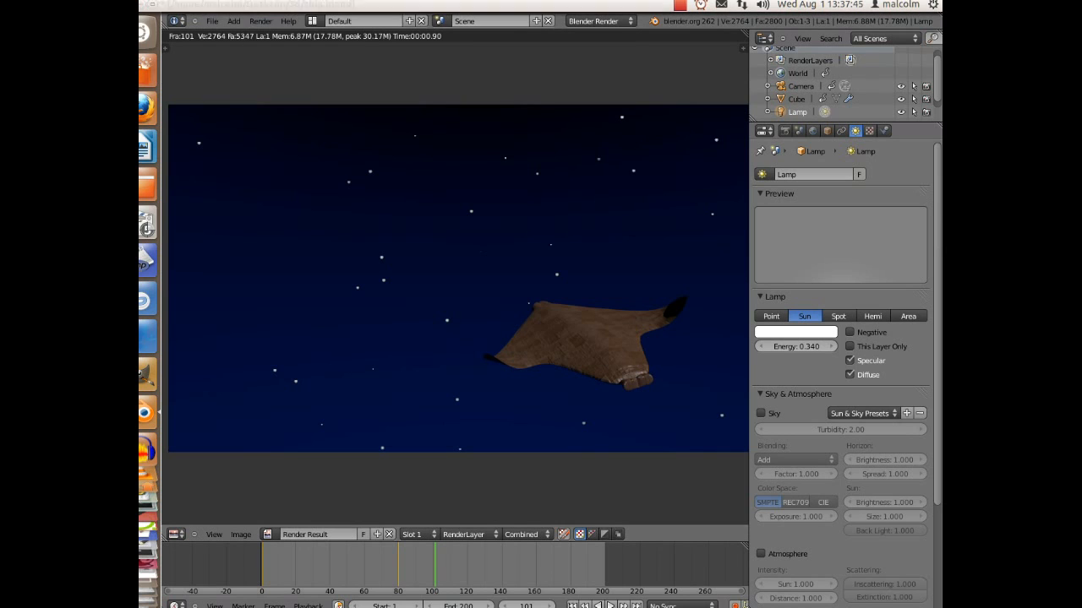
click(679, 5)
click(698, 38)
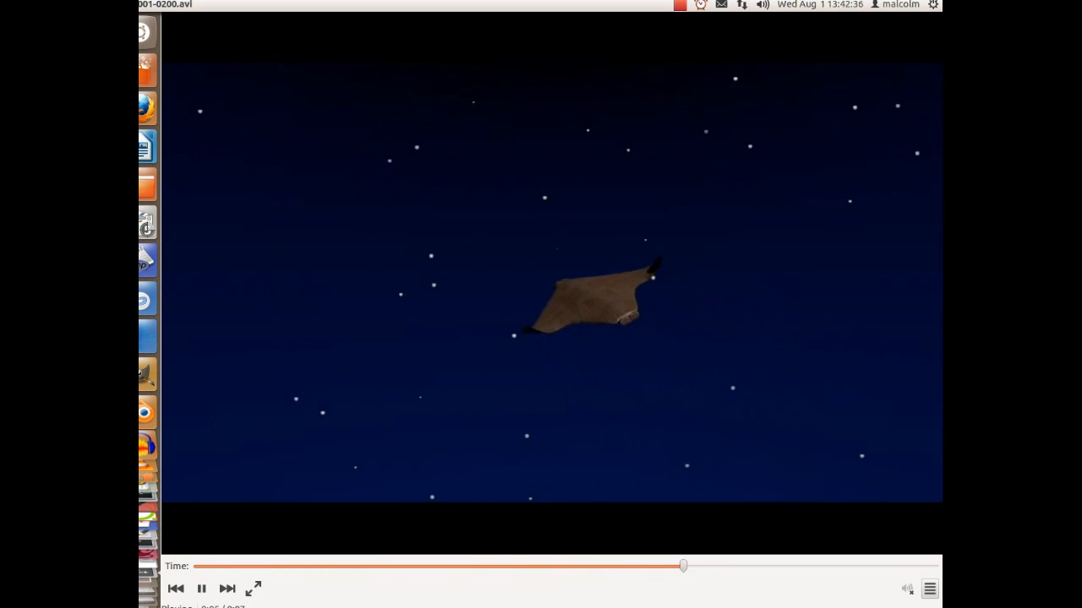
Step: Switch from the video player back to Blender, hide the render view and select the model in the 3D scene
key(alt+Tab)
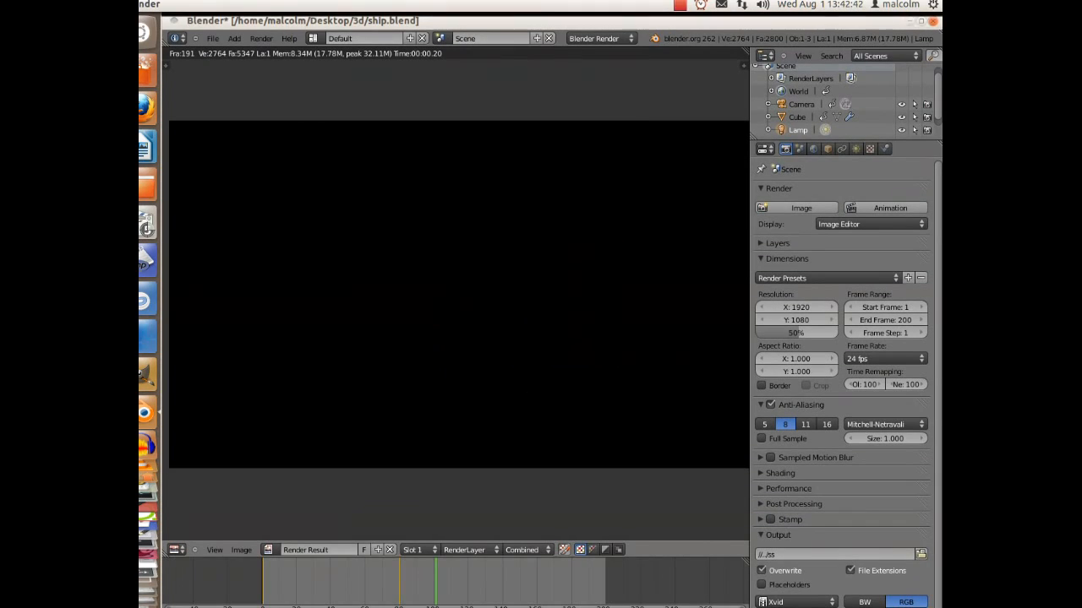
click(261, 38)
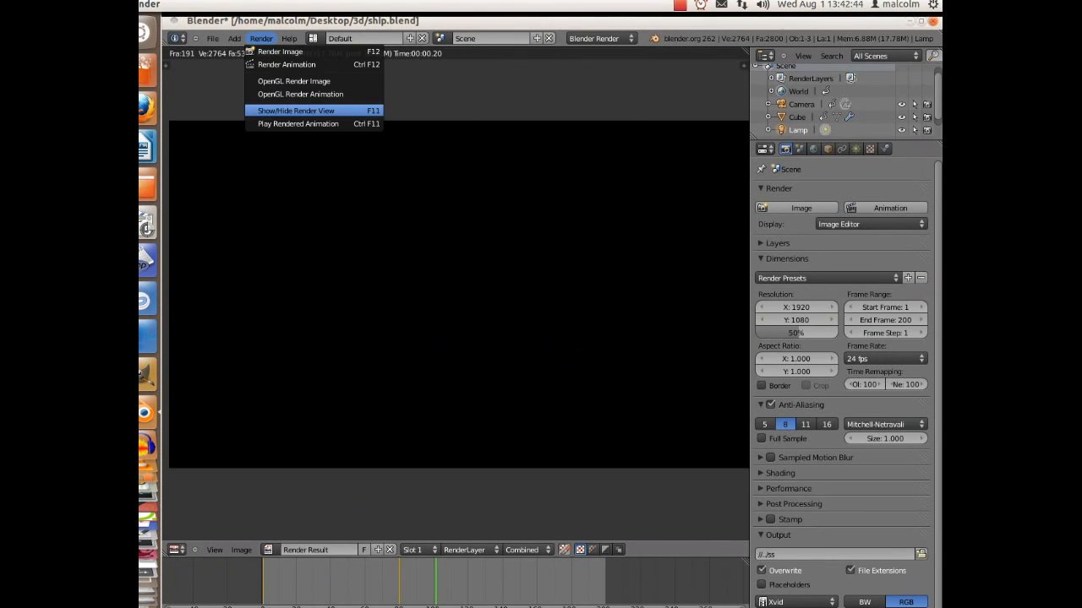
click(288, 109)
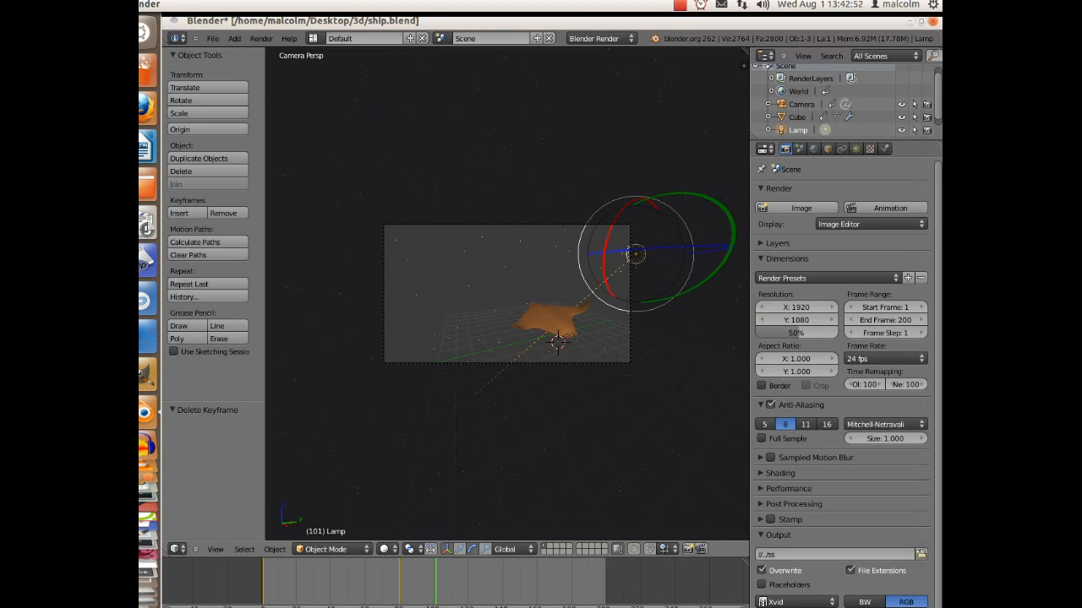
right_click(548, 321)
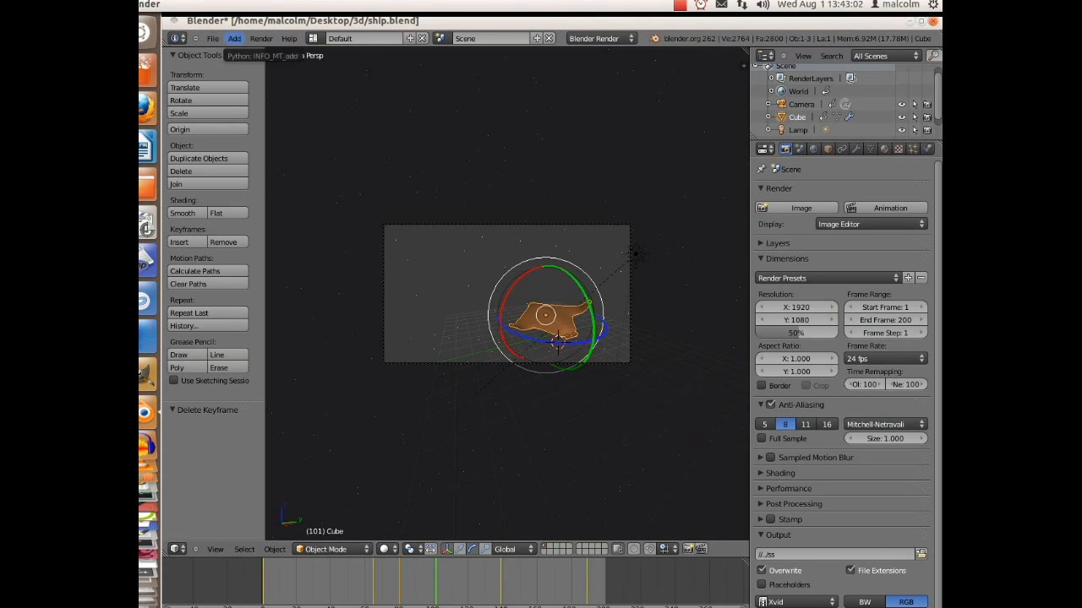
Step: Add an icosphere and raise it above the model, then shift it about 0.268 along X and -0.409 along Z
click(234, 38)
mouse_move(245, 52)
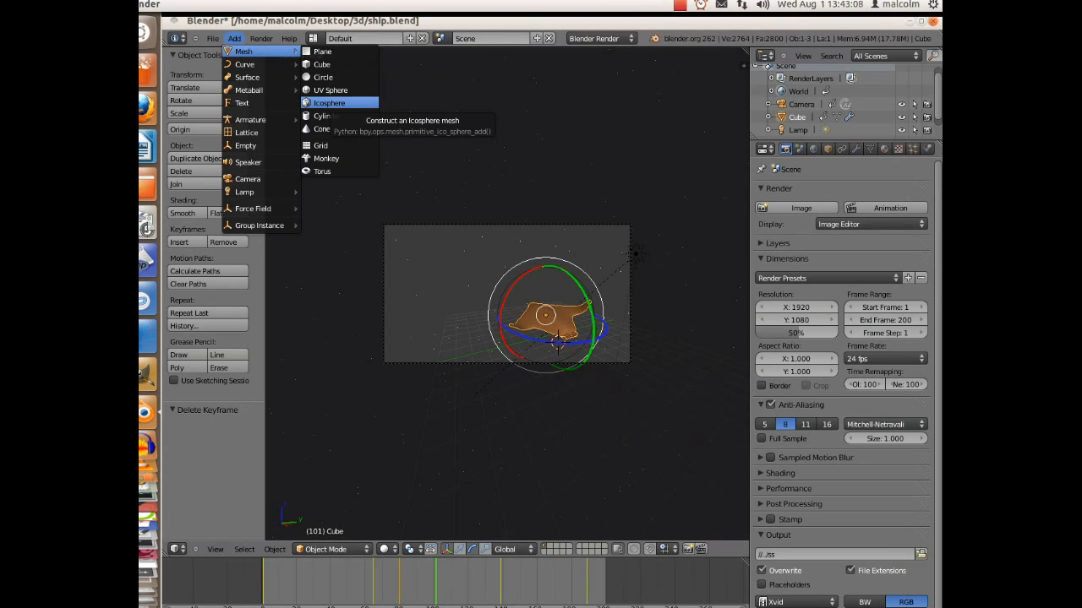
click(329, 102)
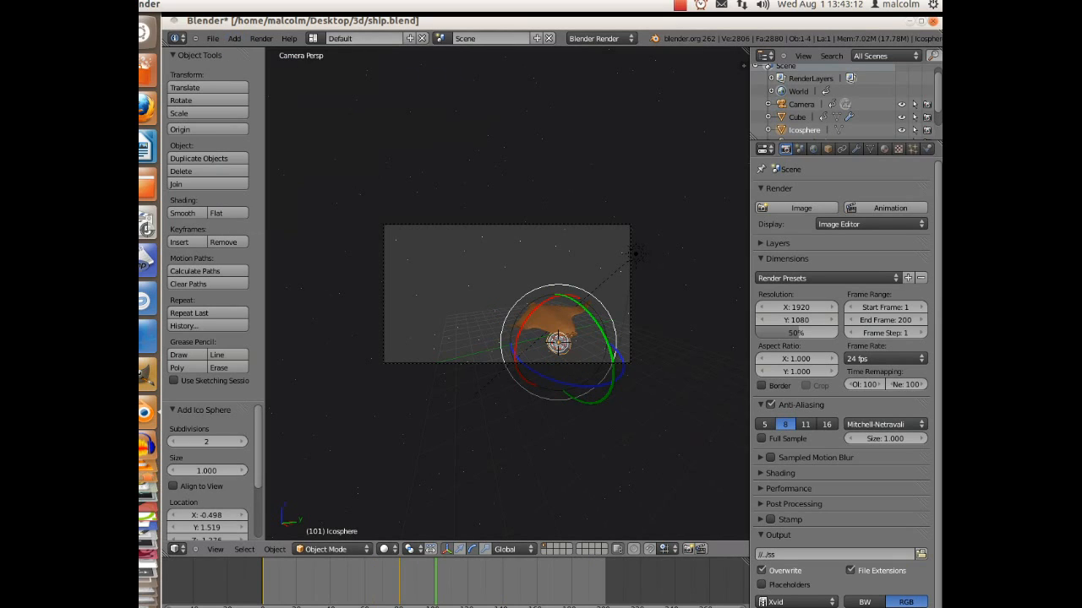
click(459, 550)
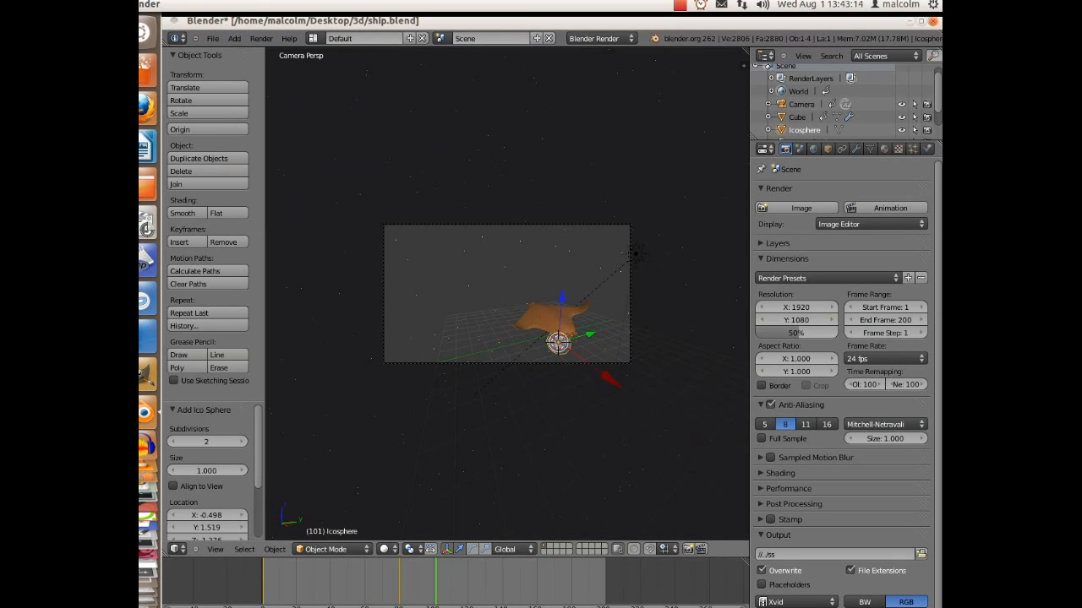
drag(562, 300, 562, 234)
mouse_move(617, 279)
mouse_down()
mouse_move(536, 279)
mouse_move(619, 279)
mouse_up()
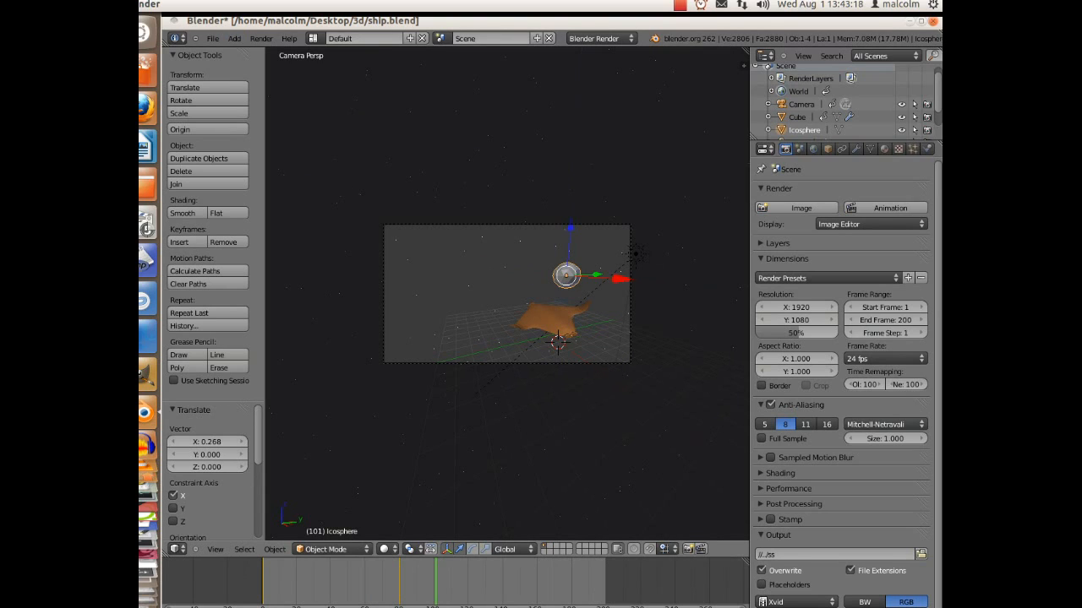
drag(571, 228, 570, 233)
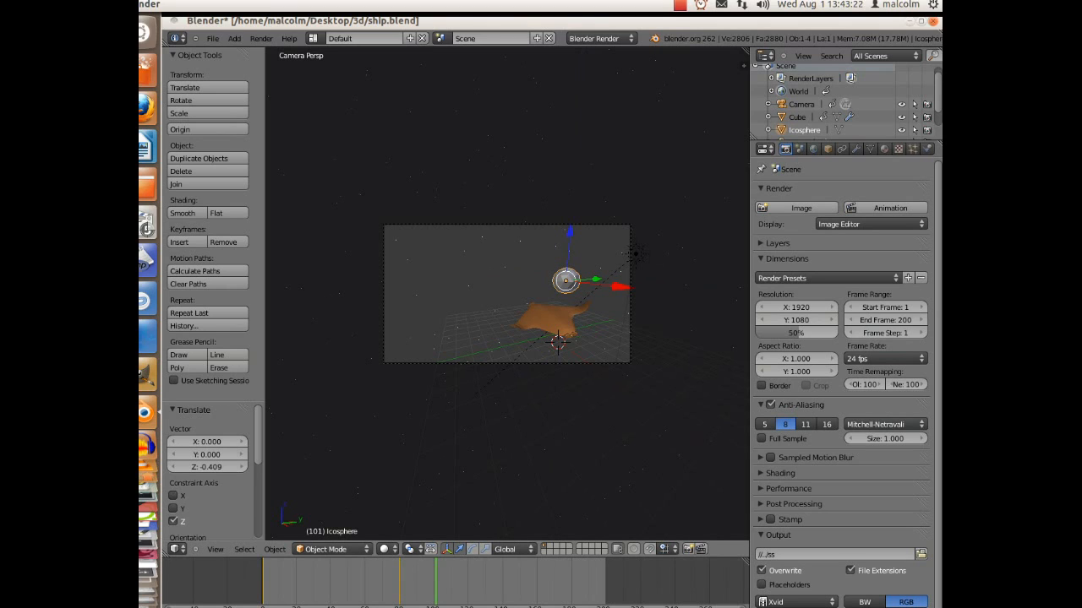
Step: Stretch the icosphere by a factor of about 2.727 along the global X axis and put it in Edit Mode
middle_drag(570, 234, 527, 291)
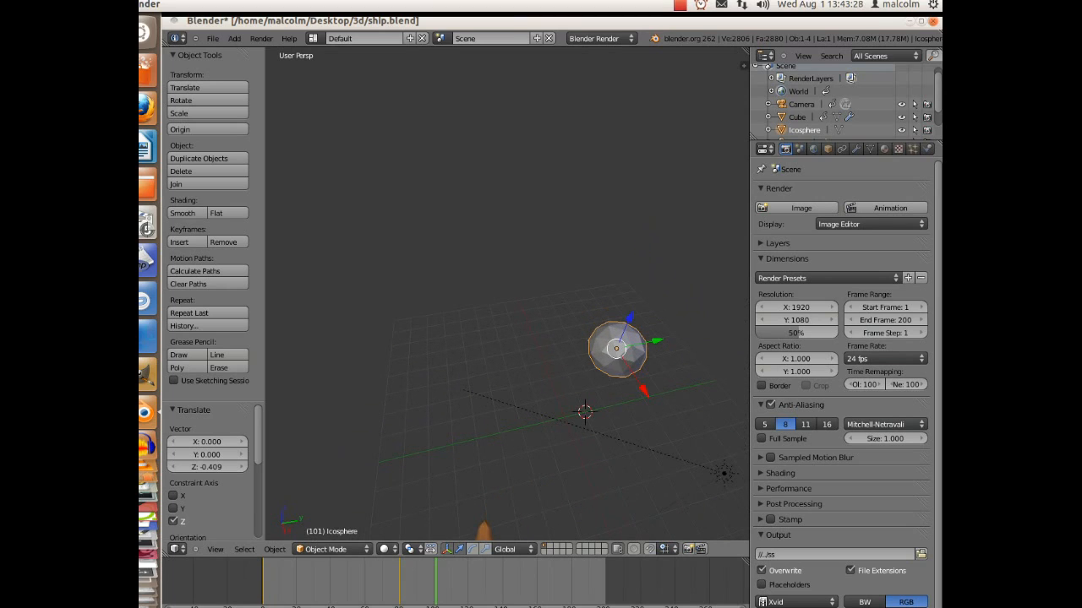
click(485, 549)
drag(646, 393, 671, 481)
middle_drag(592, 414, 722, 386)
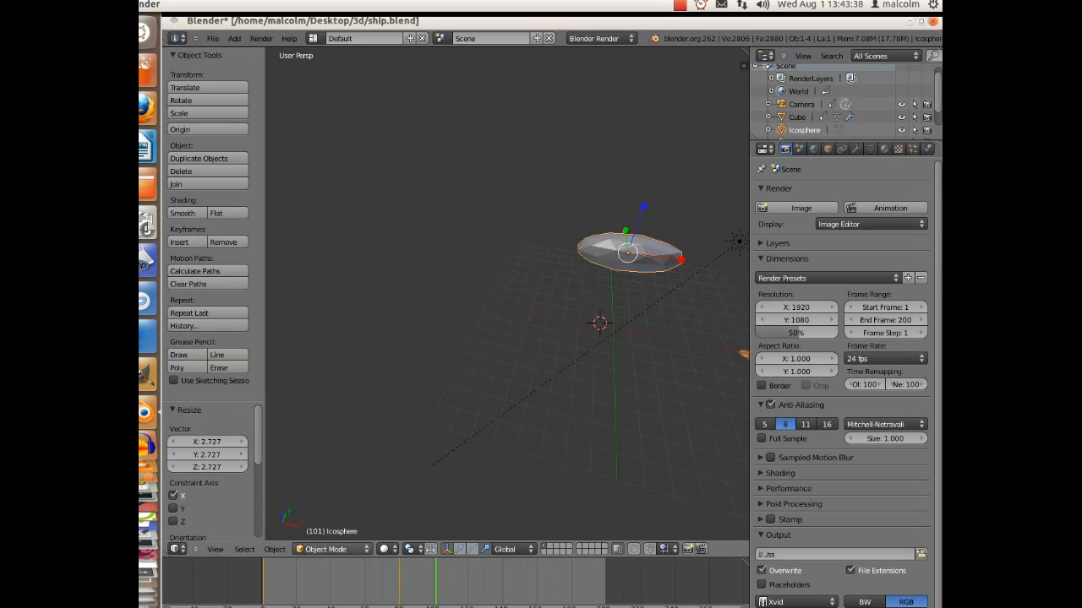
click(332, 549)
click(323, 522)
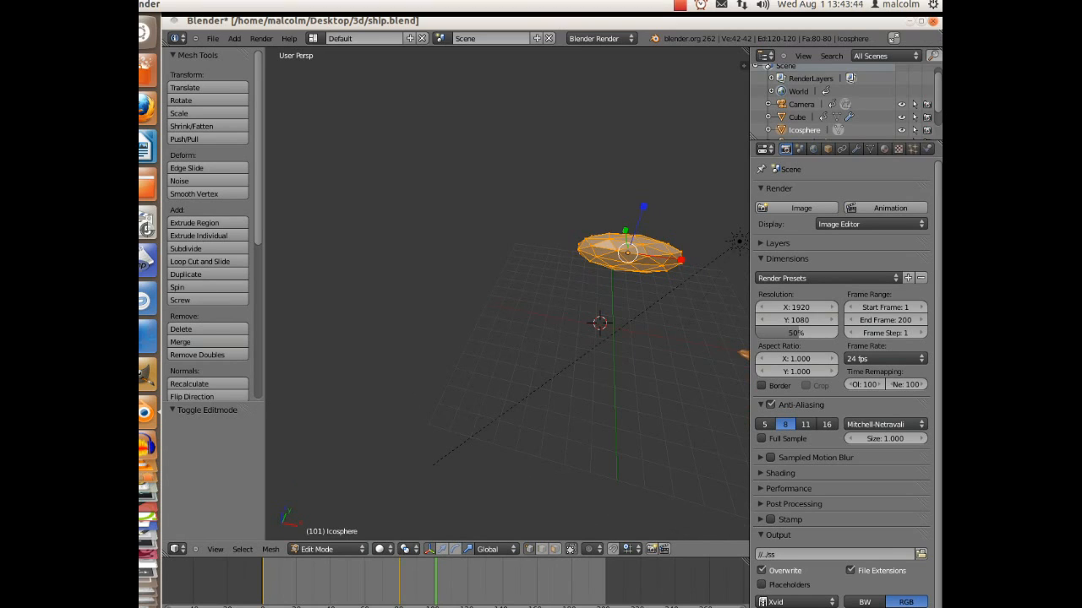
key(a)
key(c)
mouse_move(570, 256)
mouse_down()
mouse_move(597, 239)
mouse_move(600, 249)
mouse_move(583, 251)
mouse_up()
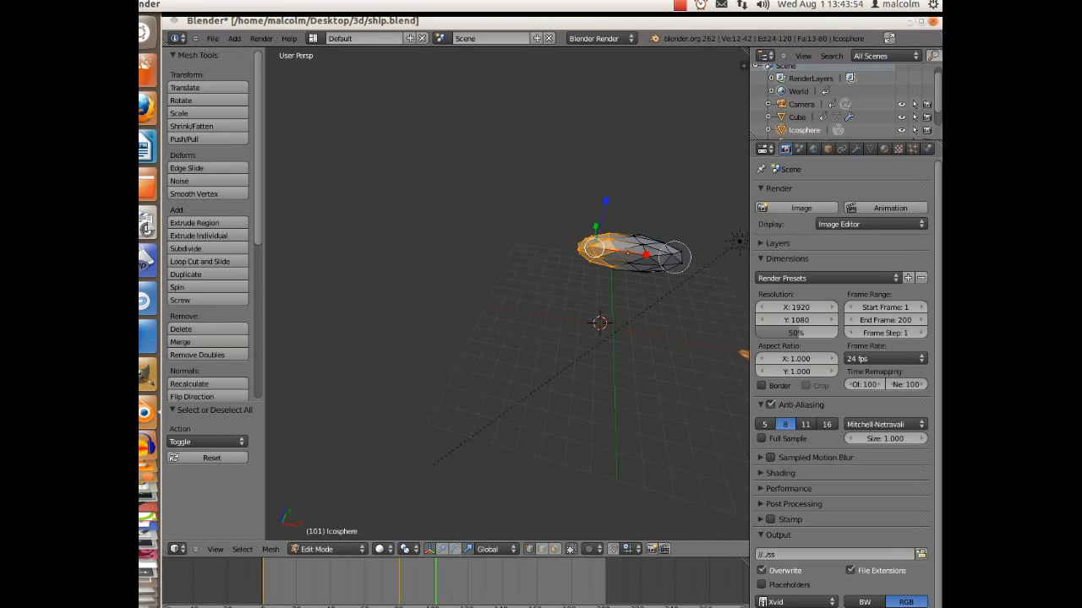
key(Escape)
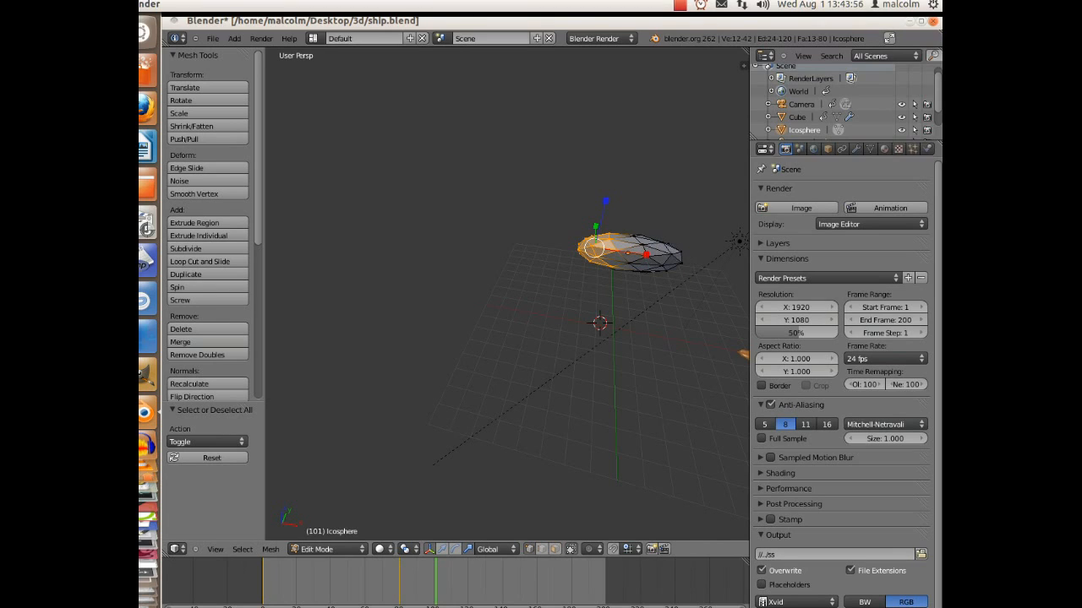
Step: Circle-select the vertices at the positive X end of the stretched icosphere and delete them
key(a)
key(c)
click(665, 256)
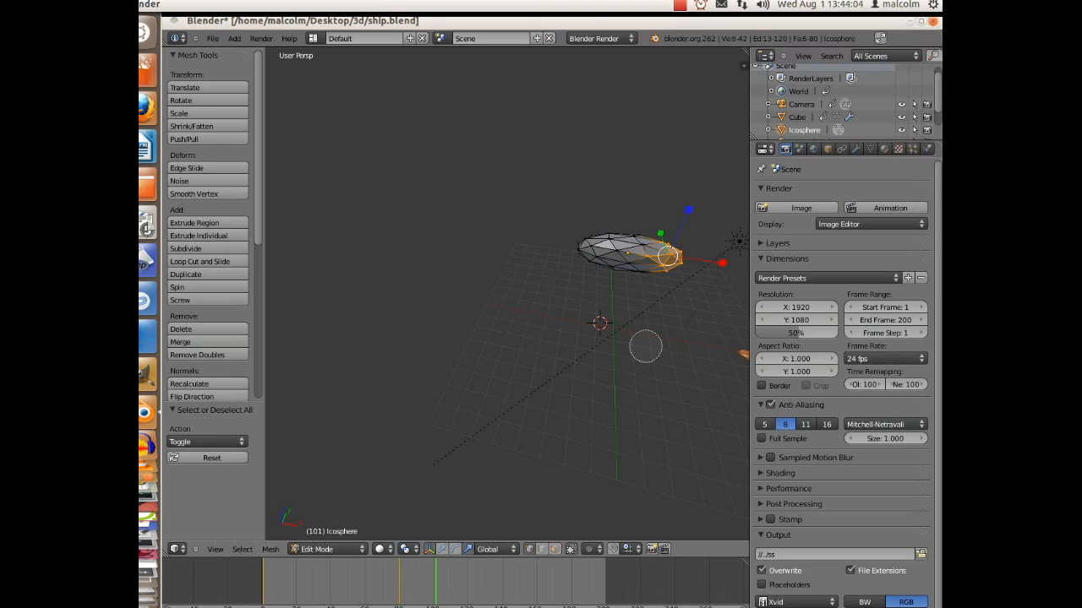
key(Escape)
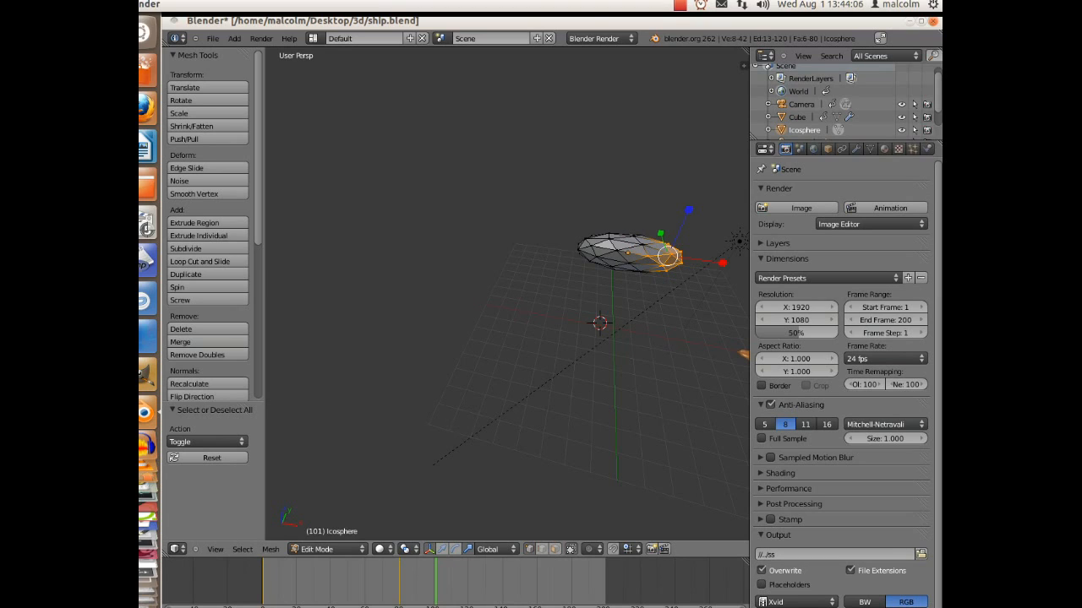
key(x)
key(Return)
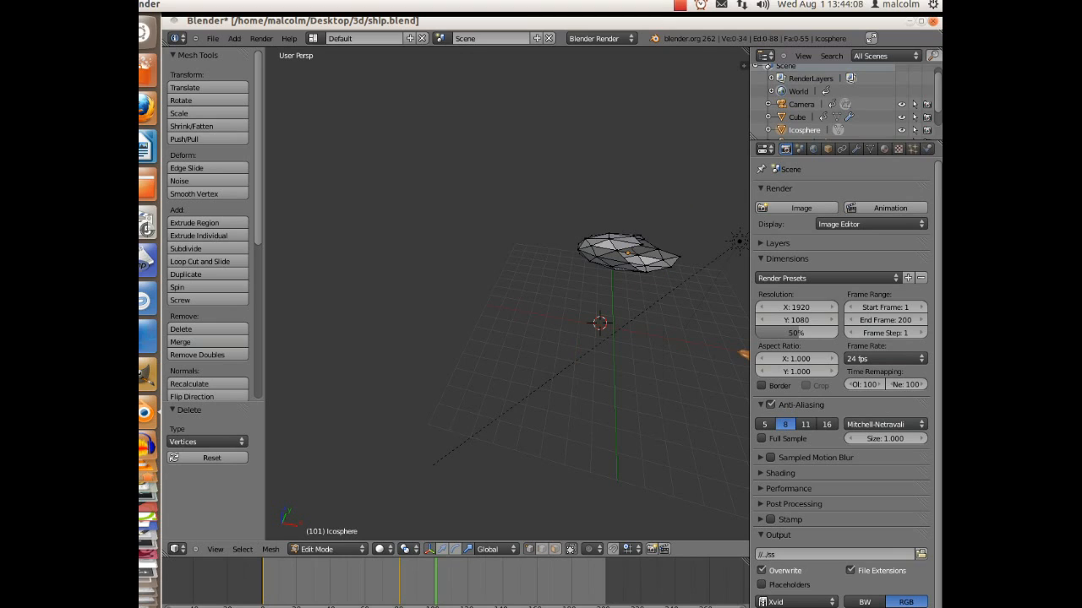
Step: Delete two adjacent vertices at the icosphere's opened end, followed by the stray tip vertex left there
middle_drag(574, 304, 440, 334)
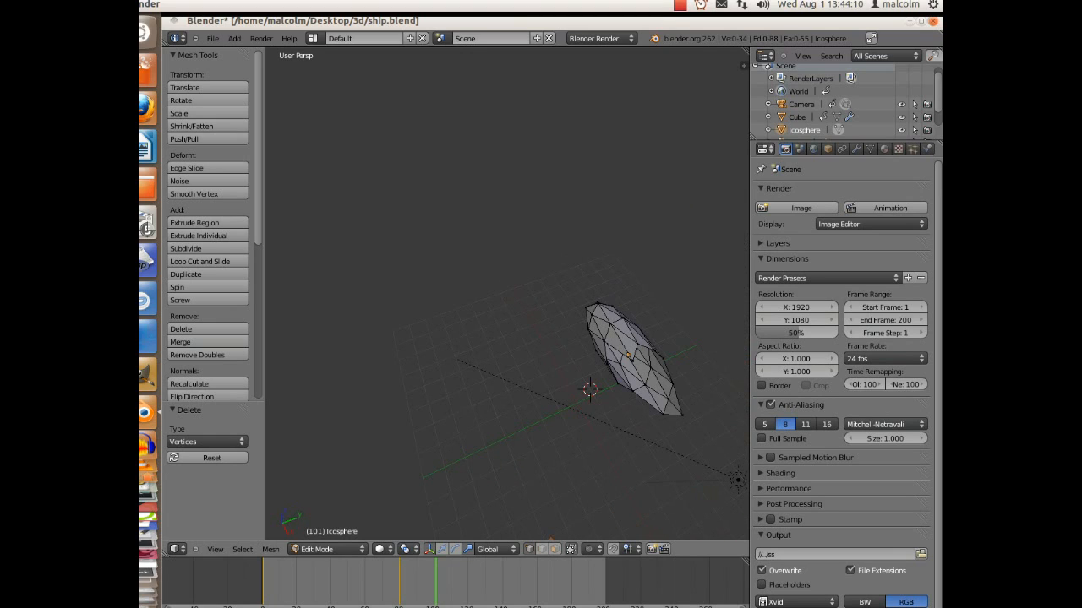
right_click(663, 414)
shift+right_click(668, 399)
key(x)
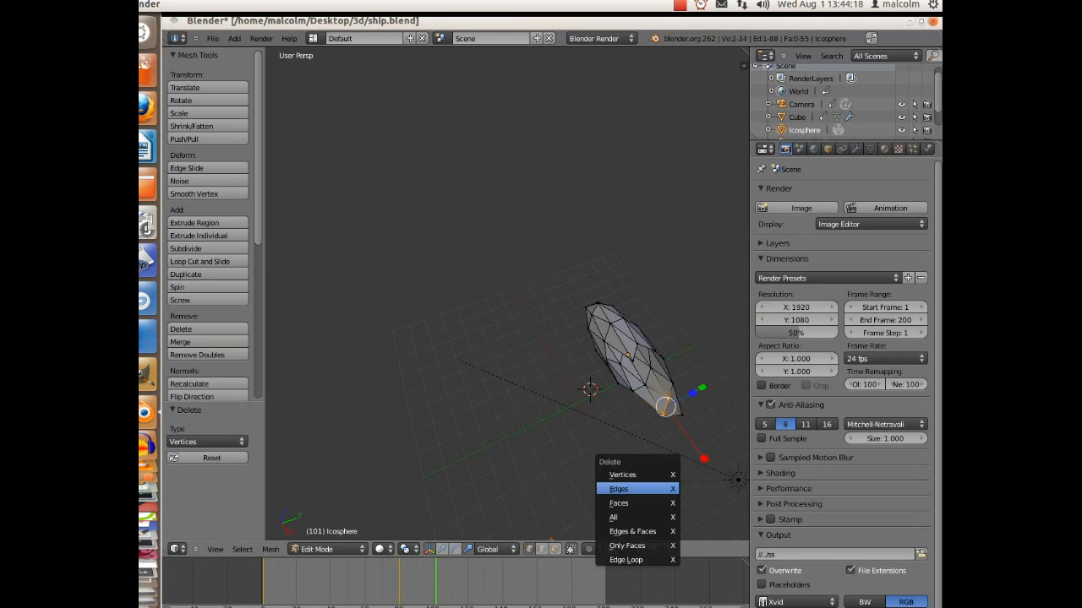
key(Return)
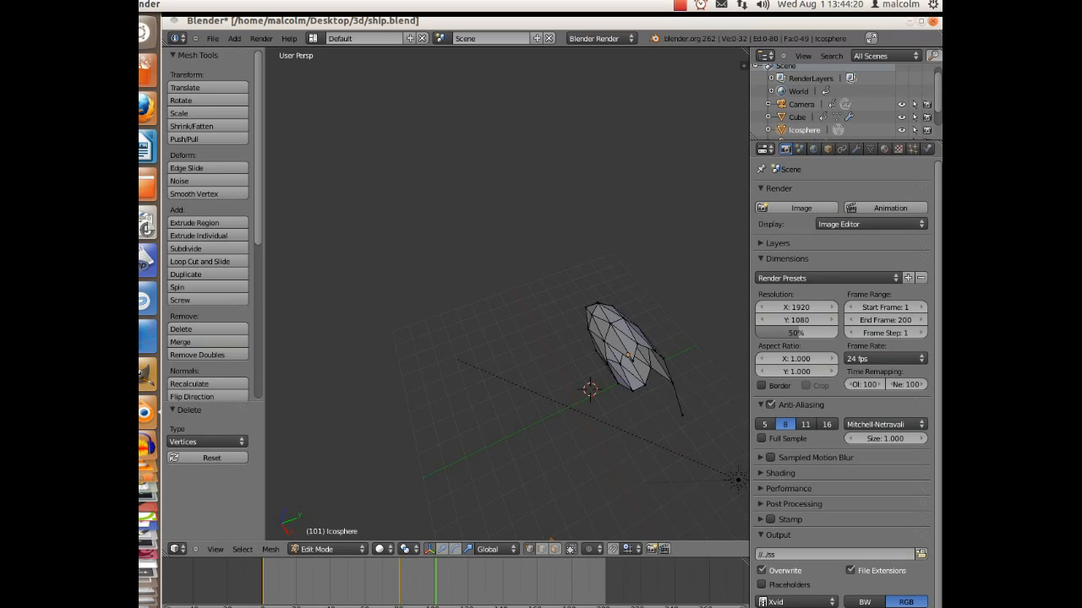
right_click(682, 415)
key(x)
key(Return)
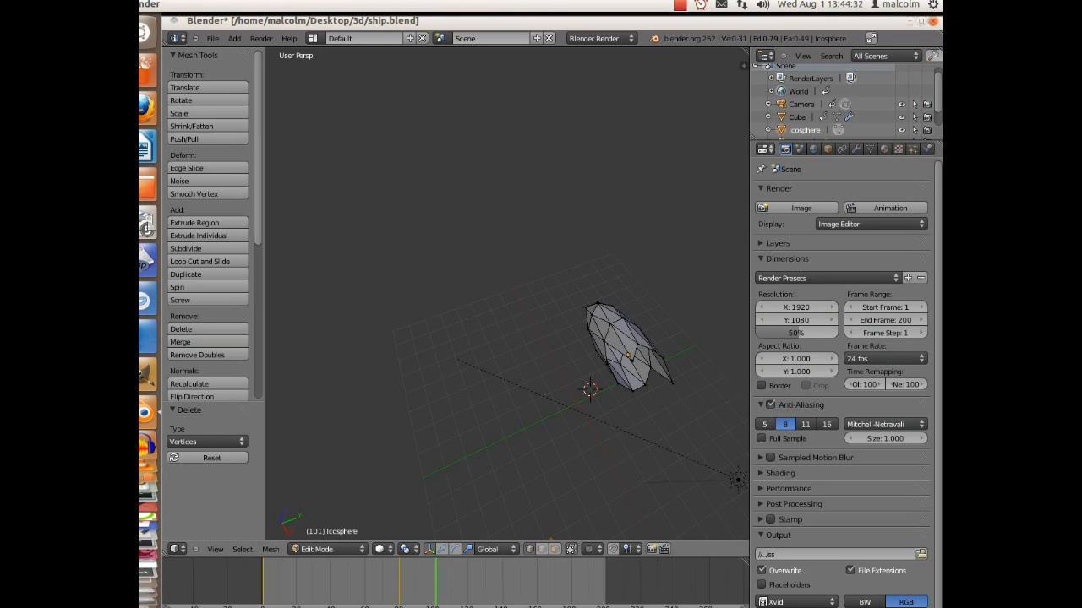
key(alt+Tab)
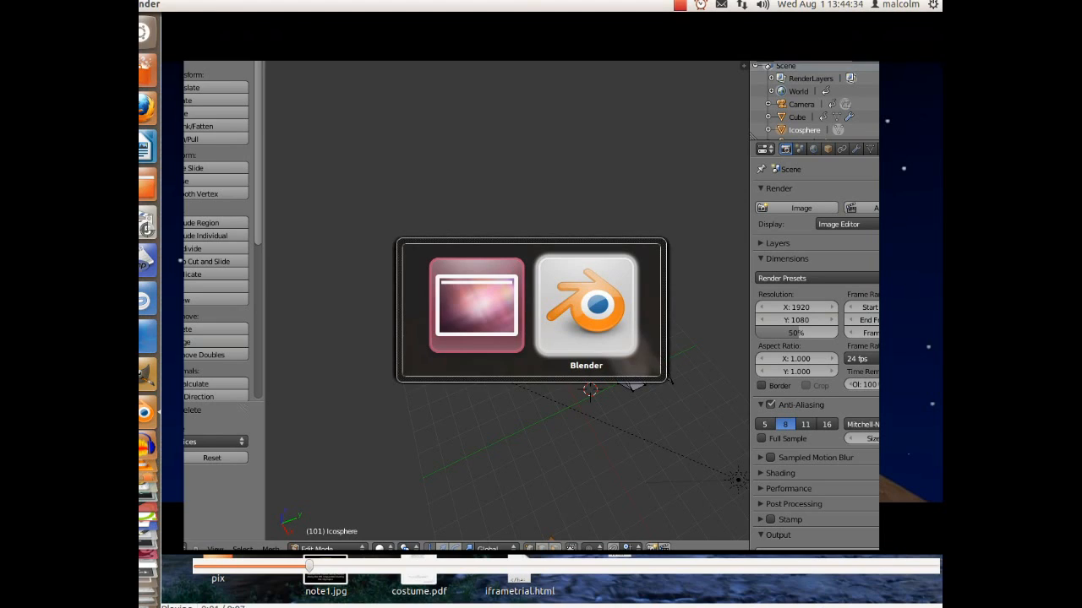
key(alt+Tab)
key(alt+Tab)
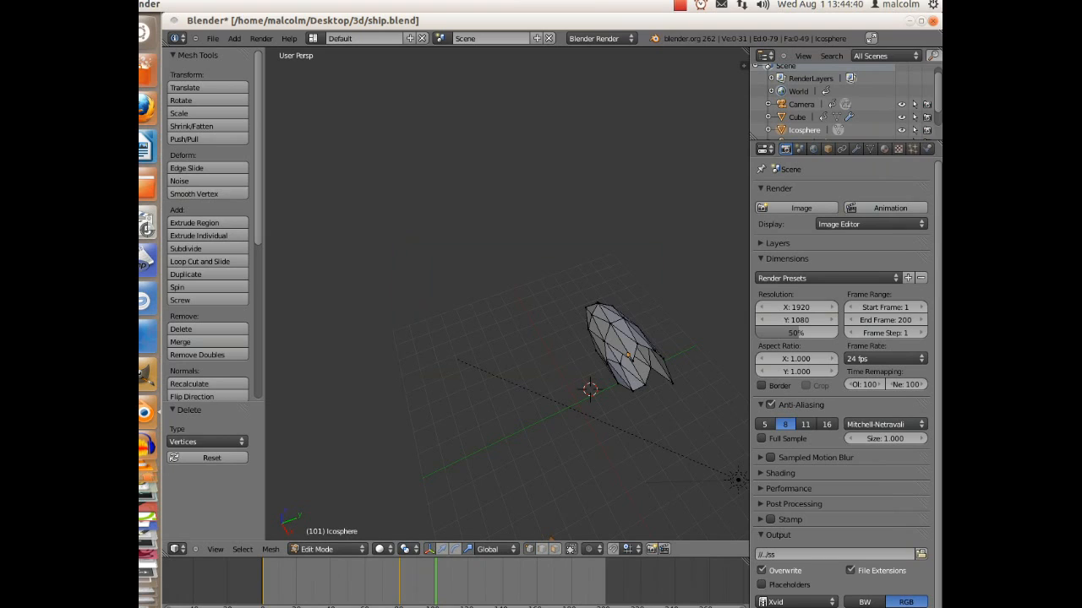
Step: Switch to face selection and delete three separate faces along the near side of the opened icosphere
key(ctrl+Tab)
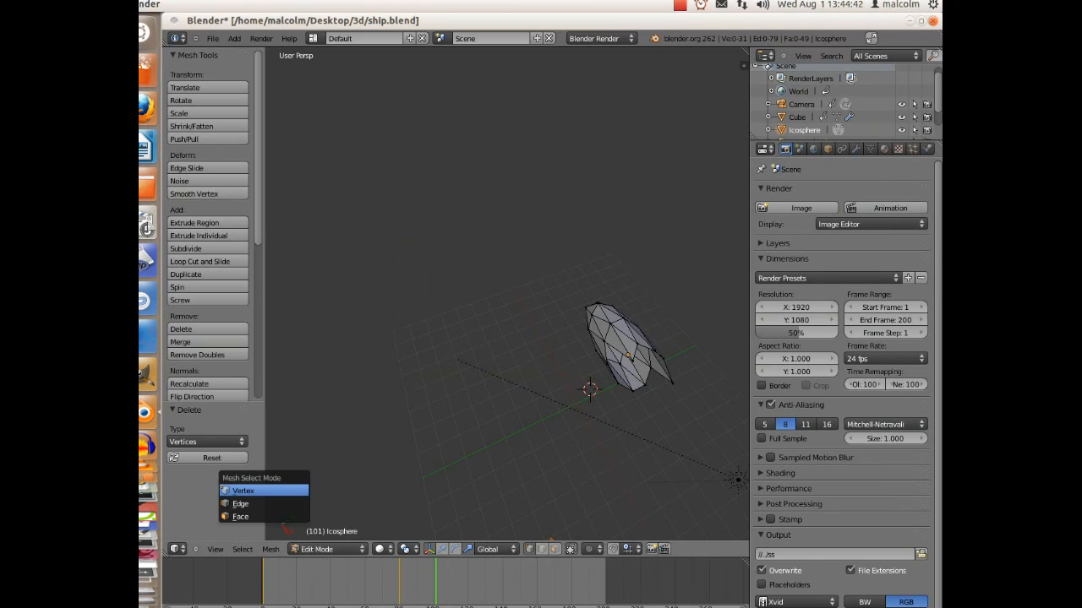
key(Down)
key(Down)
key(Return)
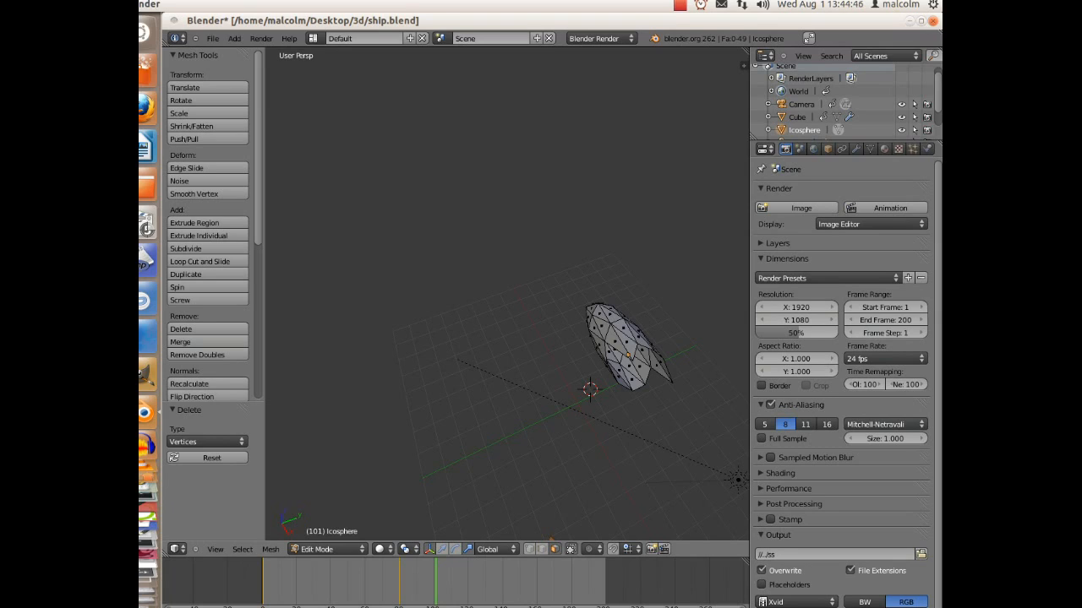
right_click(632, 379)
shift+right_click(627, 344)
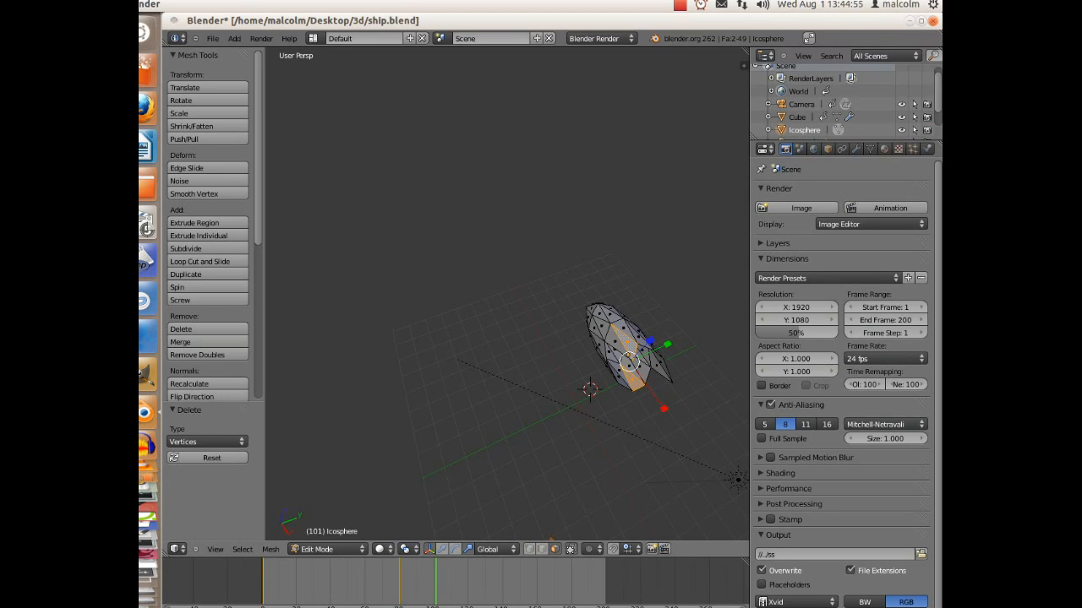
shift+right_click(597, 327)
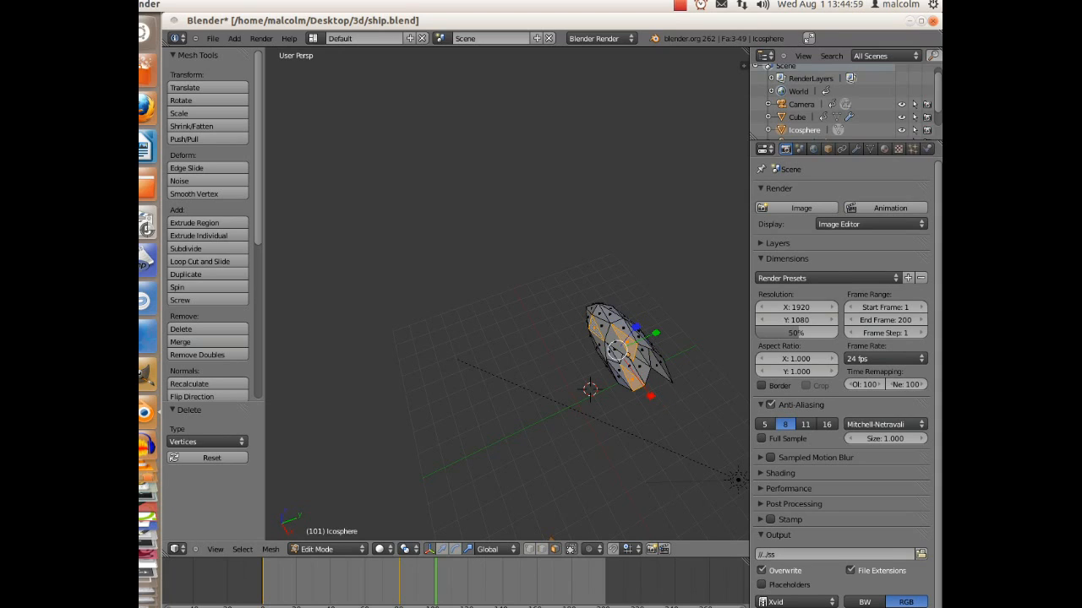
key(x)
click(549, 415)
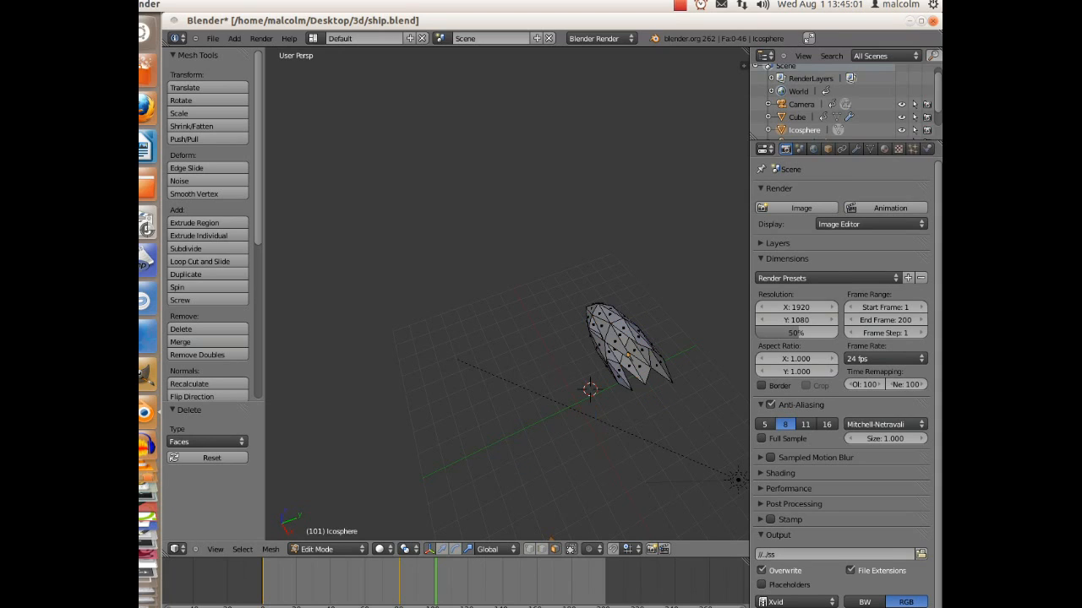
Step: Delete one more face on the far side of the icosphere, and return it to Object Mode
middle_drag(549, 397, 330, 338)
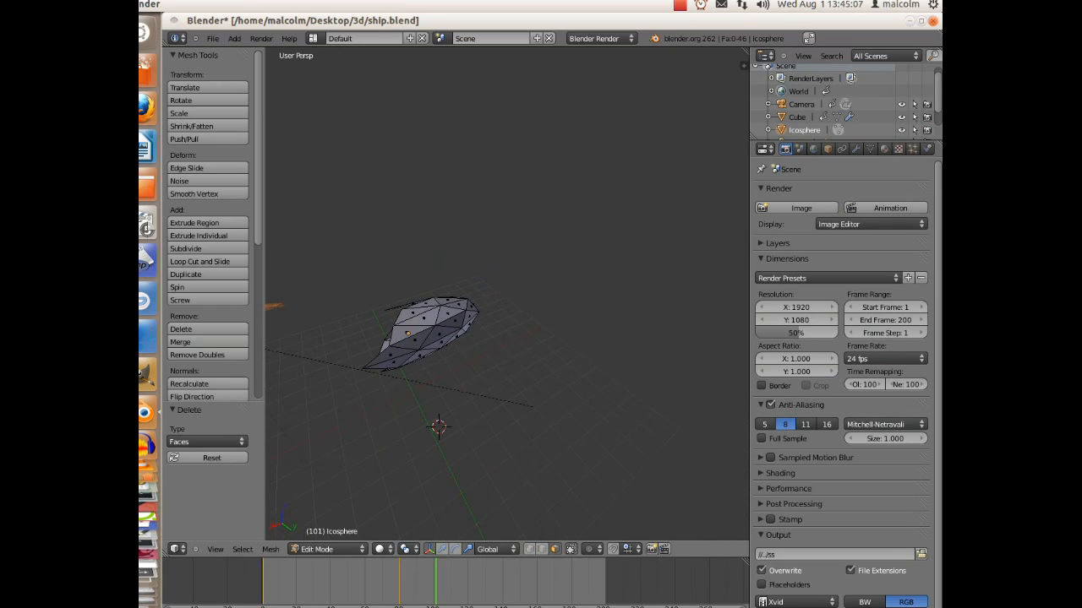
right_click(413, 338)
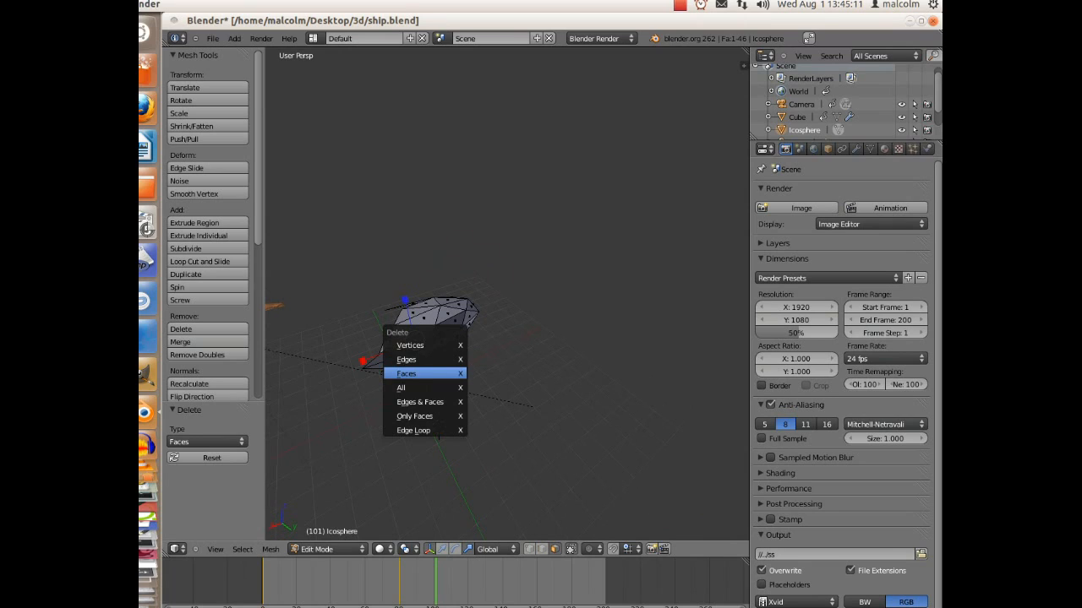
key(Return)
middle_drag(422, 338, 610, 313)
click(330, 549)
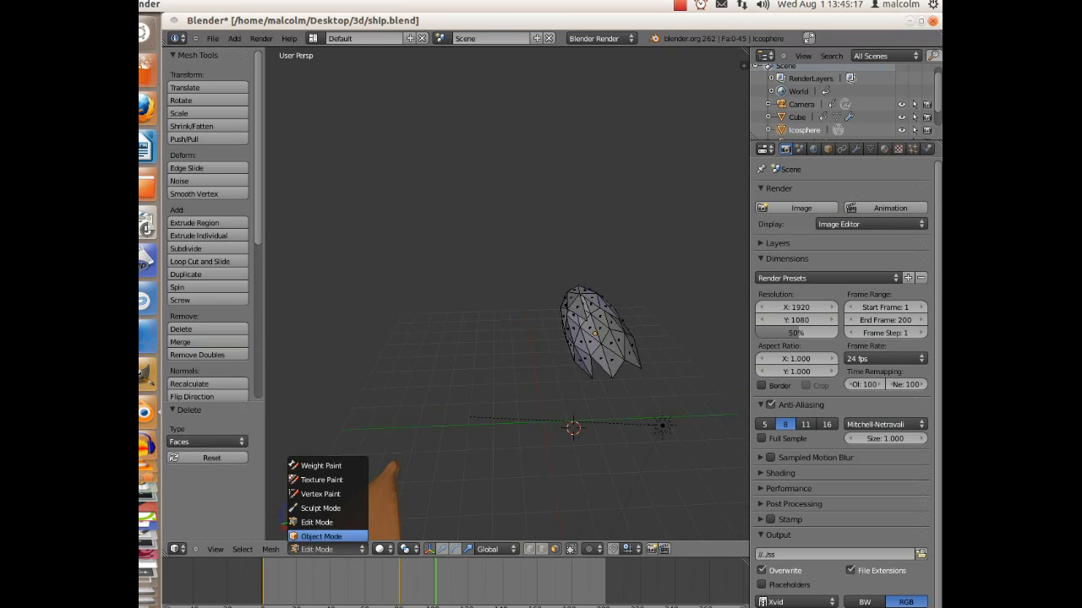
click(325, 534)
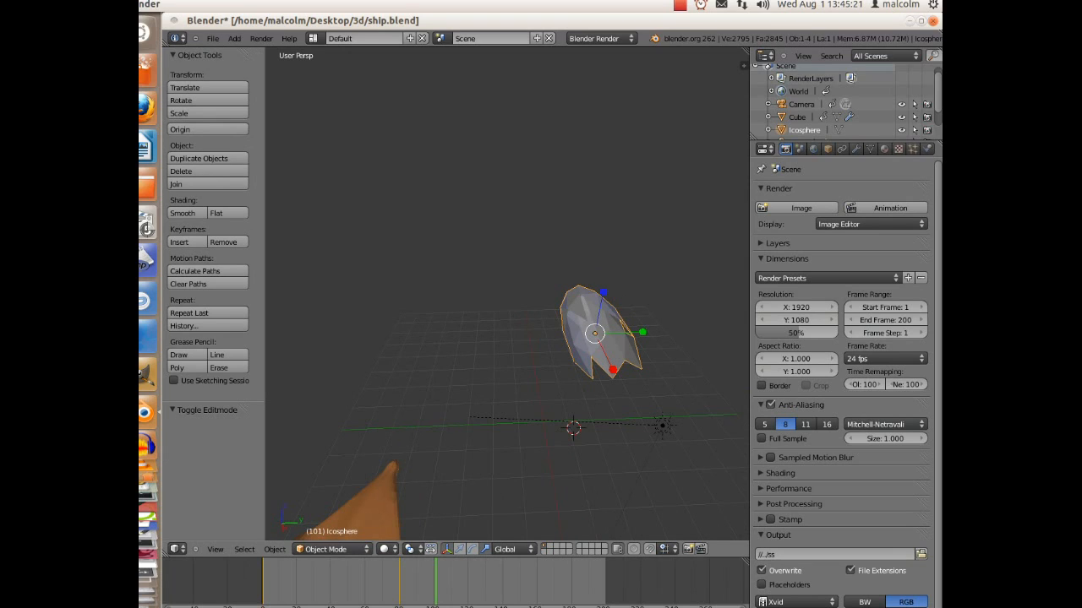
Step: Lower the icosphere along Z and move it about -6.691 along Y, in line with the ship
click(460, 550)
drag(601, 295, 587, 371)
drag(625, 404, 457, 410)
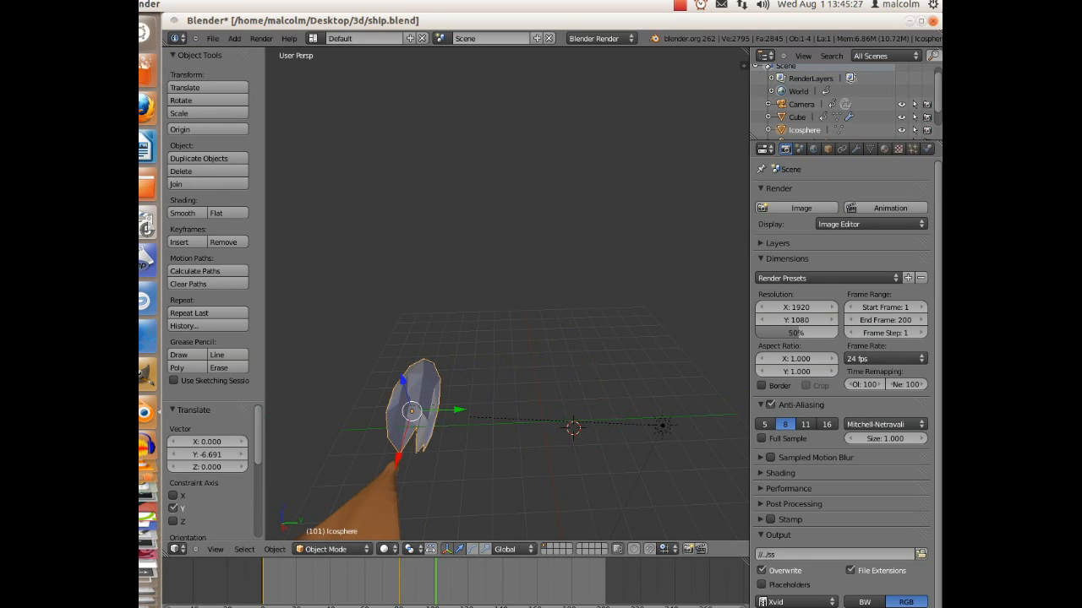
drag(507, 20, 539, 2)
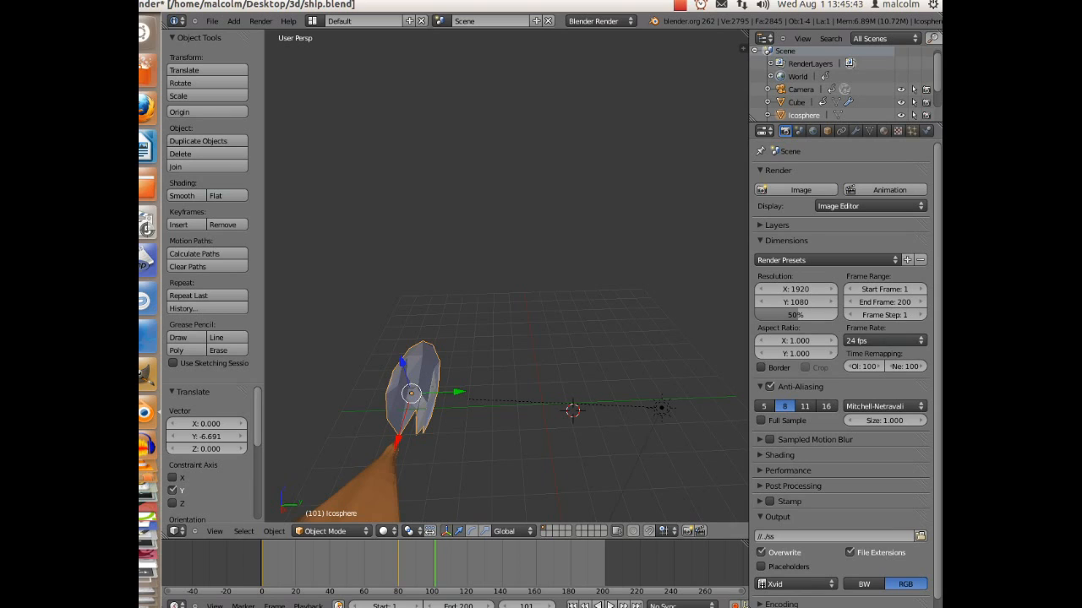
Step: From the top view, move the icosphere about 9.765 along the global X axis, behind the ship's body
click(214, 531)
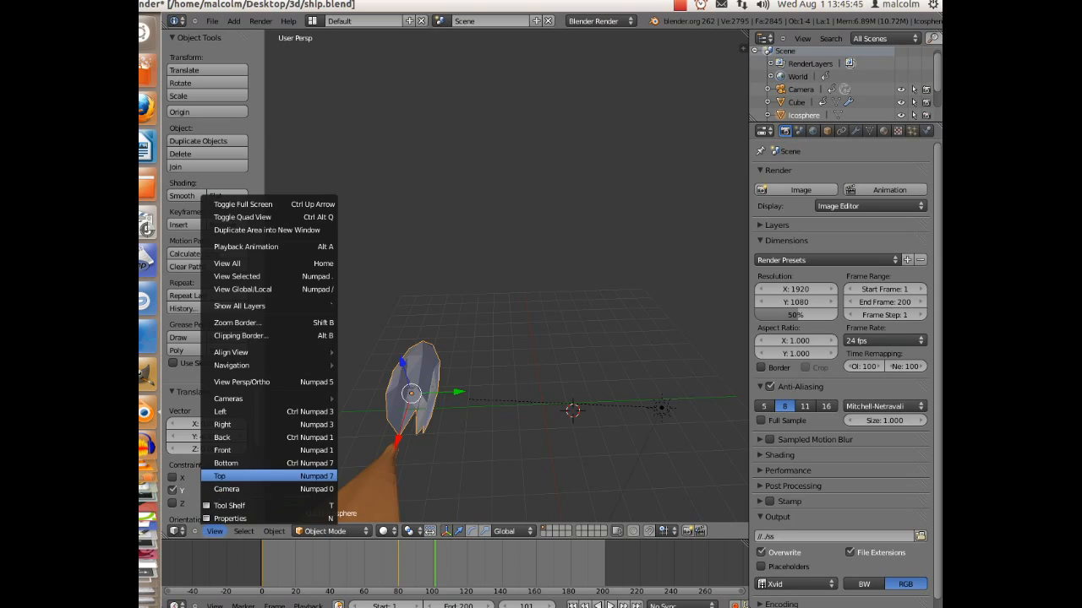
click(254, 476)
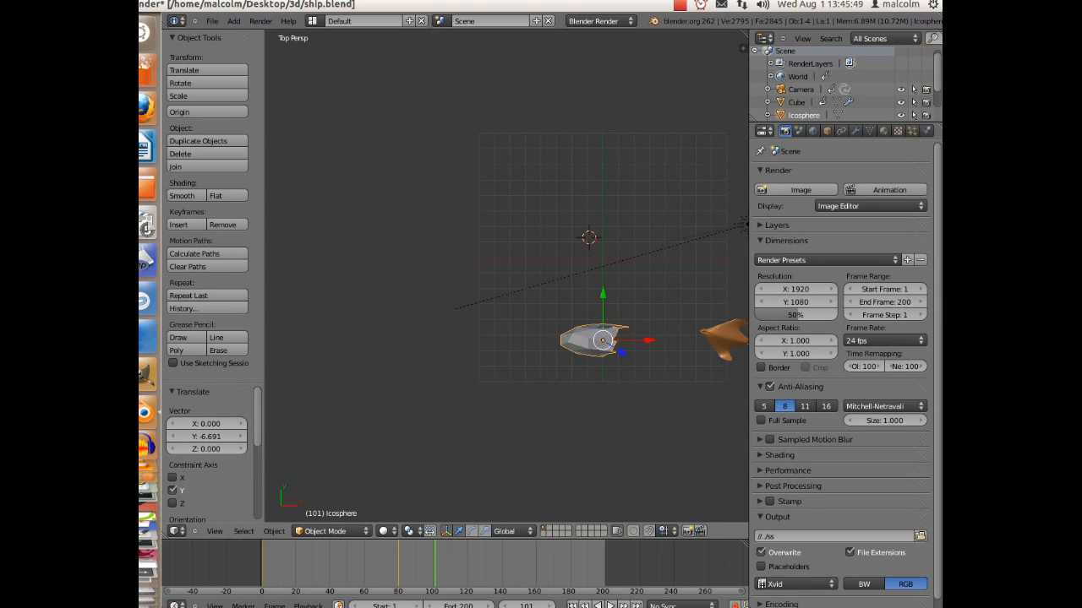
shift+middle_drag(558, 287, 415, 293)
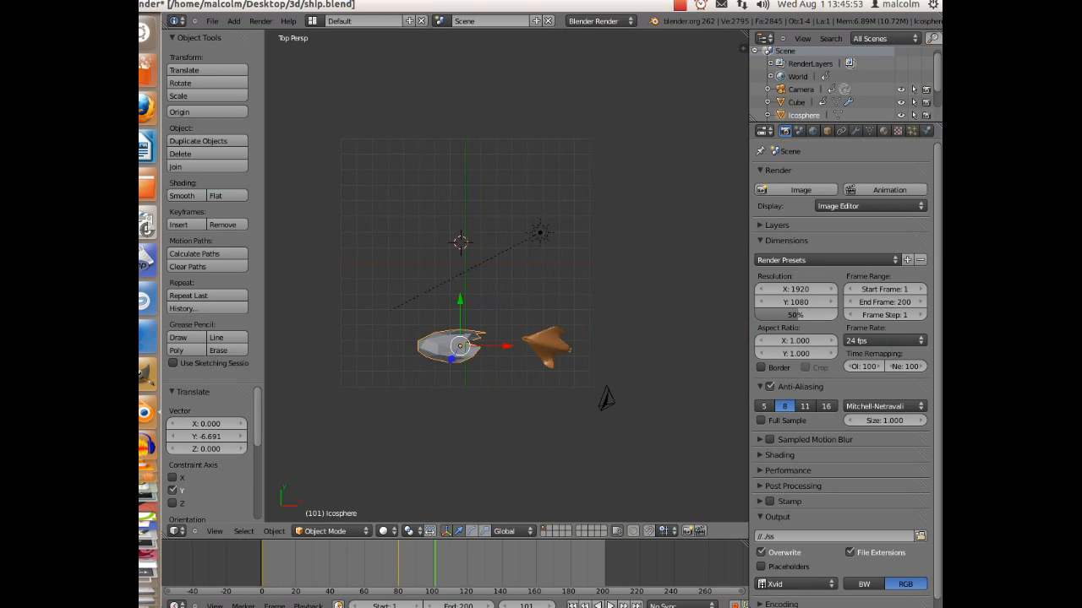
key(g)
key(x)
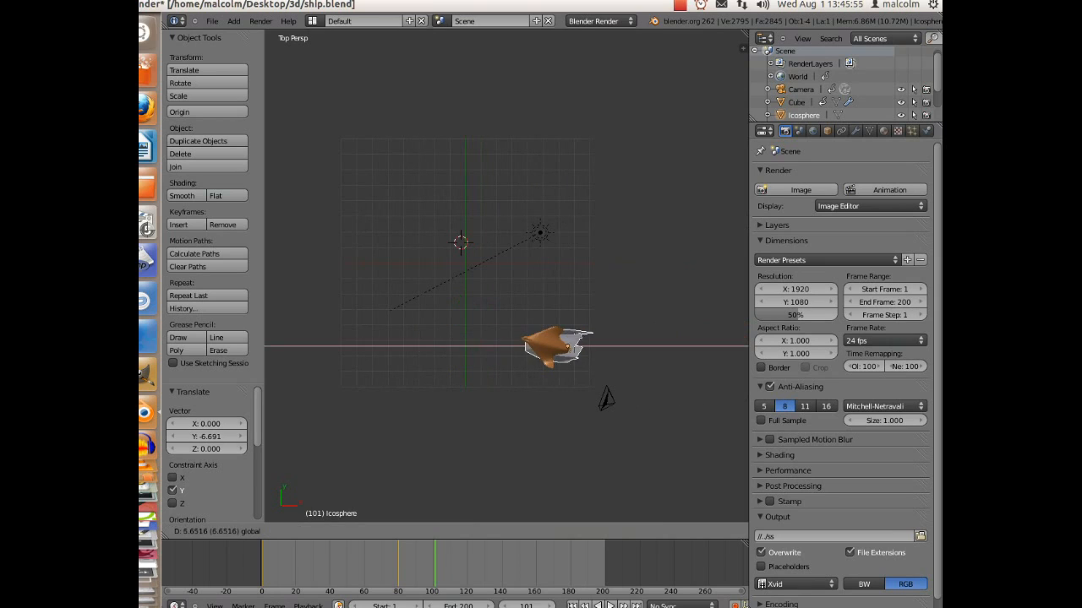
key(Return)
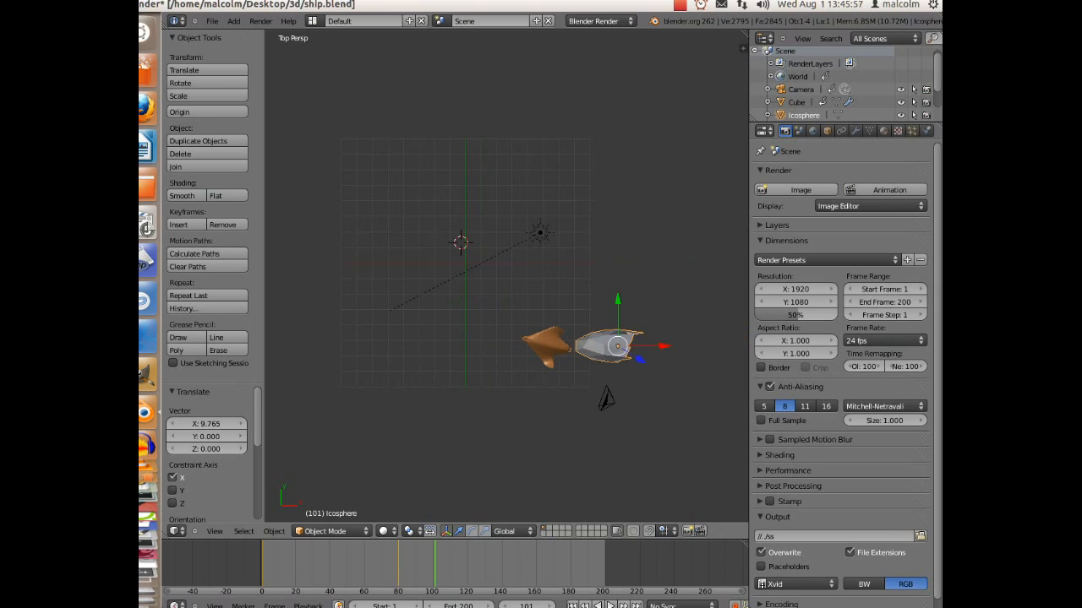
Step: Scale the icosphere uniformly by about 0.236, then narrow it along Y and flatten it by about 0.428 along Z
key(s)
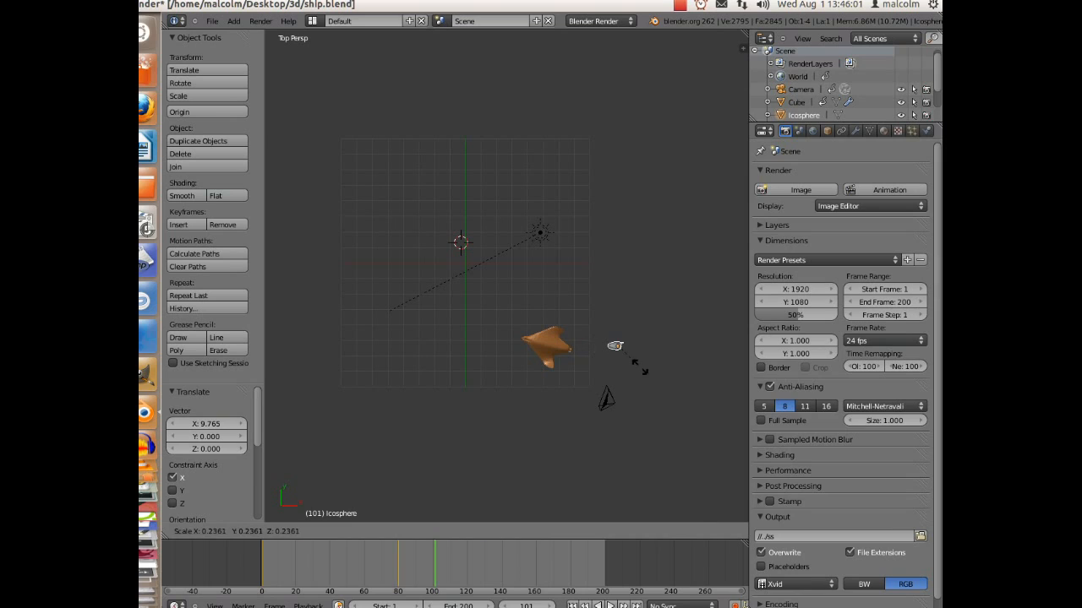
click(641, 365)
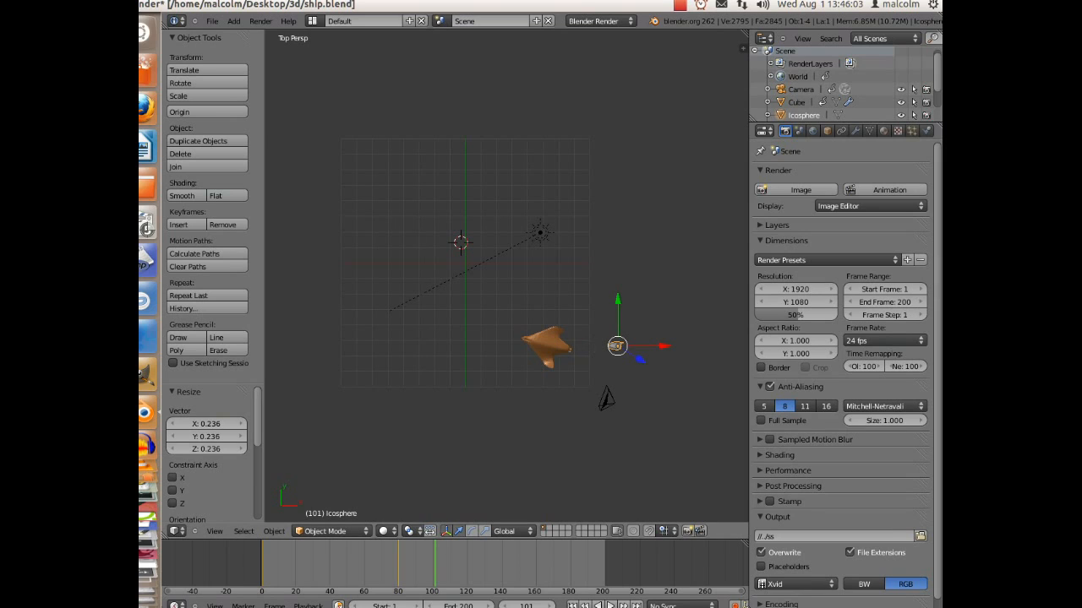
click(485, 530)
drag(618, 298, 616, 311)
middle_drag(616, 311, 622, 176)
drag(679, 283, 676, 305)
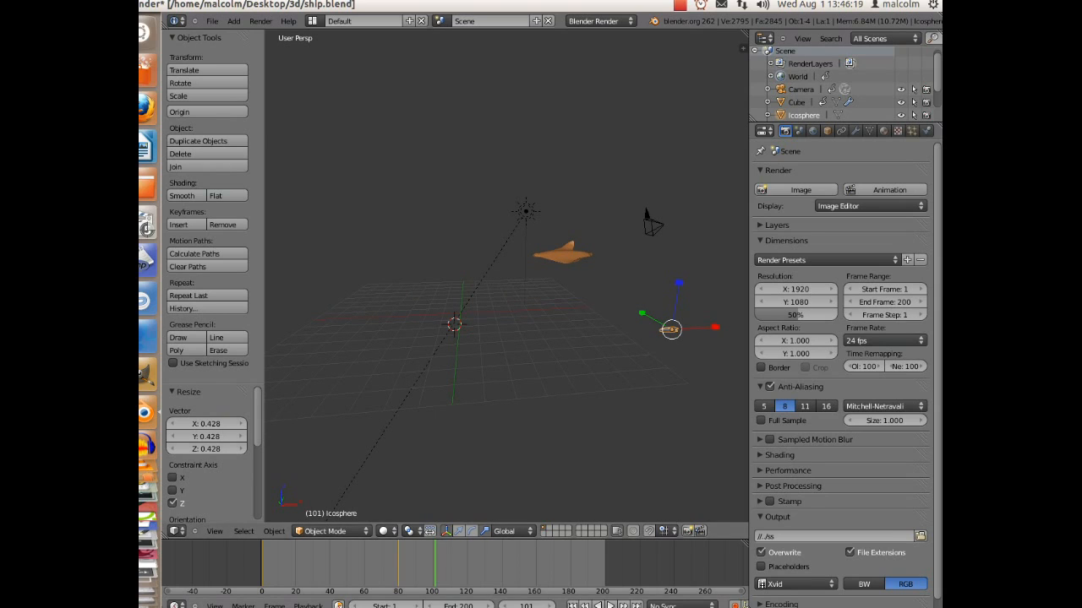
Step: Move the icosphere about 5.041 along Y, 2.755 along Z and -1.032 along X
click(459, 532)
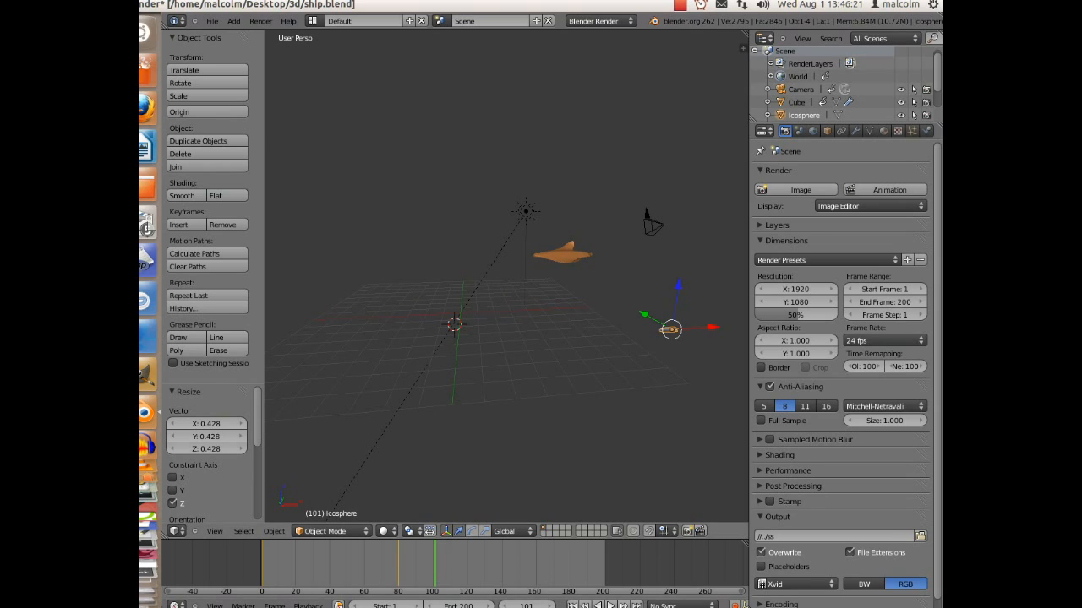
drag(668, 326, 613, 296)
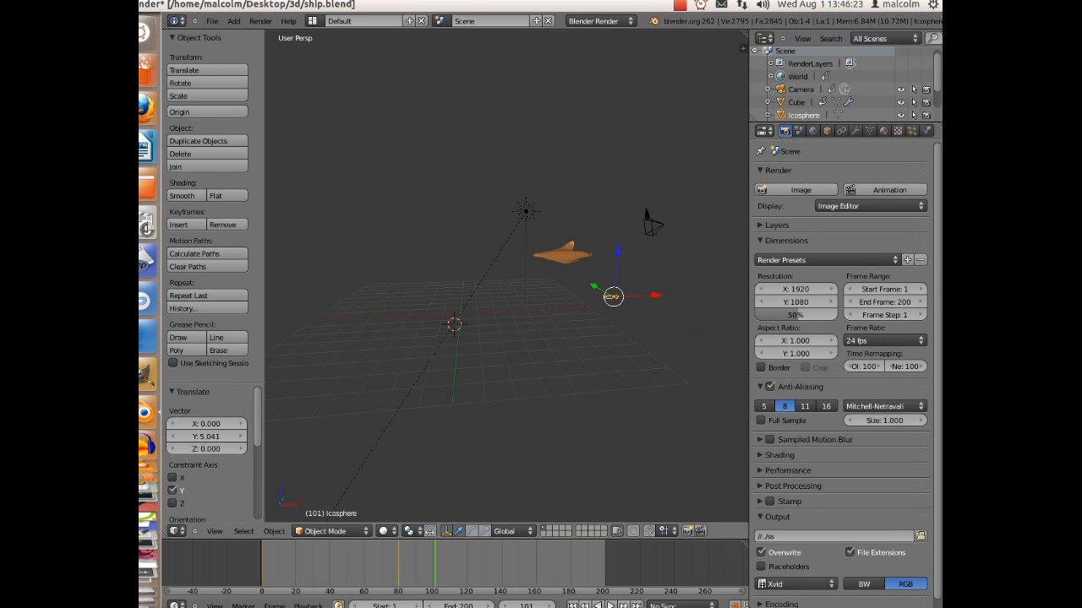
drag(618, 252, 622, 207)
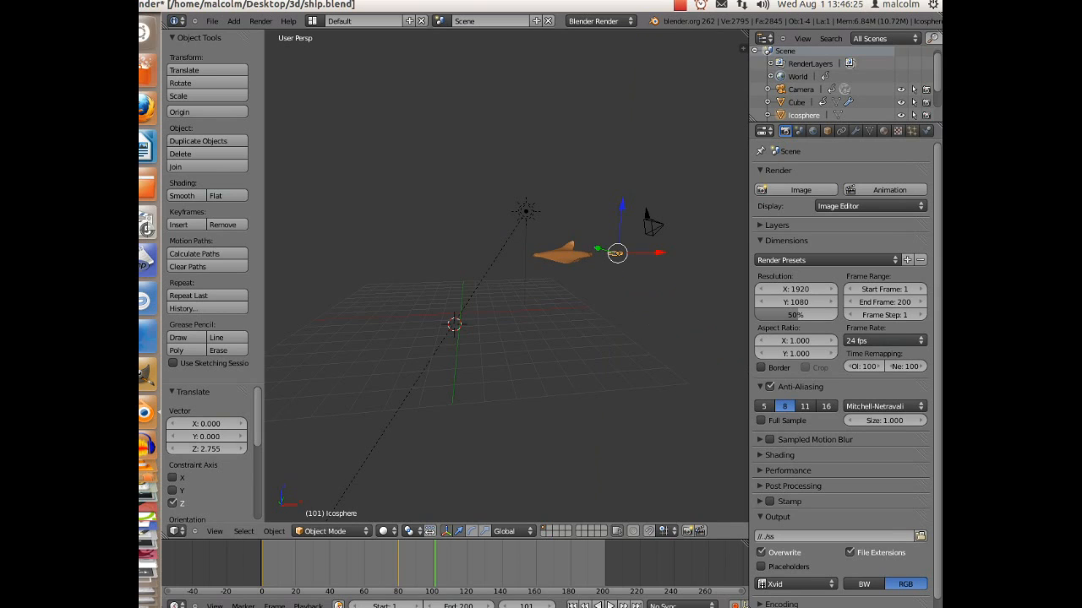
drag(660, 253, 644, 252)
middle_drag(635, 258, 472, 360)
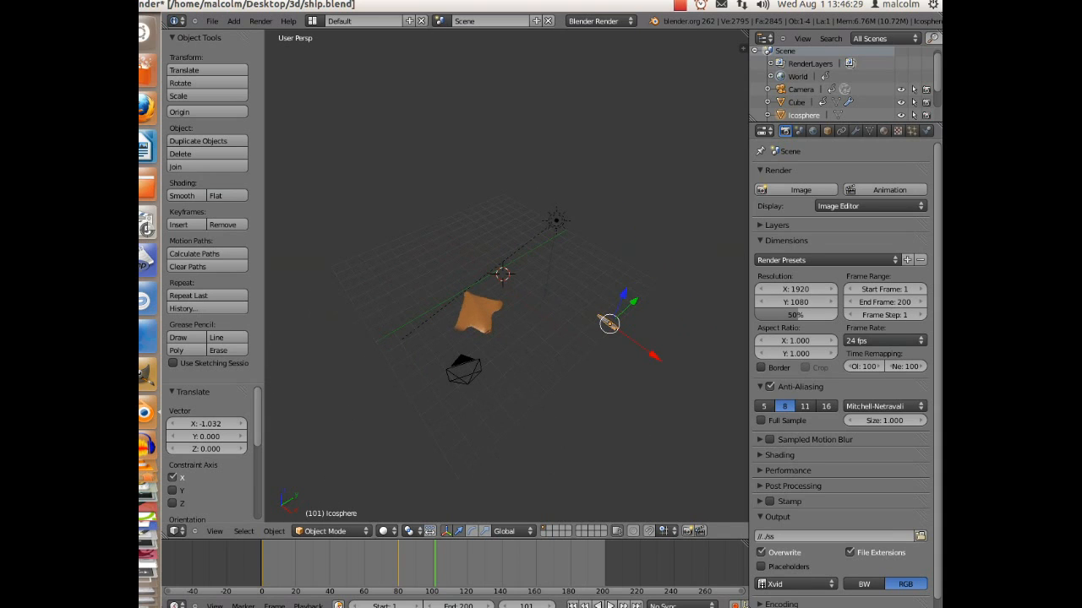
Step: Move the icosphere along Y to the ship's tail, including a 0.333 adjustment, and nudge it slightly along X
drag(627, 306, 500, 342)
drag(533, 377, 532, 376)
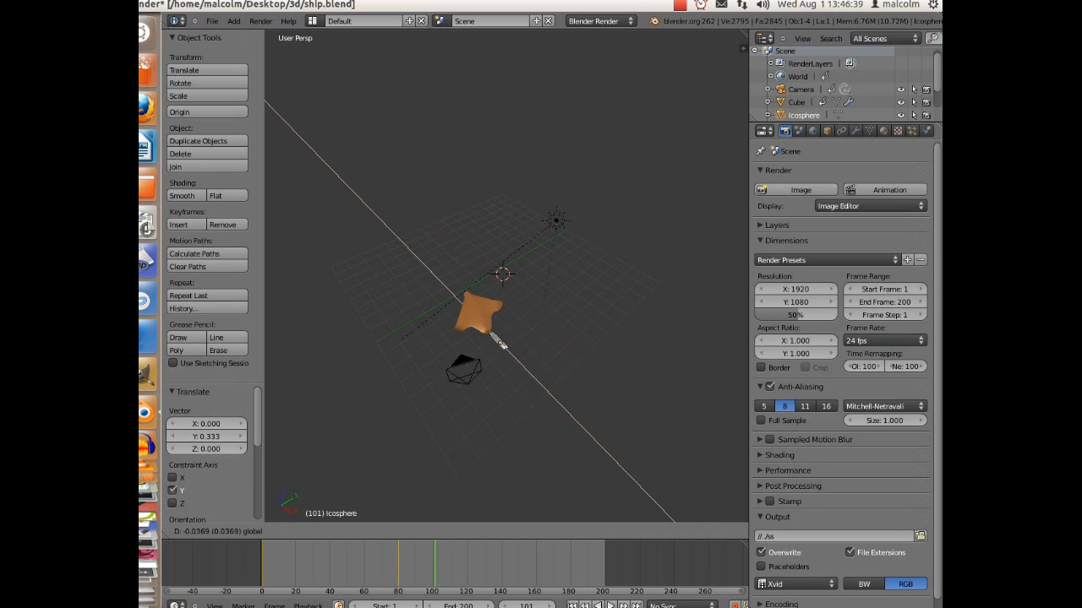
drag(498, 340, 500, 341)
Step: Raise the icosphere about 0.528 along Z, shift it -0.148 along Y, and fine-tune its placement behind the tail with another -0.151 along Y
middle_drag(532, 372, 527, 262)
drag(497, 243, 497, 230)
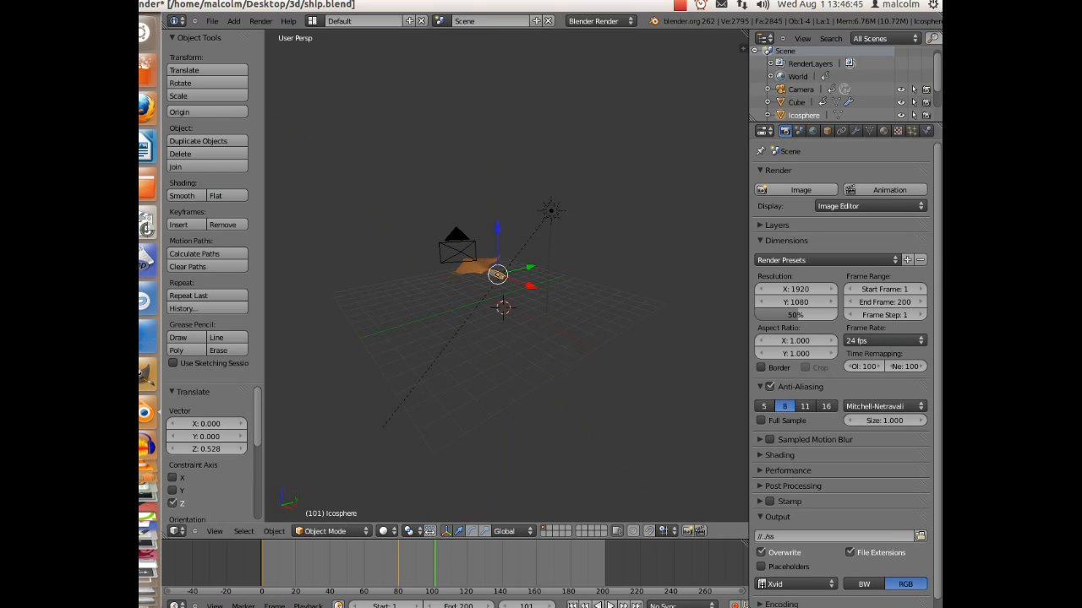
drag(525, 269, 522, 270)
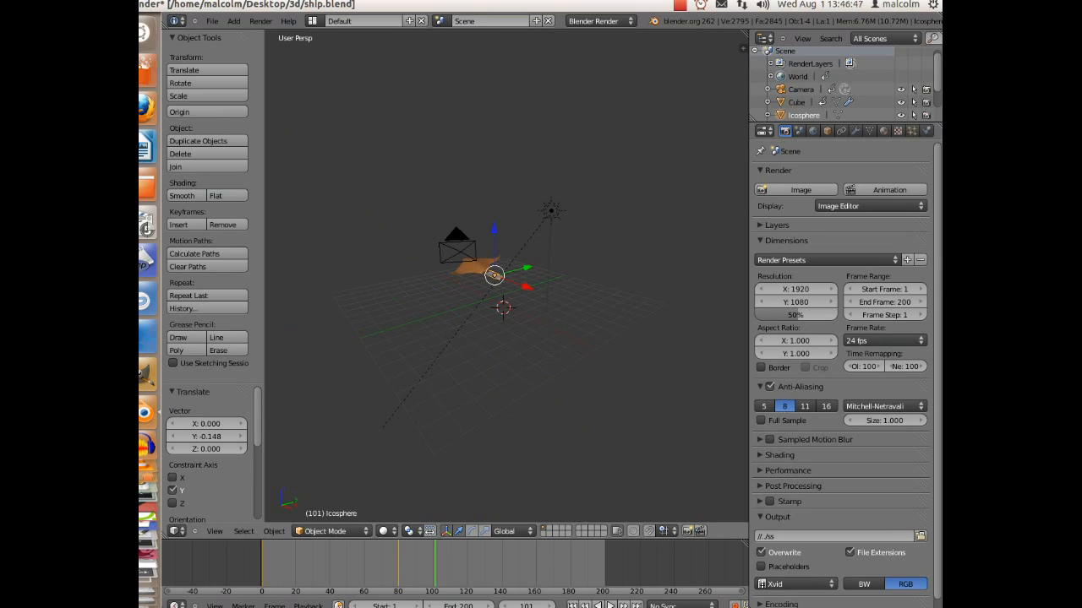
drag(495, 229, 495, 226)
drag(525, 284, 525, 270)
click(529, 268)
middle_drag(525, 270, 505, 370)
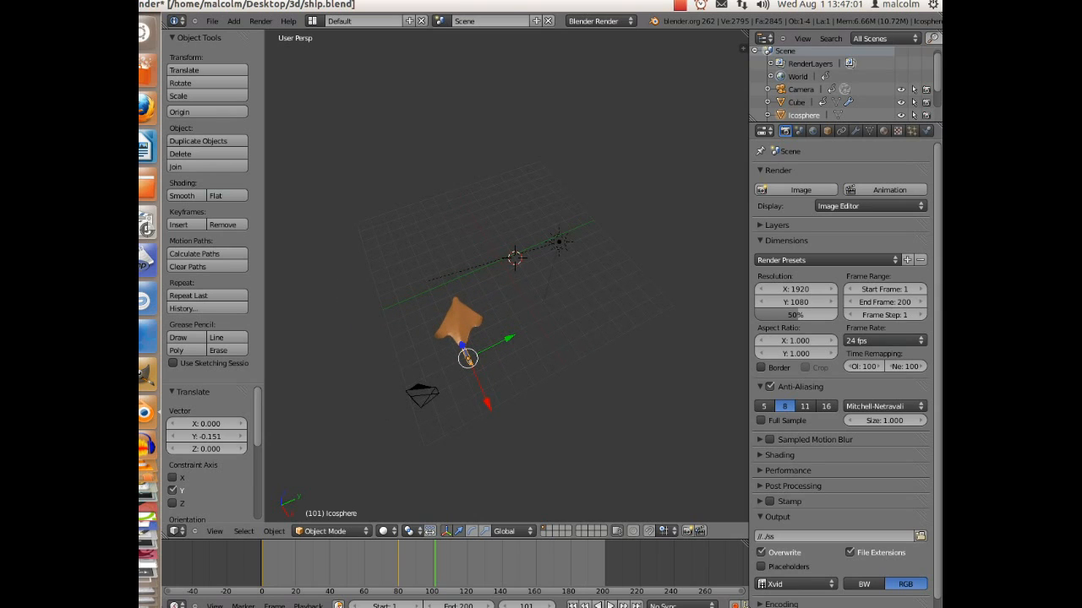
Step: Rotate the icosphere about -15.02° around Z and shift it about -0.143 along Y to line up with the ship's tail
click(471, 530)
drag(498, 393, 482, 391)
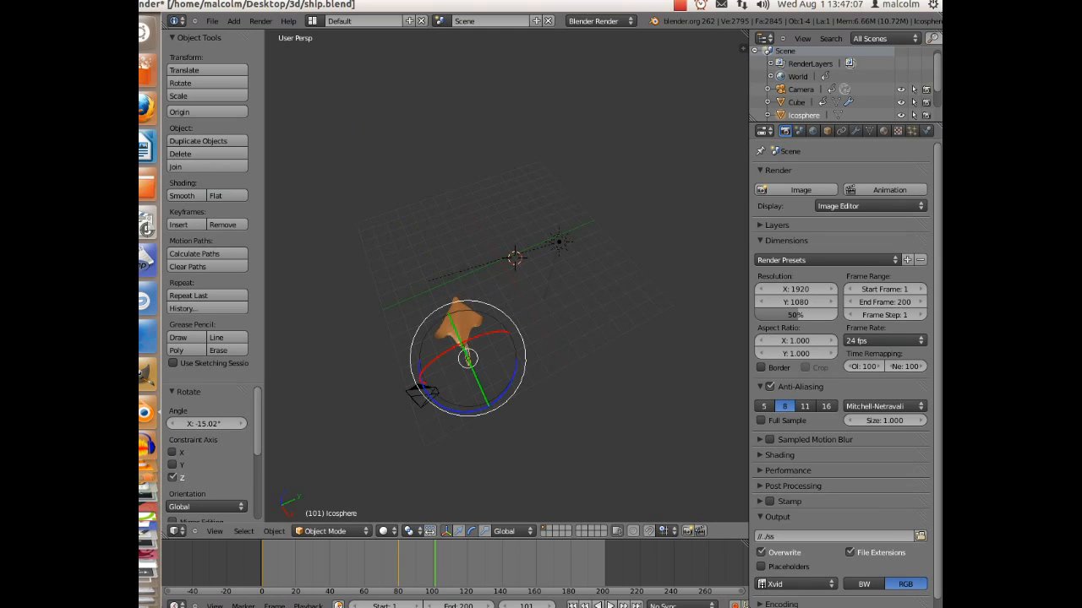
click(459, 531)
drag(468, 357, 463, 358)
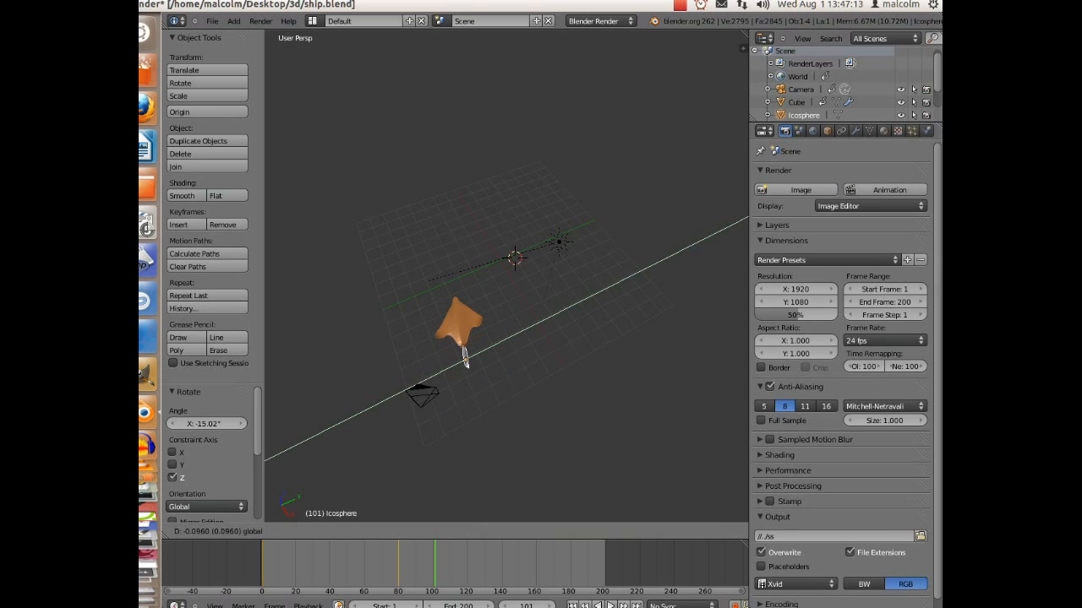
drag(463, 358, 464, 360)
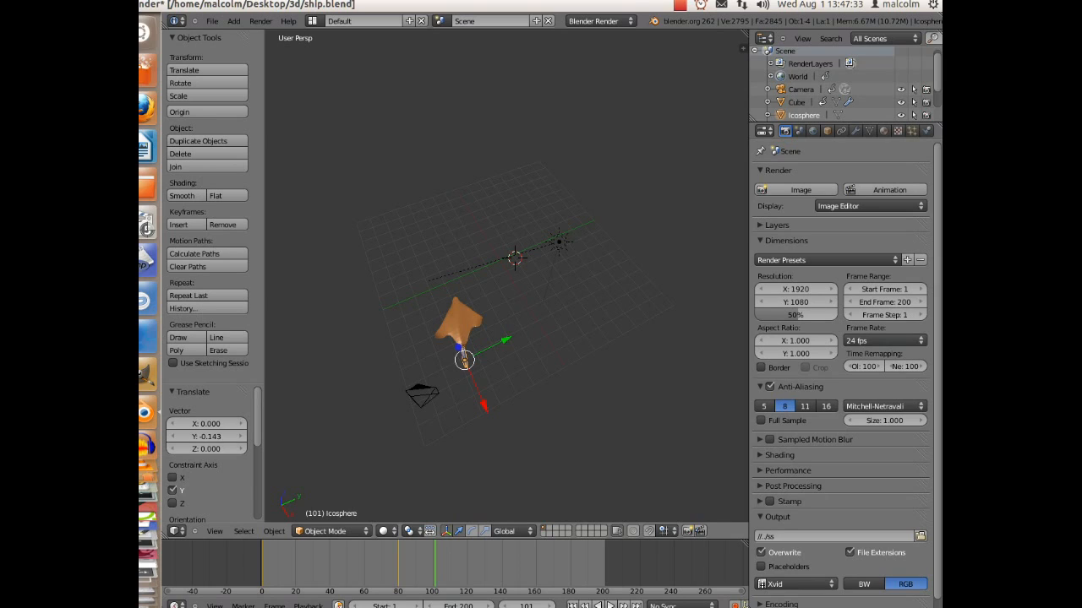
Step: Add the ship's body to the selection and join the icosphere to it as one object
shift+right_click(459, 322)
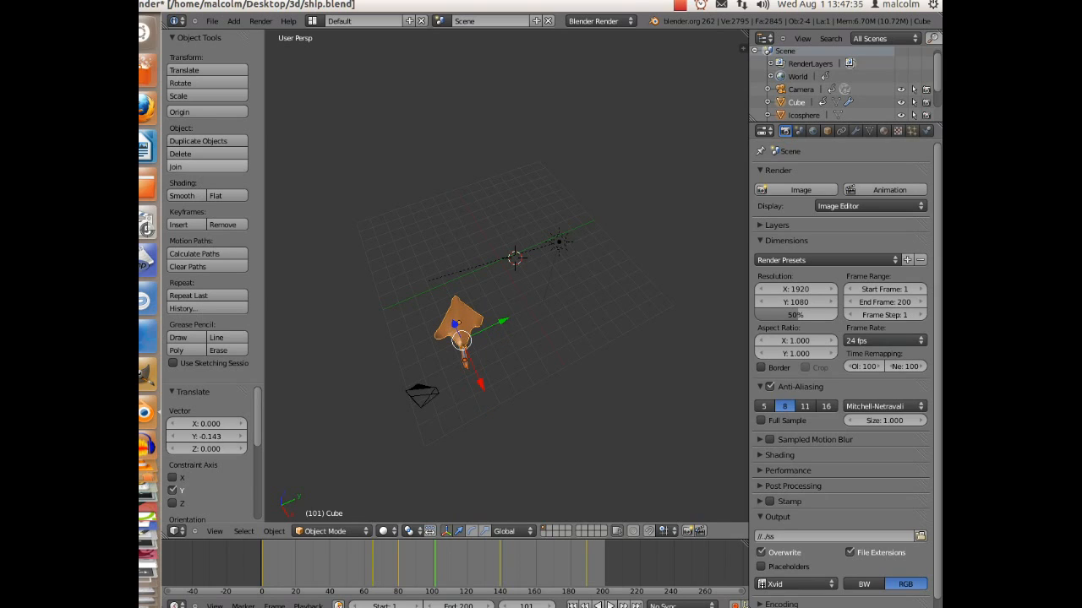
click(207, 166)
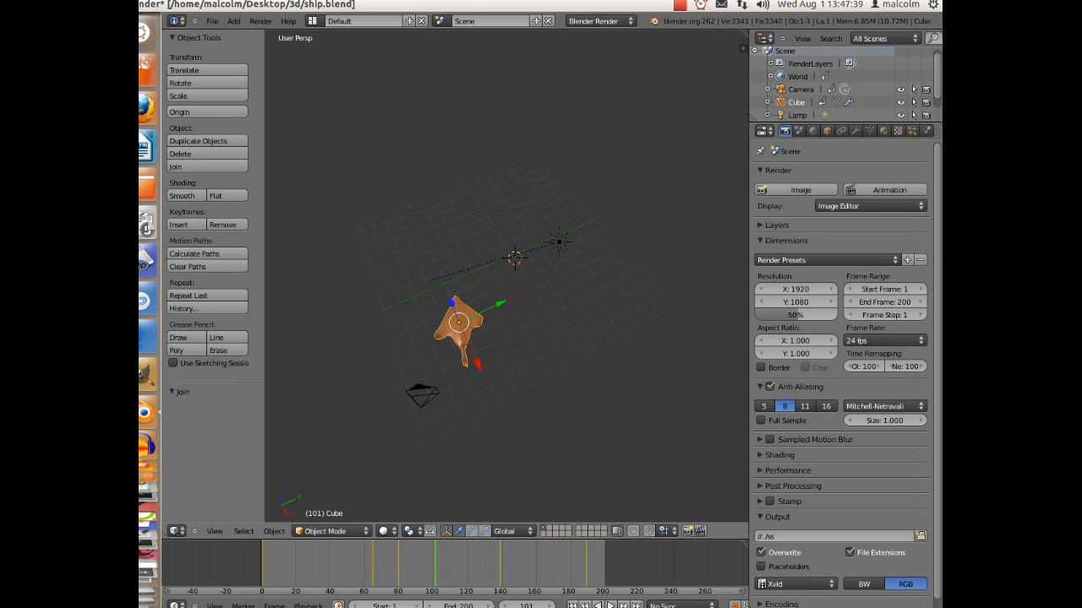
middle_drag(490, 338, 549, 258)
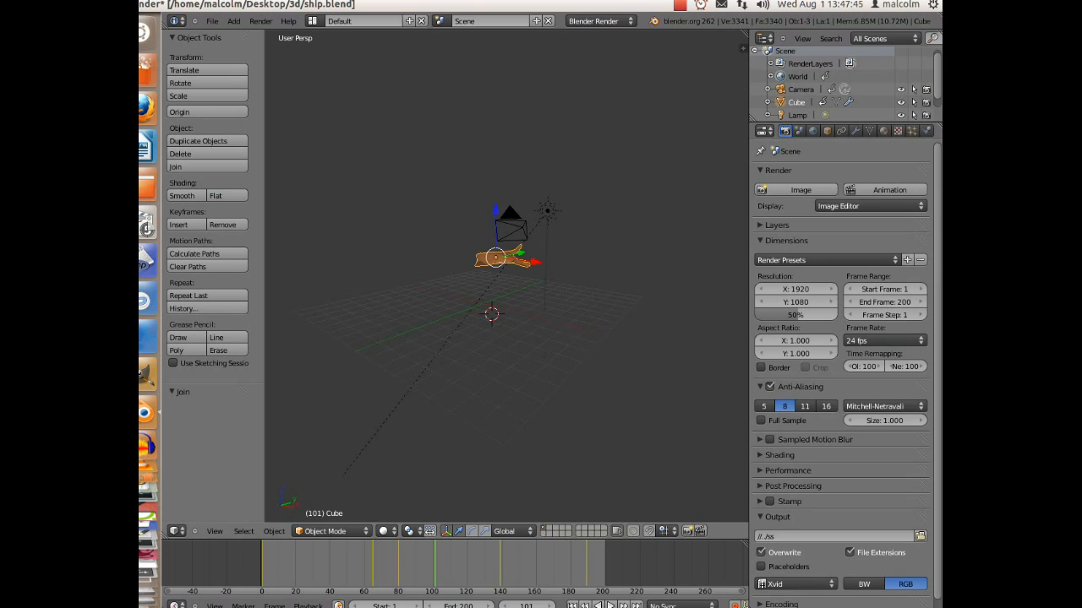
click(331, 531)
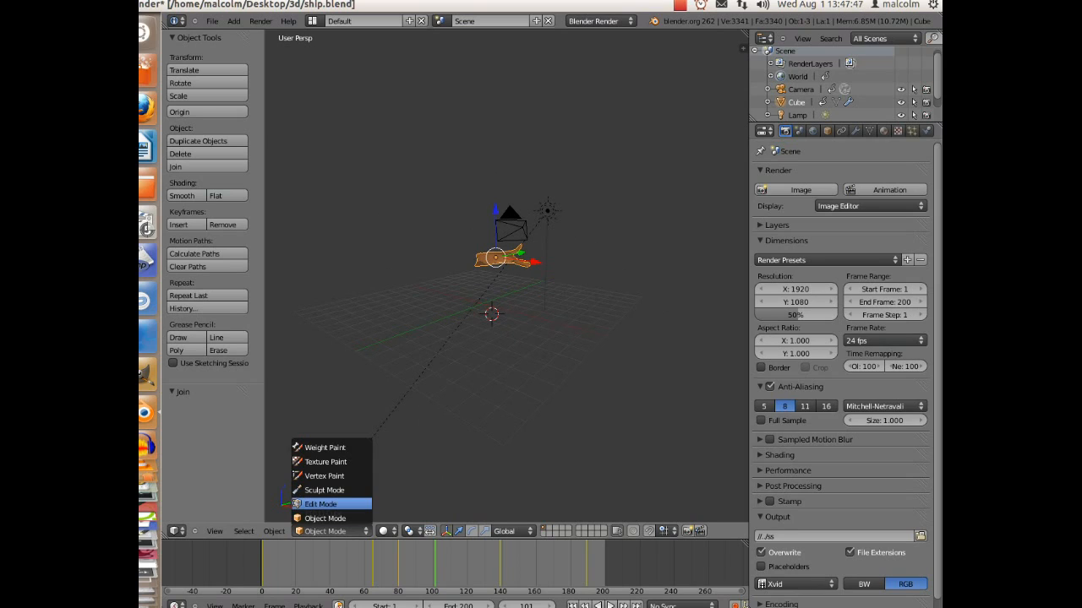
click(330, 502)
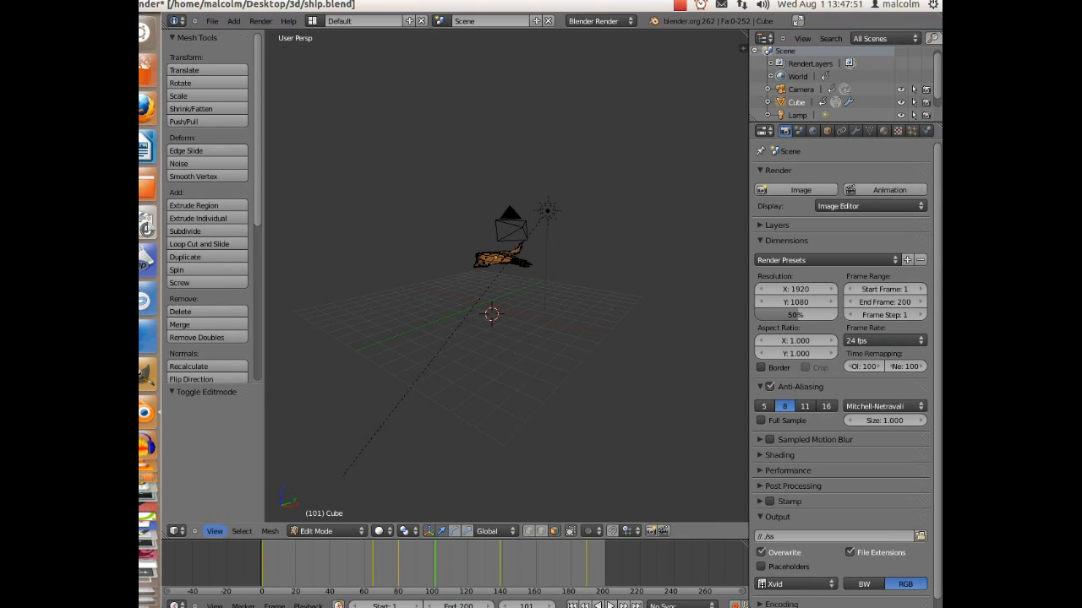
click(215, 531)
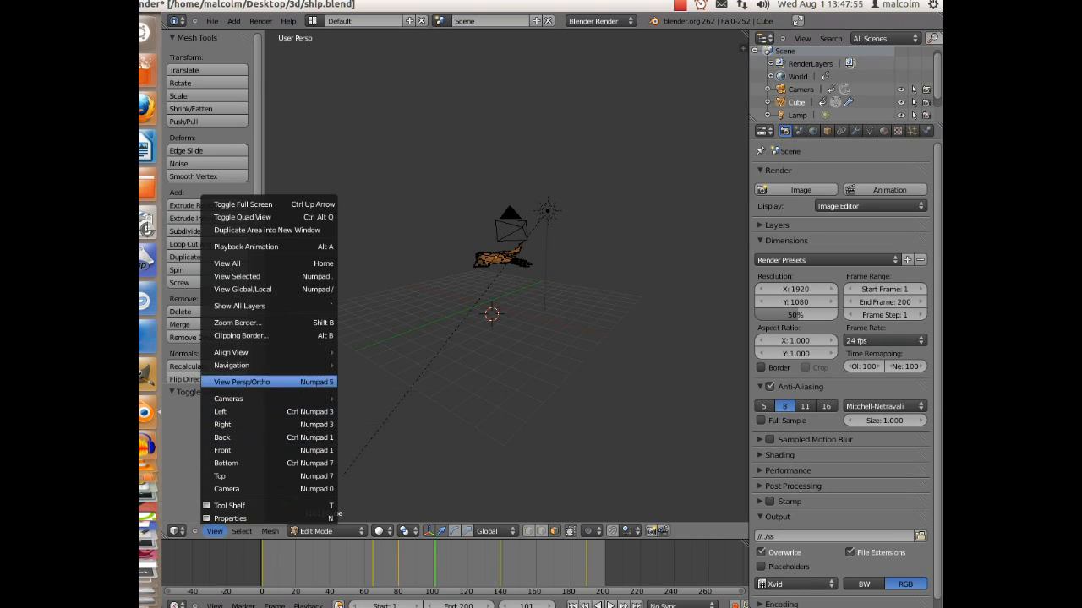
mouse_move(245, 352)
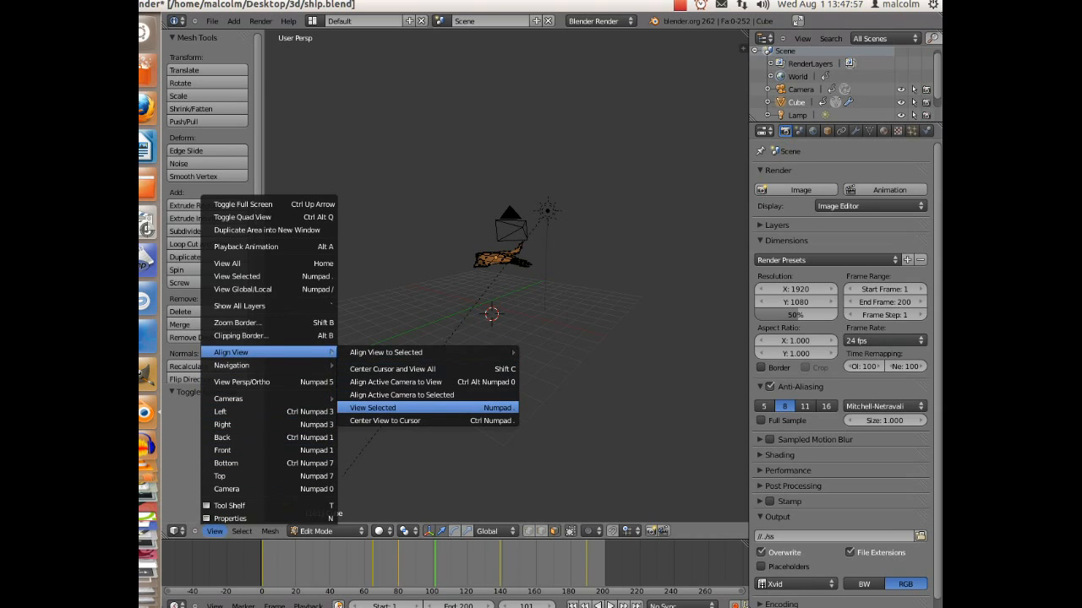
click(376, 408)
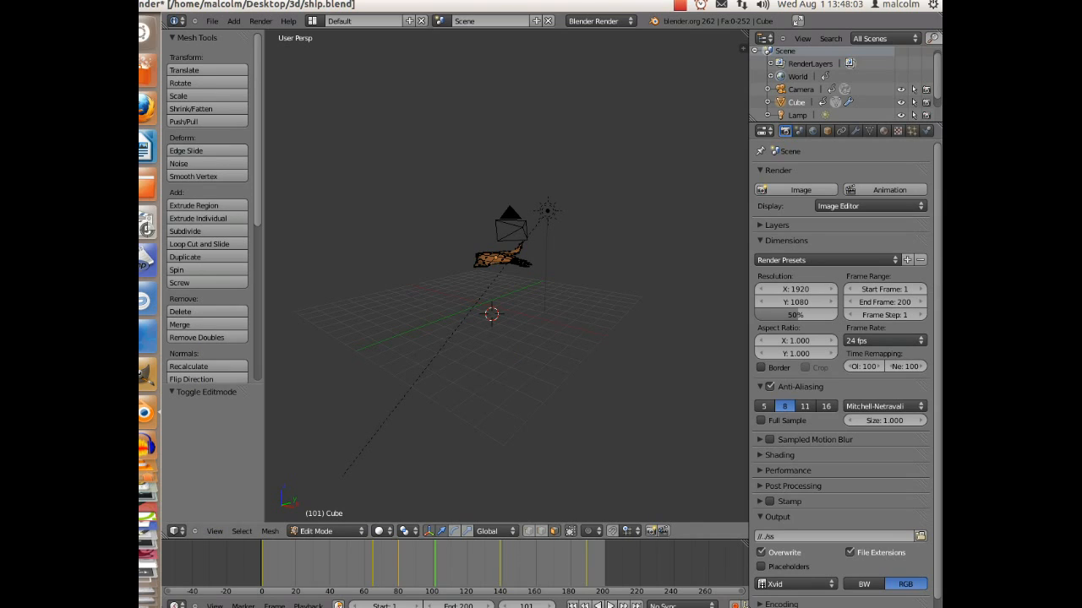
click(329, 531)
click(327, 517)
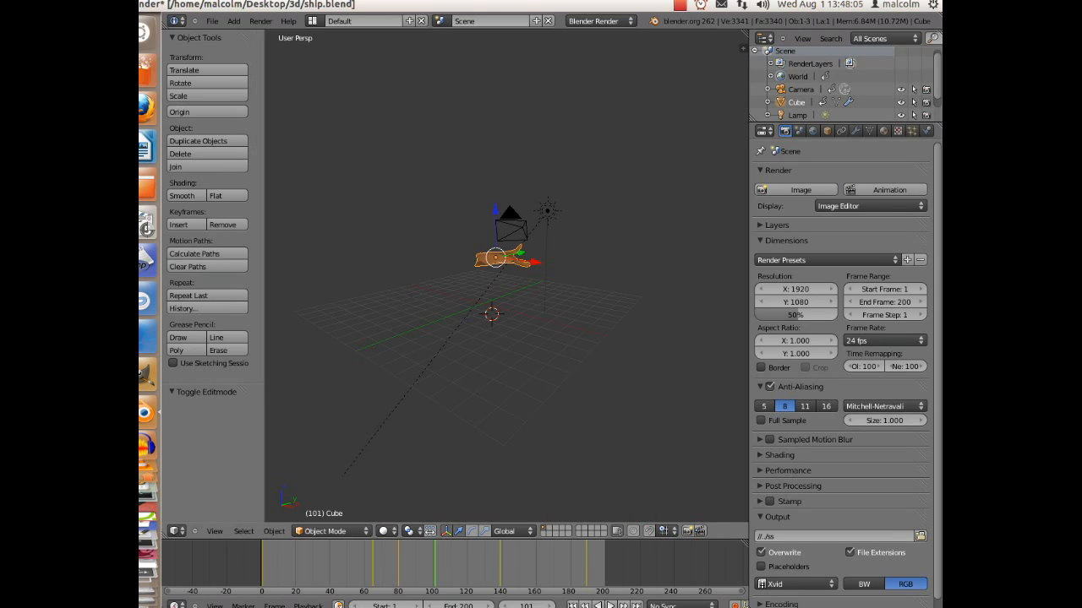
Step: Enter Edit Mode on the joined ship and circle-select the faces of the tail part
middle_drag(524, 338, 432, 342)
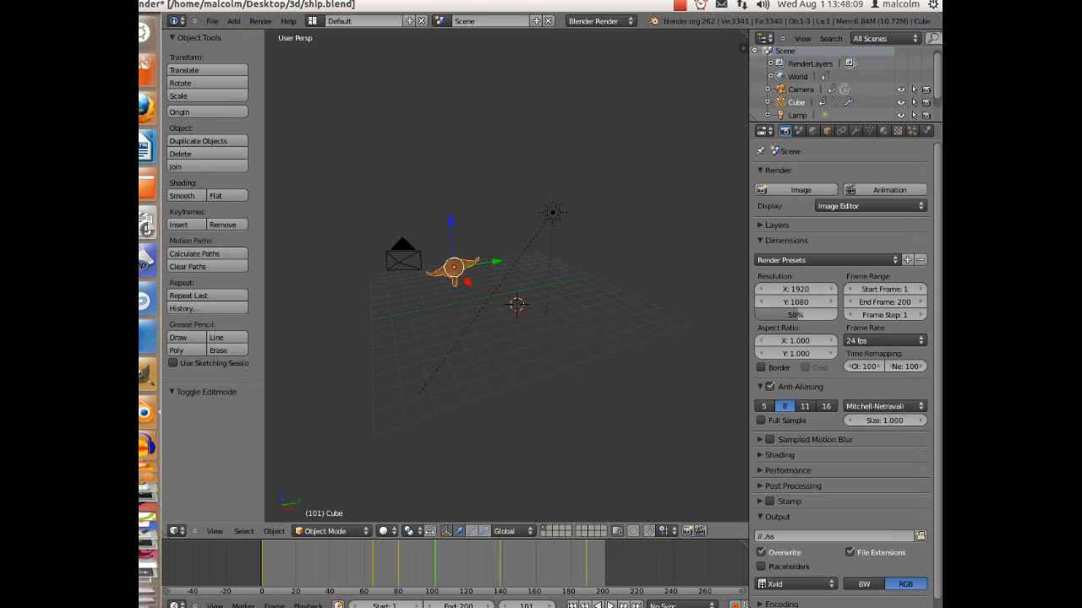
middle_drag(432, 341, 541, 337)
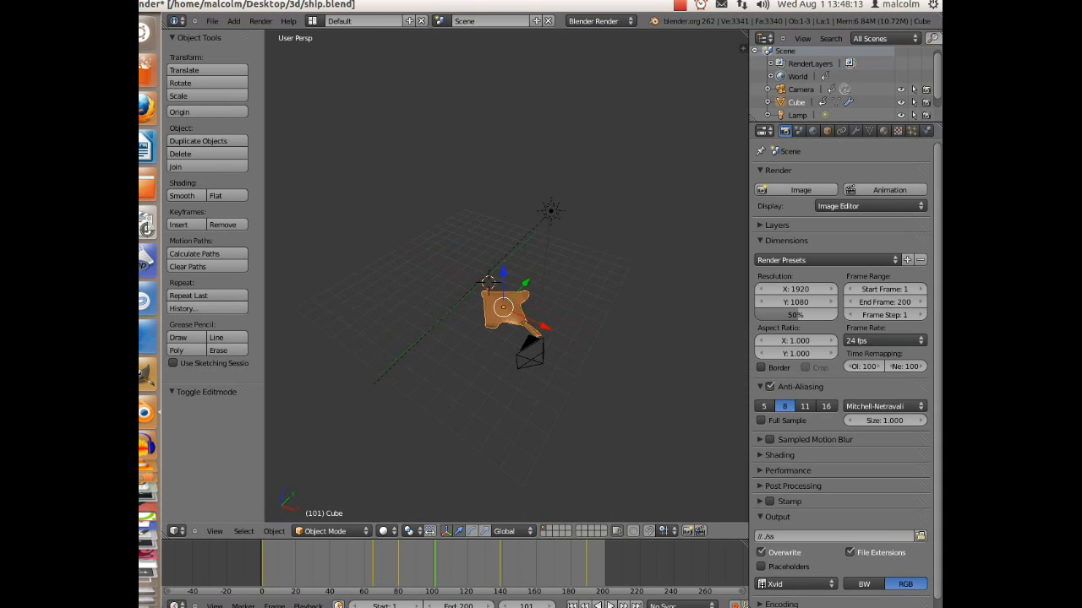
click(330, 530)
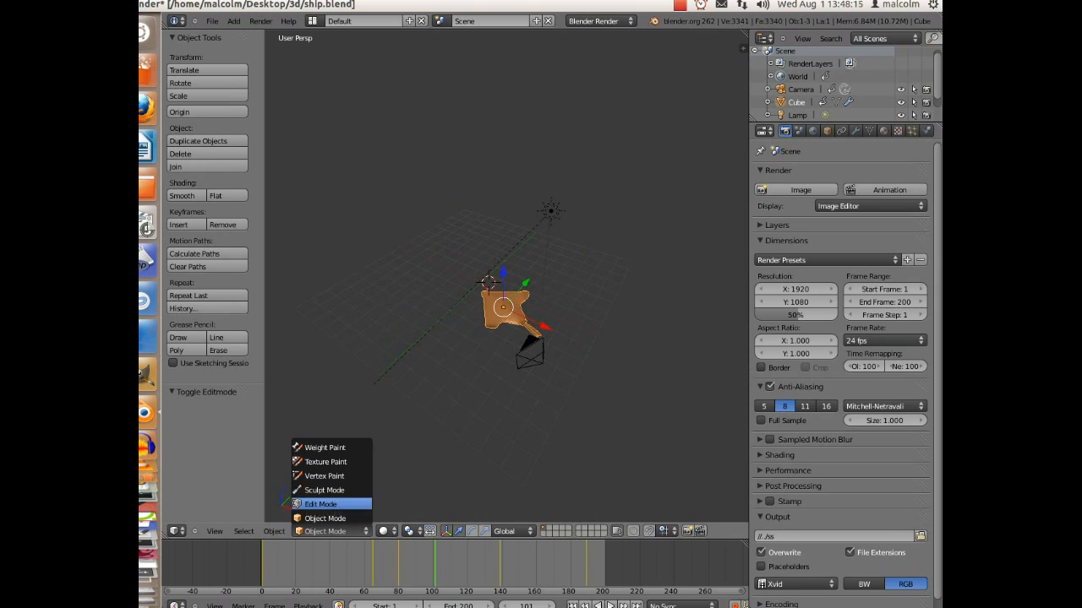
click(320, 504)
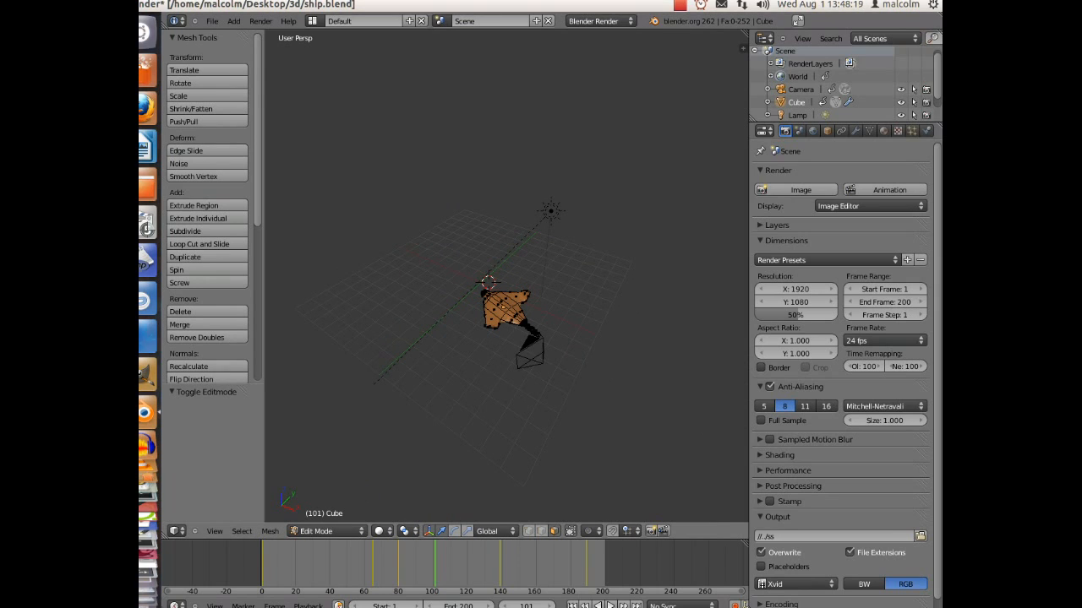
key(c)
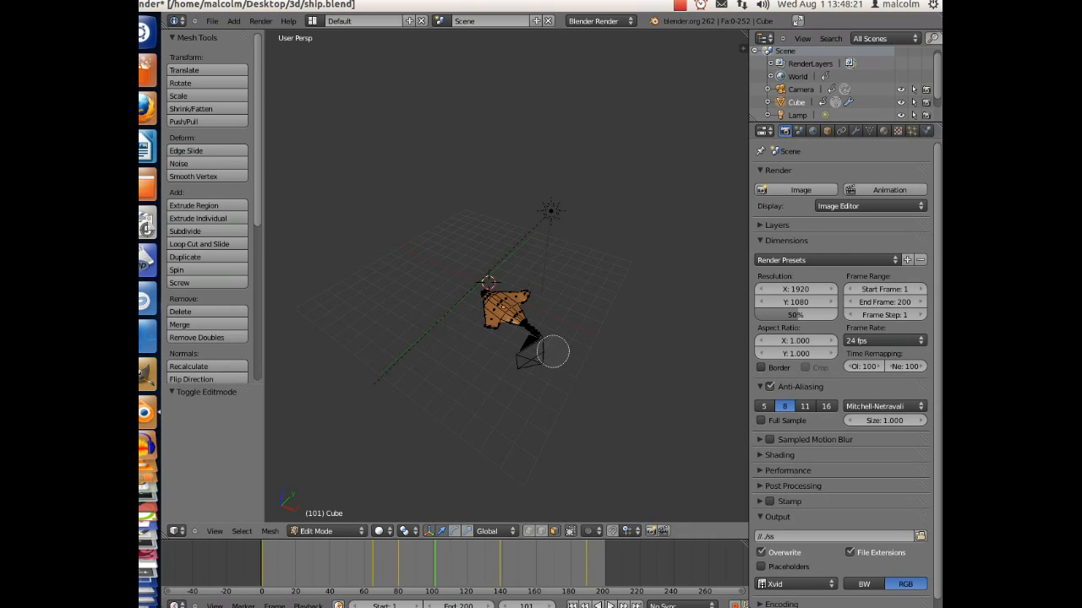
click(532, 332)
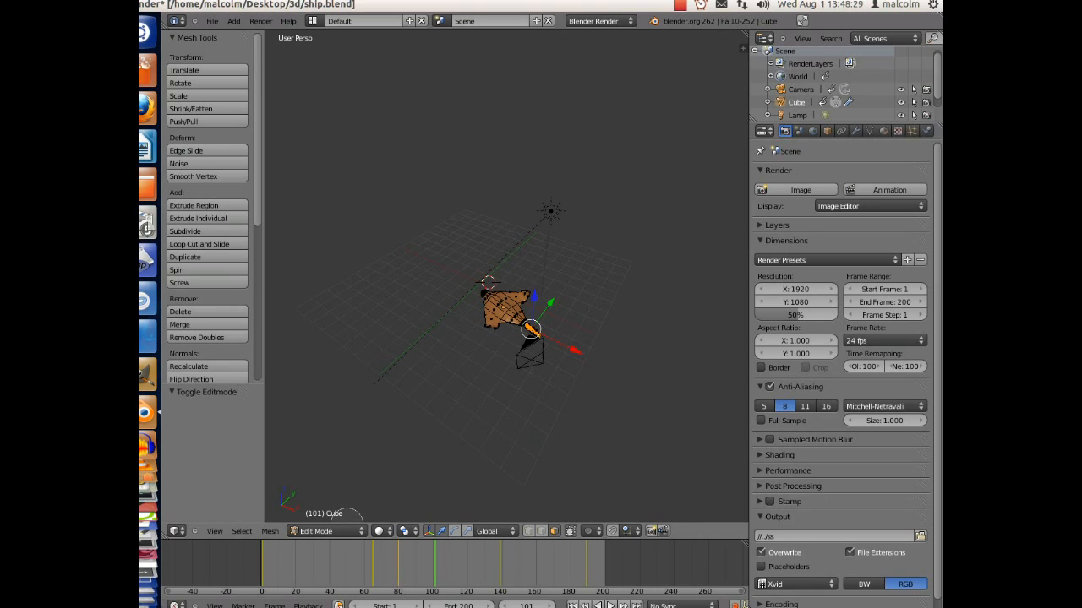
Step: Add the tail part's remaining faces, reachable from beneath and from both sides, to the selection with Circle Select
middle_drag(507, 338, 512, 152)
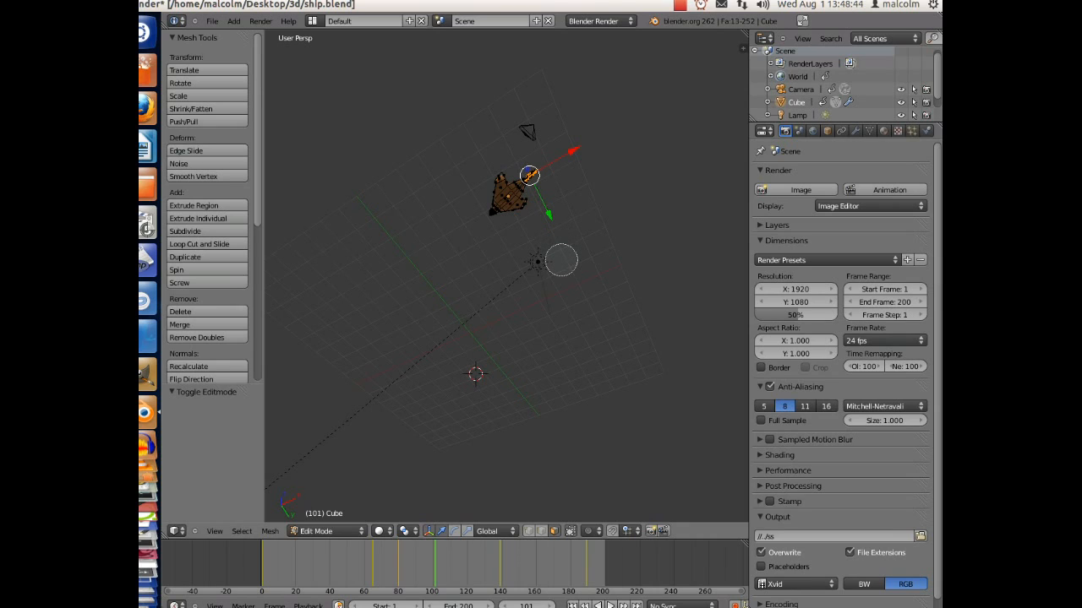
middle_drag(540, 245, 568, 369)
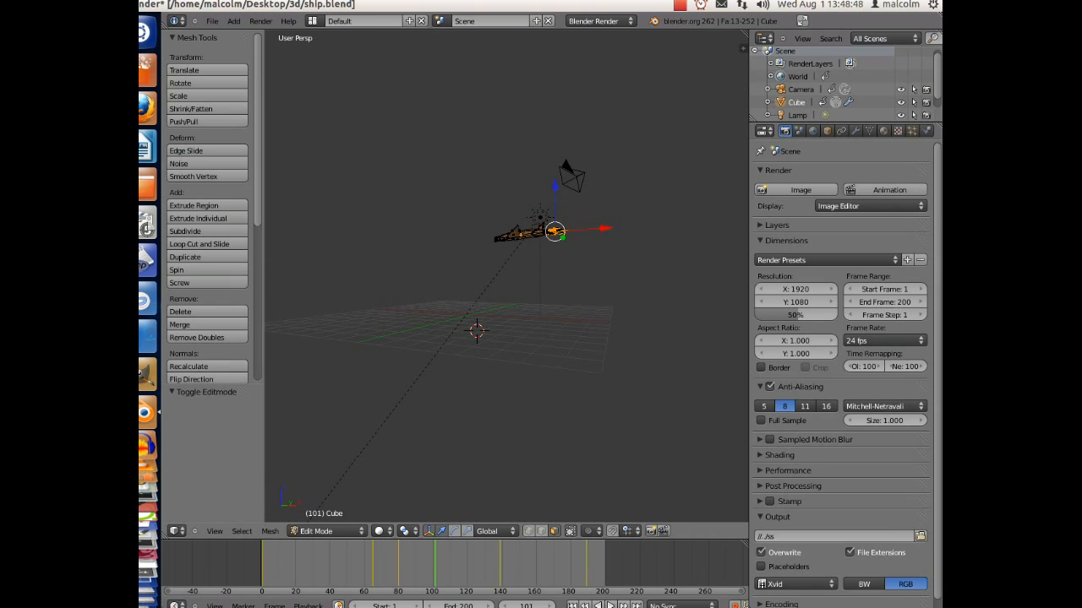
key(c)
click(564, 236)
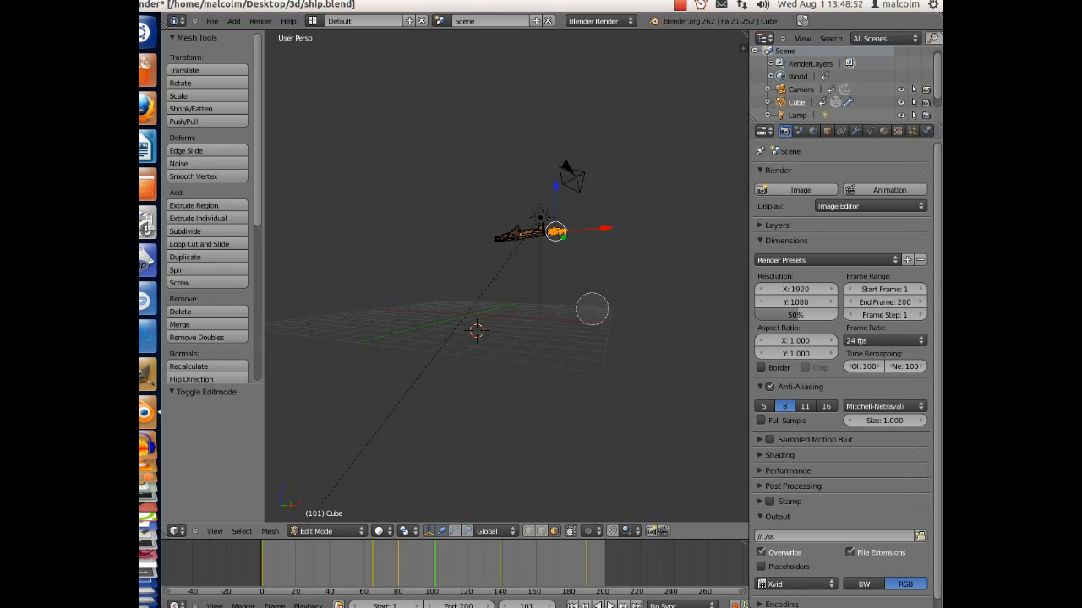
key(Escape)
middle_drag(605, 322, 379, 340)
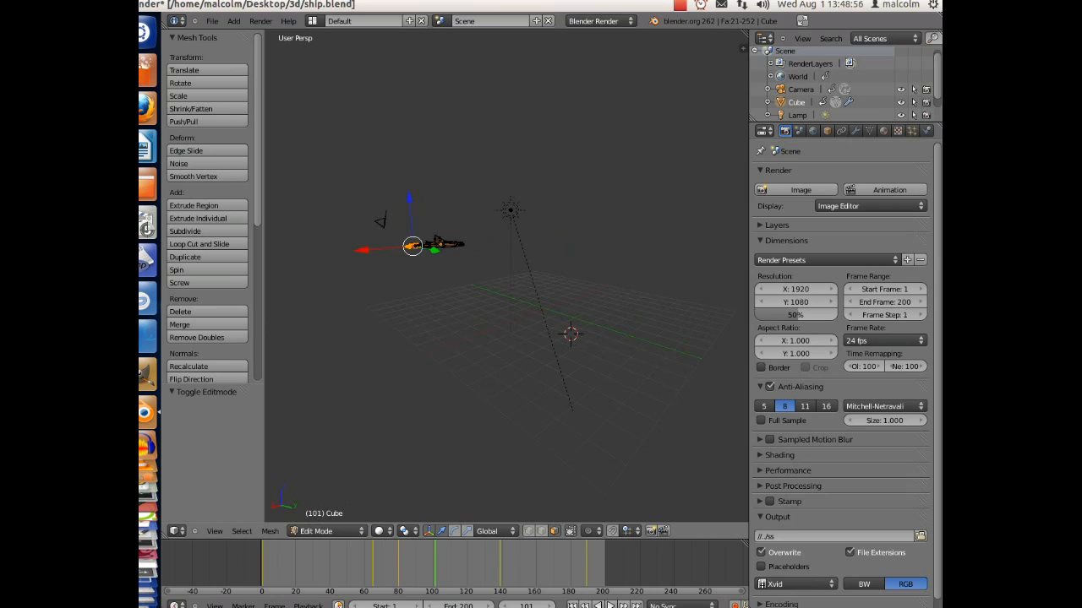
scroll(414, 279, down, 3)
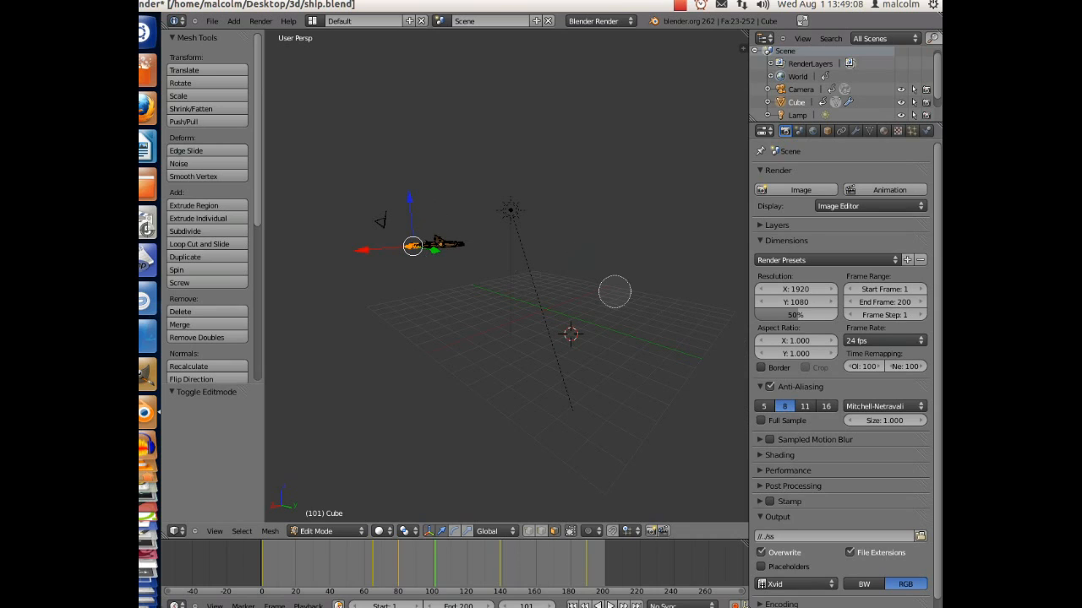
key(Escape)
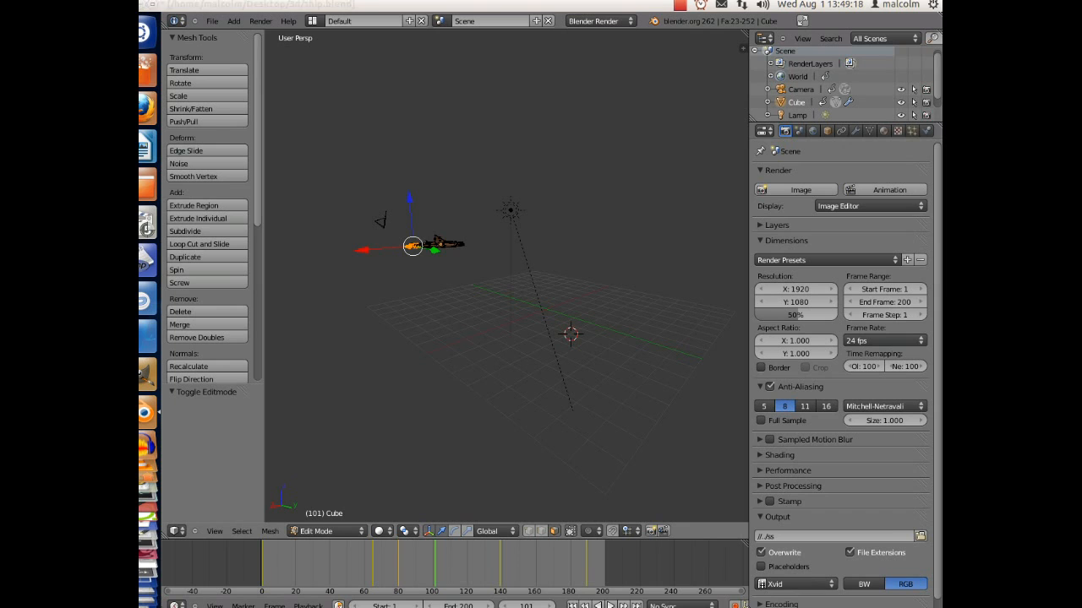
Step: Save the current scene to the existing file ship.blend
drag(423, 4, 435, 36)
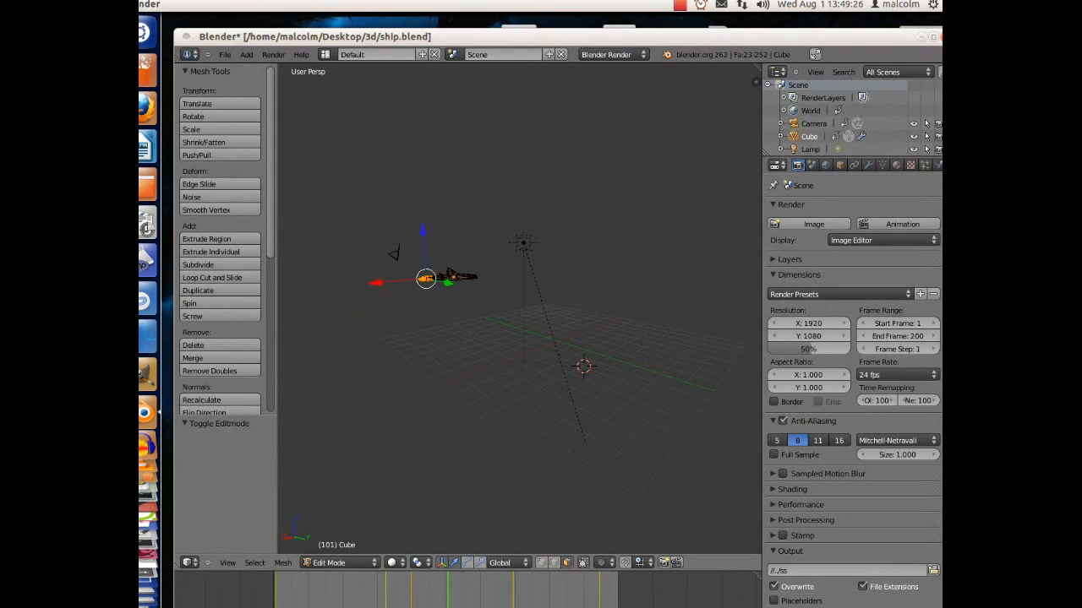
click(225, 54)
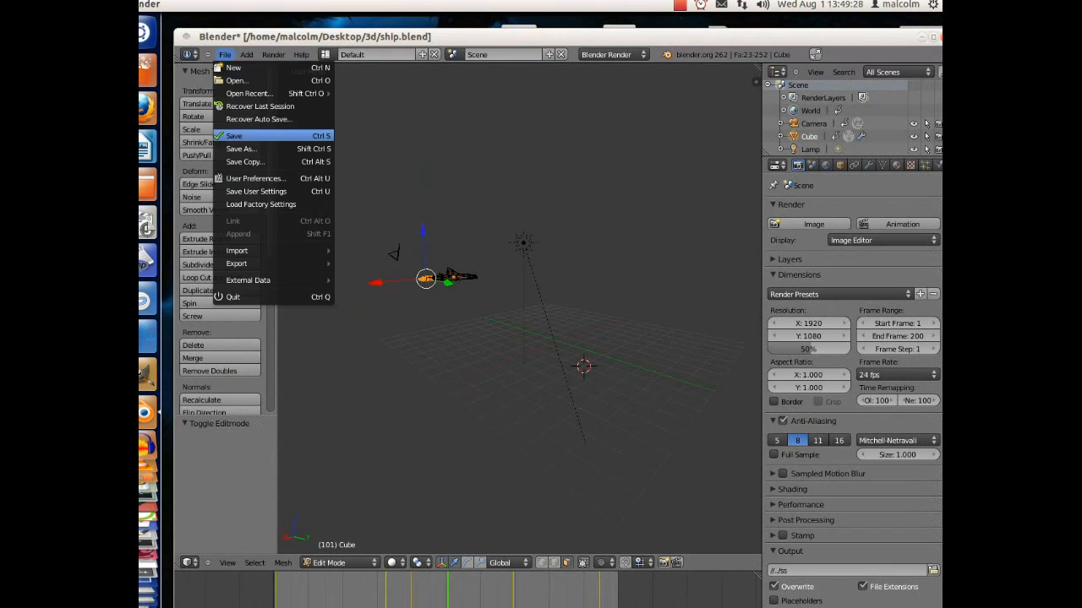
click(233, 135)
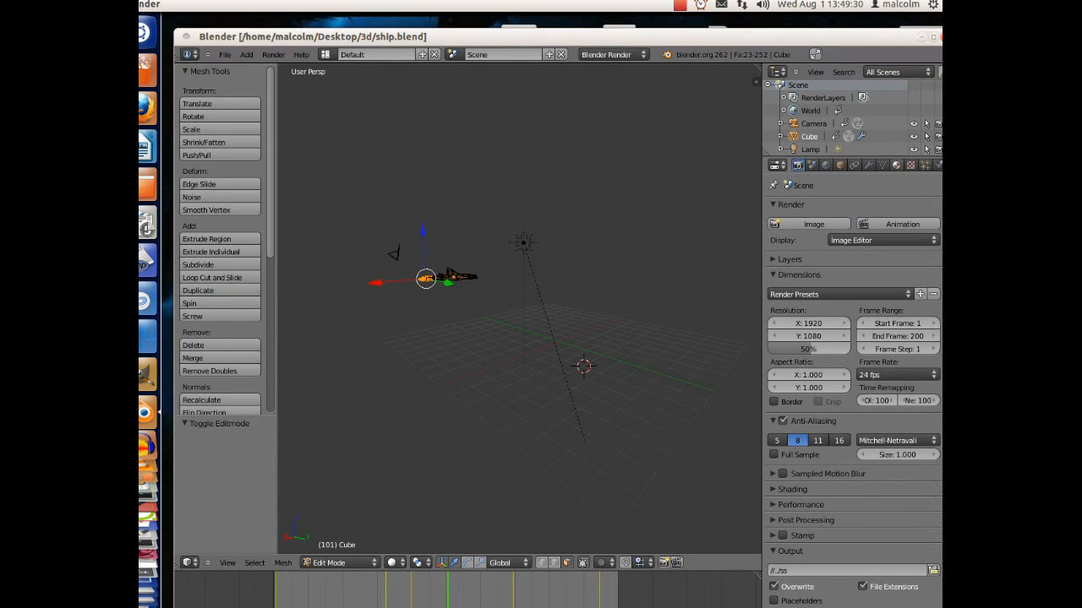
Step: Add a second material slot to the ship with a new material named "flame" and assign it to the selected tail faces
click(897, 166)
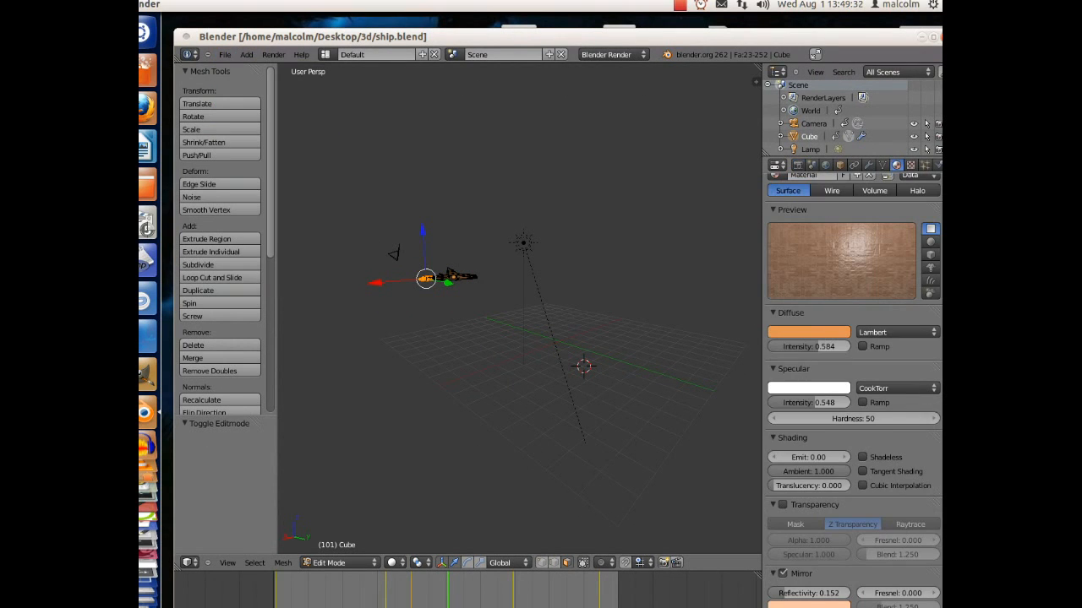
drag(659, 37, 604, 20)
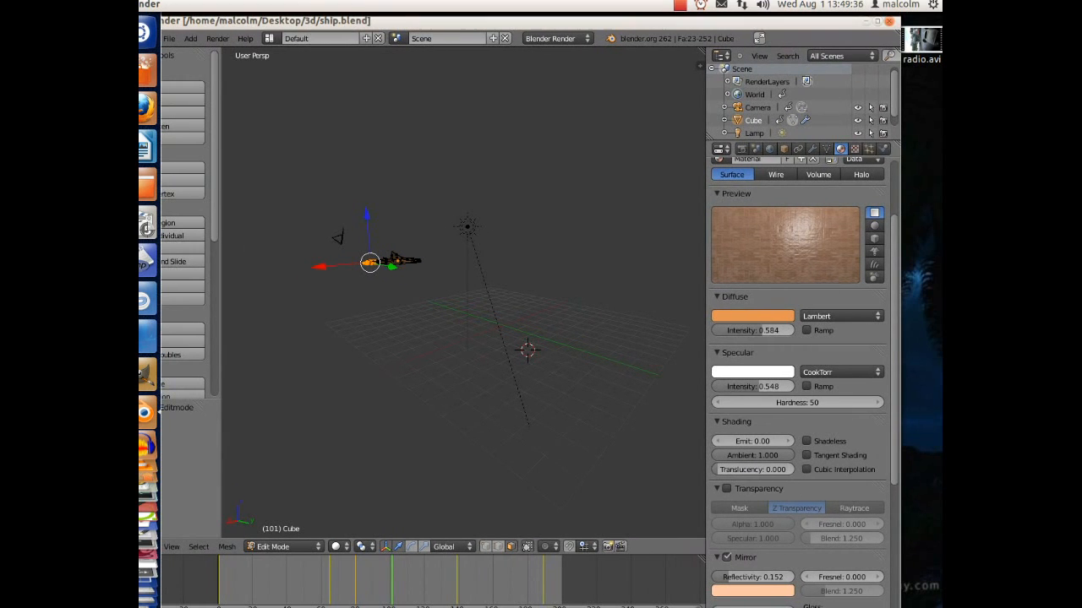
scroll(798, 339, up, 3)
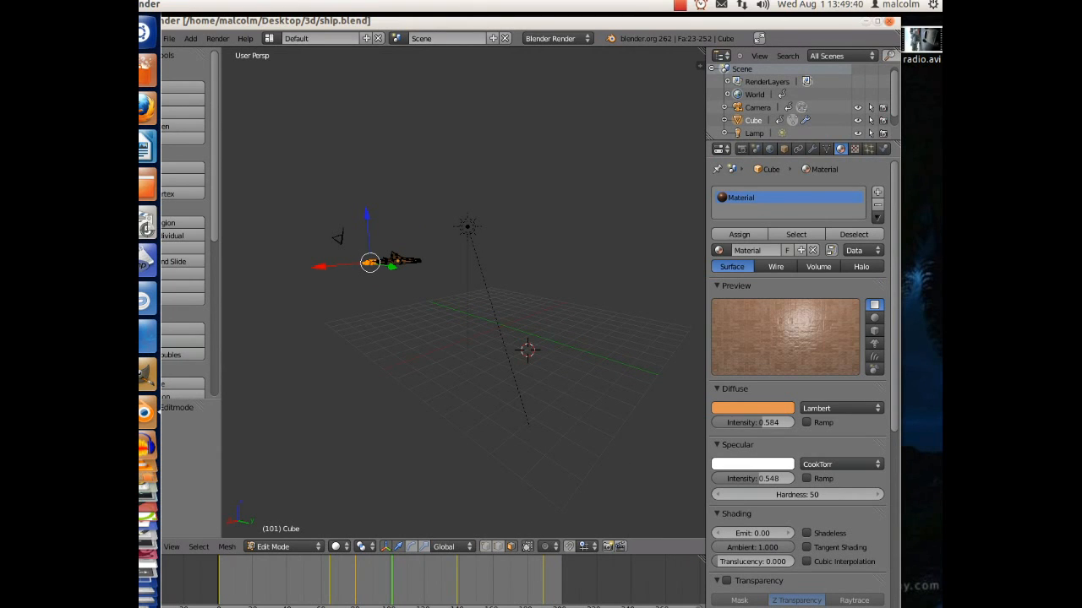
click(877, 192)
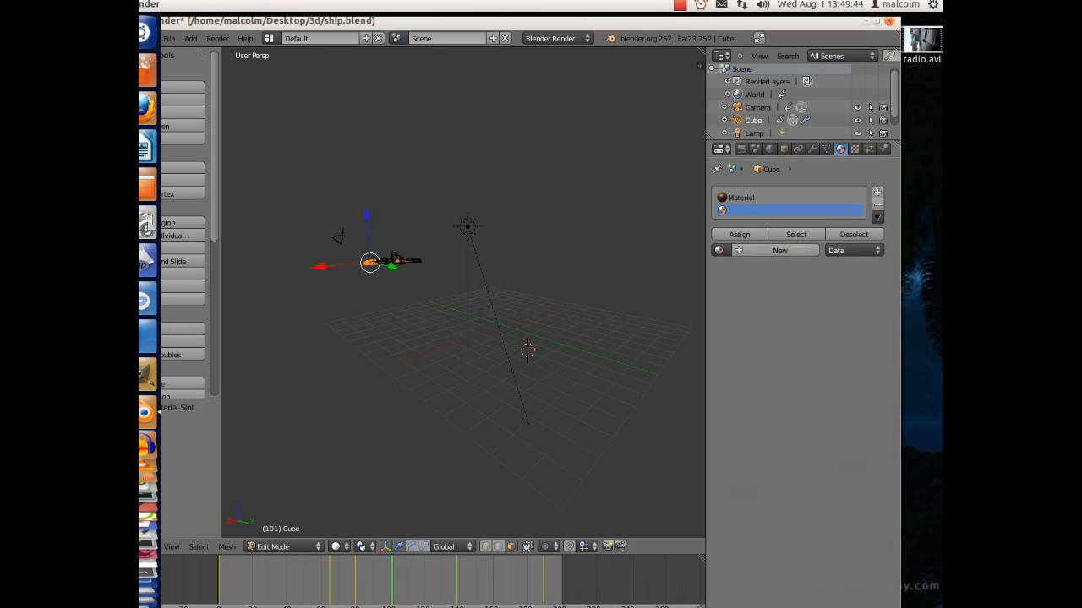
click(779, 250)
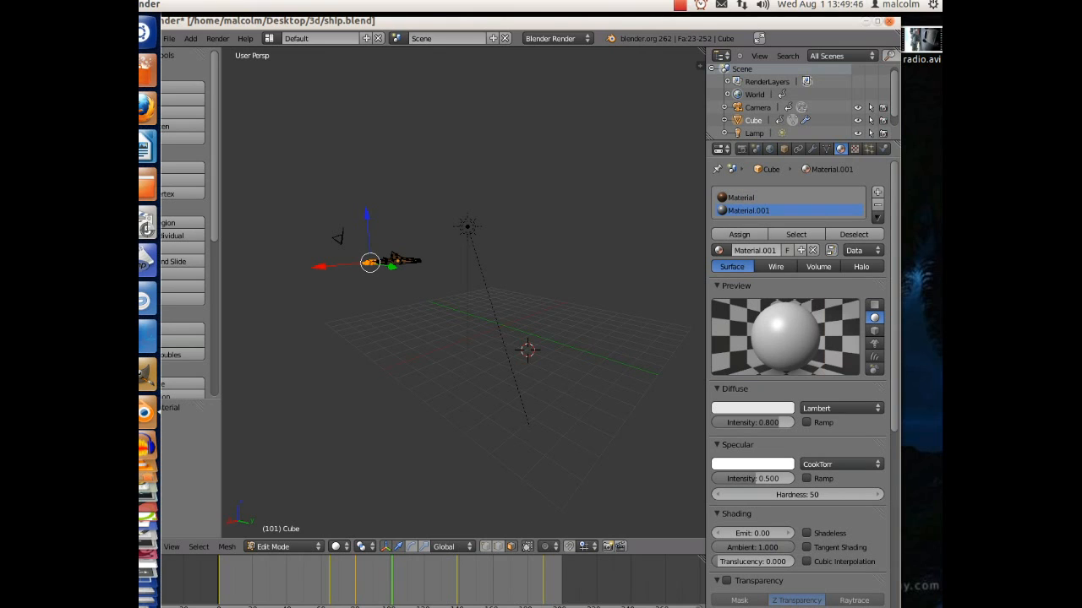
click(756, 250)
text(flame)
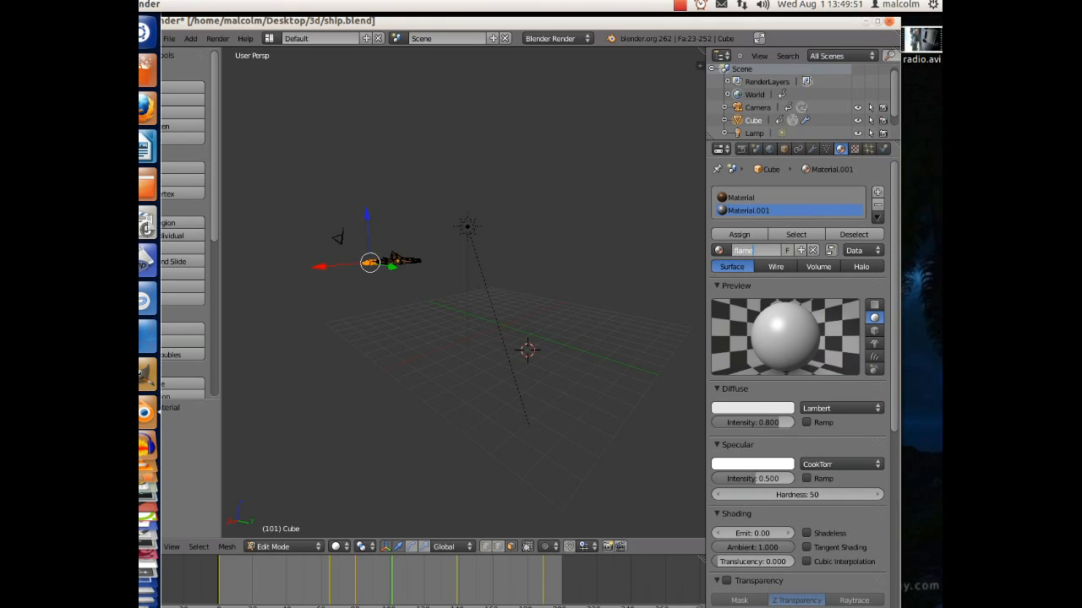
key(Return)
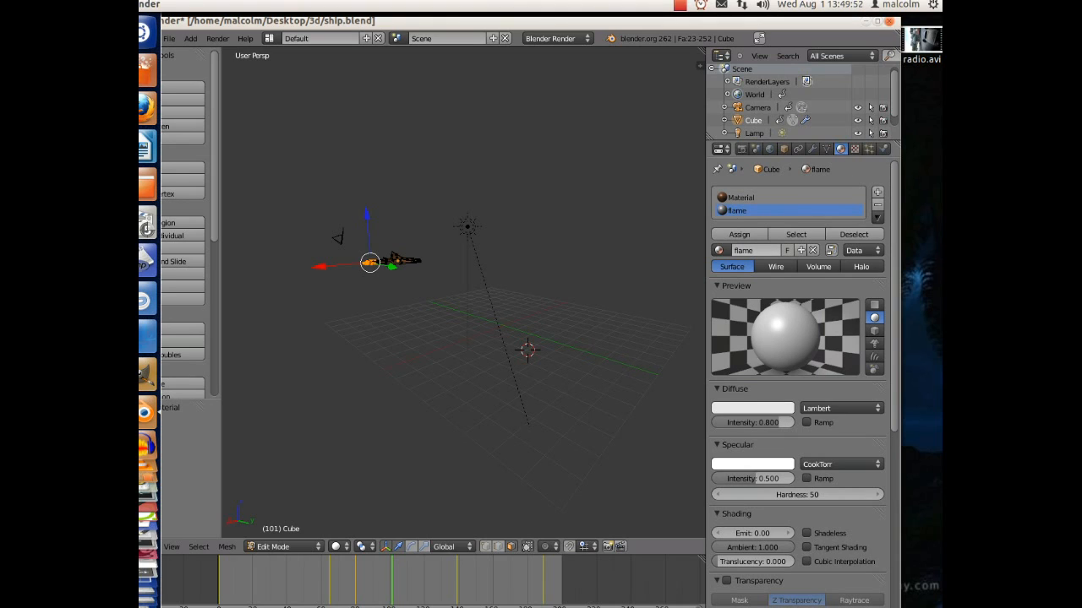
click(739, 235)
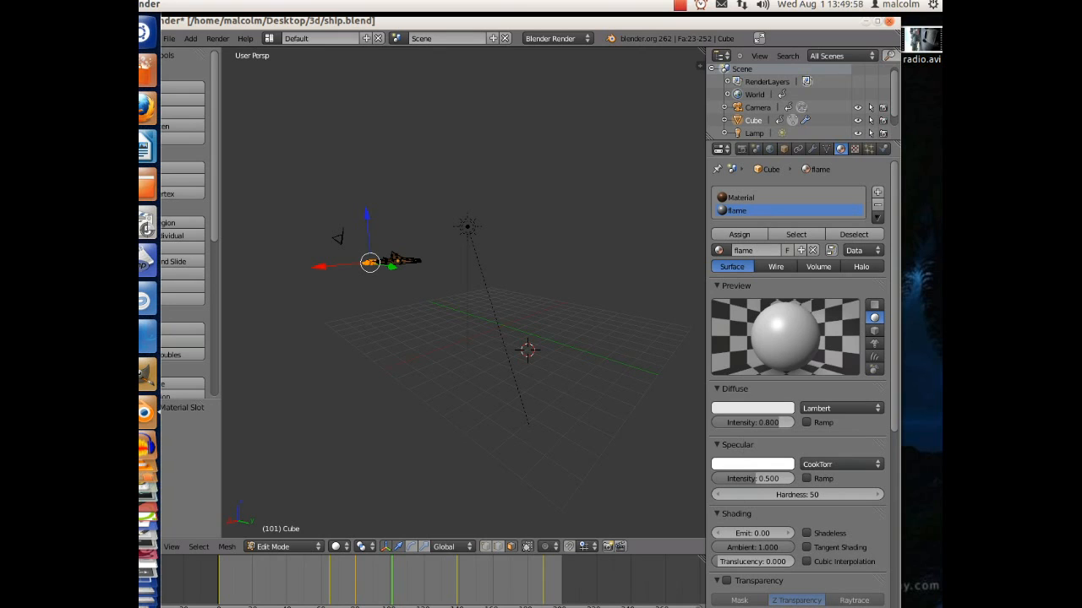
Step: Set the flame material's diffuse colour to a light blue at full brightness and its specular intensity to 0
click(752, 408)
drag(727, 282, 742, 240)
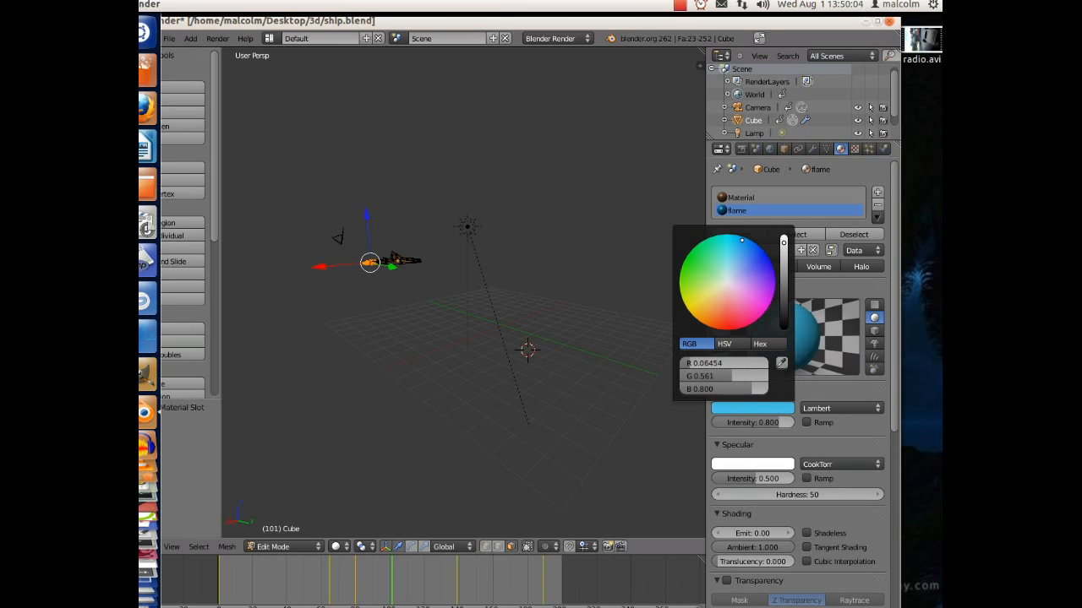
drag(784, 242, 783, 234)
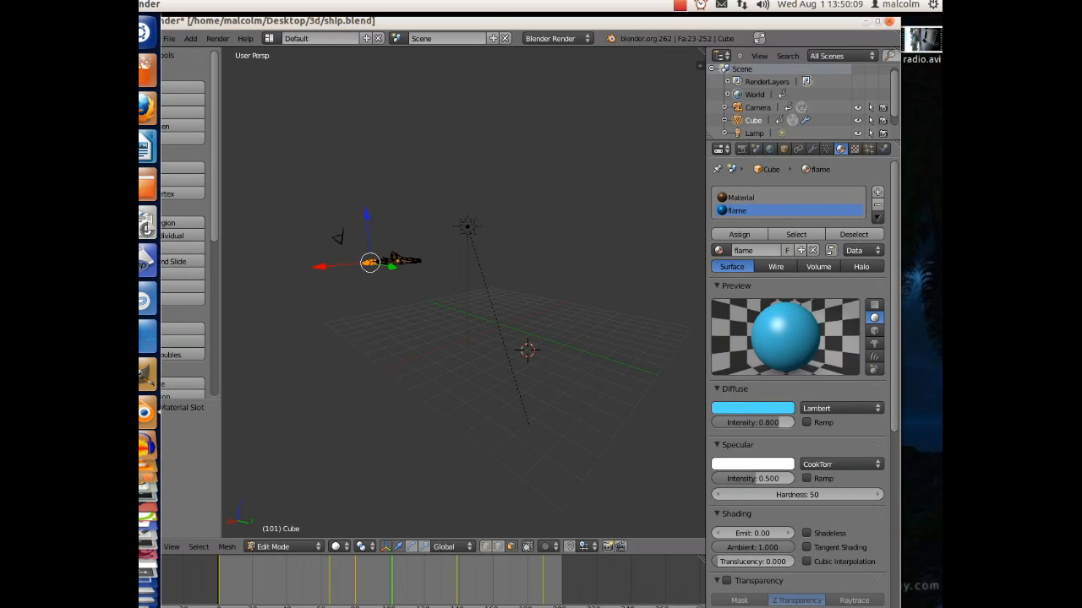
drag(759, 479, 710, 479)
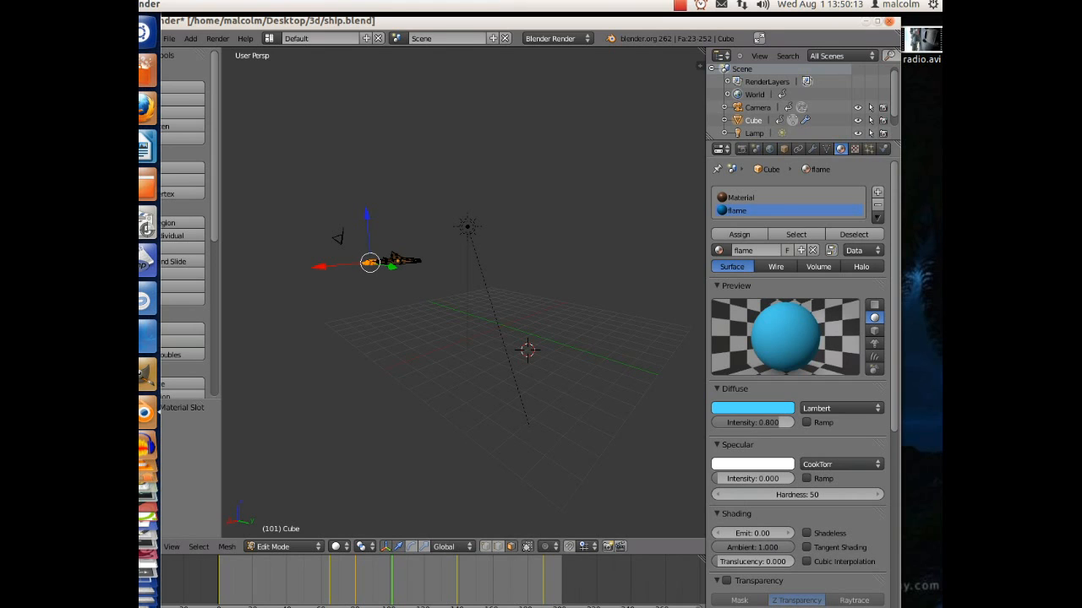
Step: Return the animation to frame 1
scroll(799, 381, down, 3)
scroll(798, 380, down, 5)
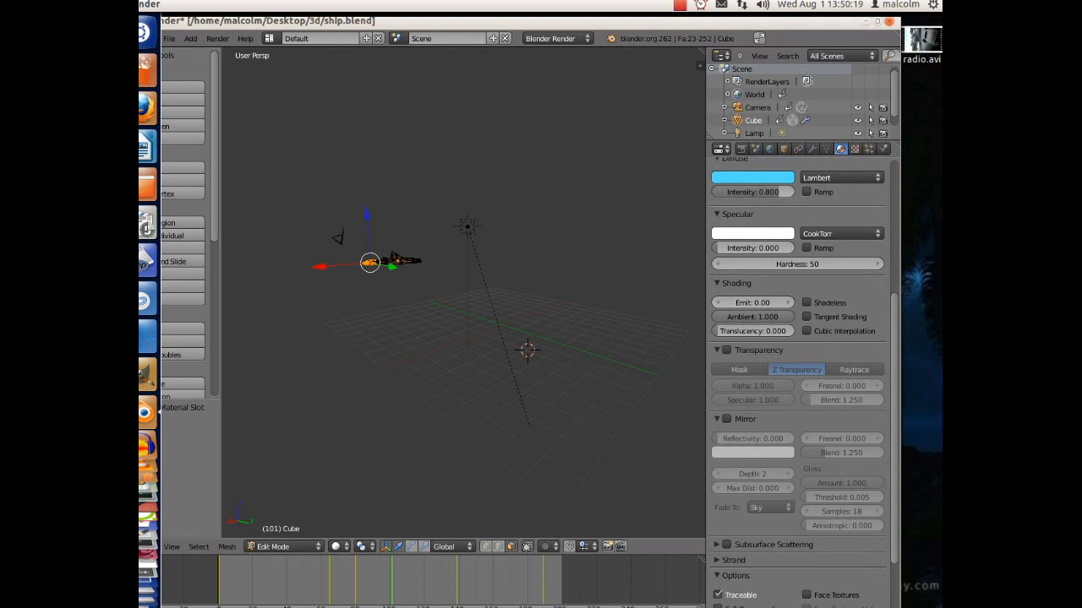
drag(524, 20, 575, 3)
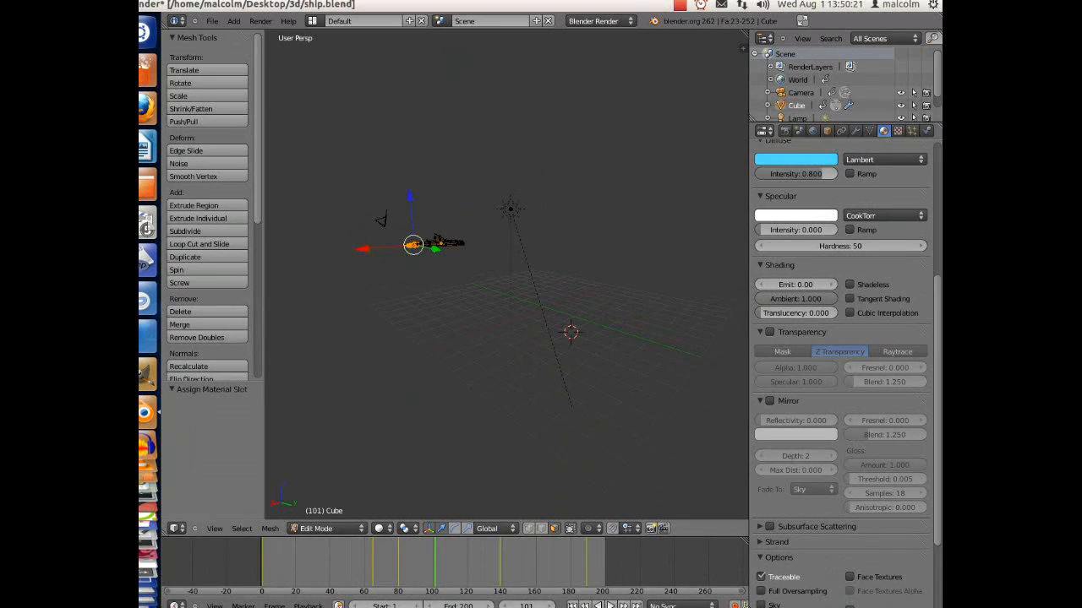
click(573, 605)
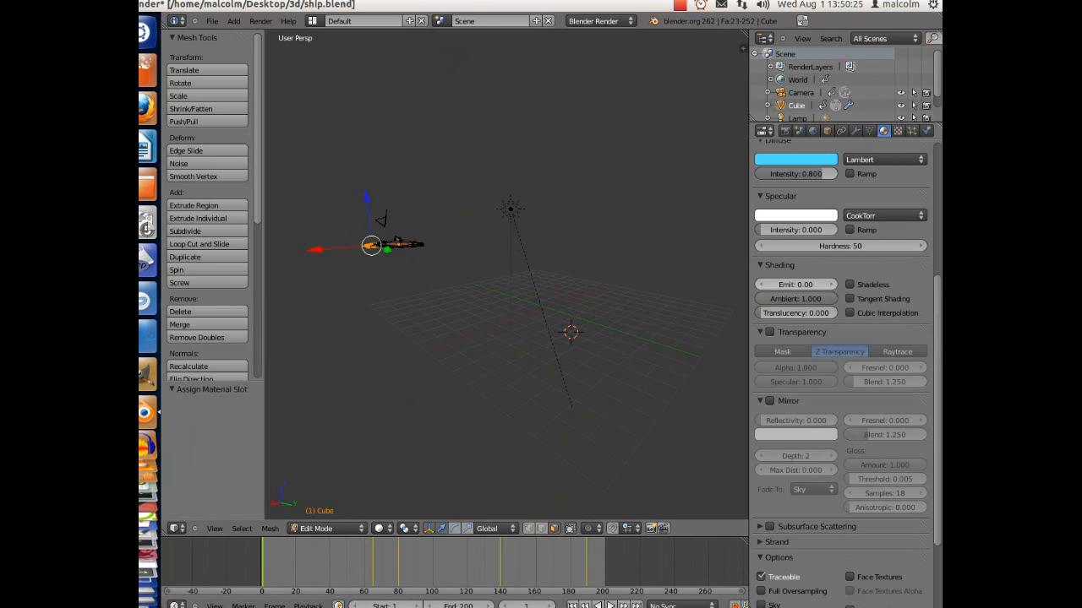
Step: Keyframe the flame material's emit of 0 and, with Z Transparency enabled, an alpha of 0 on frame 1
key(i)
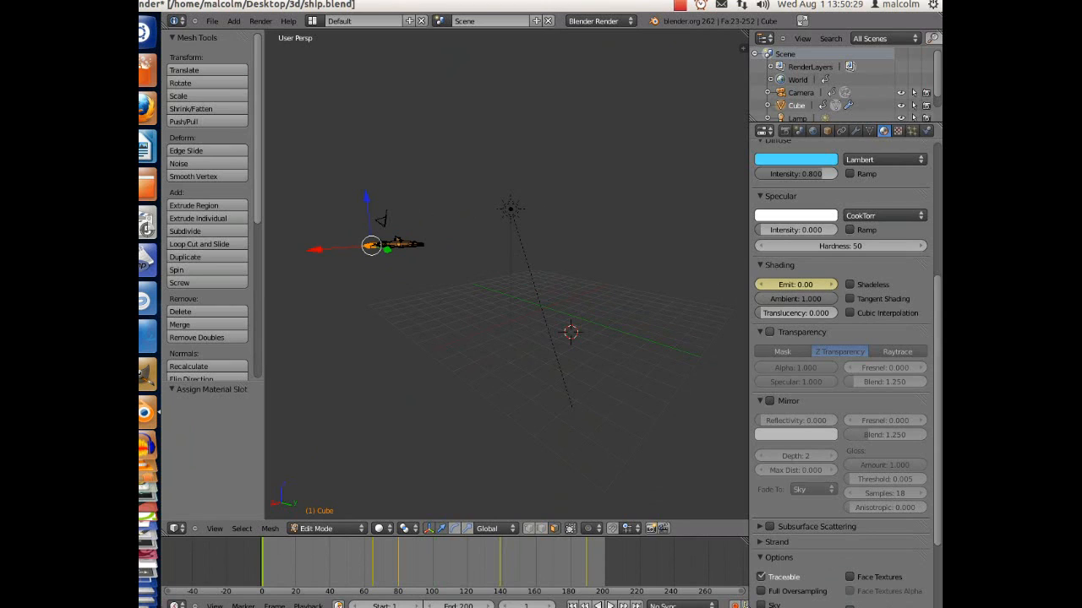
click(769, 333)
drag(826, 368, 759, 367)
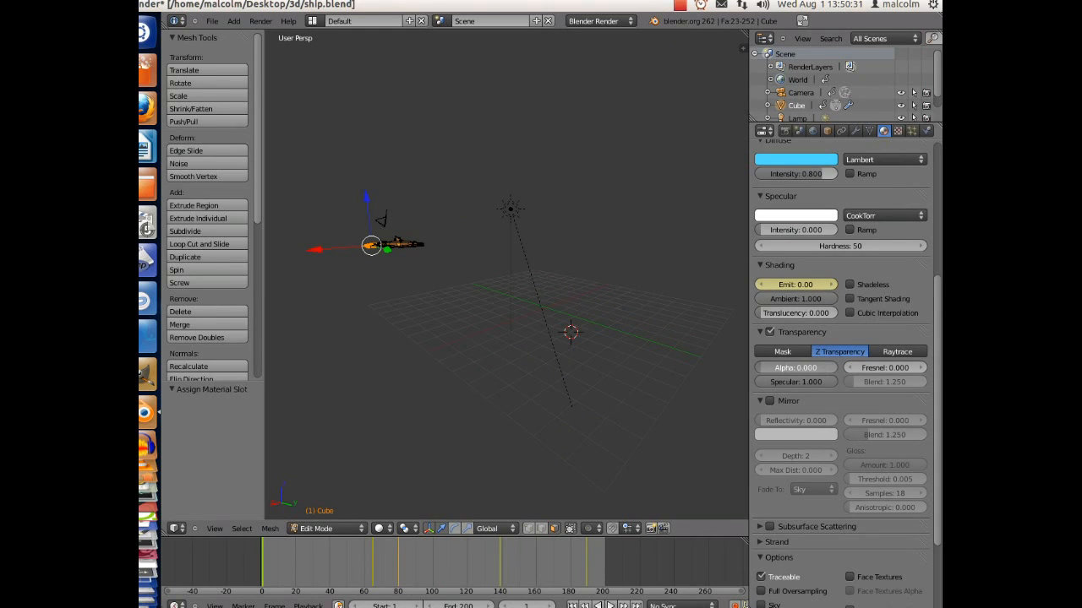
key(i)
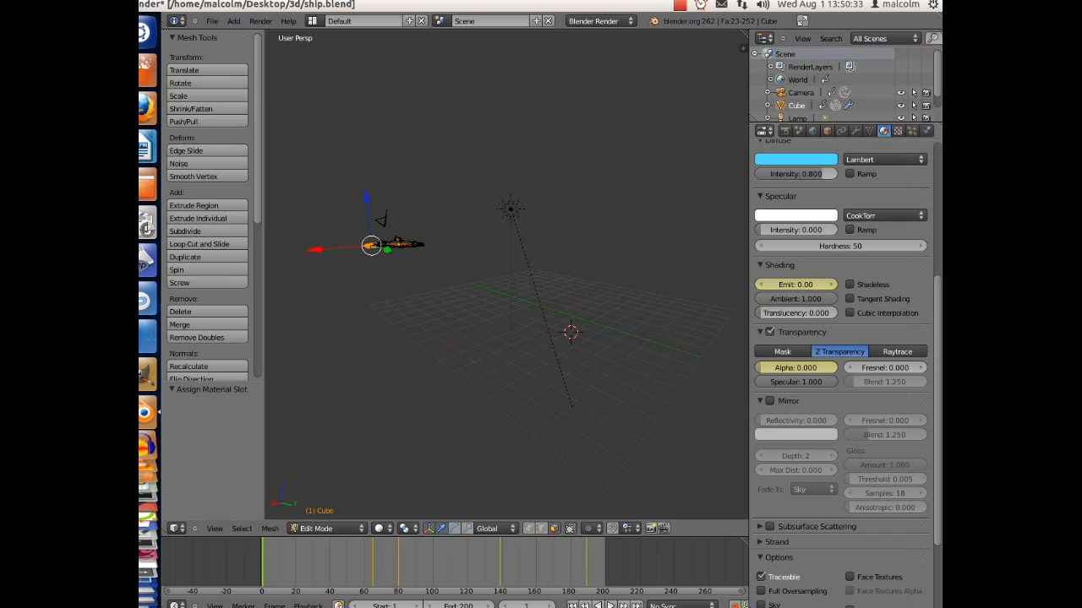
scroll(840, 338, up, 5)
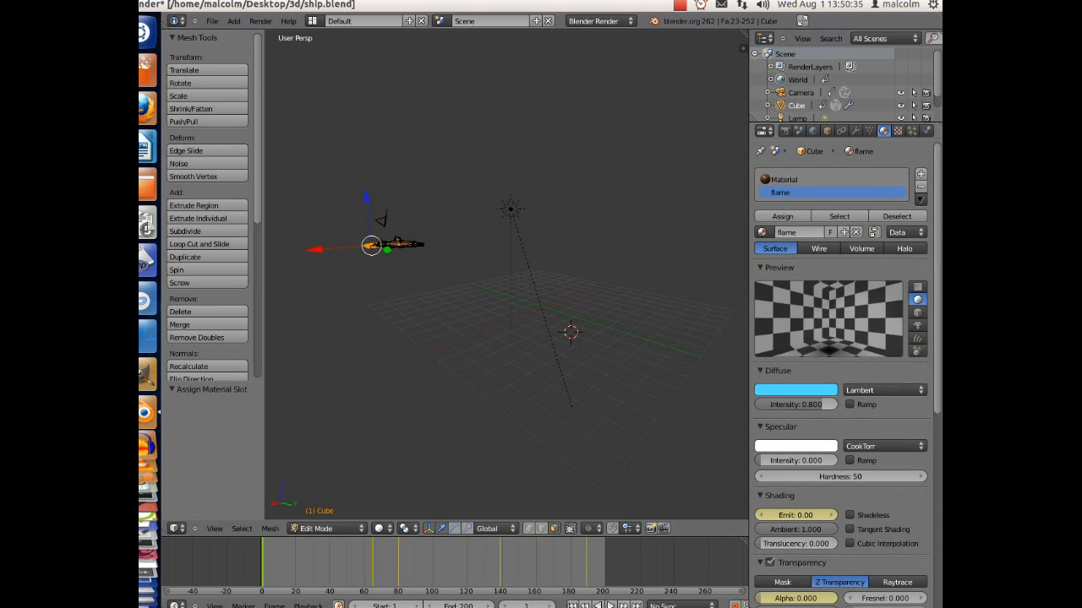
scroll(841, 338, up, 3)
scroll(840, 372, down, 5)
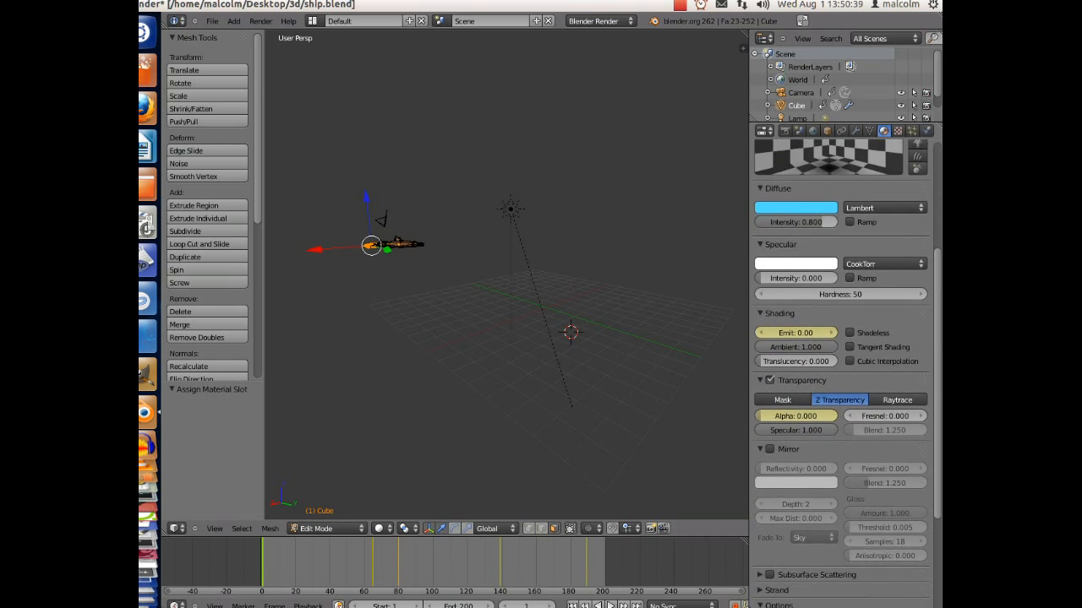
scroll(841, 372, down, 1)
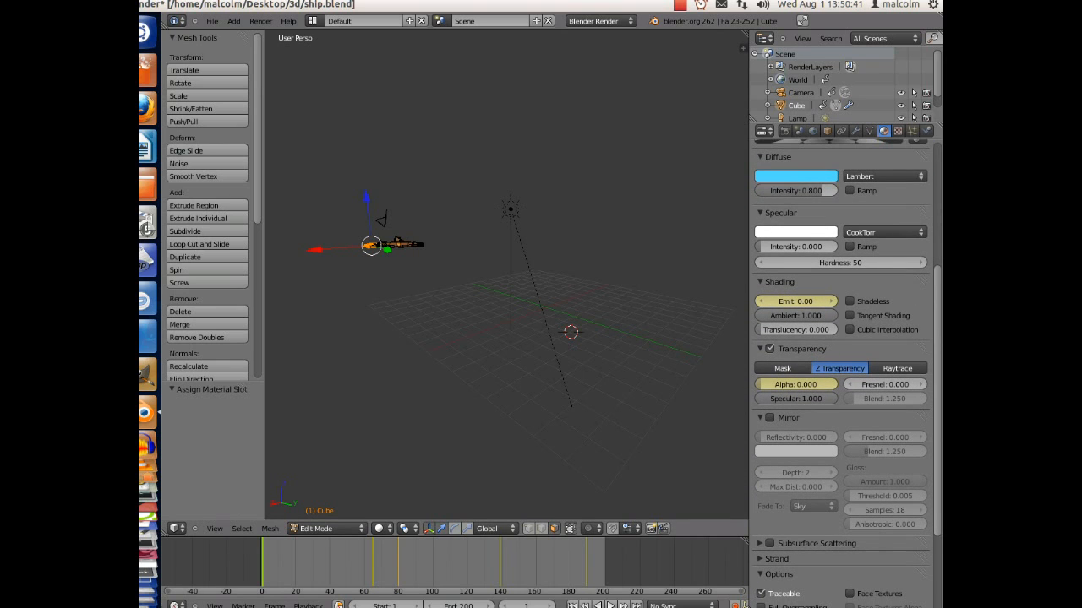
Step: Play the animation from the camera view up to frame 134 and keyframe the flame's emit and alpha at 0 there
click(214, 528)
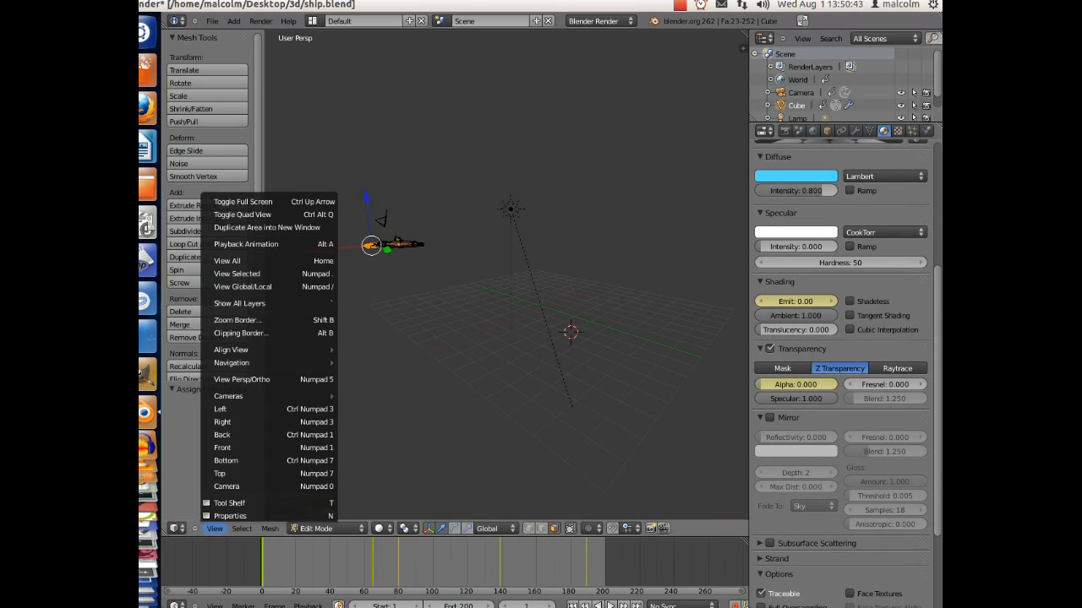
click(245, 486)
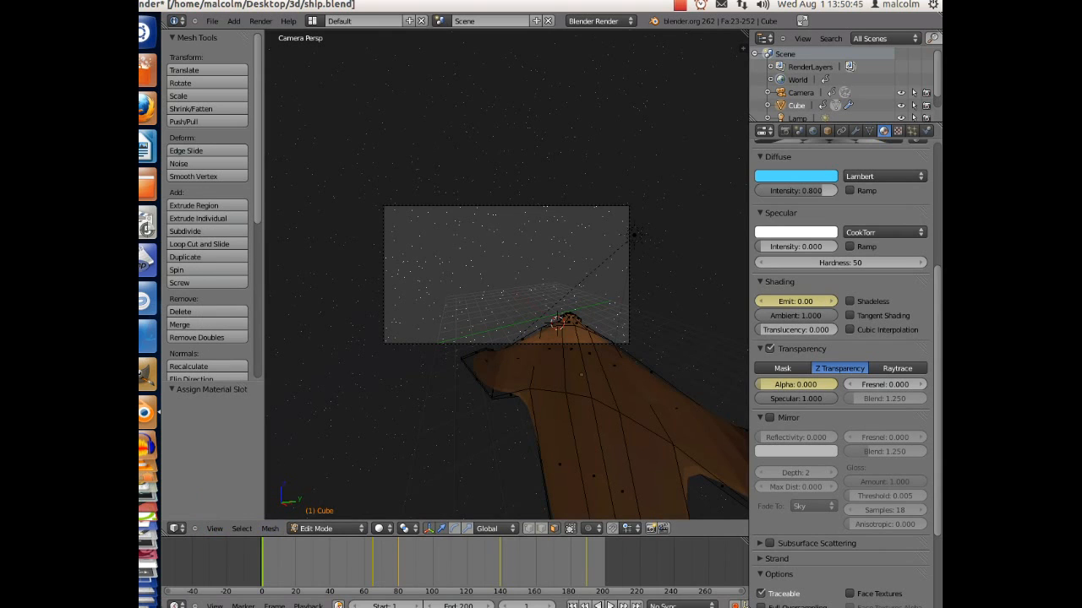
key(alt+a)
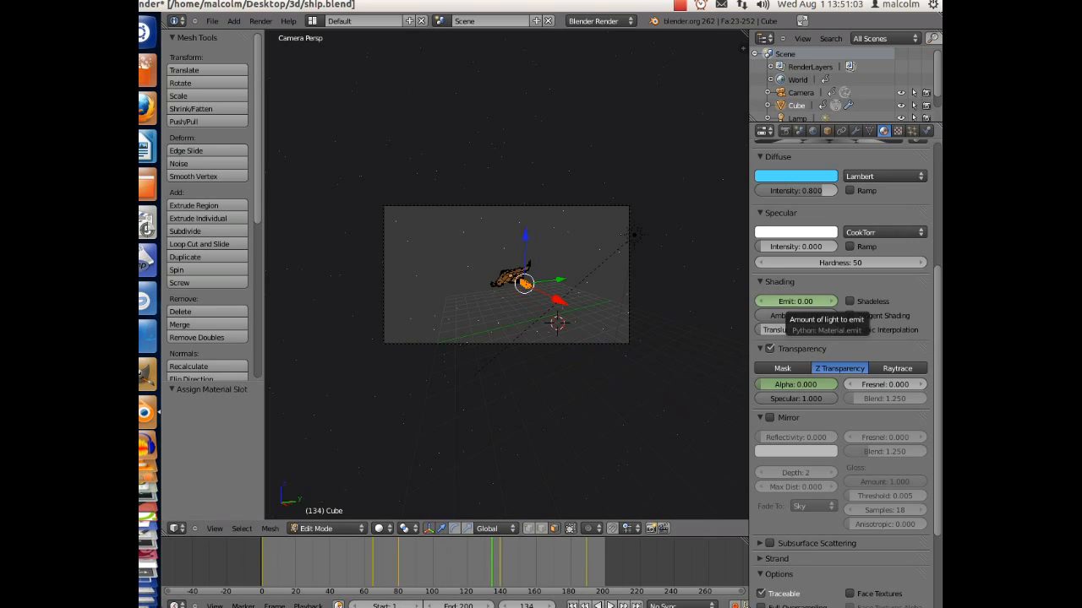
key(i)
key(i)
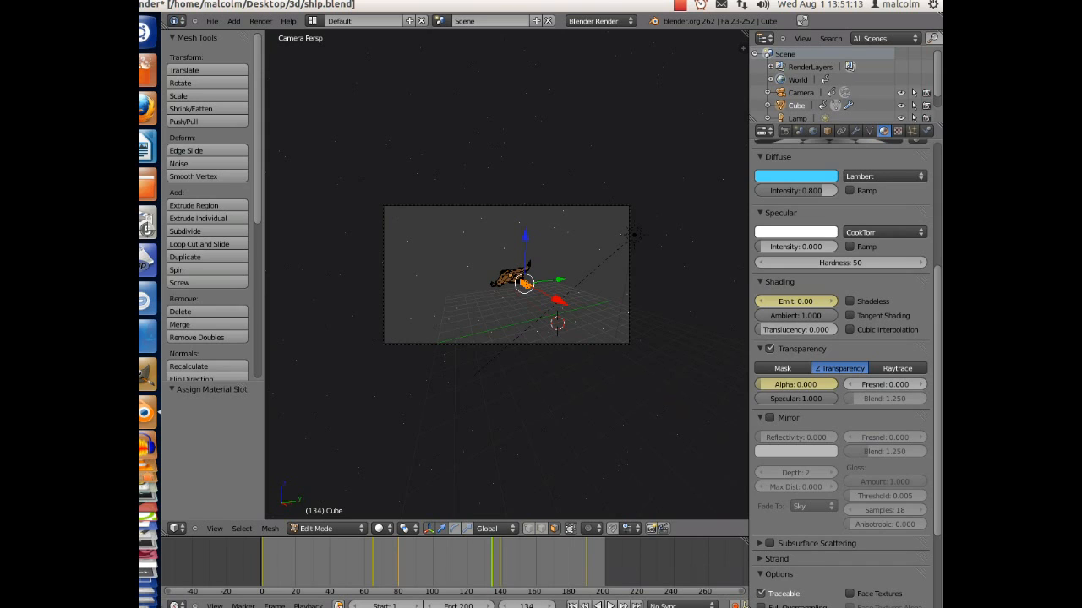
Step: Advance three frames to frame 137, set the flame's emit to 3 and keyframe it
key(Right)
key(Right)
key(Right)
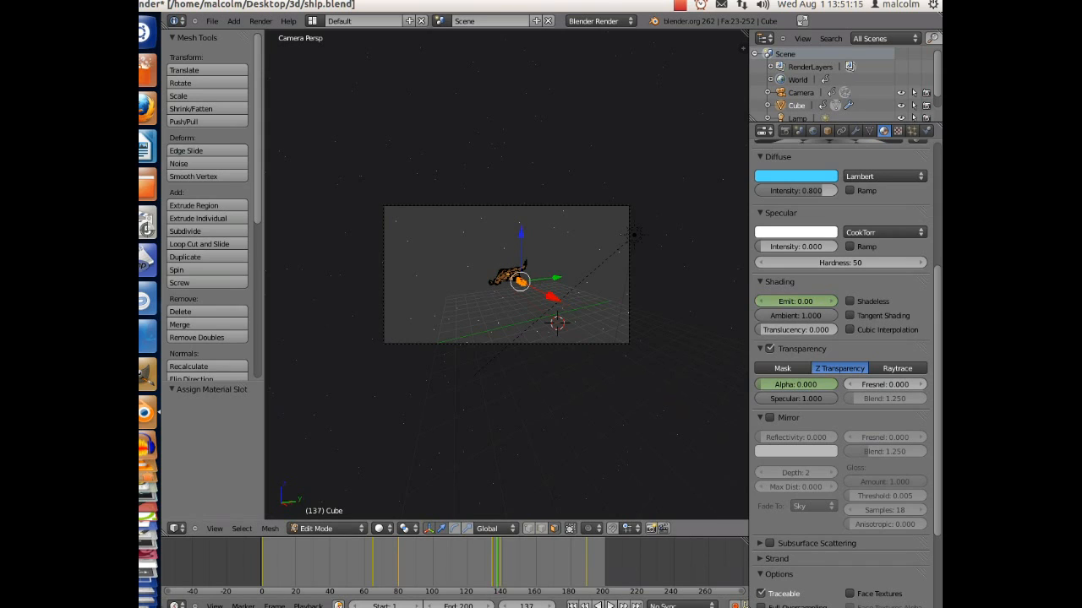
drag(796, 302, 820, 302)
click(796, 302)
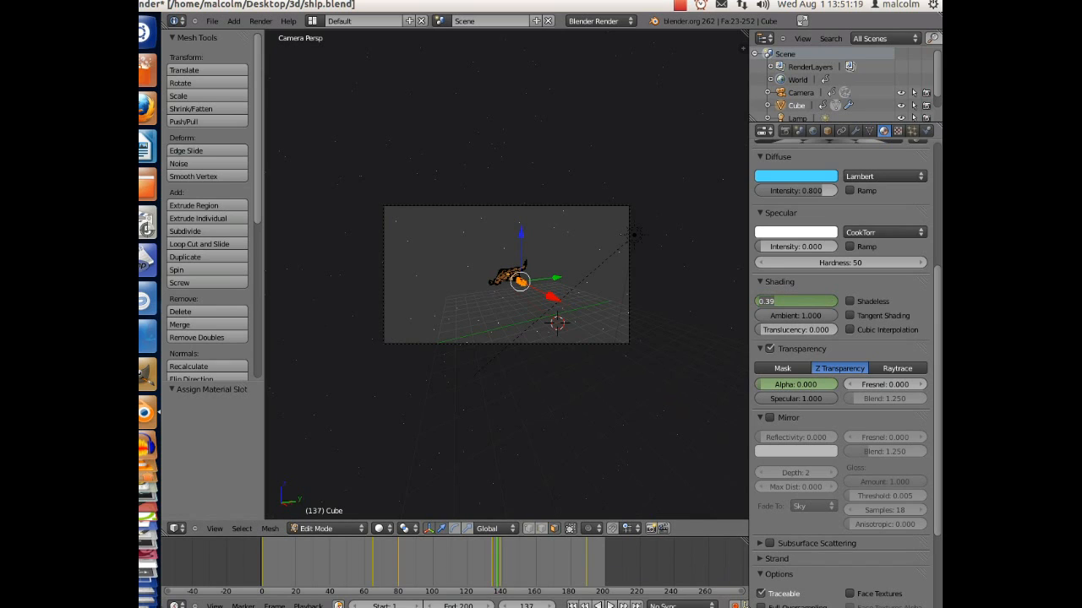
text(3)
key(Return)
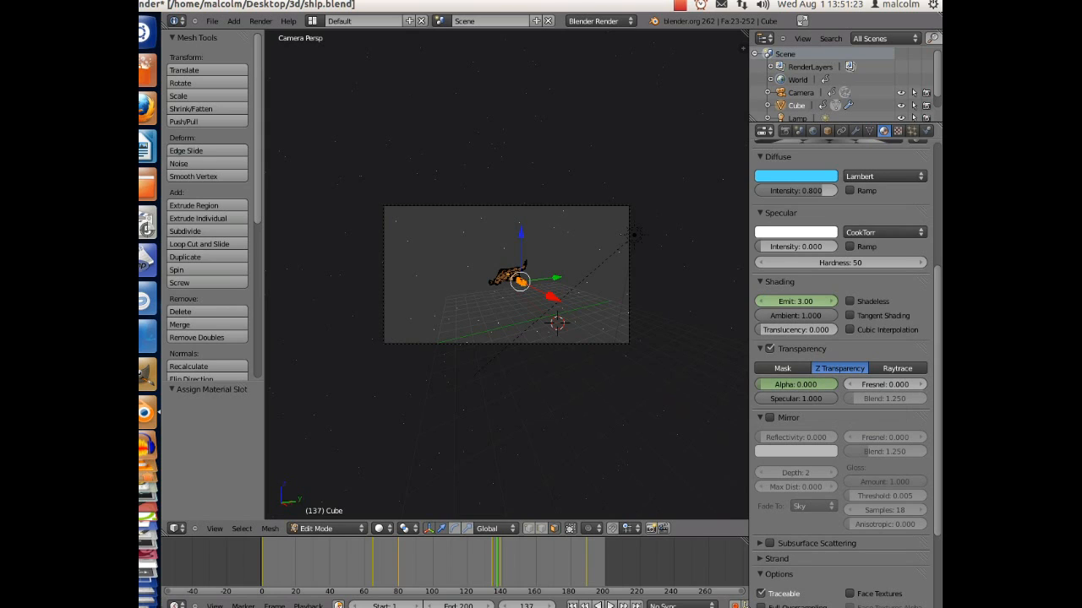
key(i)
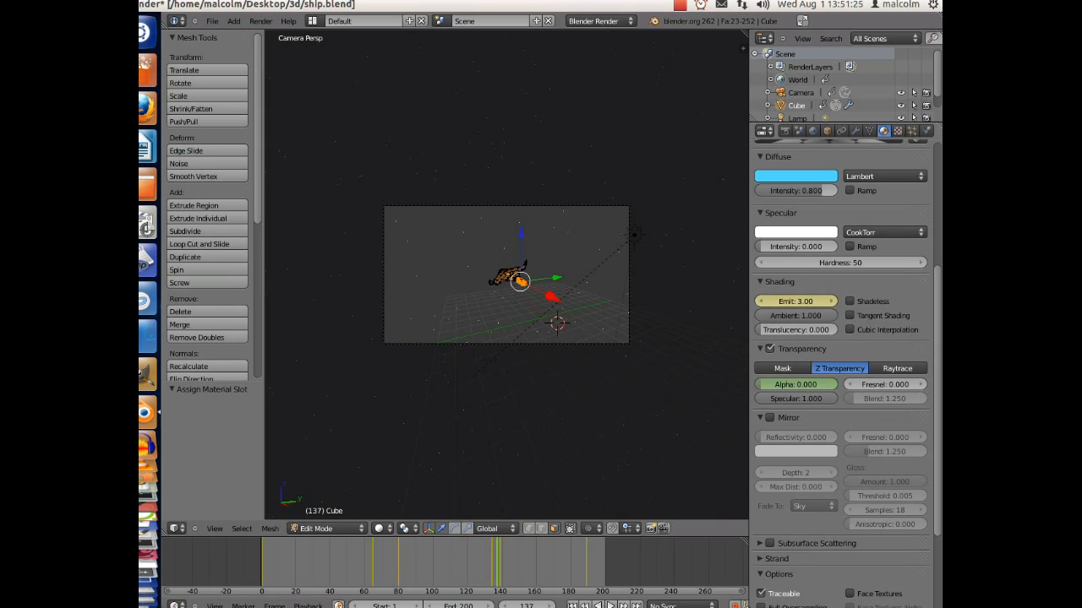
Step: Keyframe the flame's alpha at 0.232 on frame 137 and reduce the alpha value to 0.128
drag(794, 384, 814, 385)
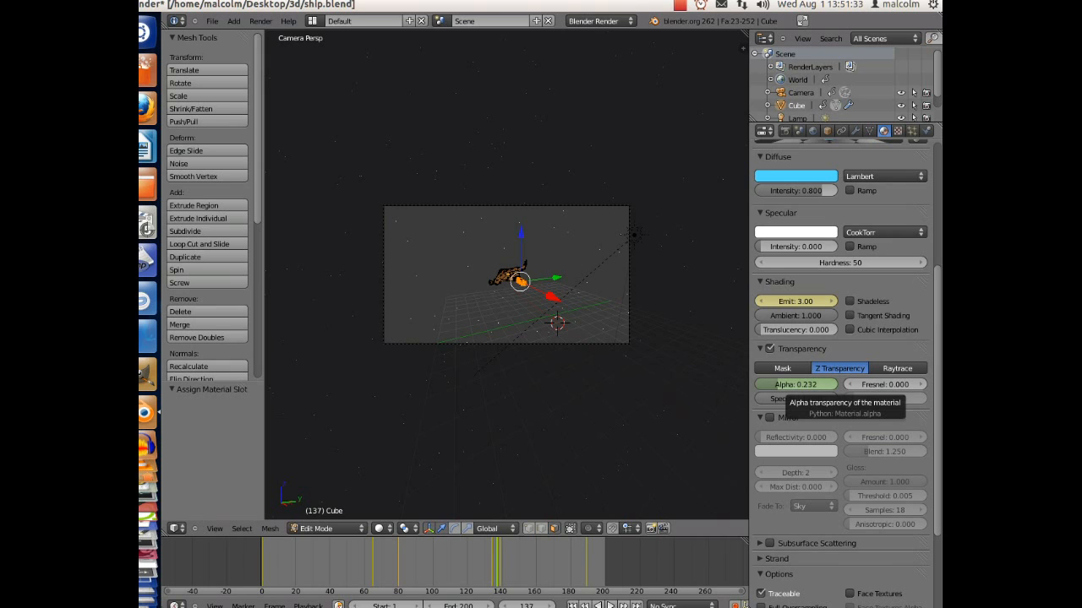
key(i)
scroll(841, 372, up, 4)
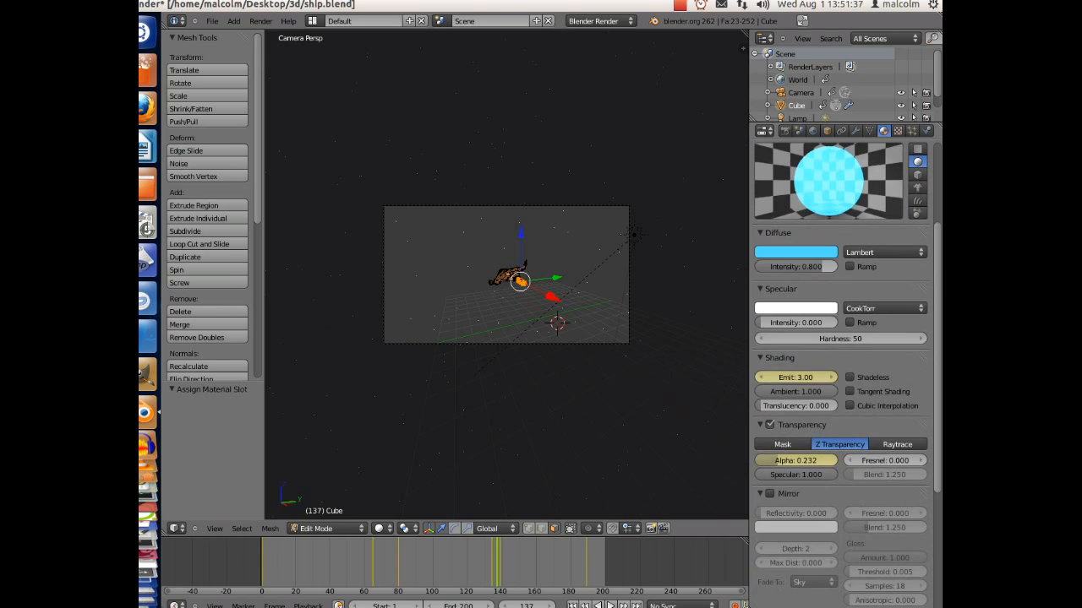
scroll(841, 372, down, 2)
scroll(803, 381, down, 3)
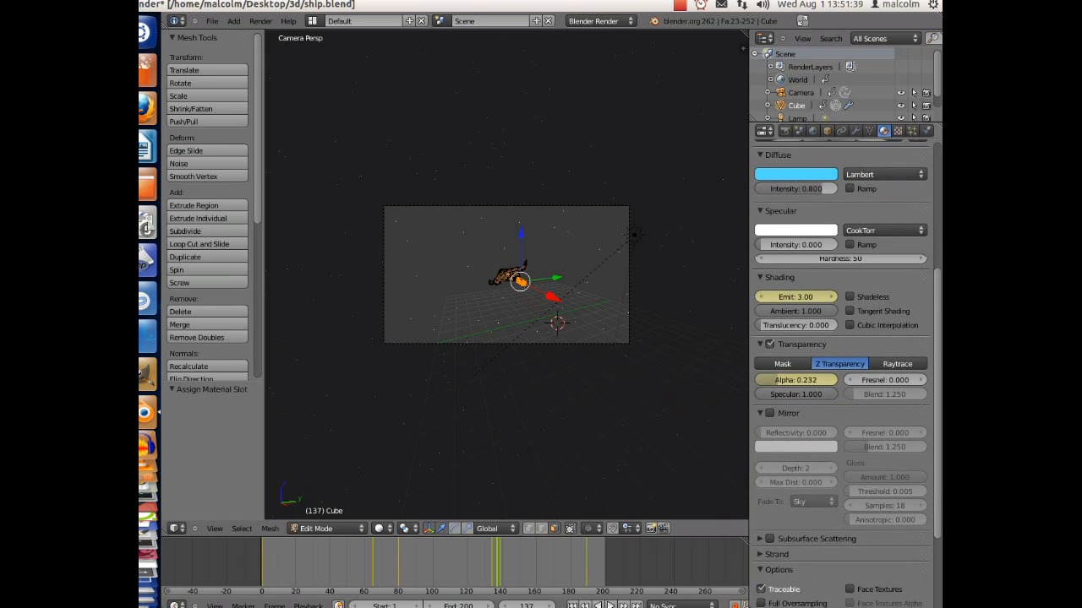
drag(796, 380, 768, 380)
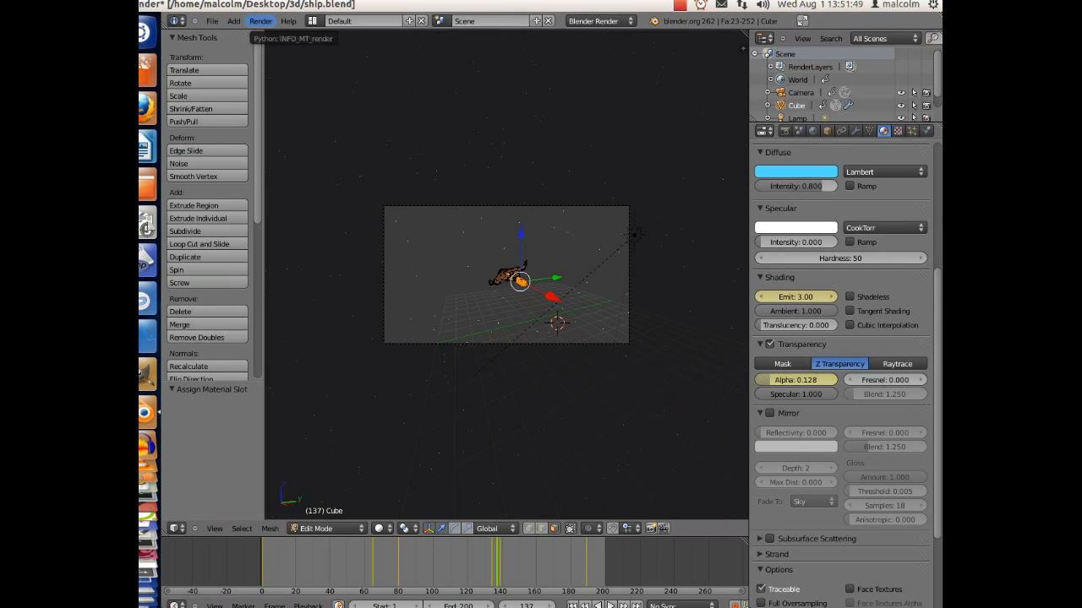
click(680, 5)
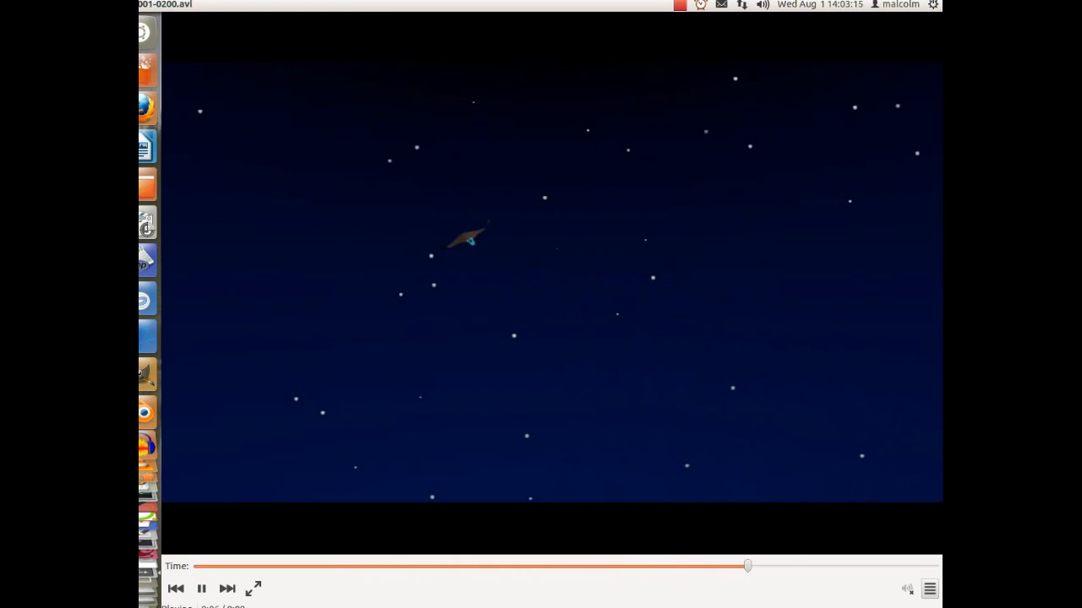
click(680, 5)
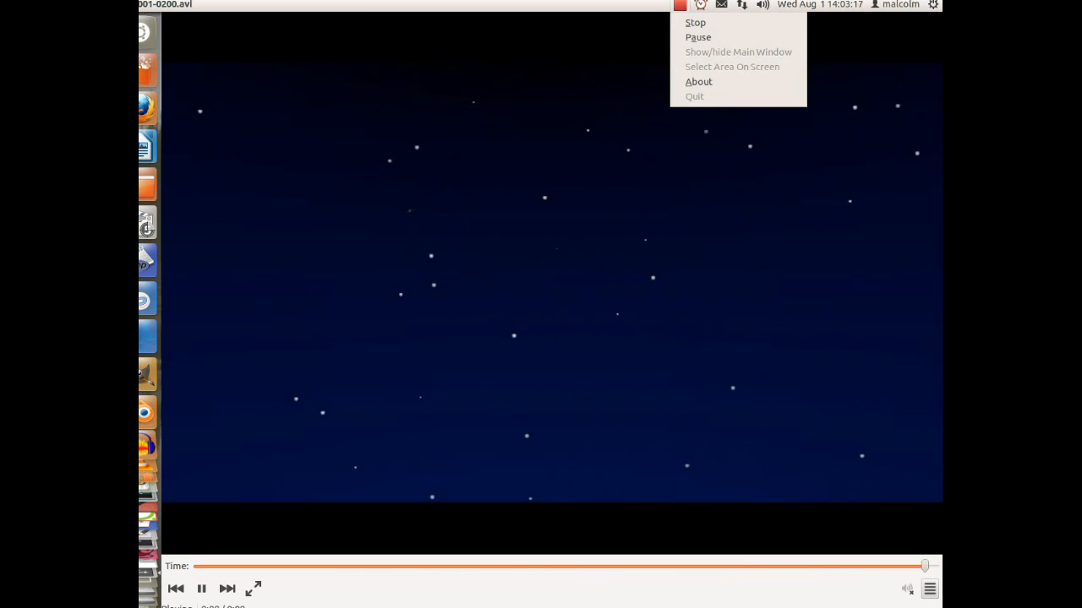